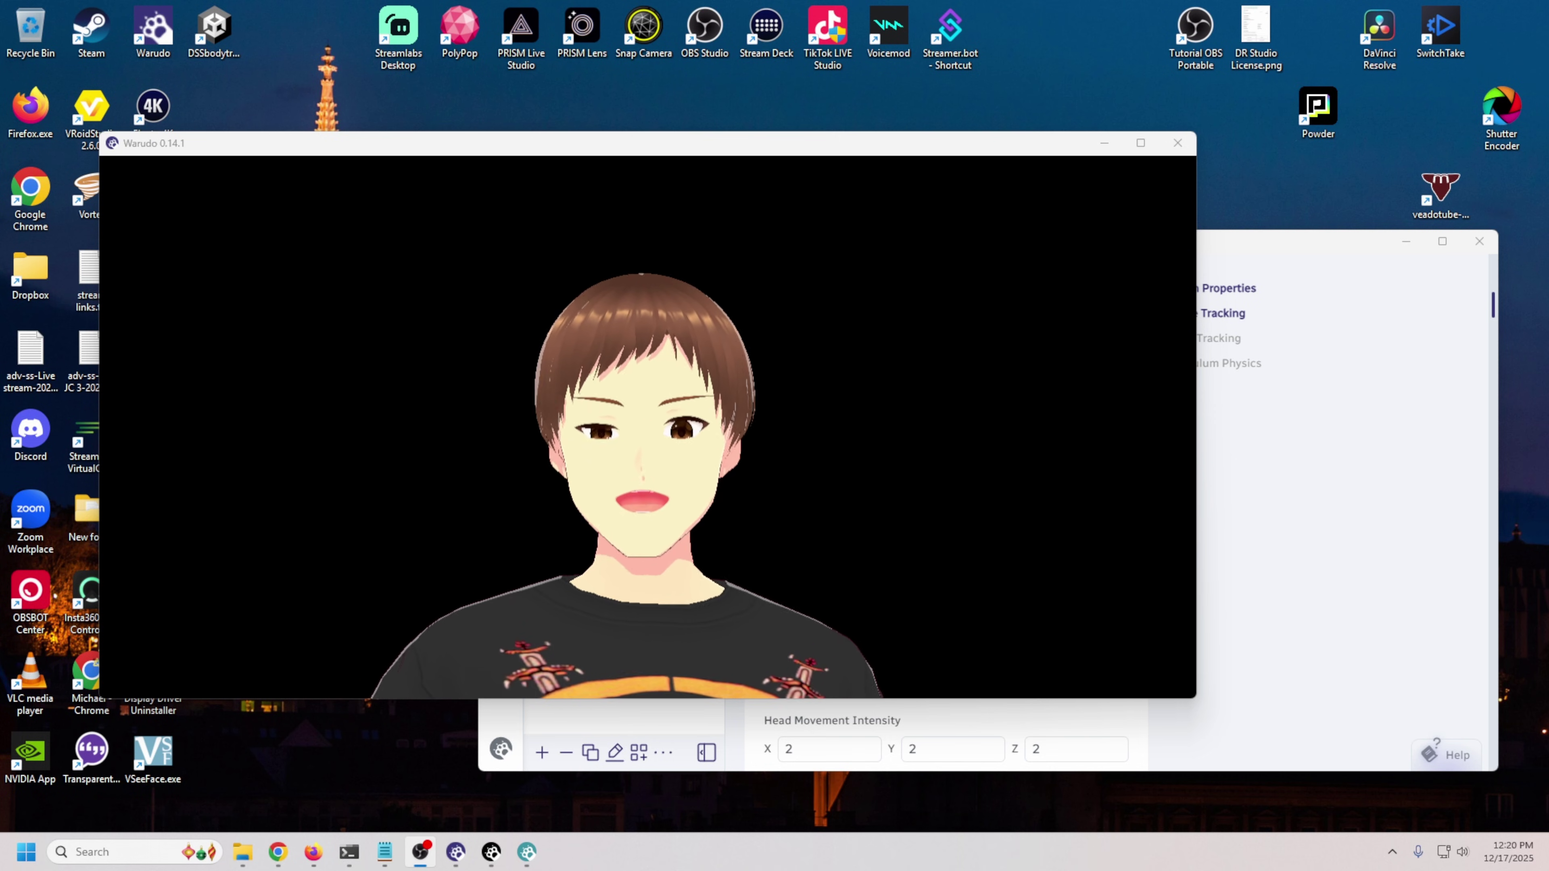
Step: In the Warudo Editor, open the Face Tracking - MediaPipe blueprint and locate its Smooth BlendShape List and Generate Idle Head Animation nodes
{"action": "key", "text": "alt+Tab"}
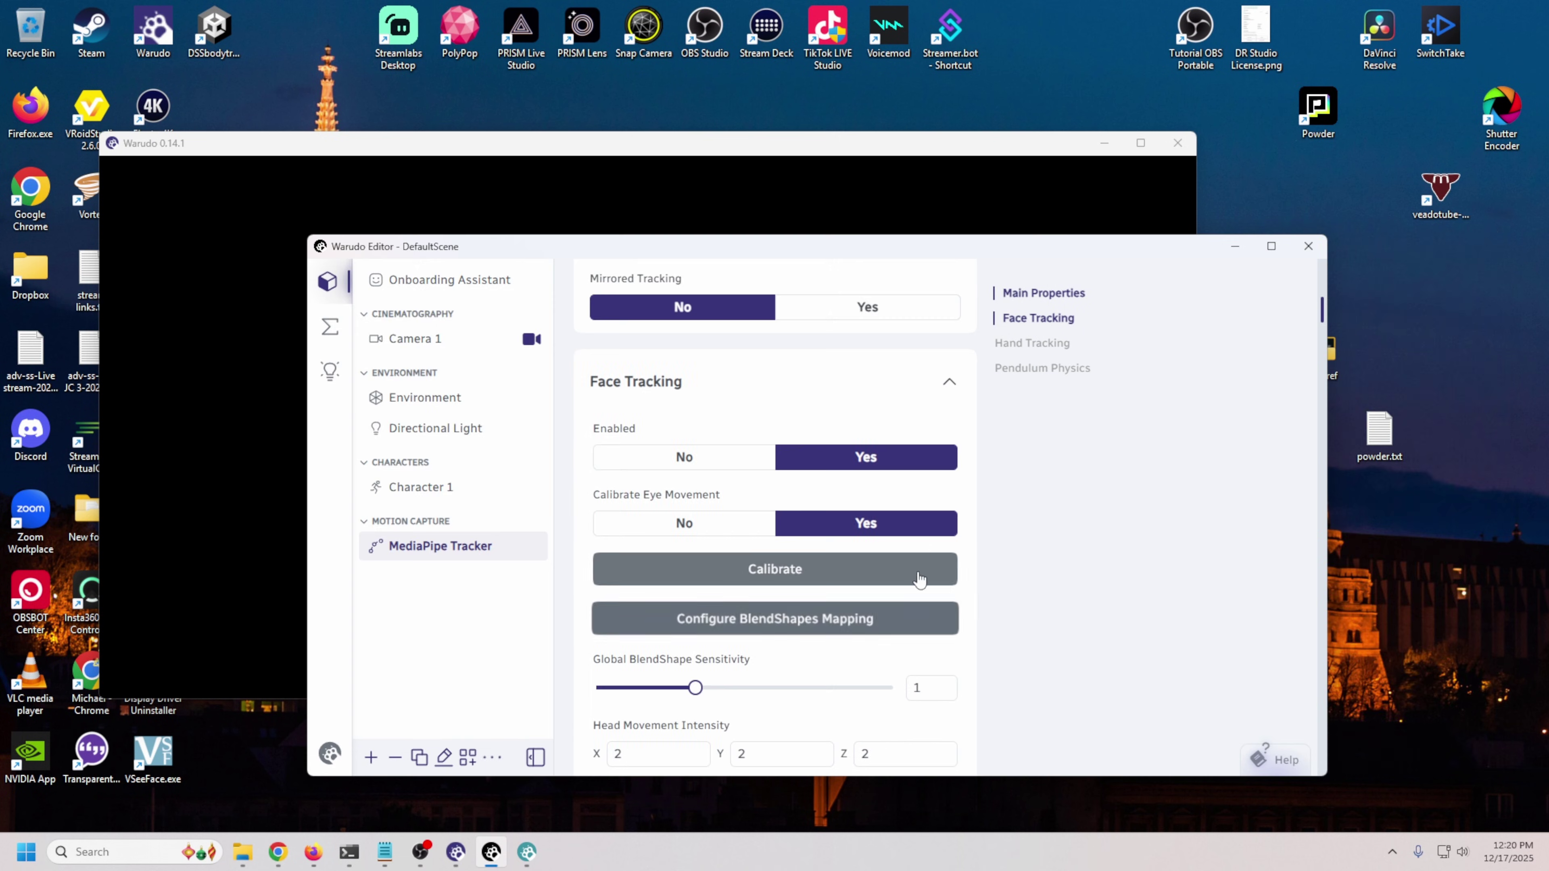
{"action": "left_click", "coordinate": [329, 329]}
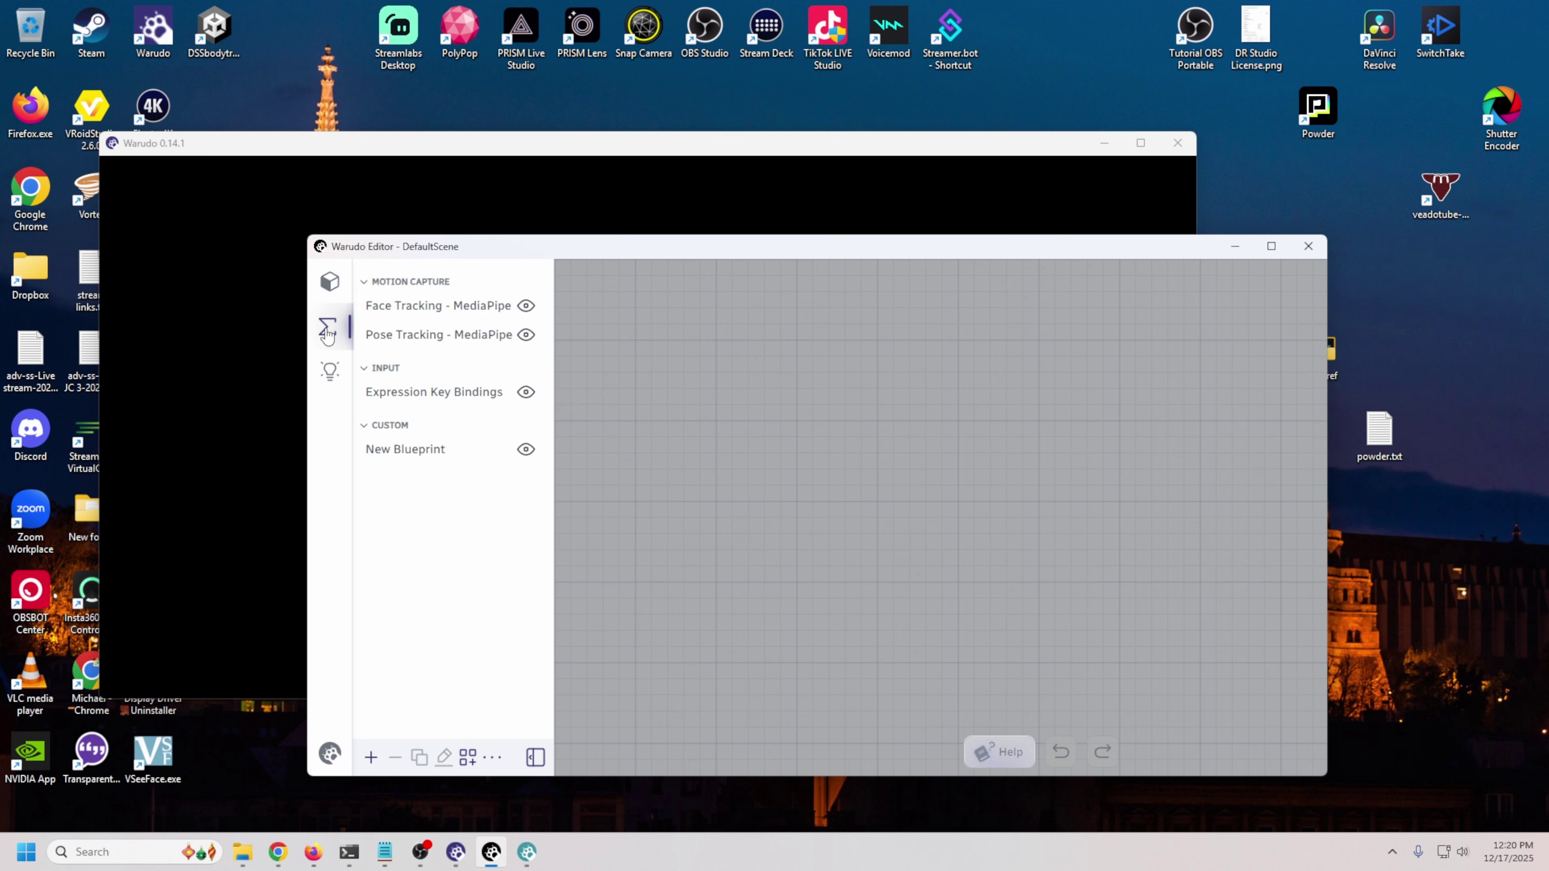
{"action": "left_click", "coordinate": [445, 310]}
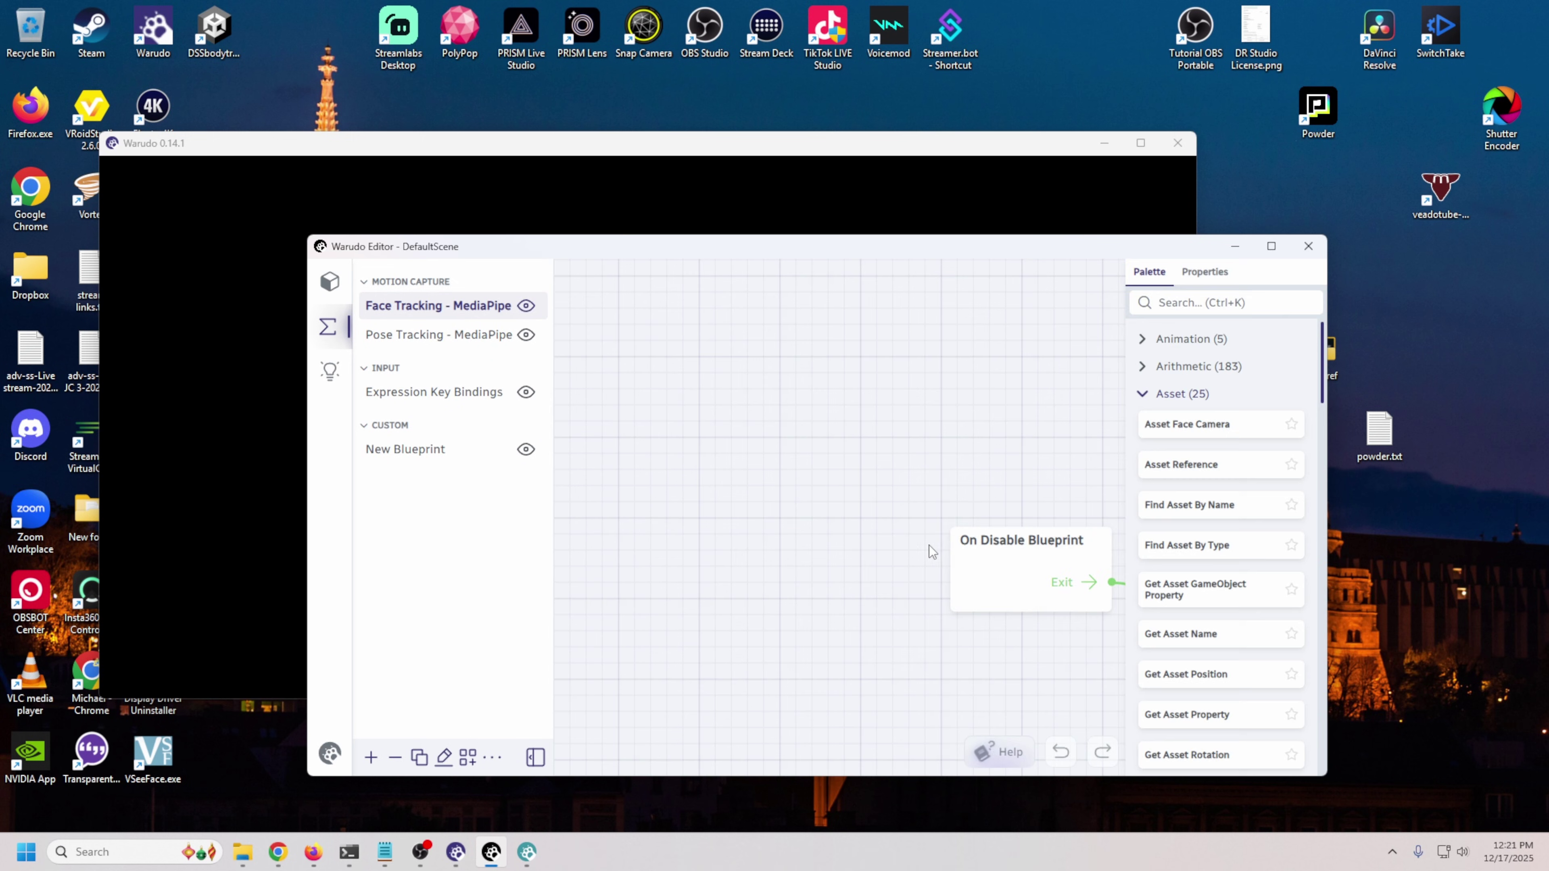
{"action": "scroll", "coordinate": [912, 552], "scroll_direction": "down", "scroll_amount": 10}
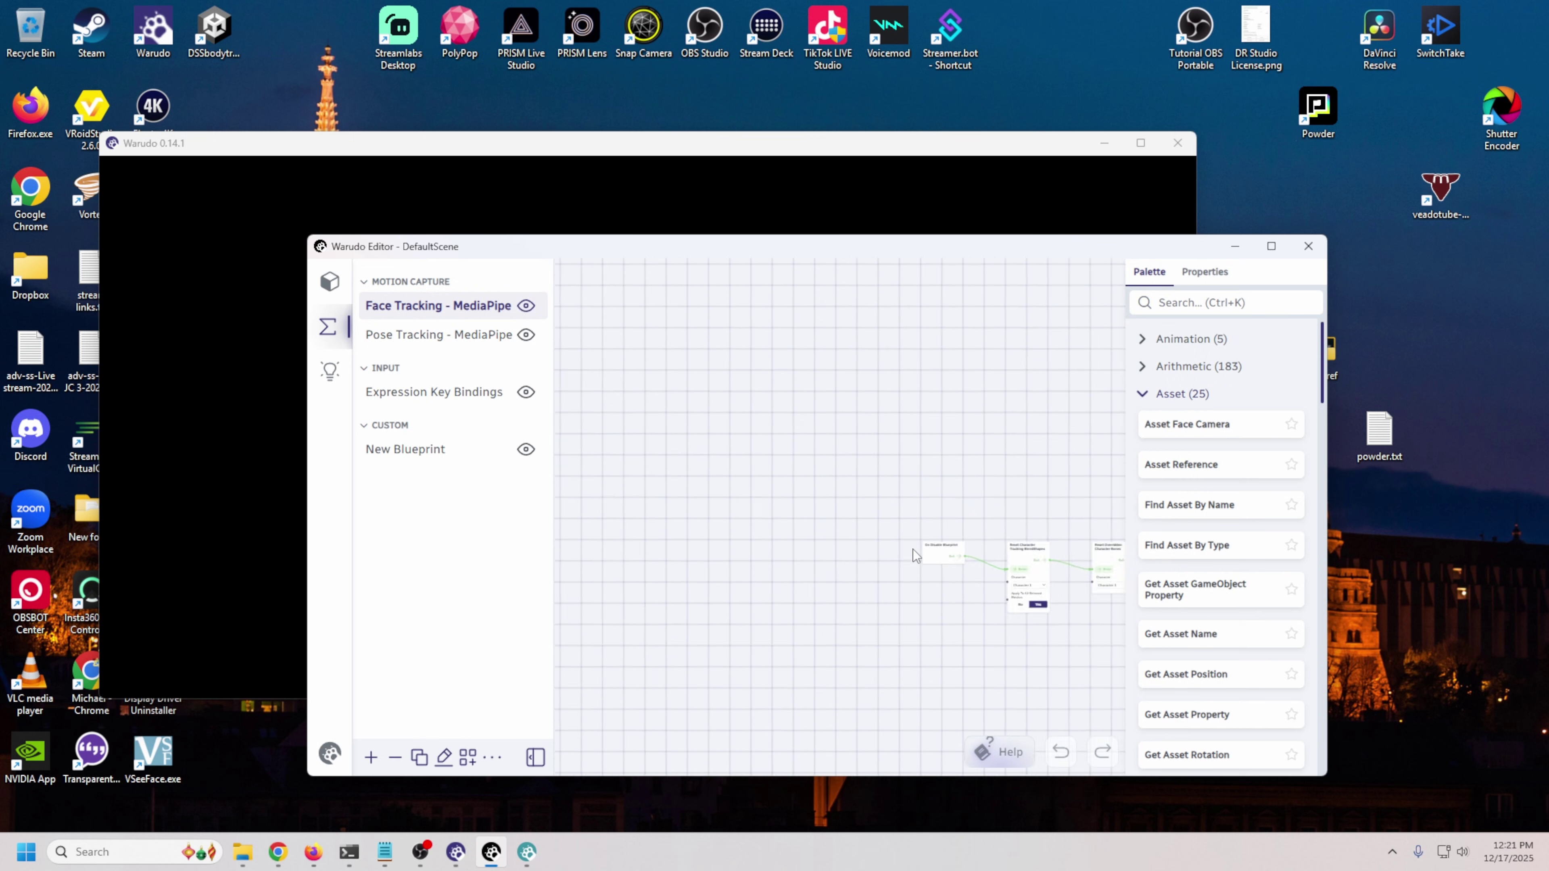
{"action": "scroll", "coordinate": [913, 552], "scroll_direction": "down", "scroll_amount": 5}
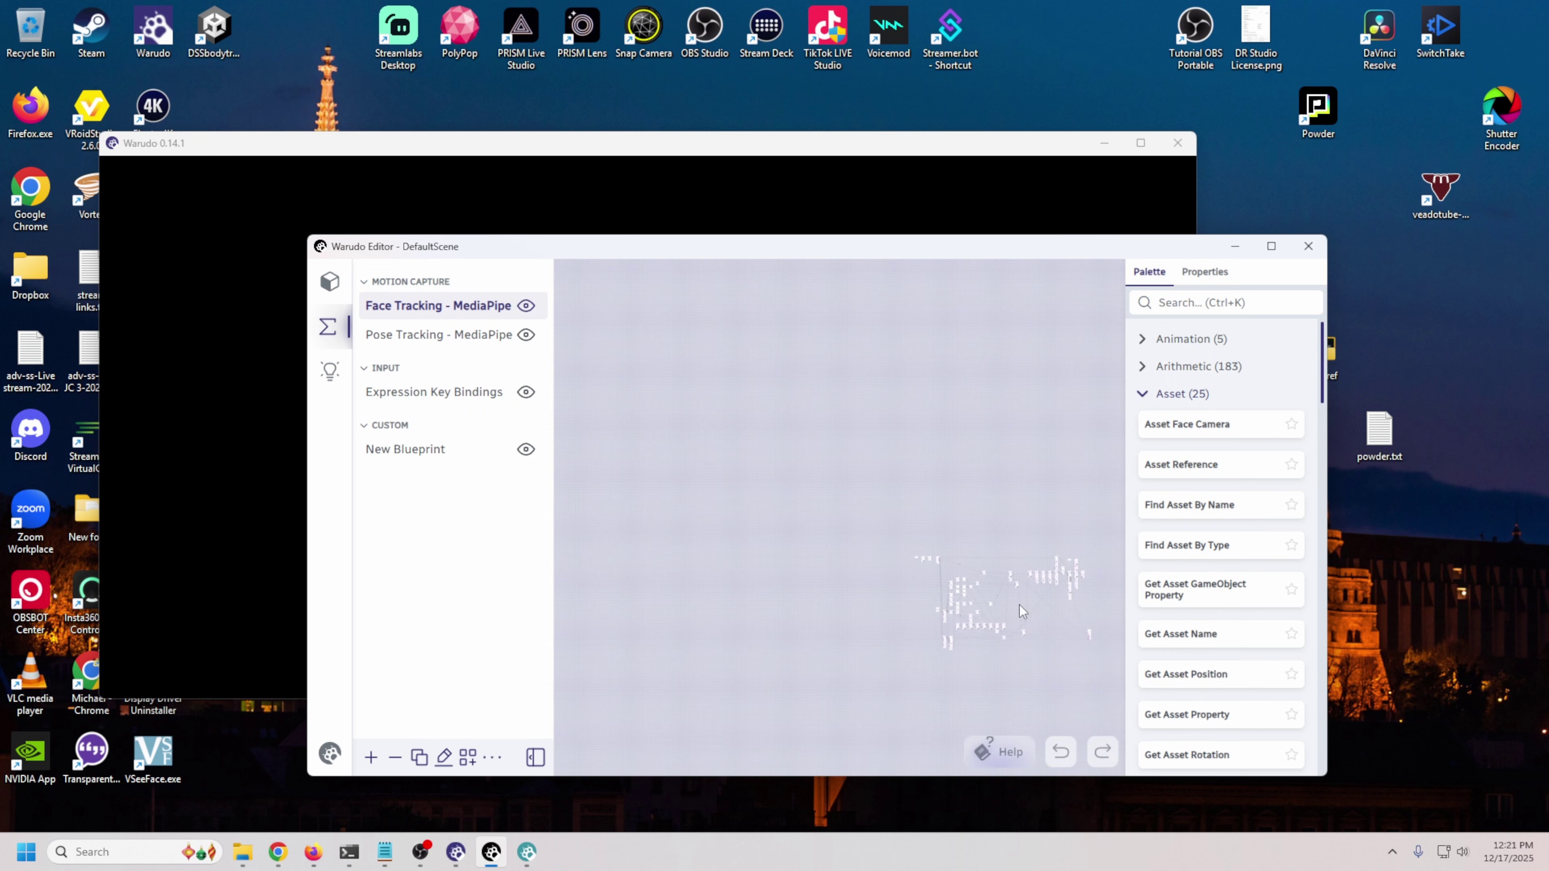
{"action": "right_click_drag", "start_coordinate": [1036, 632], "coordinate": [927, 577]}
{"action": "scroll", "coordinate": [843, 533], "scroll_direction": "up", "scroll_amount": 3}
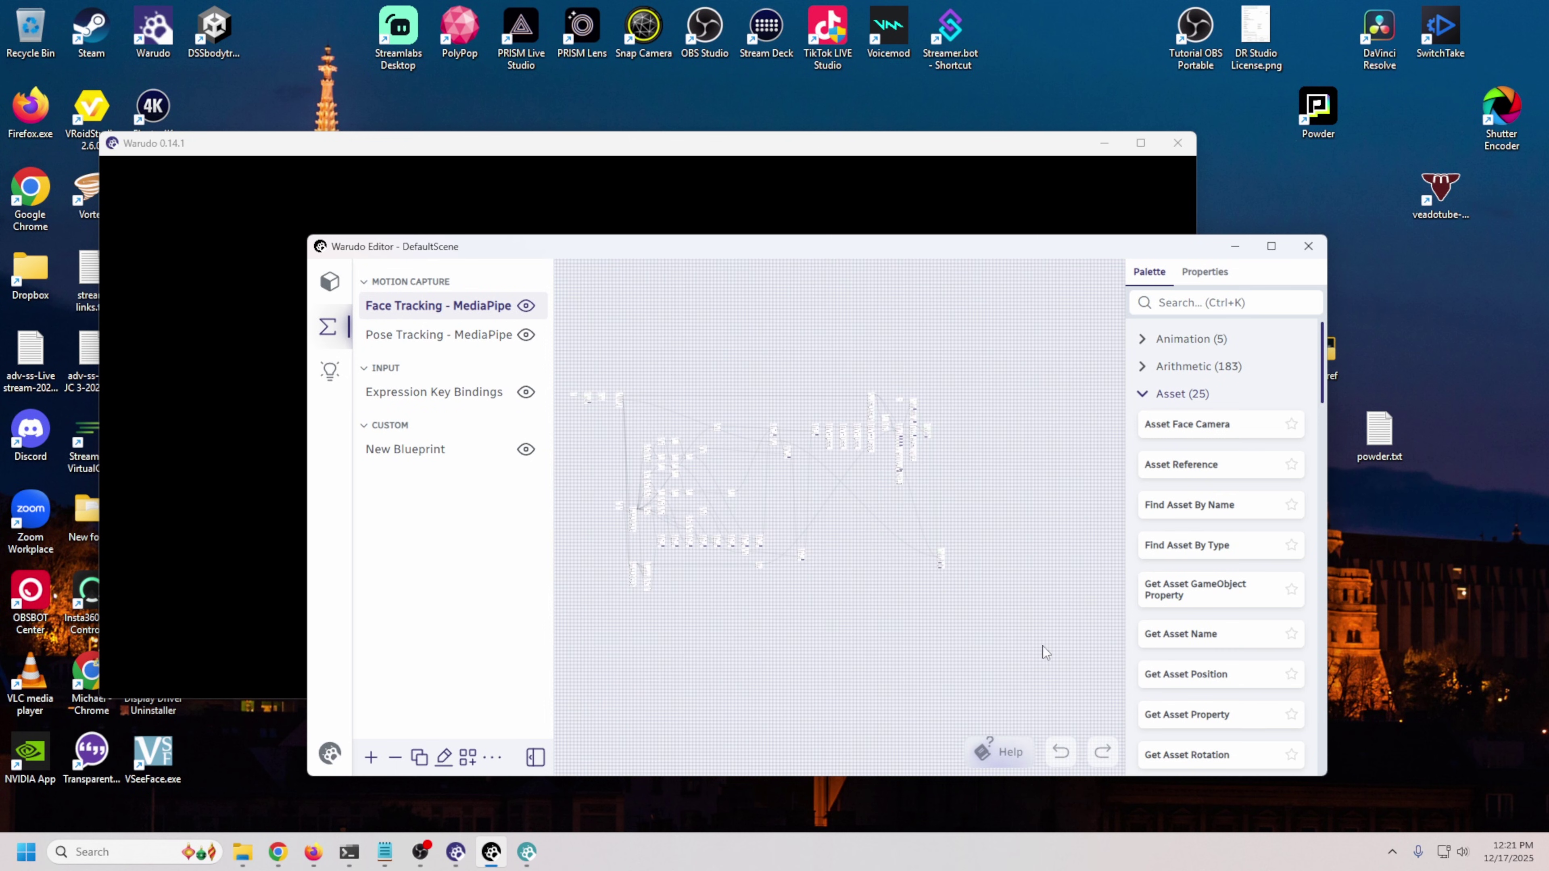
{"action": "scroll", "coordinate": [925, 482], "scroll_direction": "up", "scroll_amount": 6}
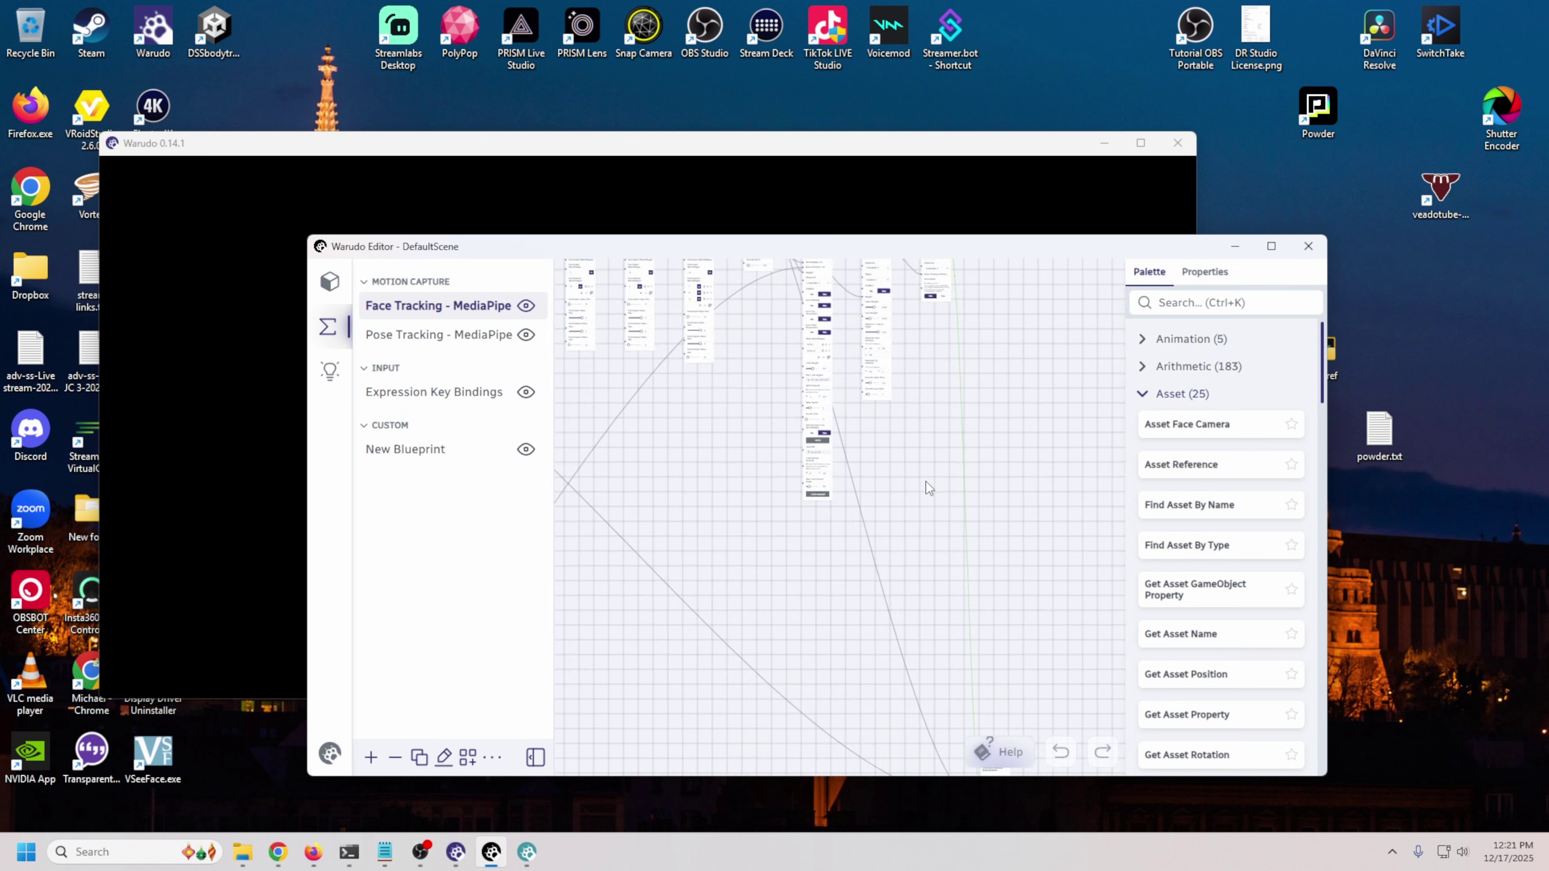
{"action": "scroll", "coordinate": [926, 482], "scroll_direction": "up", "scroll_amount": 10}
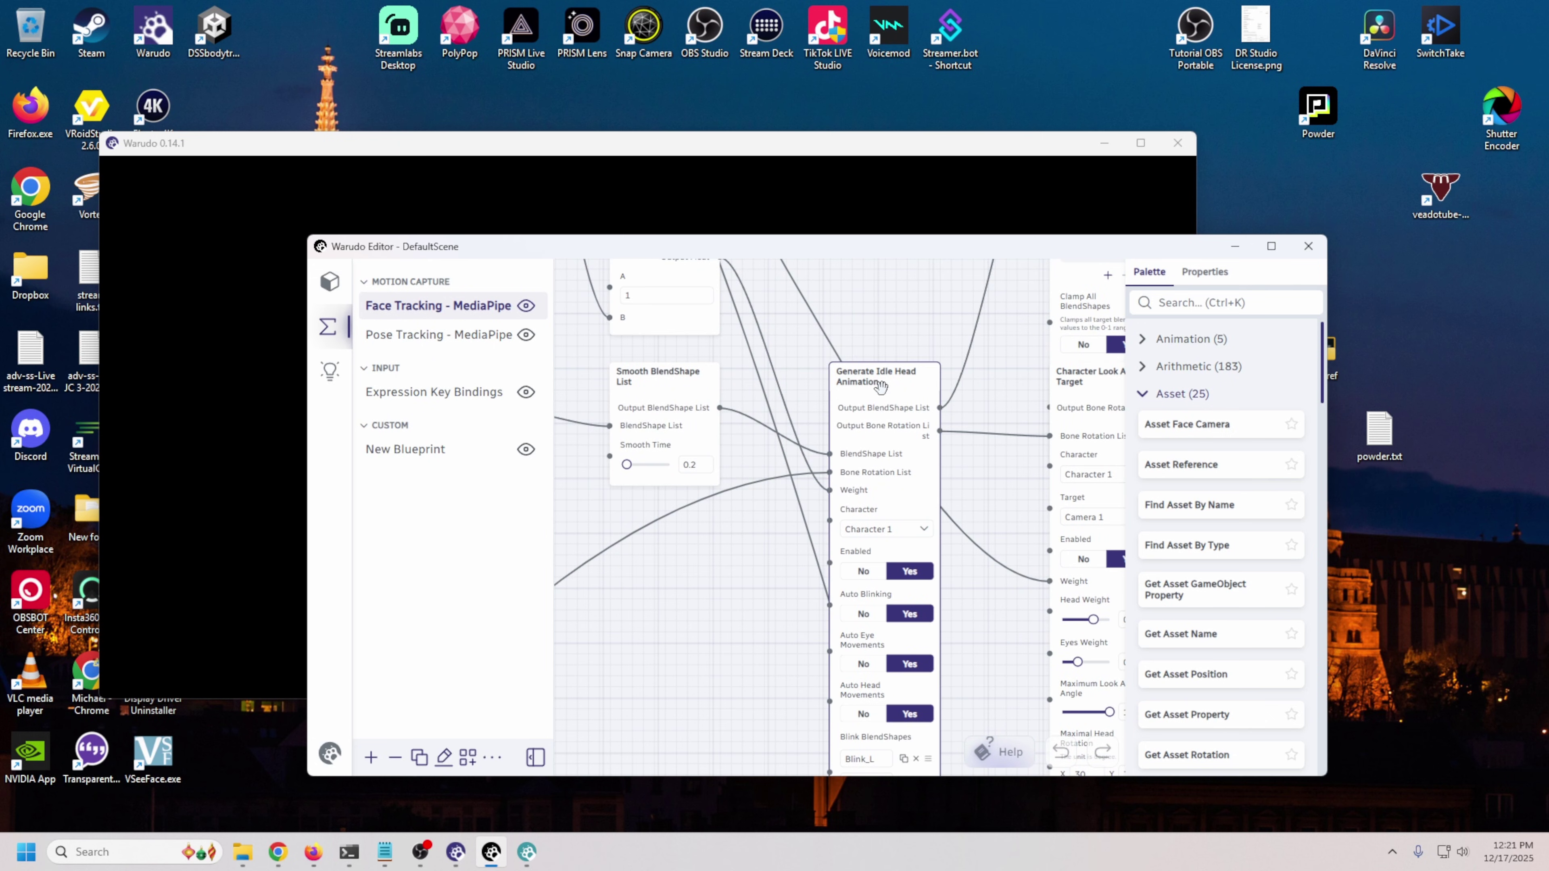
{"action": "scroll", "coordinate": [795, 464], "scroll_direction": "up", "scroll_amount": 1}
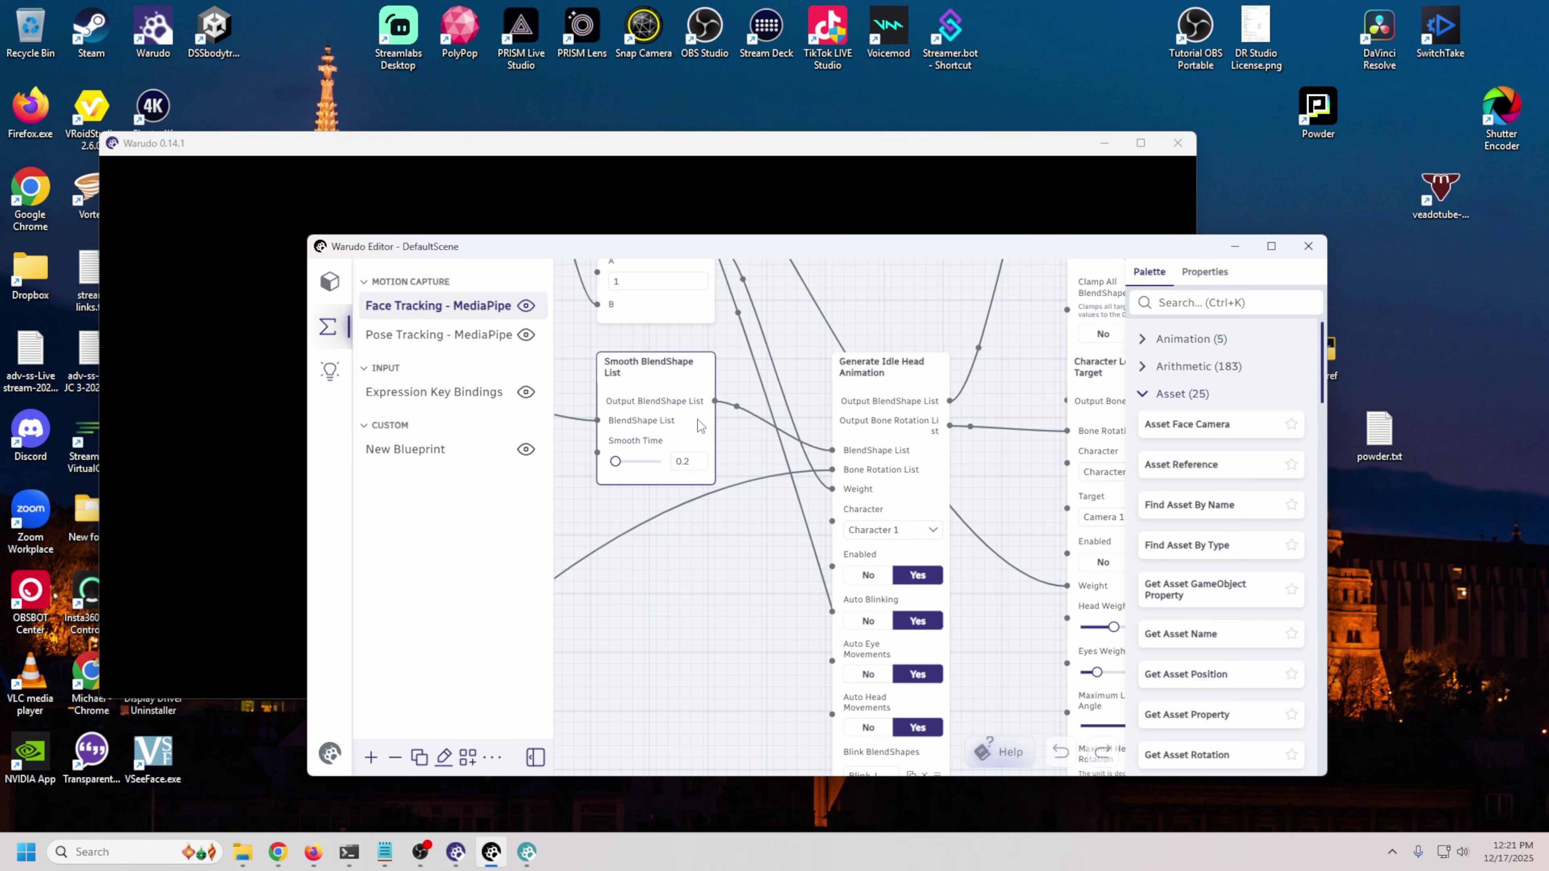
Step: Disconnect Smooth BlendShape List from the BlendShape List input of Generate Idle Head Animation and move the two nodes apart
{"action": "left_click_drag", "start_coordinate": [655, 365], "coordinate": [659, 370]}
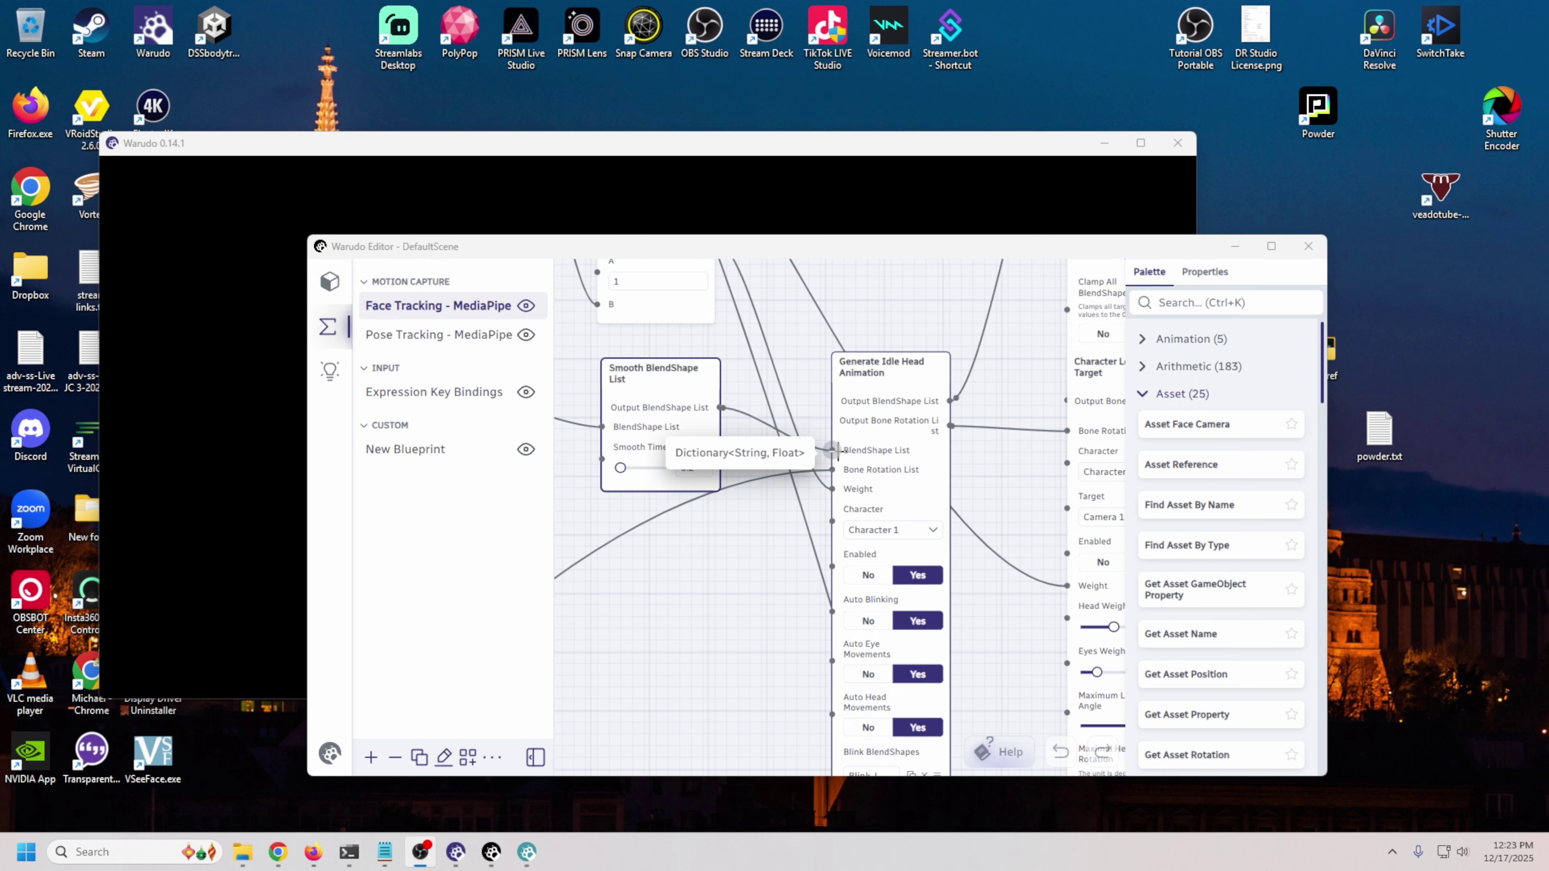
{"action": "left_click_drag", "start_coordinate": [831, 450], "coordinate": [750, 444]}
{"action": "left_click_drag", "start_coordinate": [671, 375], "coordinate": [621, 376]}
{"action": "left_click", "coordinate": [879, 369]}
{"action": "left_click_drag", "start_coordinate": [881, 372], "coordinate": [915, 371]}
{"action": "left_click_drag", "start_coordinate": [621, 375], "coordinate": [627, 380]}
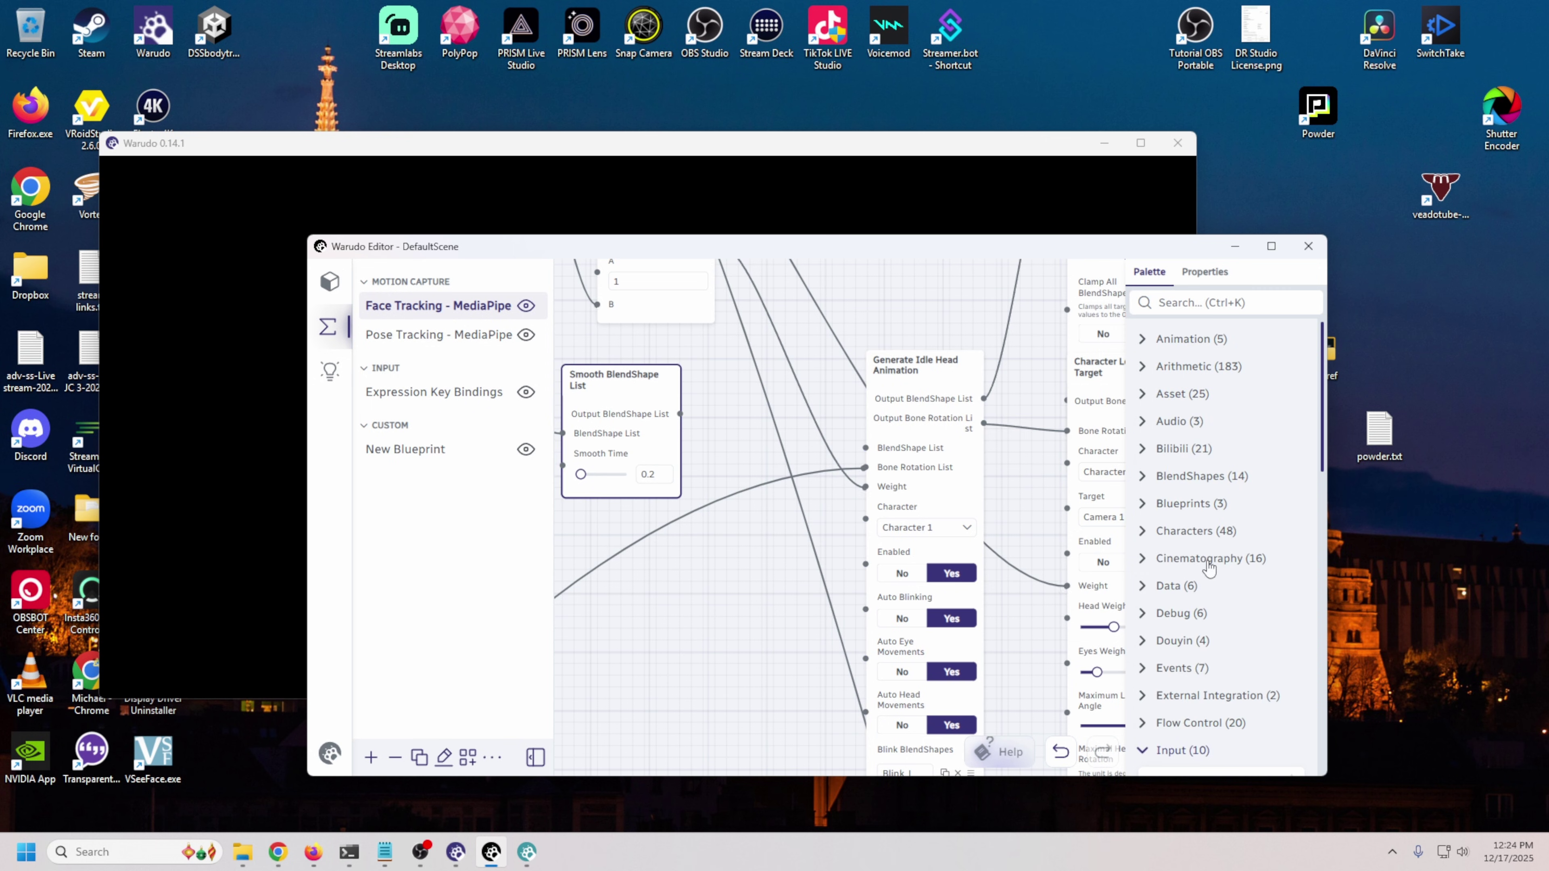
Step: Add a Generate Lip Sync Animation node and wire its BlendShape List input and output between Smooth BlendShape List and Generate Idle Head Animation
{"action": "left_click", "coordinate": [1184, 300]}
{"action": "left_click", "coordinate": [1183, 297]}
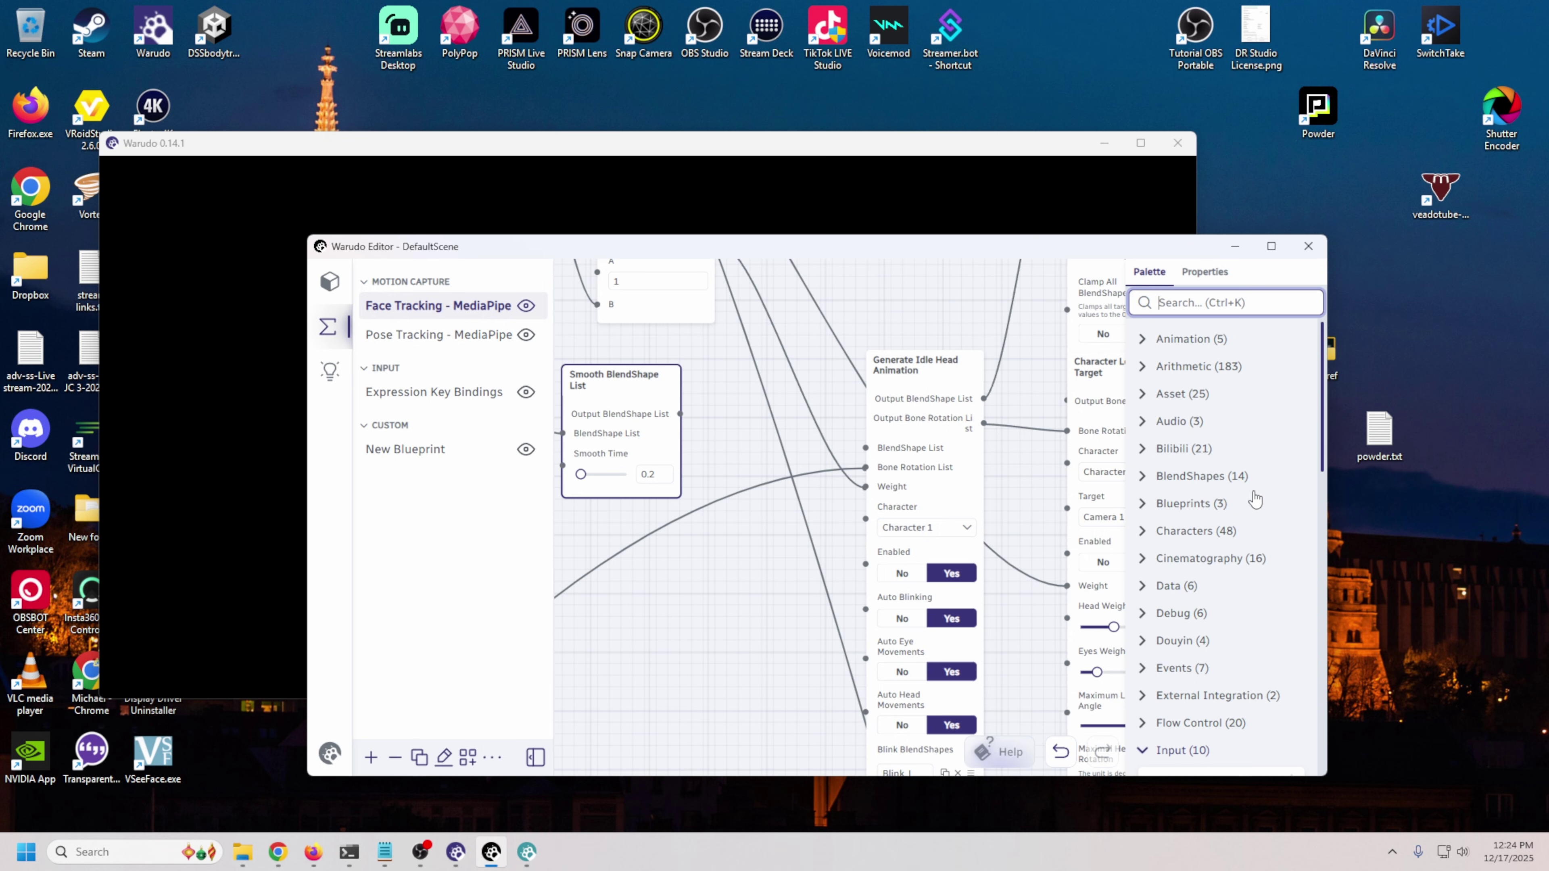
{"action": "type", "text": "lip"}
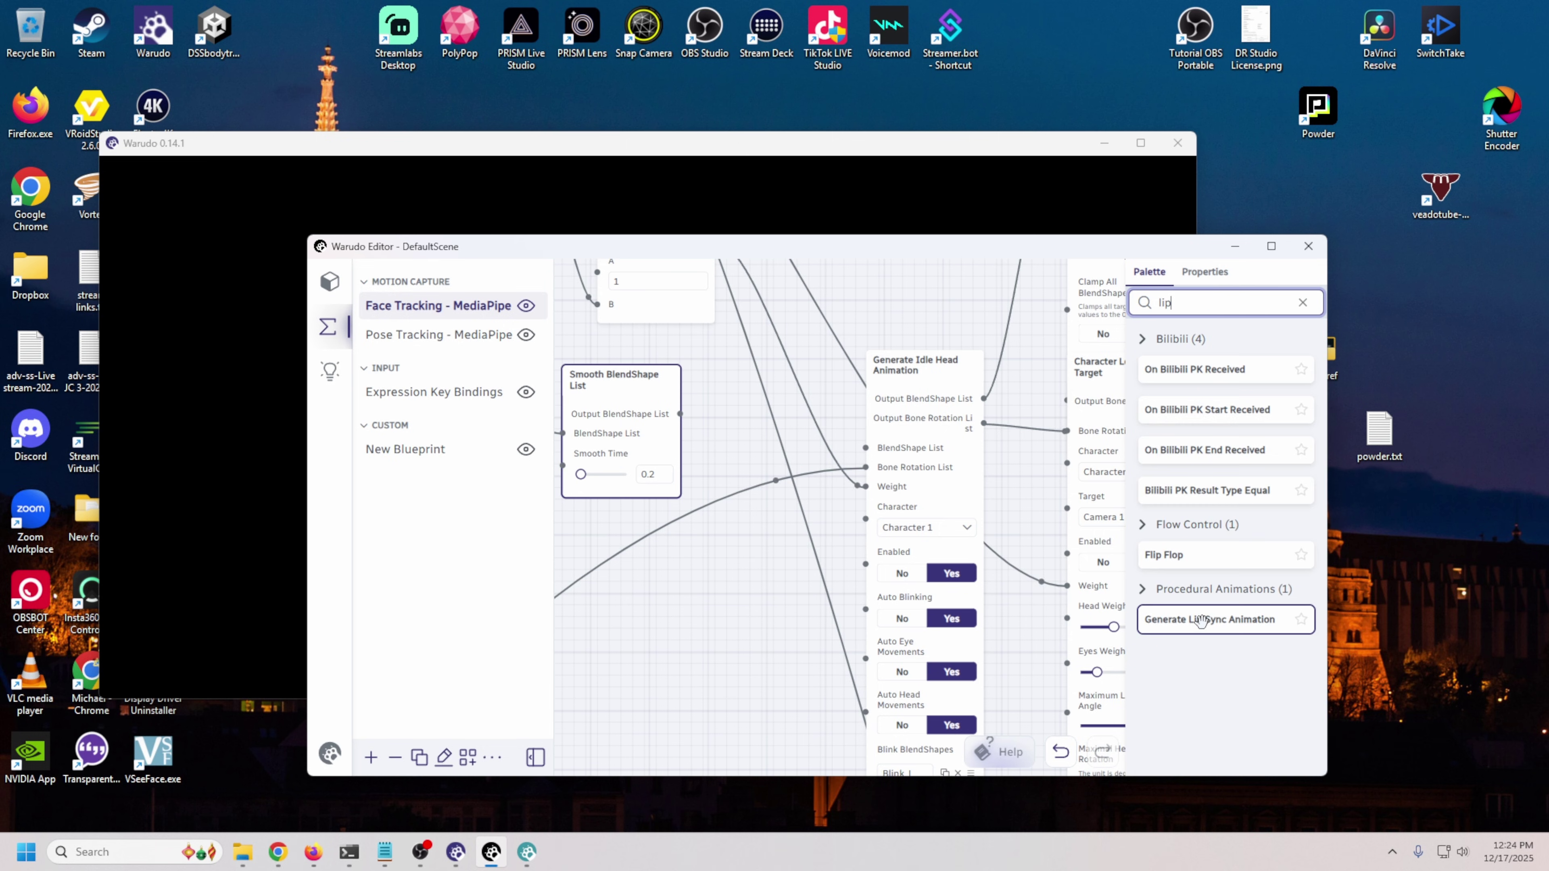
{"action": "left_click_drag", "start_coordinate": [1206, 621], "coordinate": [732, 552]}
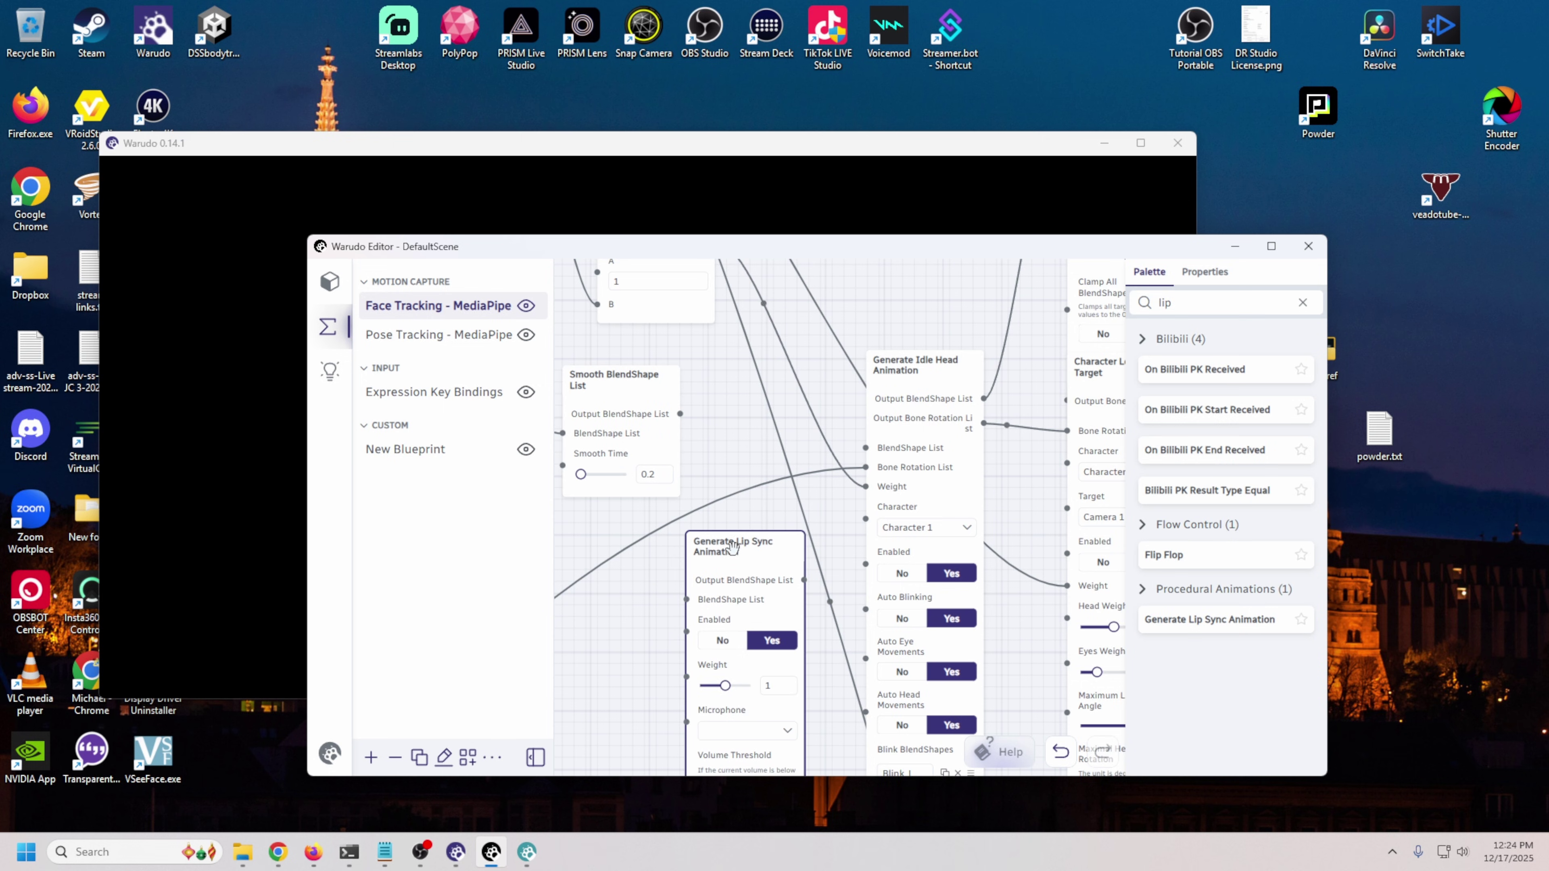
{"action": "left_click_drag", "start_coordinate": [678, 414], "coordinate": [686, 599]}
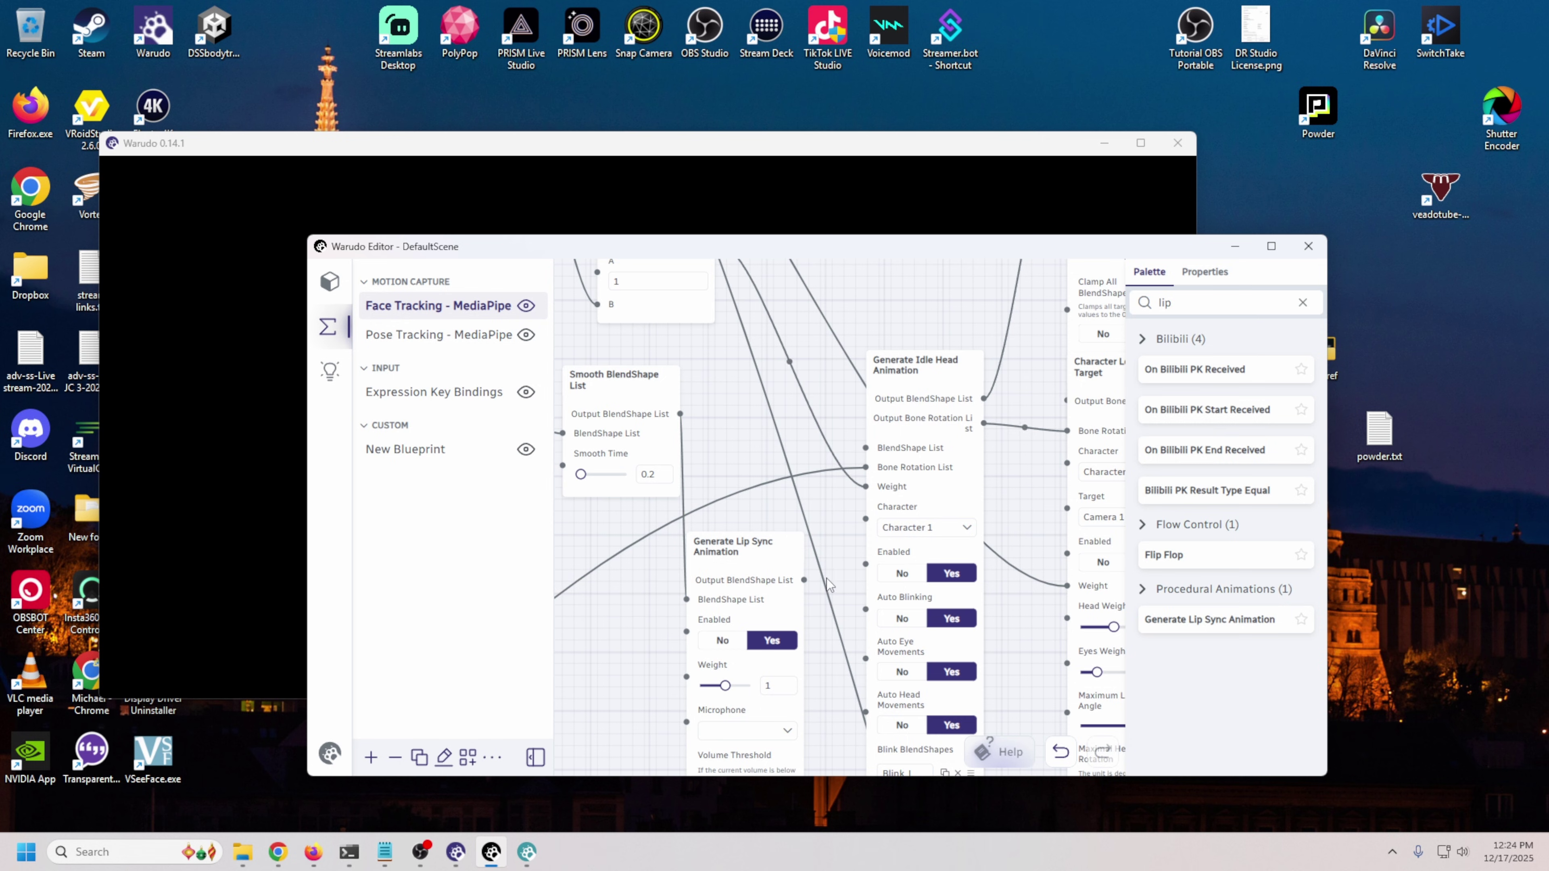
{"action": "left_click_drag", "start_coordinate": [805, 579], "coordinate": [865, 448]}
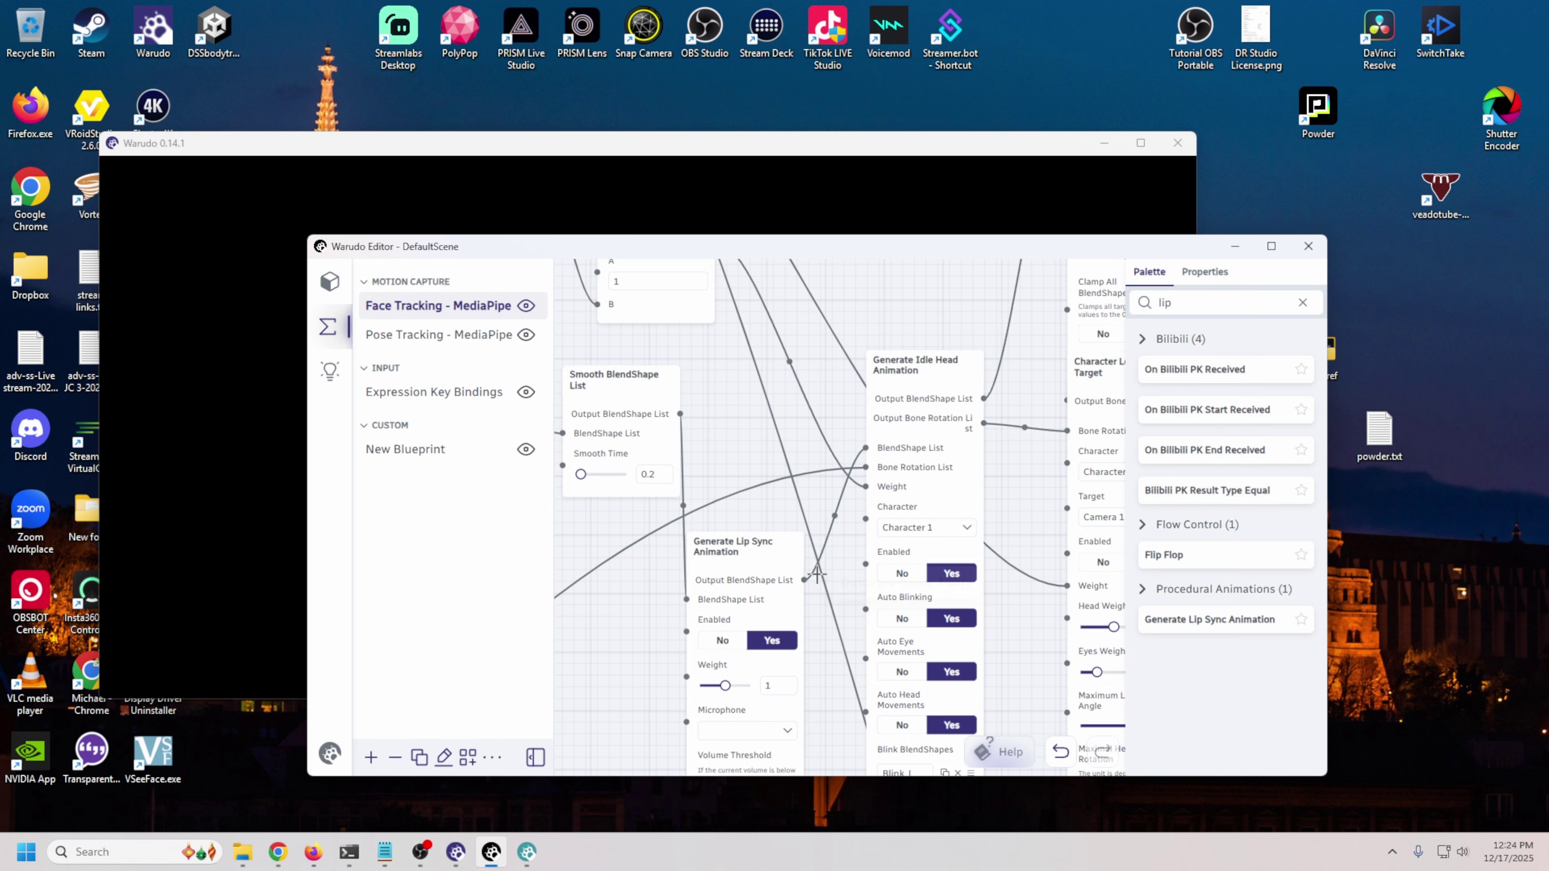
Step: Set the microphone of the Generate Lip Sync Animation node to HDMI (Cam Link 4K)
{"action": "scroll", "coordinate": [816, 584], "scroll_direction": "up", "scroll_amount": 1}
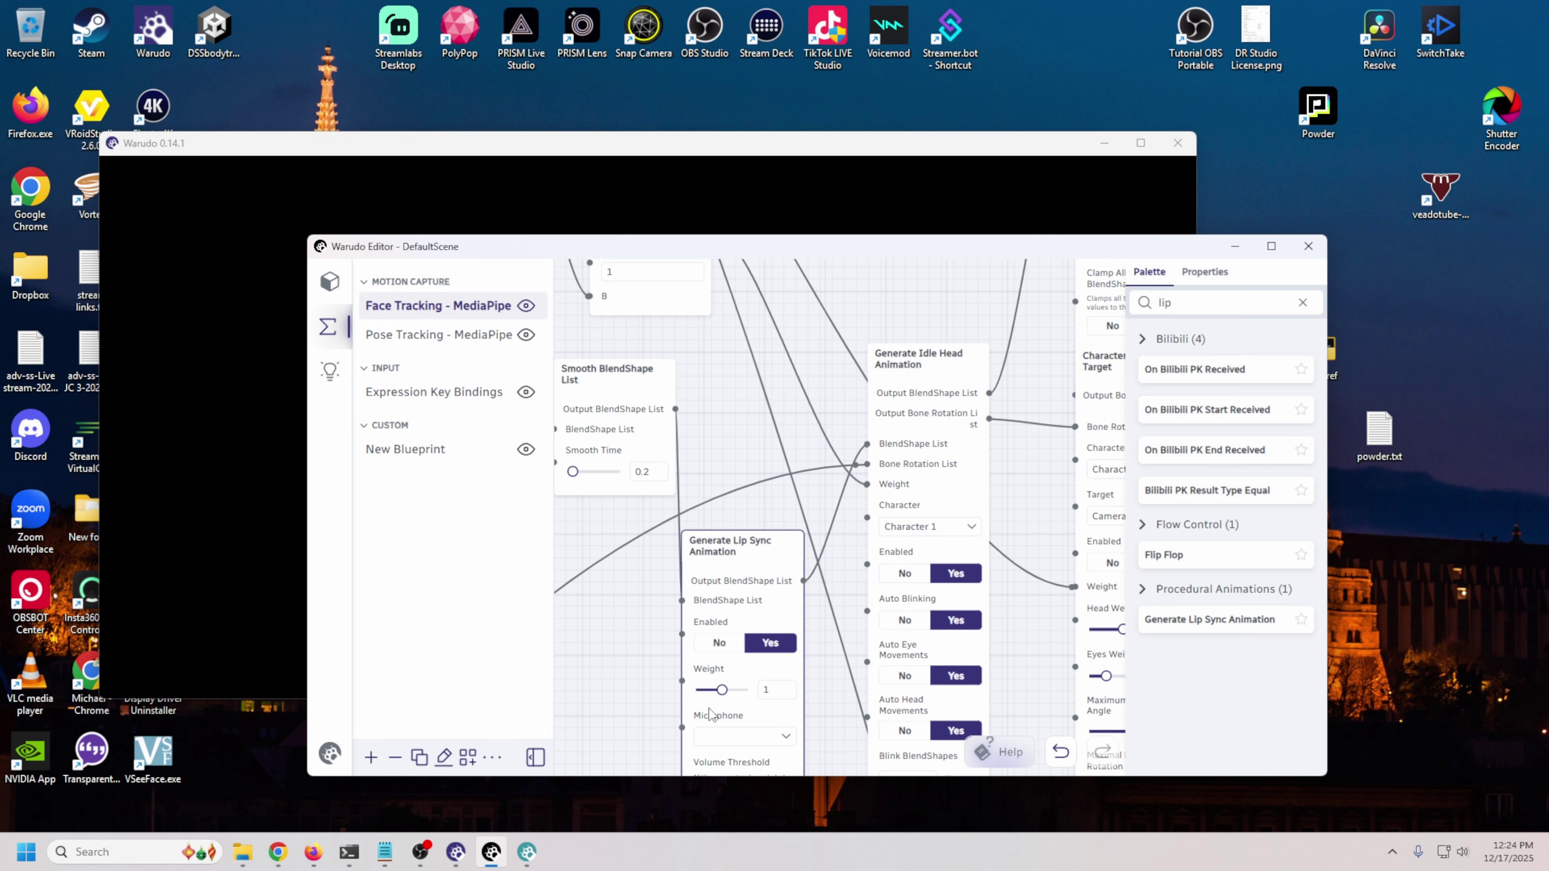
{"action": "scroll", "coordinate": [606, 712], "scroll_direction": "down", "scroll_amount": 1}
{"action": "left_click_drag", "start_coordinate": [638, 721], "coordinate": [625, 441]}
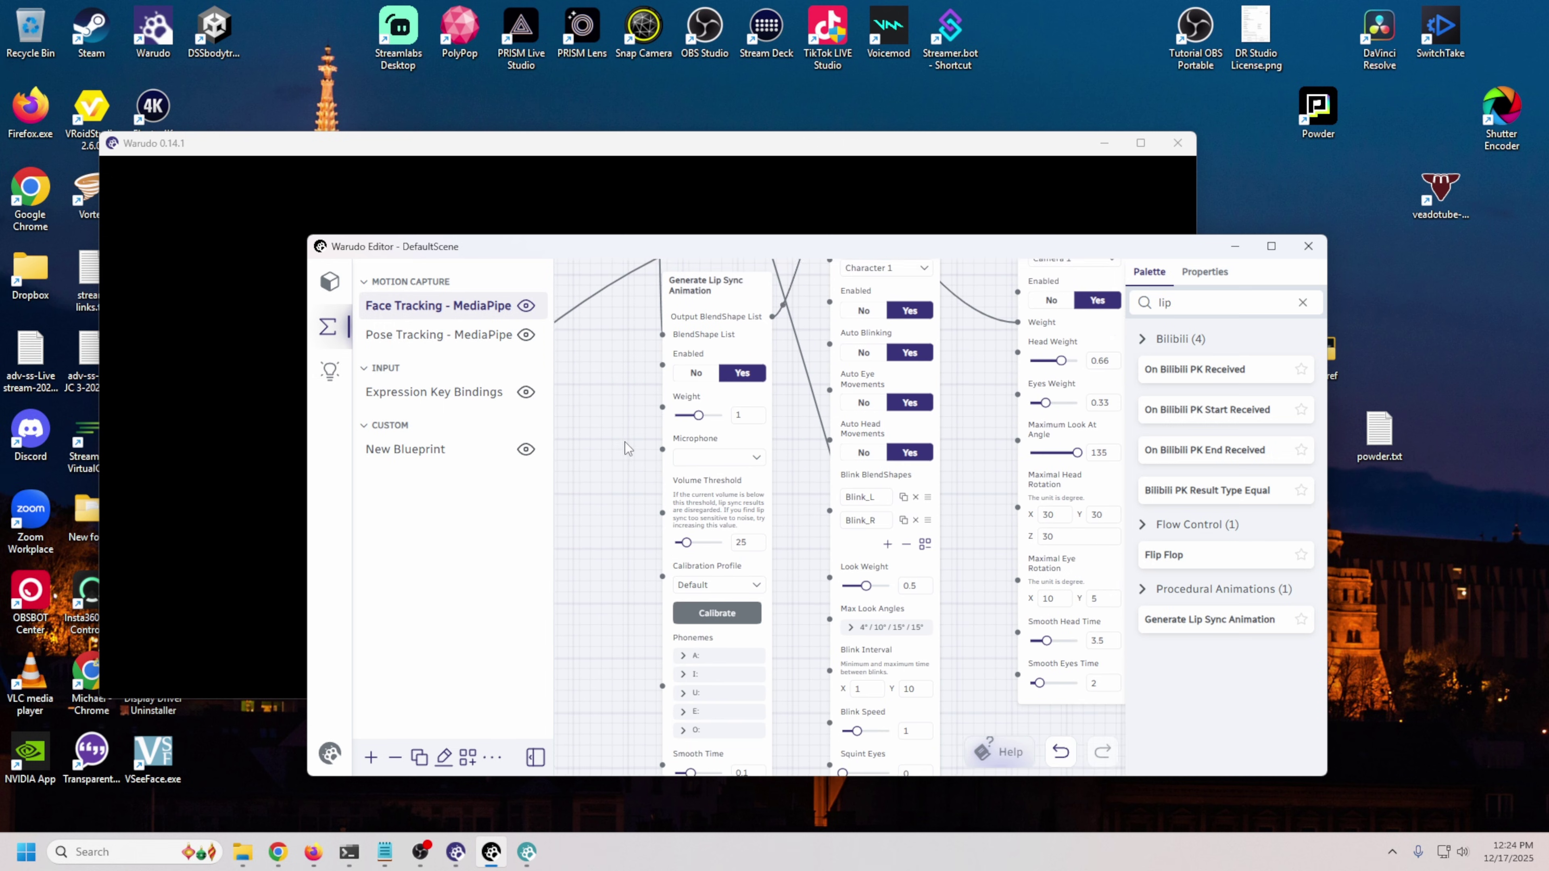
{"action": "left_click", "coordinate": [724, 457]}
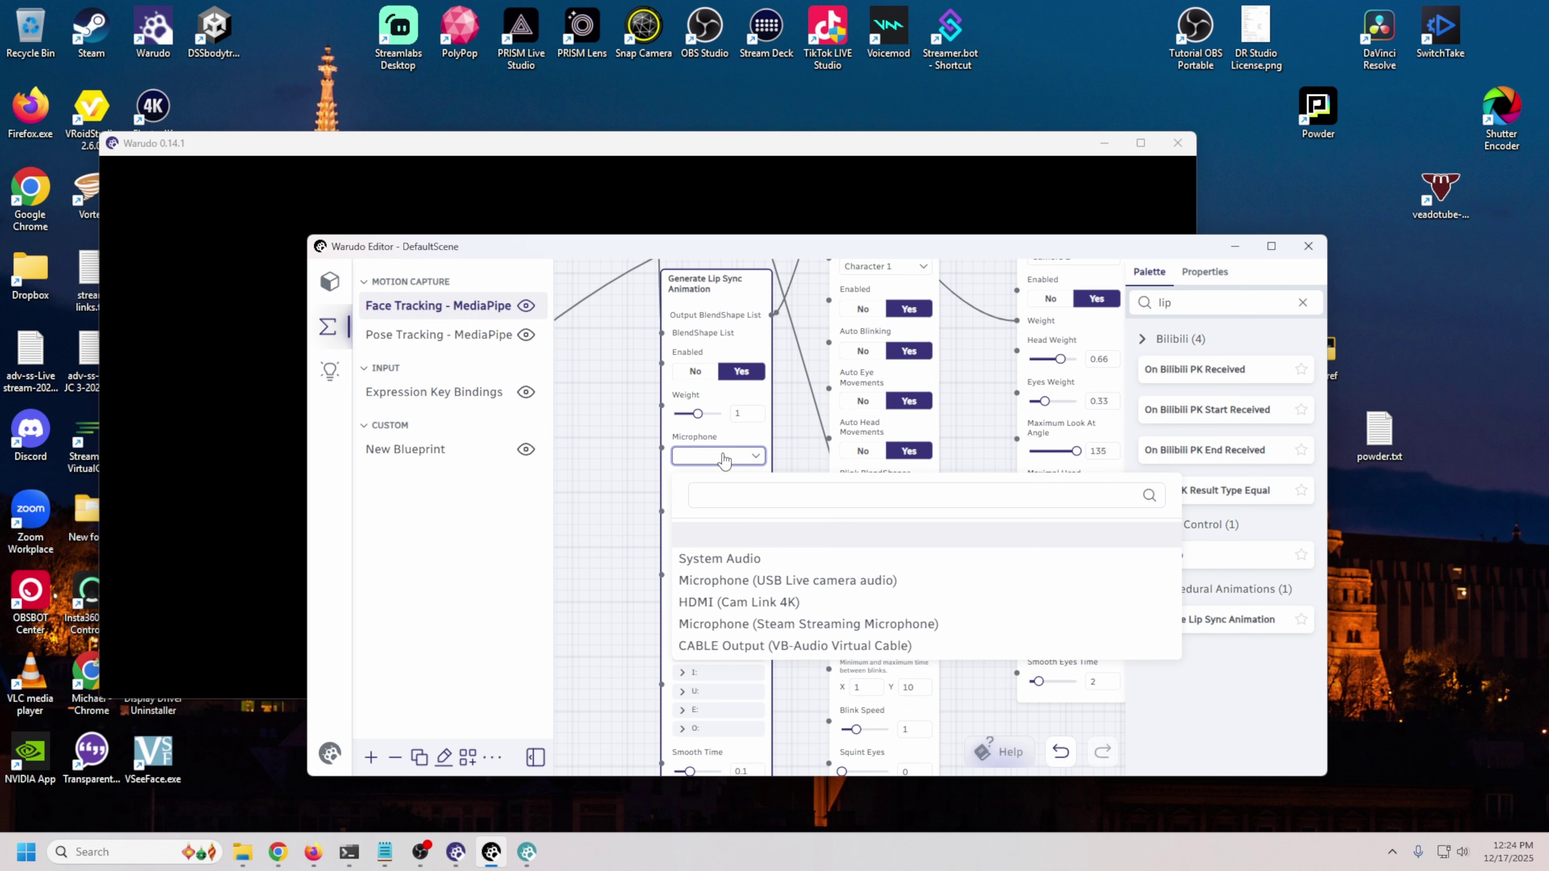
{"action": "left_click", "coordinate": [729, 603]}
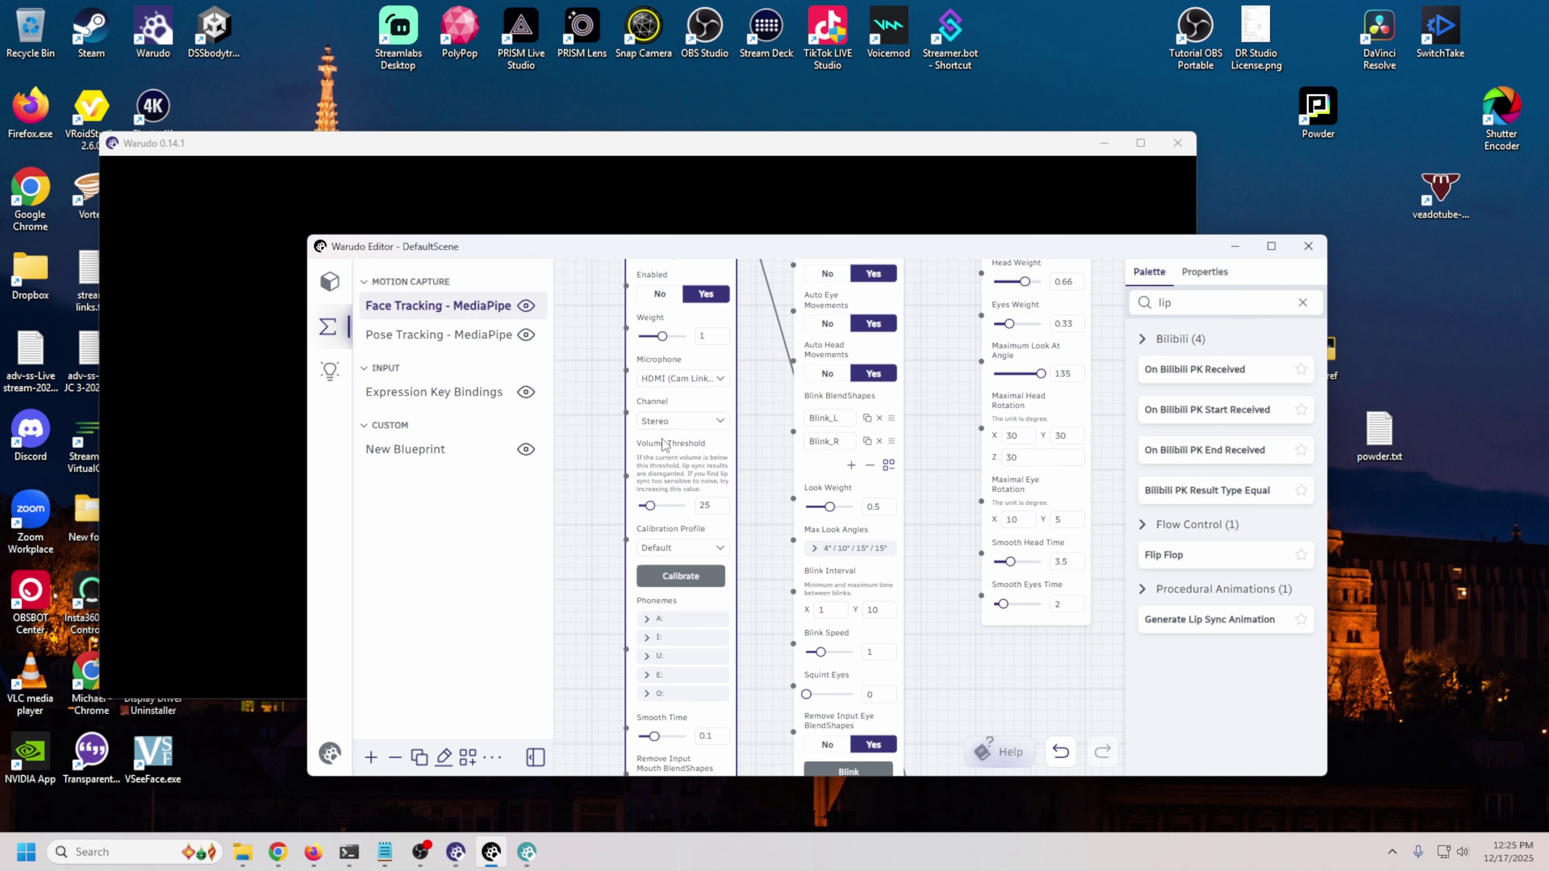
Step: Examine the lip sync node's volume threshold, calibration and smoothing settings, and expand phoneme A to view its BlendShape and Max Weight fields
{"action": "scroll", "coordinate": [674, 471], "scroll_direction": "down", "scroll_amount": 1}
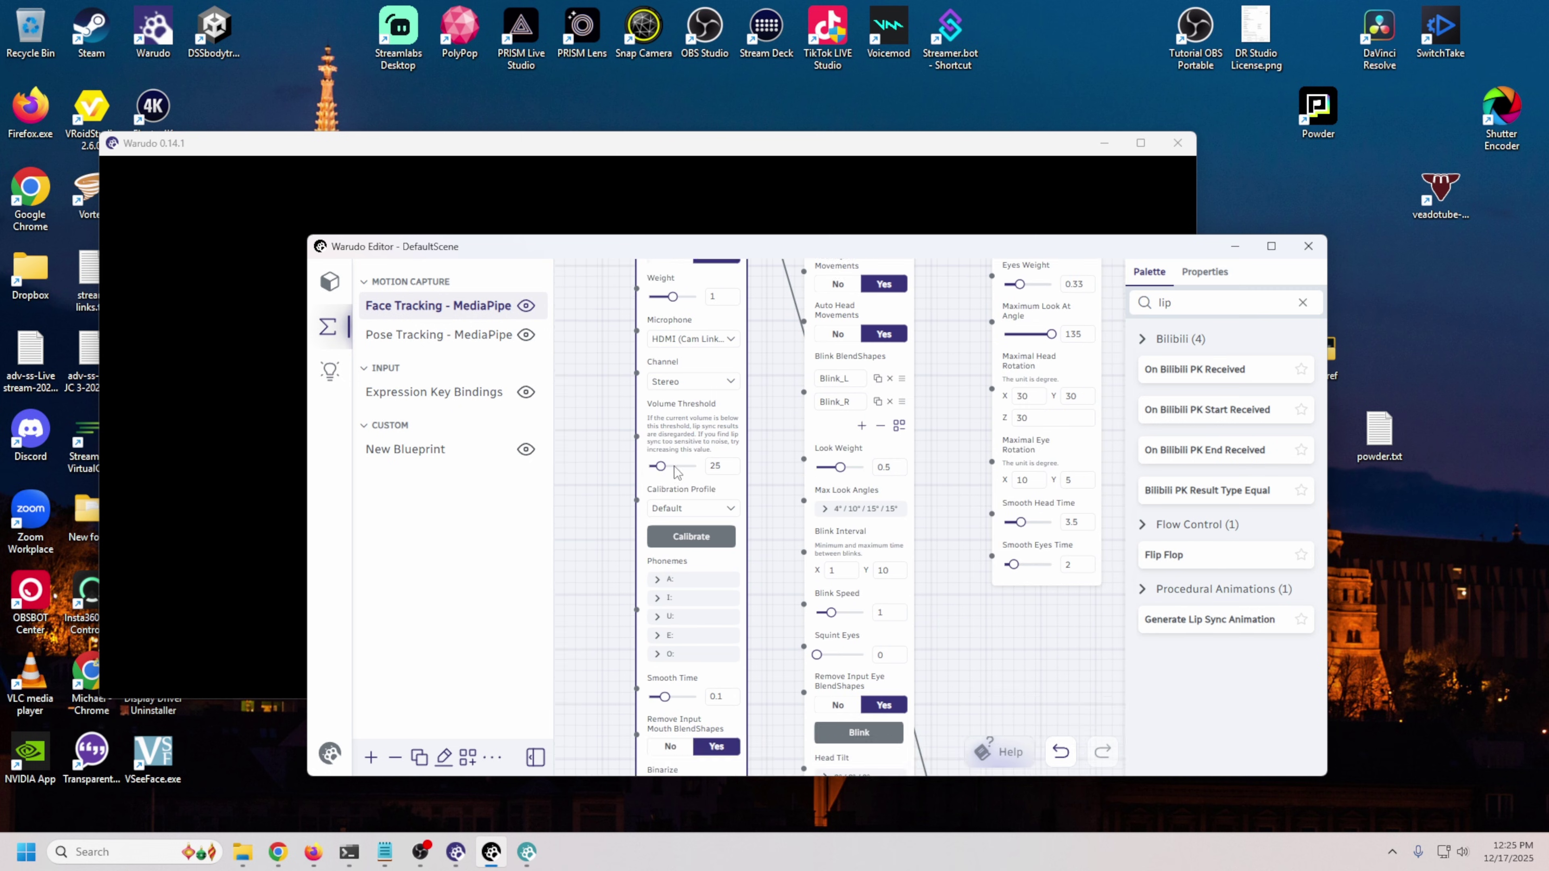
{"action": "left_click_drag", "start_coordinate": [614, 562], "coordinate": [631, 450]}
{"action": "scroll", "coordinate": [617, 476], "scroll_direction": "down", "scroll_amount": 1}
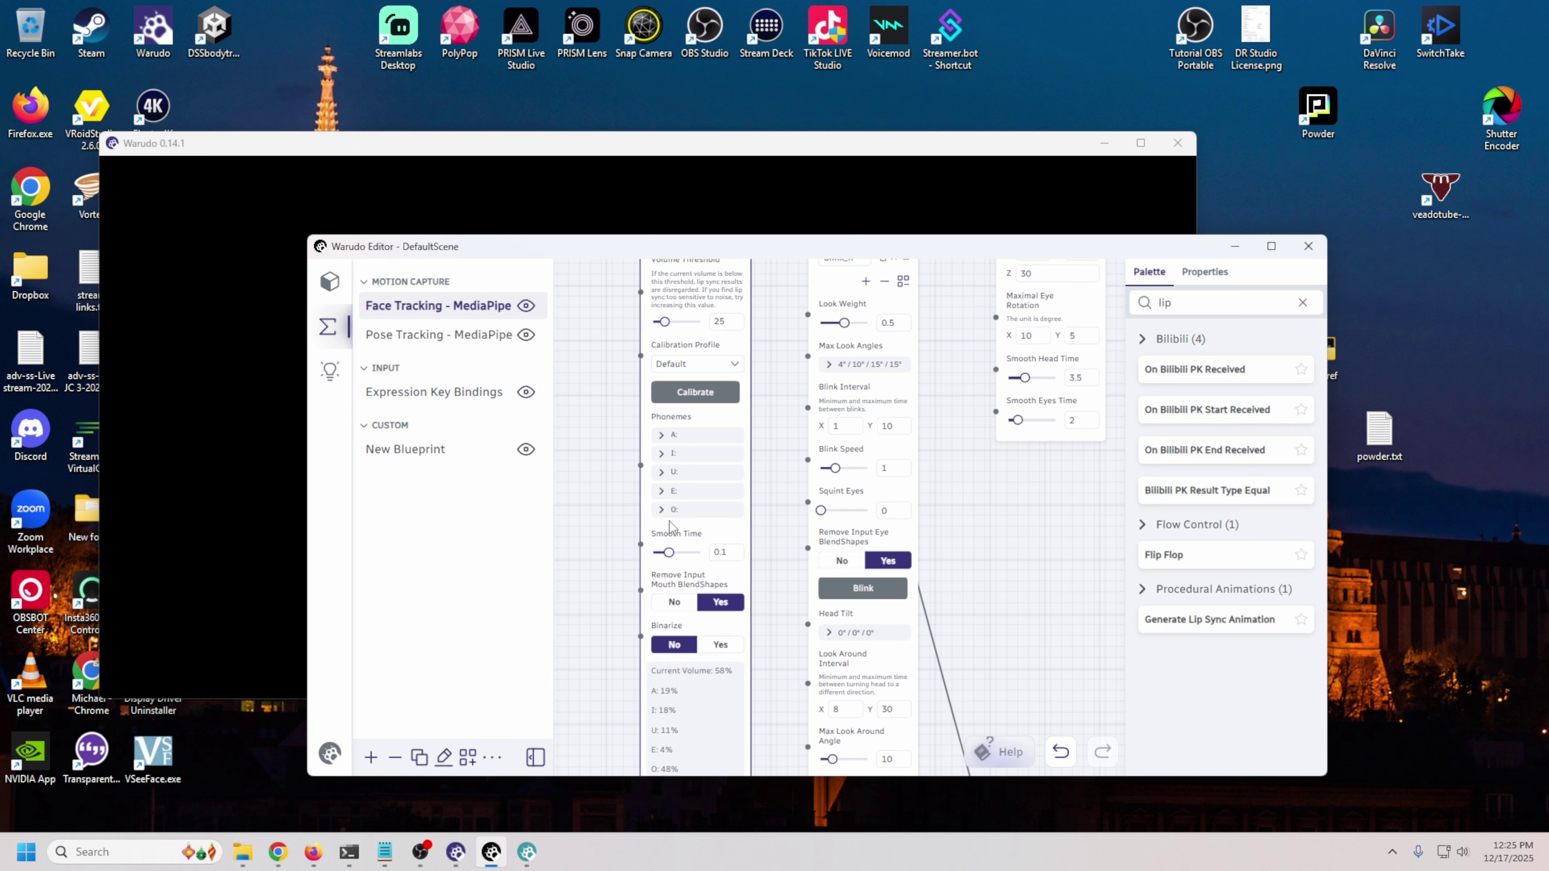
{"action": "left_click_drag", "start_coordinate": [588, 561], "coordinate": [589, 528]}
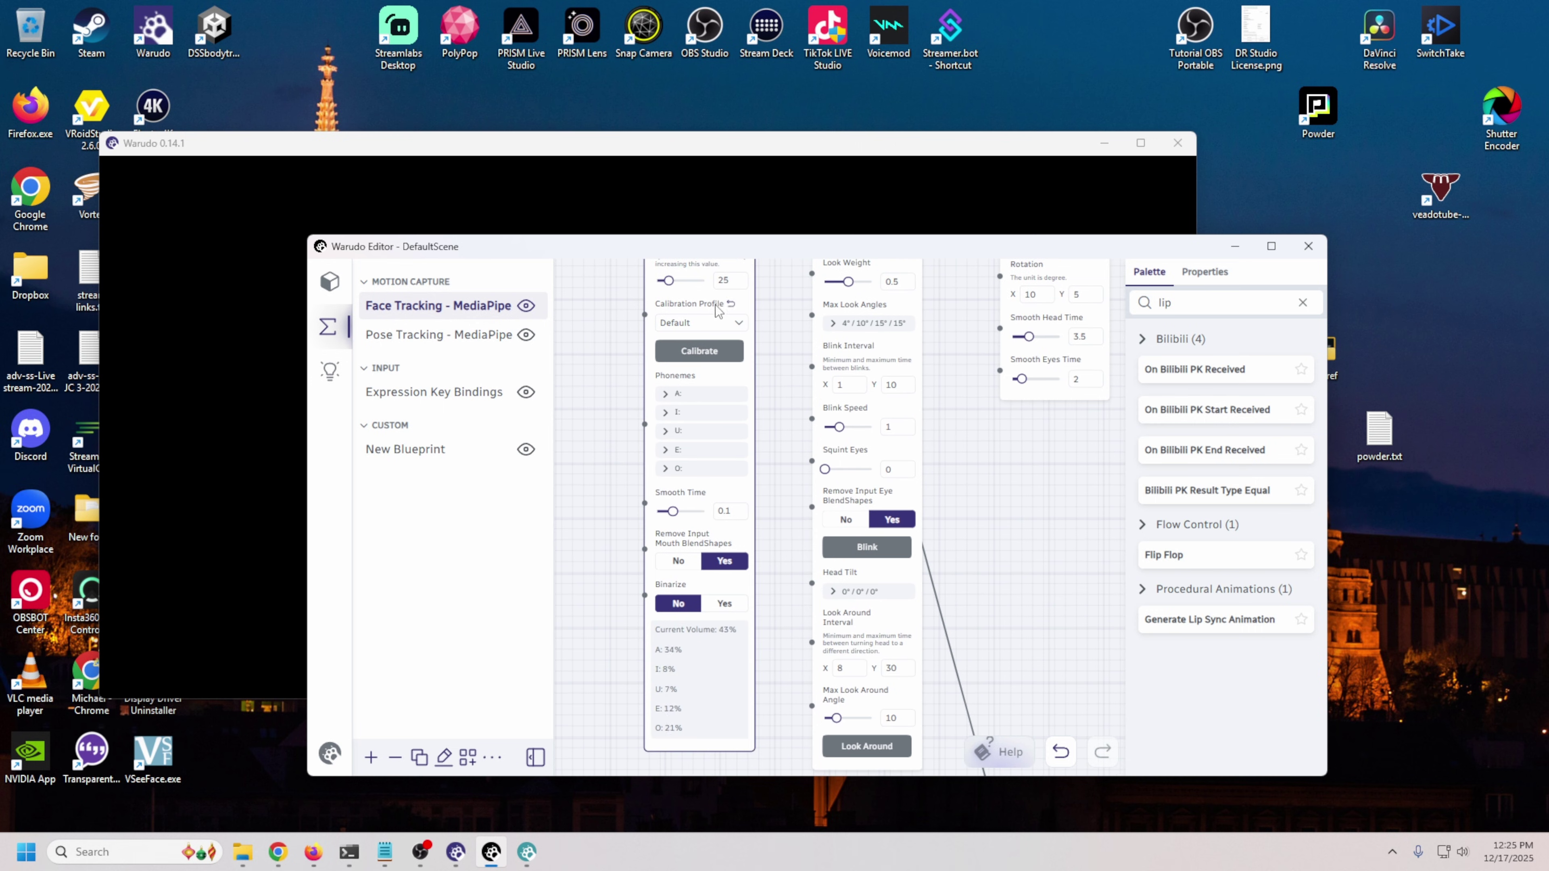
{"action": "left_click_drag", "start_coordinate": [765, 246], "coordinate": [921, 231]}
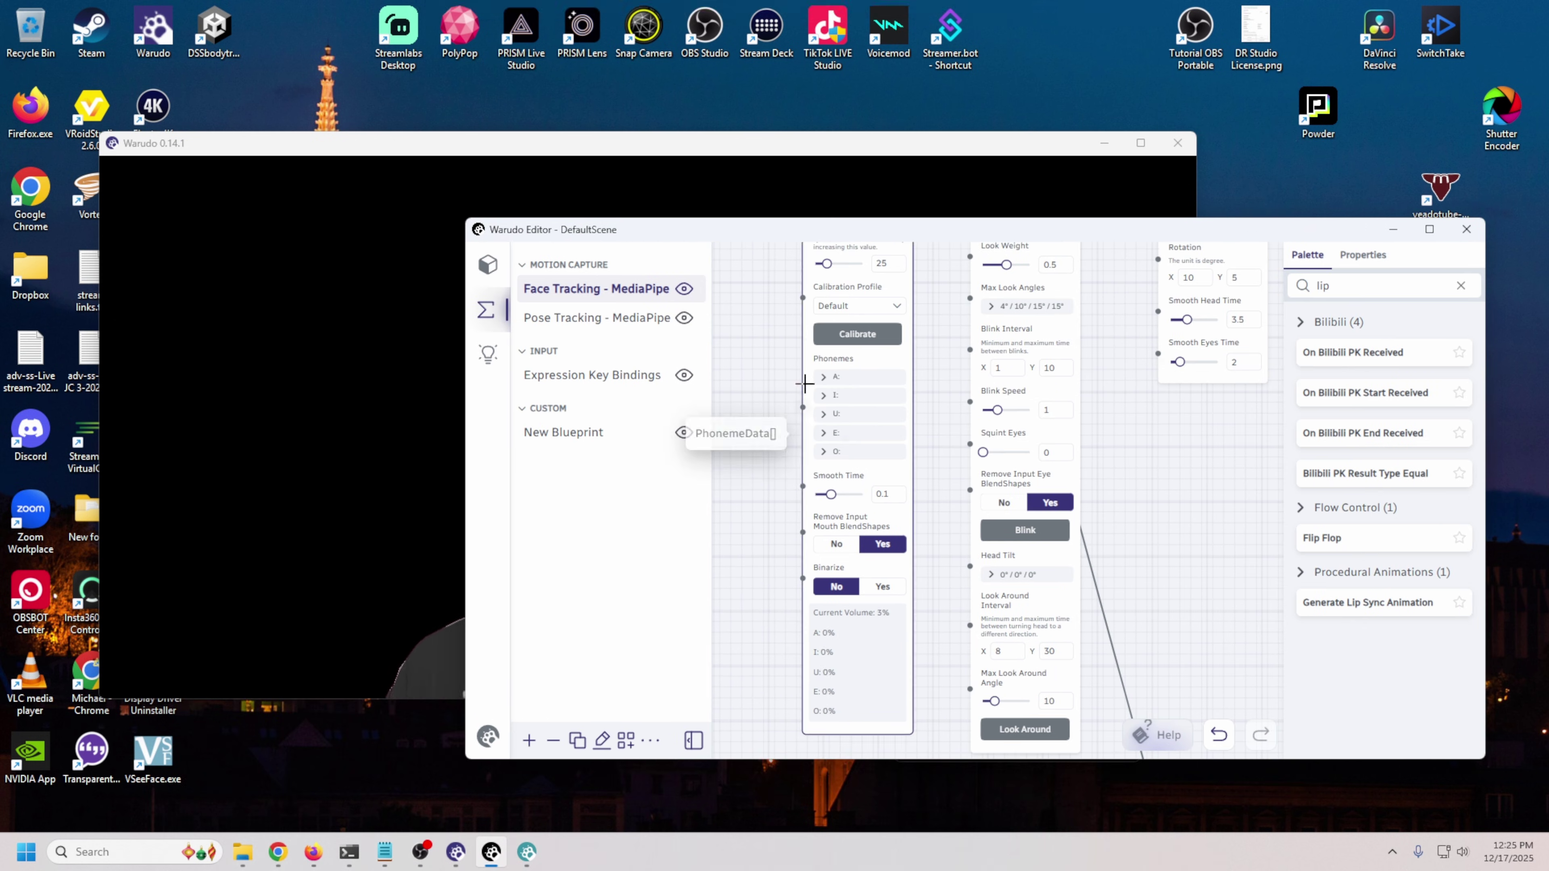
{"action": "left_click", "coordinate": [824, 376]}
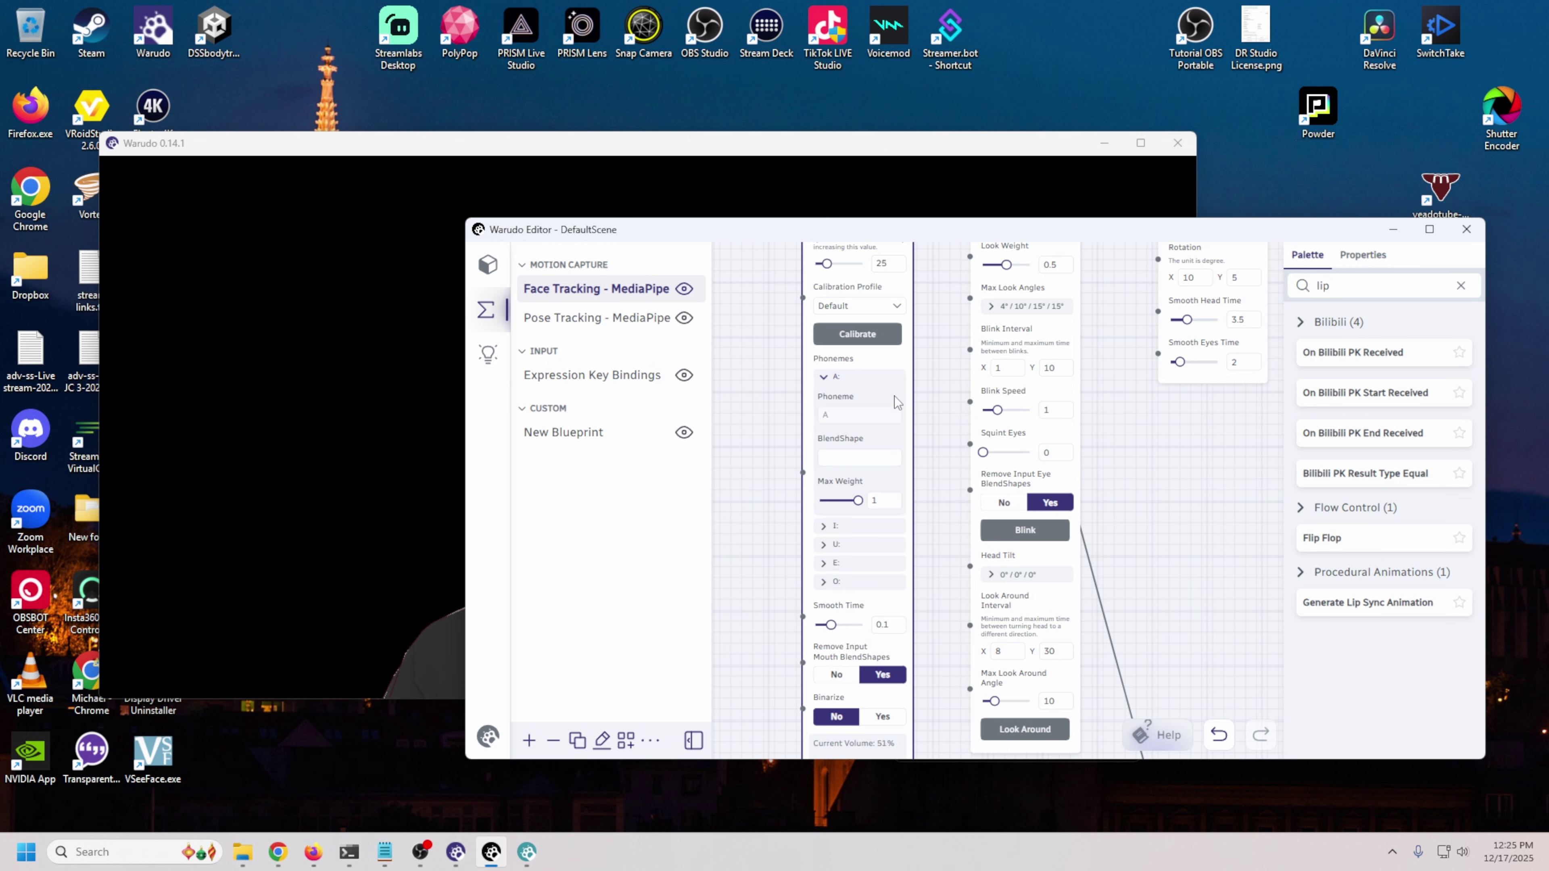
{"action": "left_click", "coordinate": [828, 459]}
{"action": "left_click", "coordinate": [858, 459]}
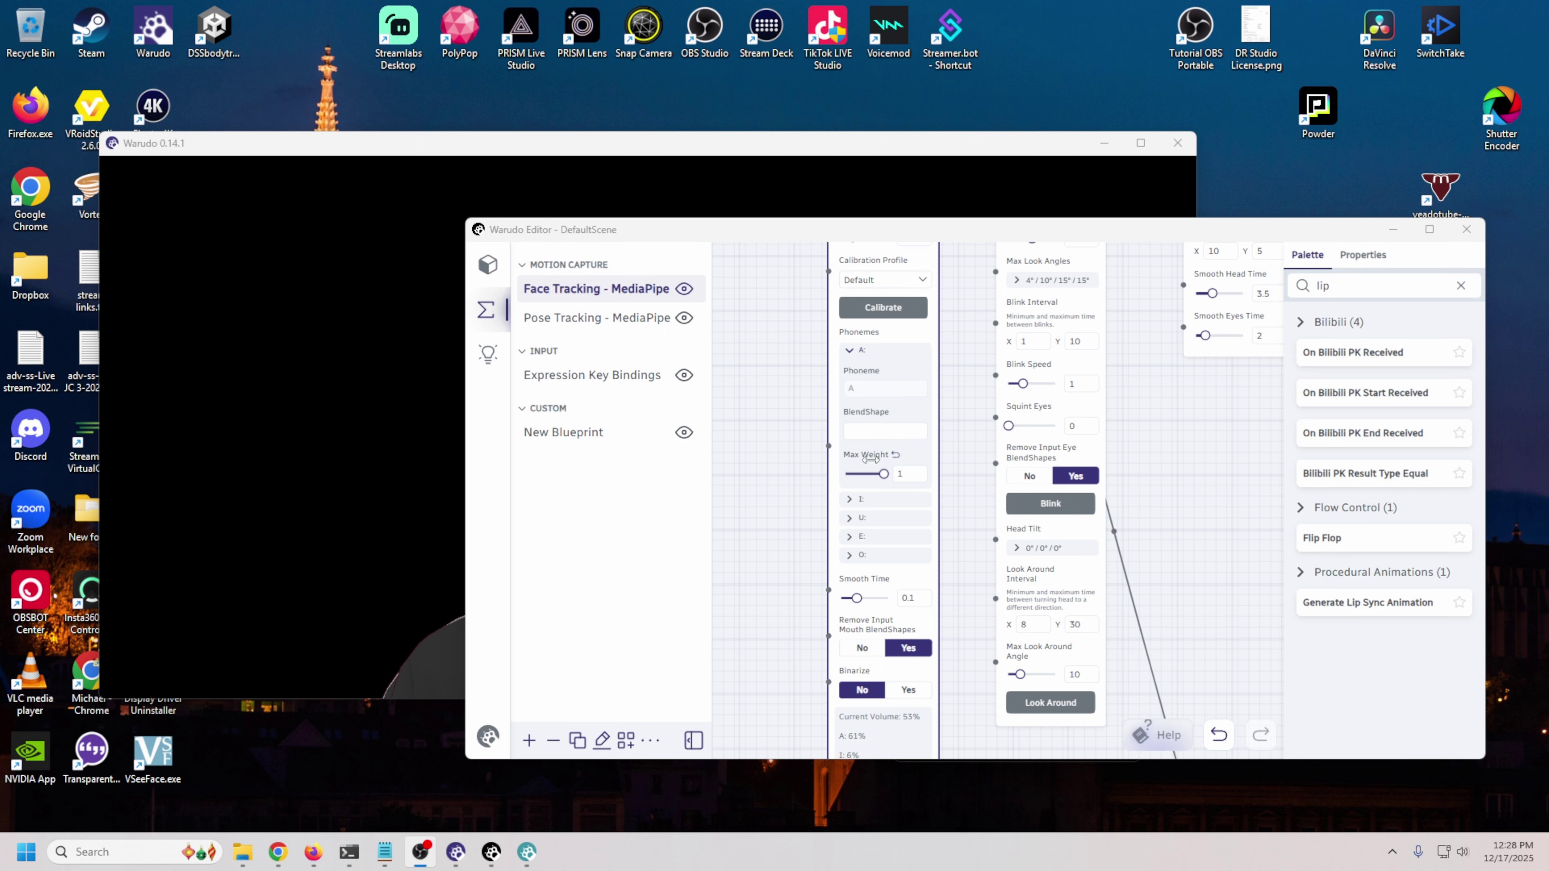
Step: Start the lip sync calibration with the VRM 0.x (A, I, U, E, O) phoneme set
{"action": "scroll", "coordinate": [816, 513], "scroll_direction": "up", "scroll_amount": 3}
{"action": "left_click", "coordinate": [885, 413]}
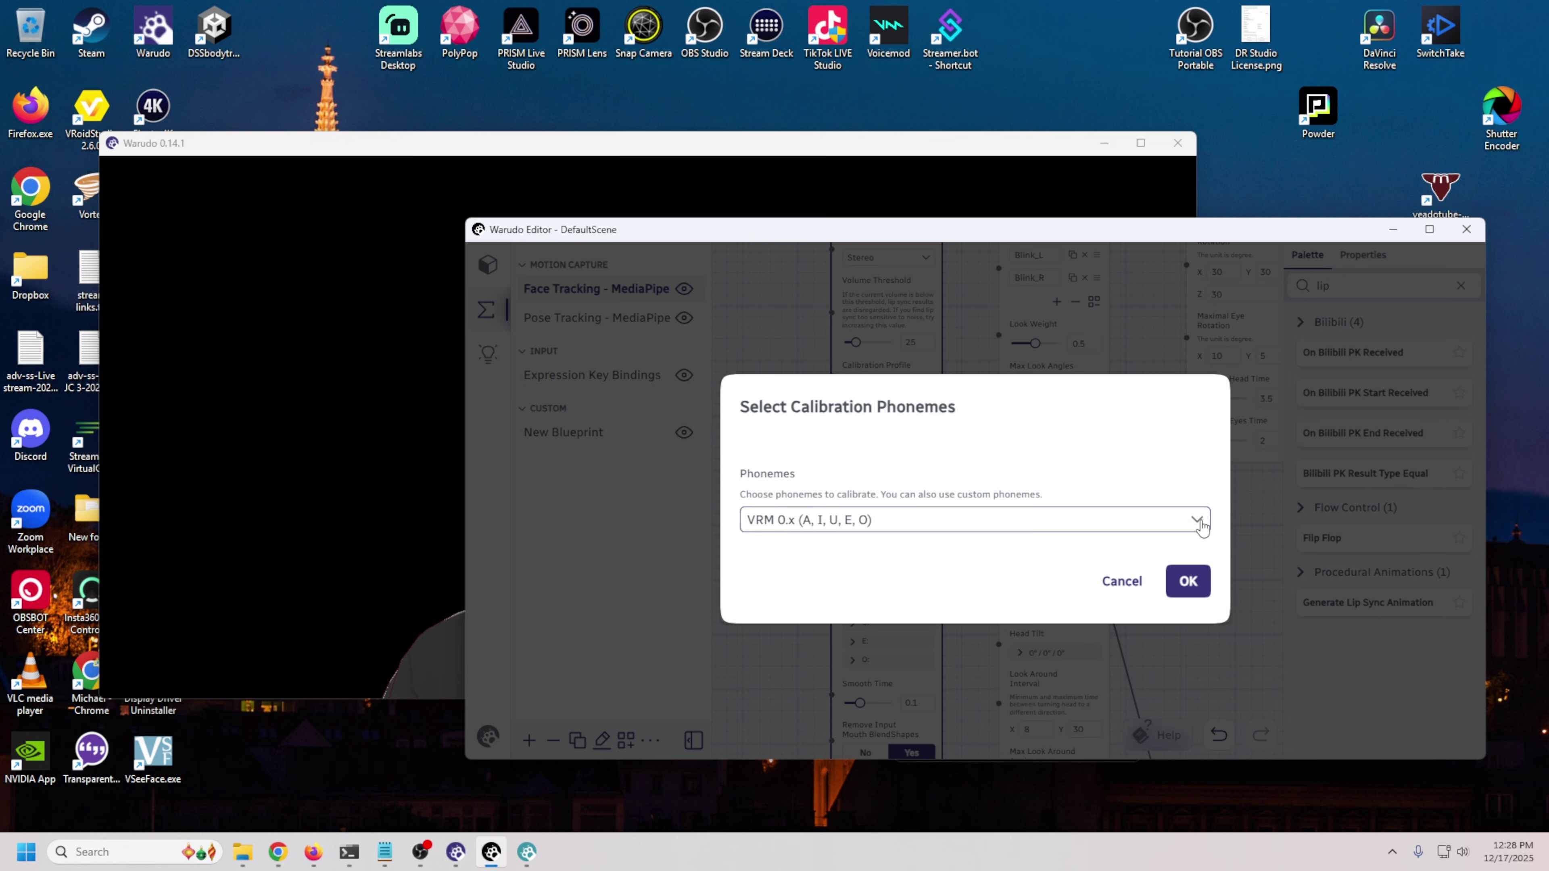
{"action": "left_click", "coordinate": [1197, 521]}
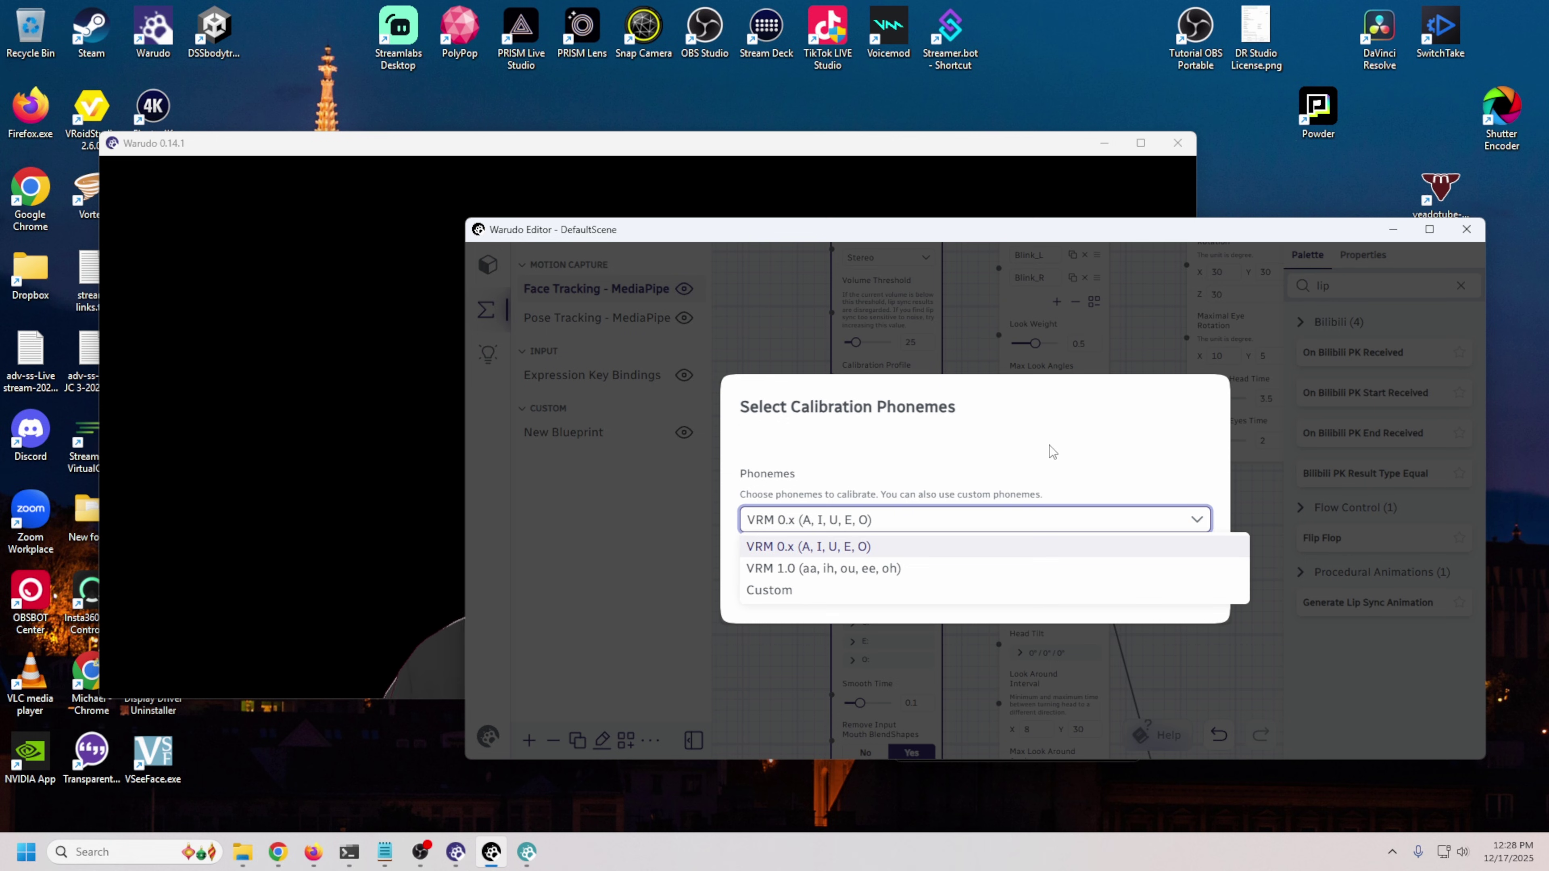
{"action": "left_click", "coordinate": [1098, 546]}
{"action": "left_click", "coordinate": [1186, 580]}
Step: Calibrate phoneme A by recording the spoken sound for about one second
{"action": "scroll", "coordinate": [890, 515], "scroll_direction": "down", "scroll_amount": 1}
{"action": "scroll", "coordinate": [872, 510], "scroll_direction": "up", "scroll_amount": 1}
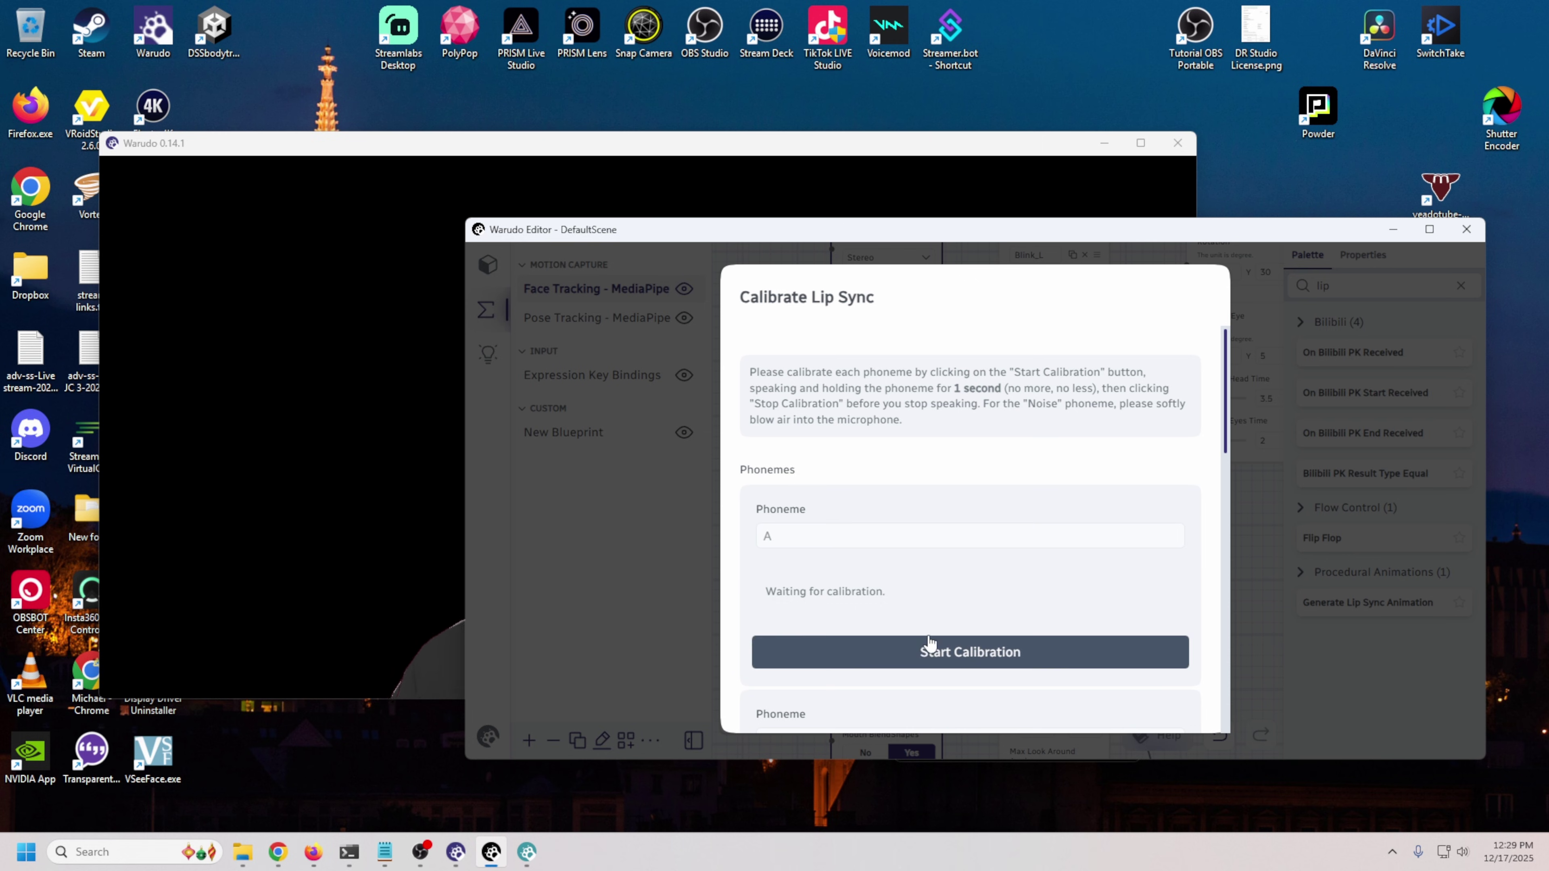
{"action": "scroll", "coordinate": [937, 609], "scroll_direction": "down", "scroll_amount": 1}
{"action": "scroll", "coordinate": [937, 609], "scroll_direction": "up", "scroll_amount": 1}
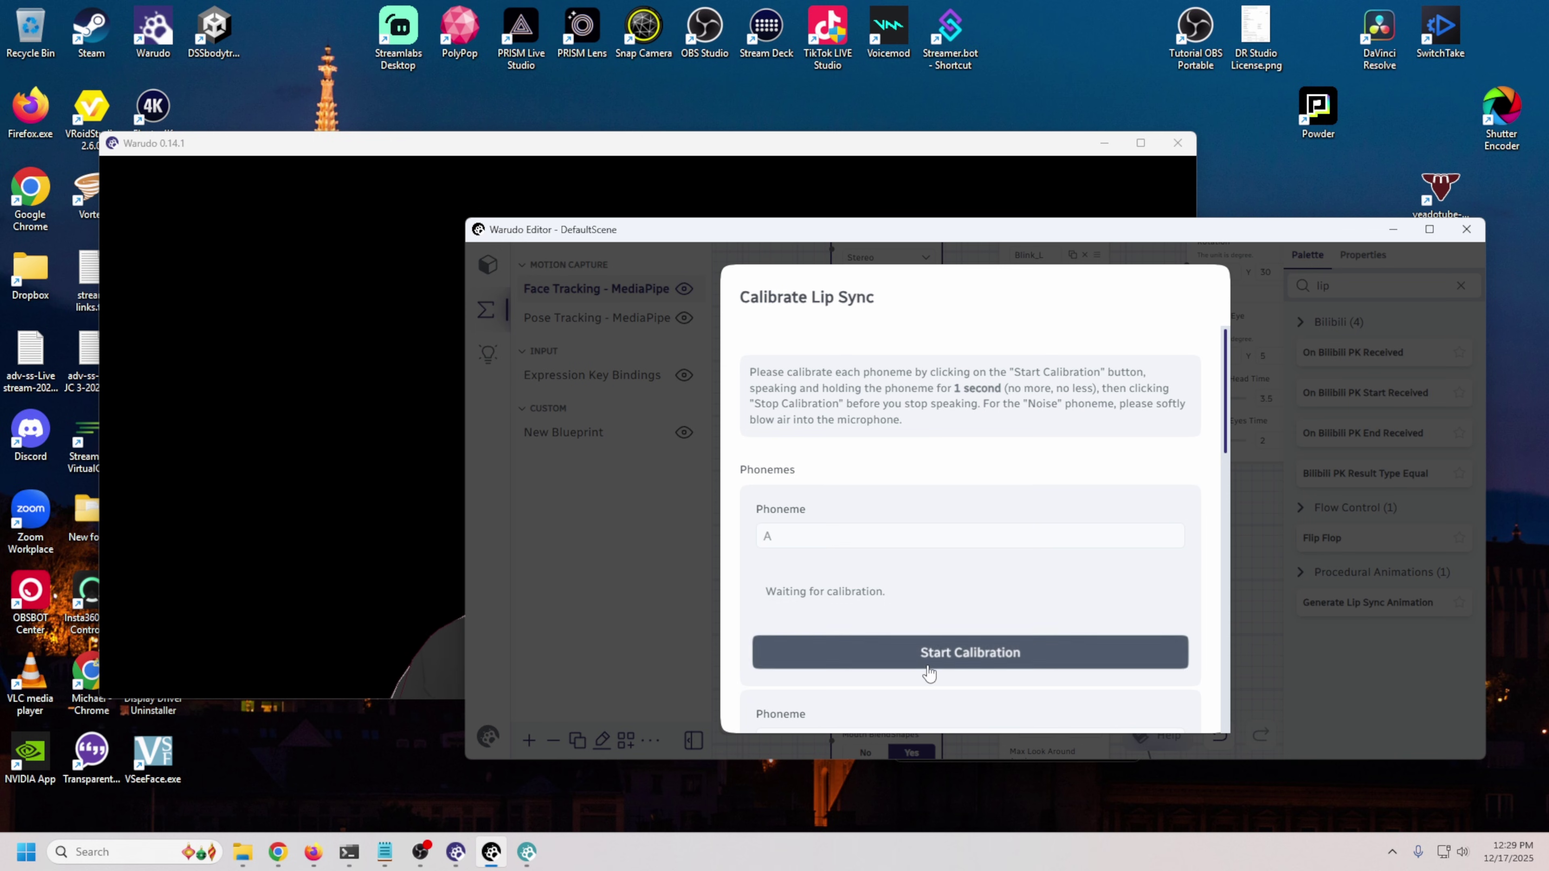
{"action": "left_click", "coordinate": [914, 658]}
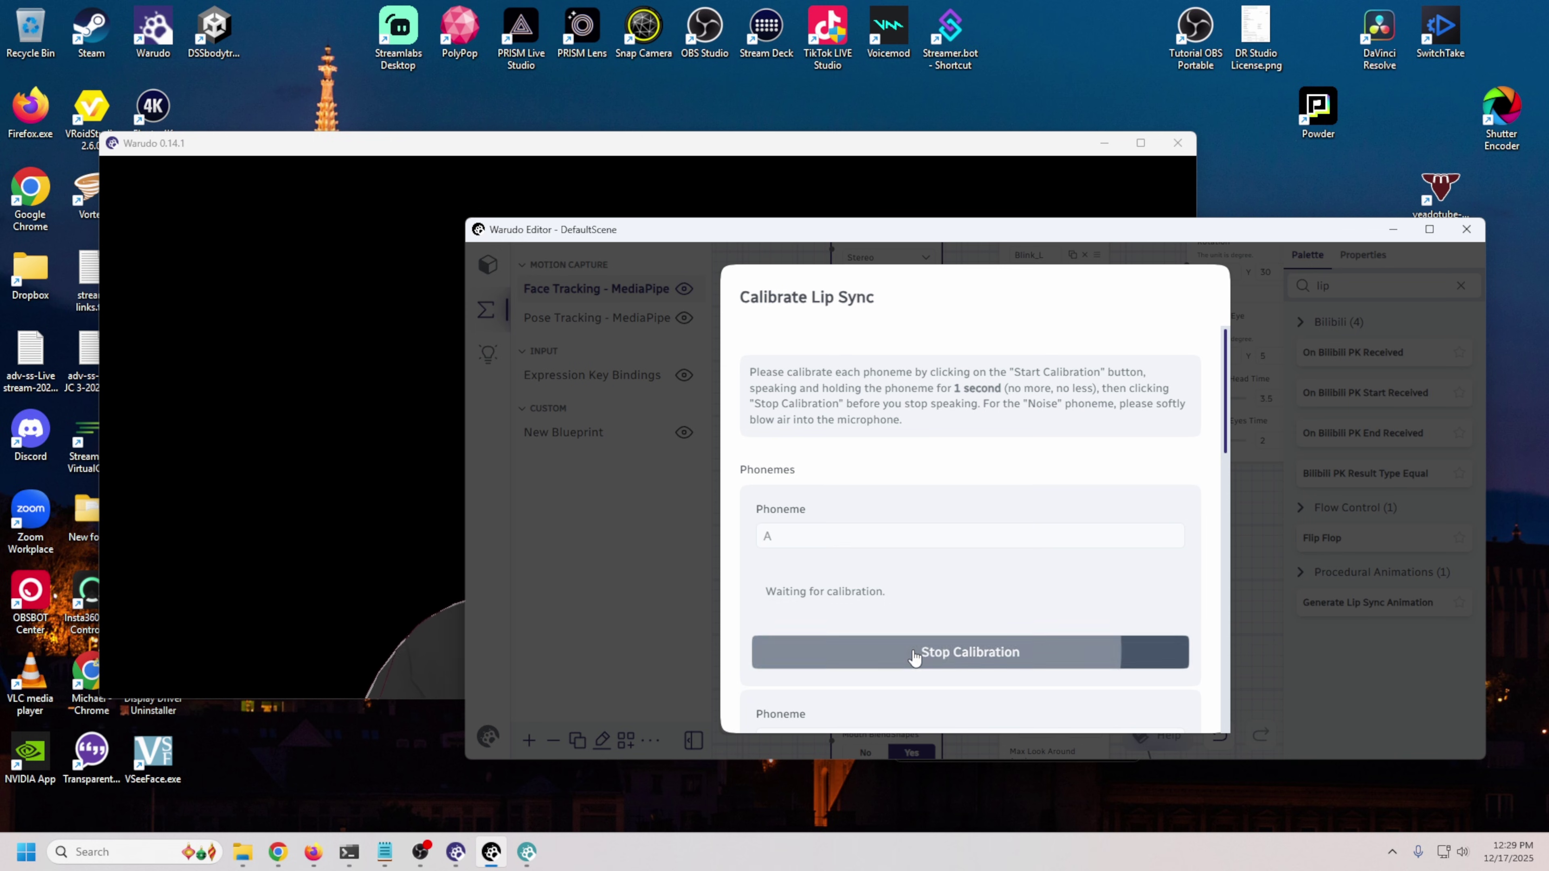
{"action": "left_click", "coordinate": [914, 658]}
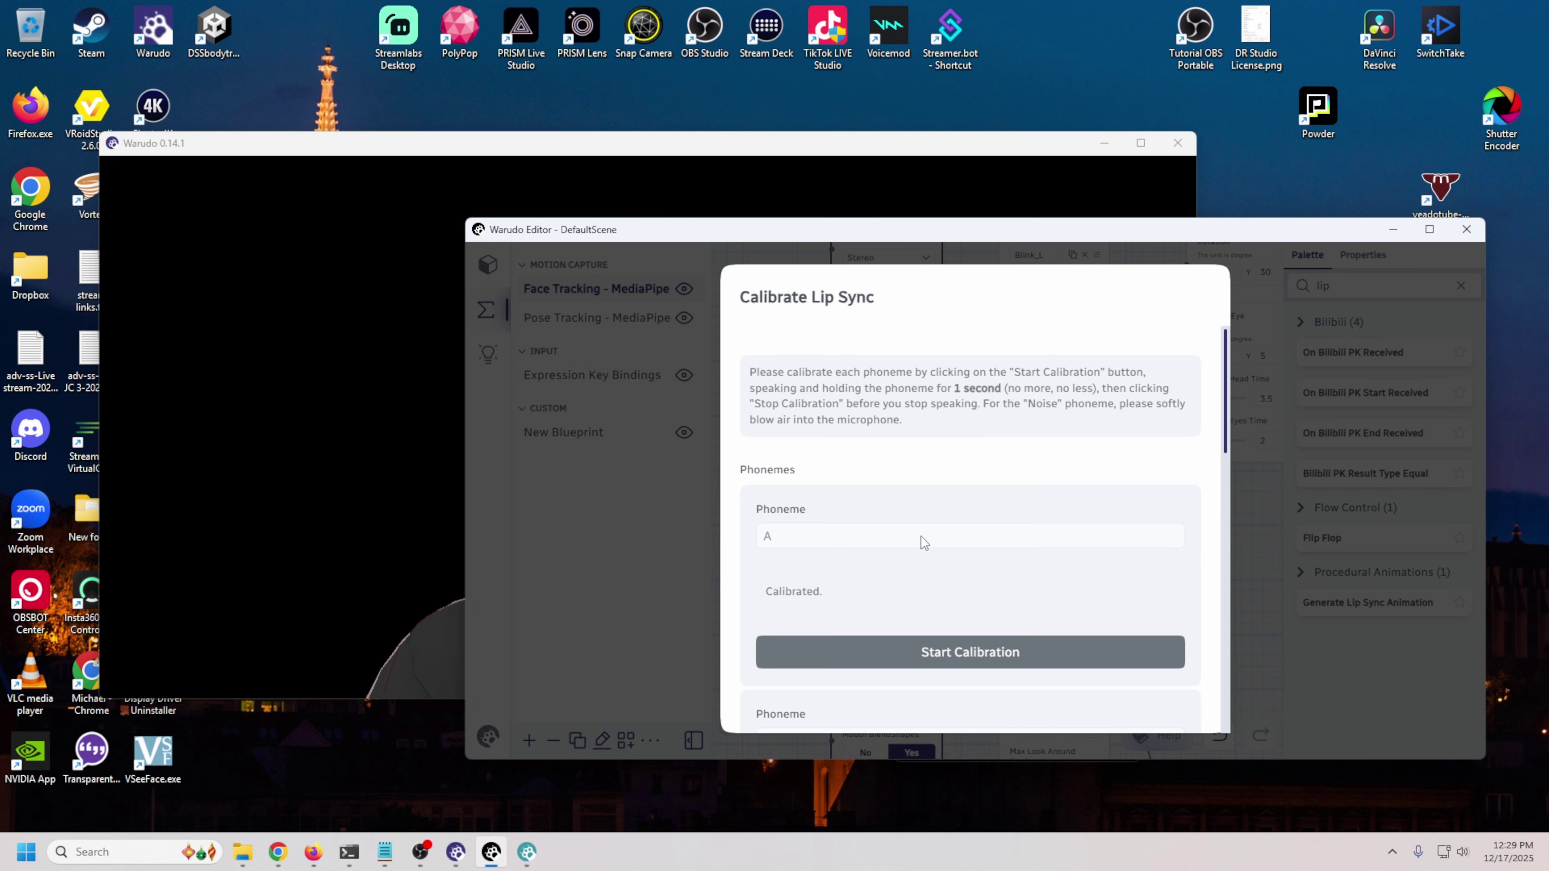
Step: Record and finish the calibration of phoneme I
{"action": "scroll", "coordinate": [894, 576], "scroll_direction": "down", "scroll_amount": 4}
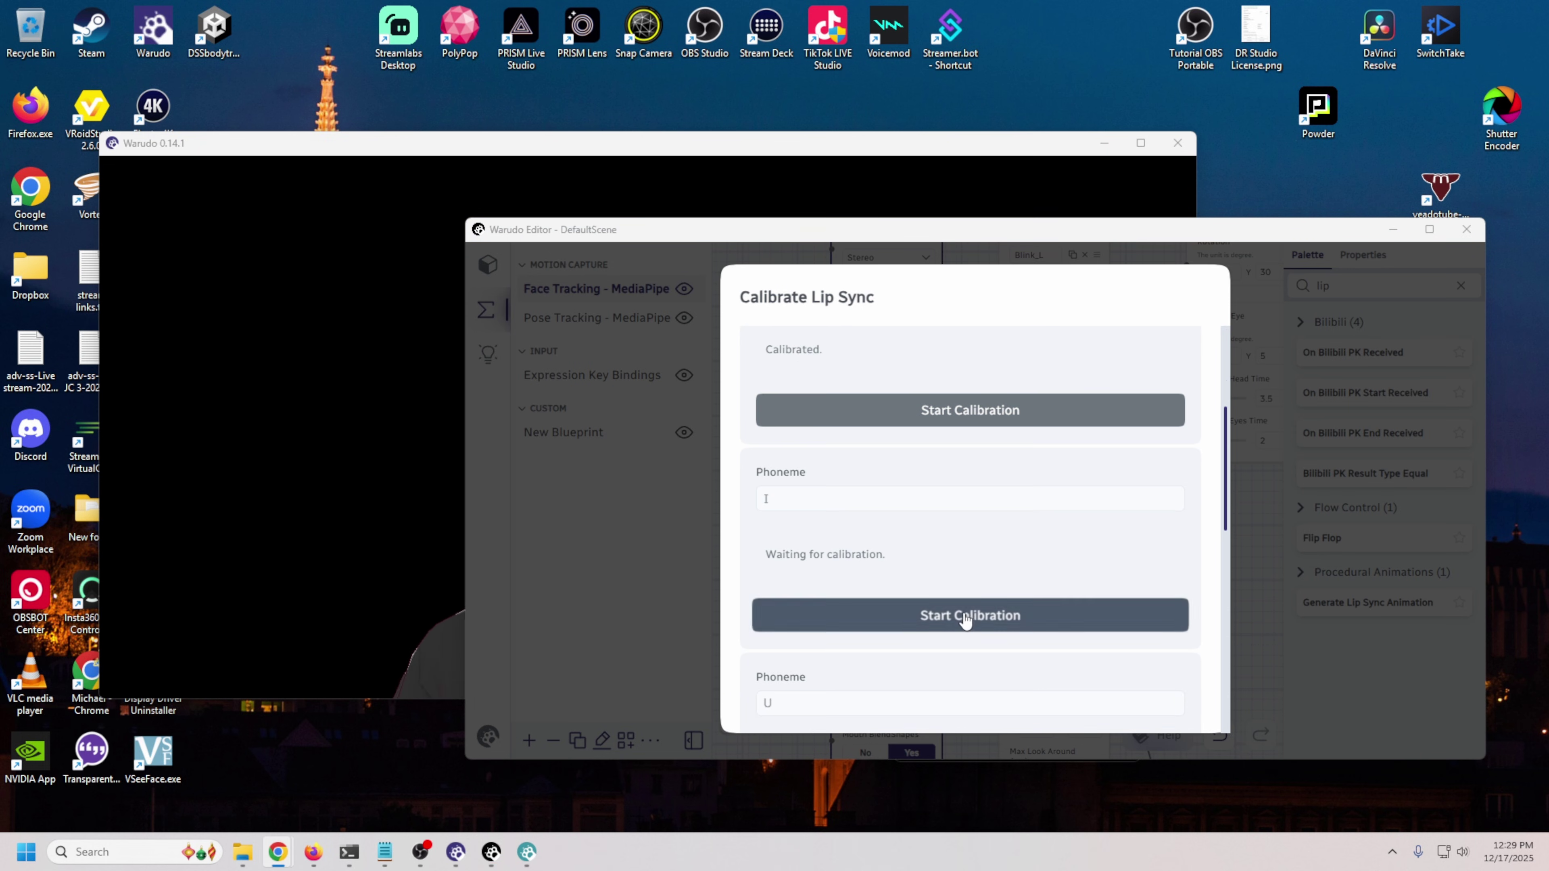
{"action": "scroll", "coordinate": [854, 510], "scroll_direction": "down", "scroll_amount": 2}
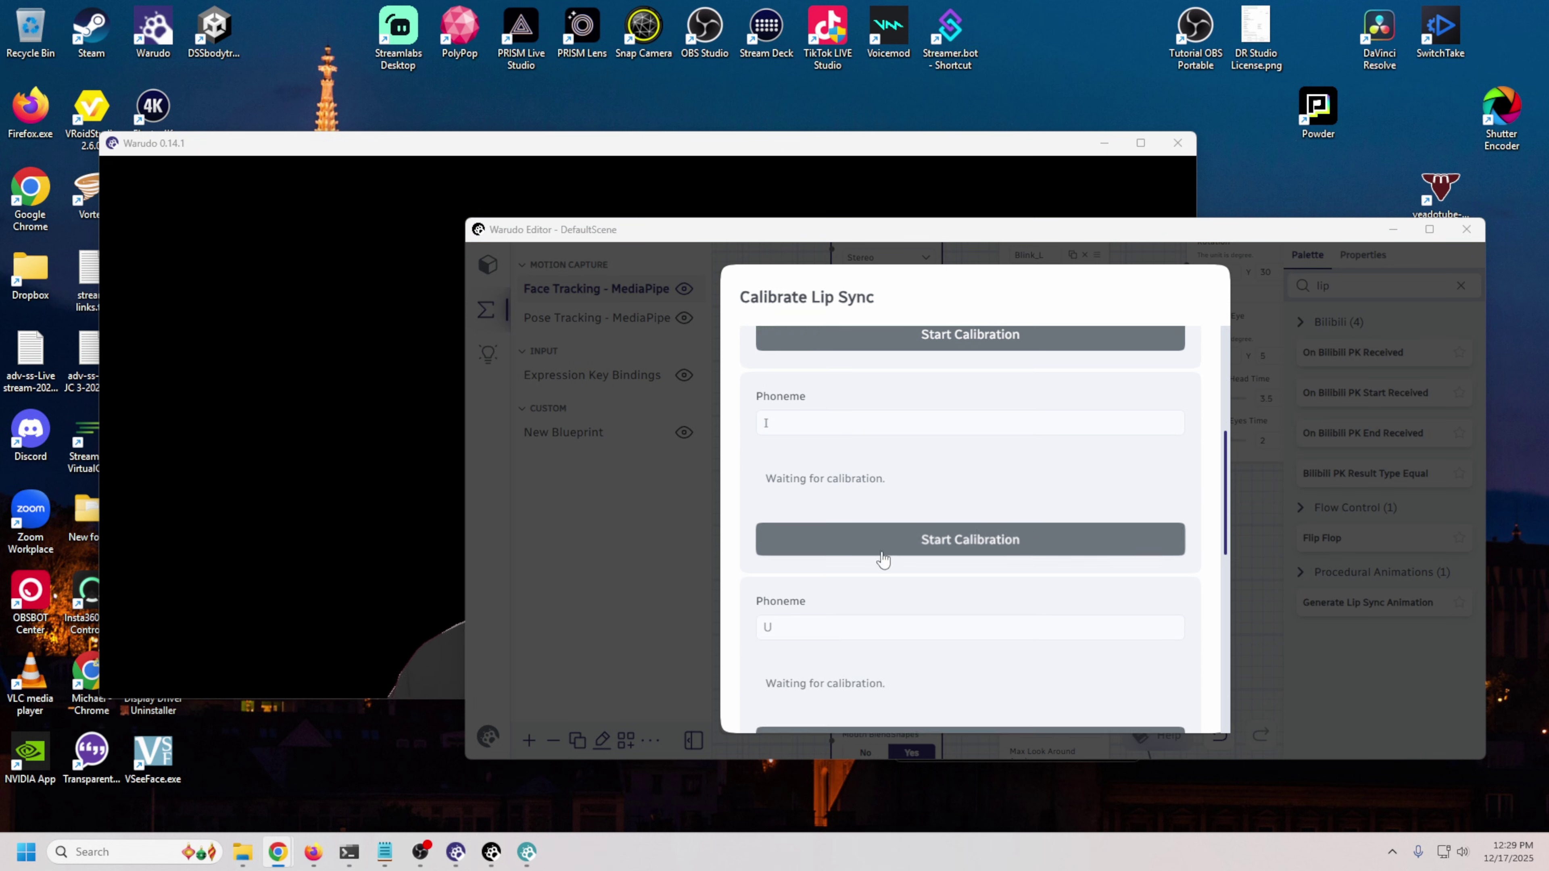
{"action": "left_click", "coordinate": [890, 536]}
{"action": "left_click", "coordinate": [891, 537]}
{"action": "scroll", "coordinate": [865, 579], "scroll_direction": "down", "scroll_amount": 3}
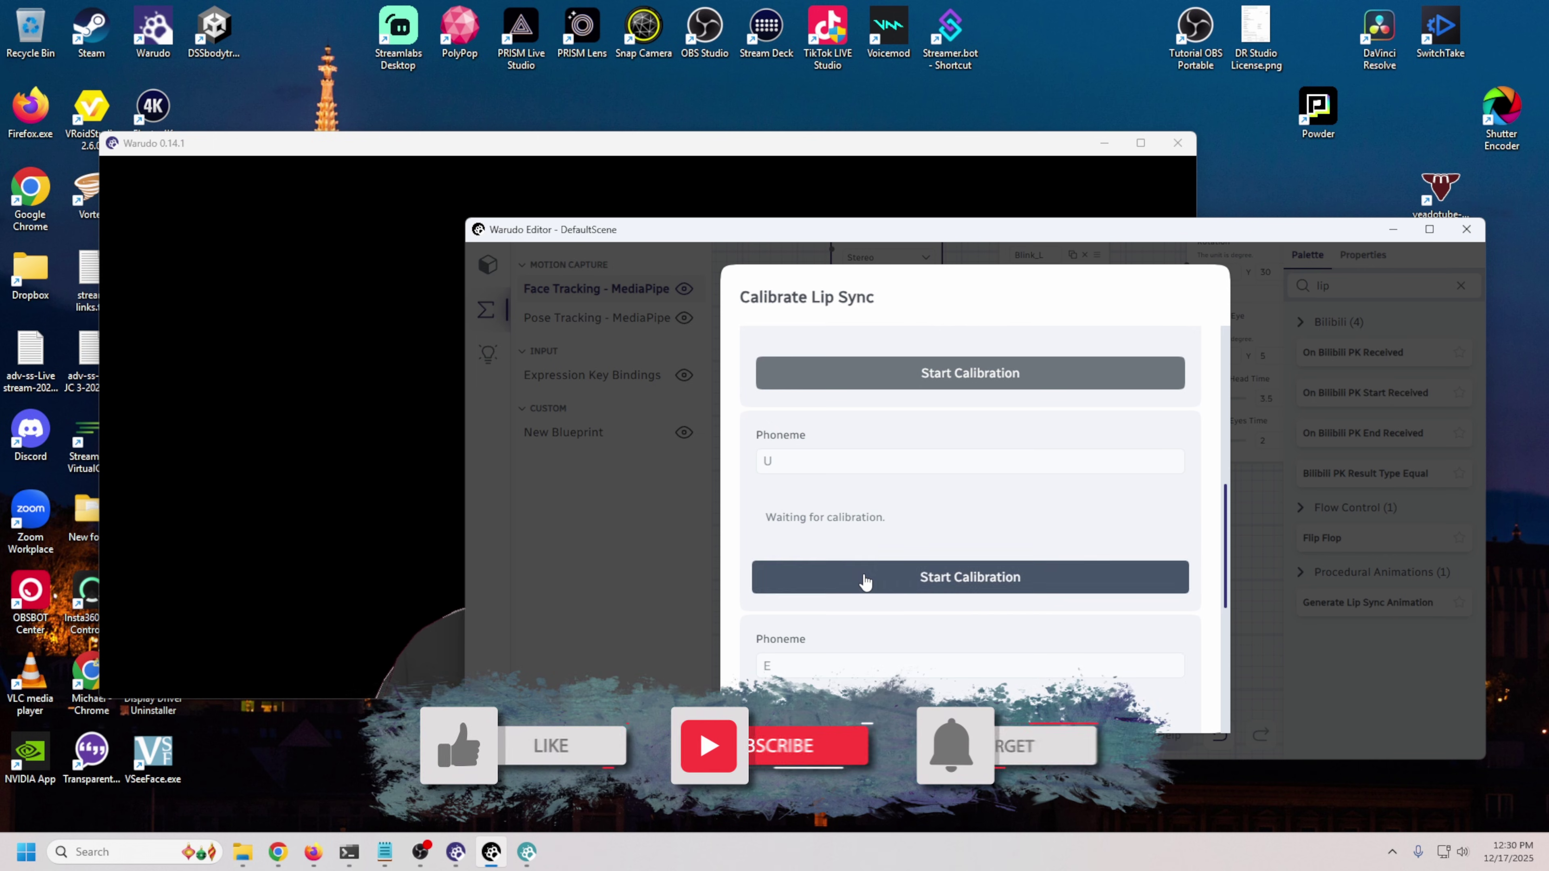
Step: Record and finish the calibration of the remaining phonemes U, E and O
{"action": "left_click", "coordinate": [865, 579]}
{"action": "left_click", "coordinate": [865, 579]}
{"action": "scroll", "coordinate": [865, 580], "scroll_direction": "down", "scroll_amount": 3}
{"action": "left_click", "coordinate": [857, 623]}
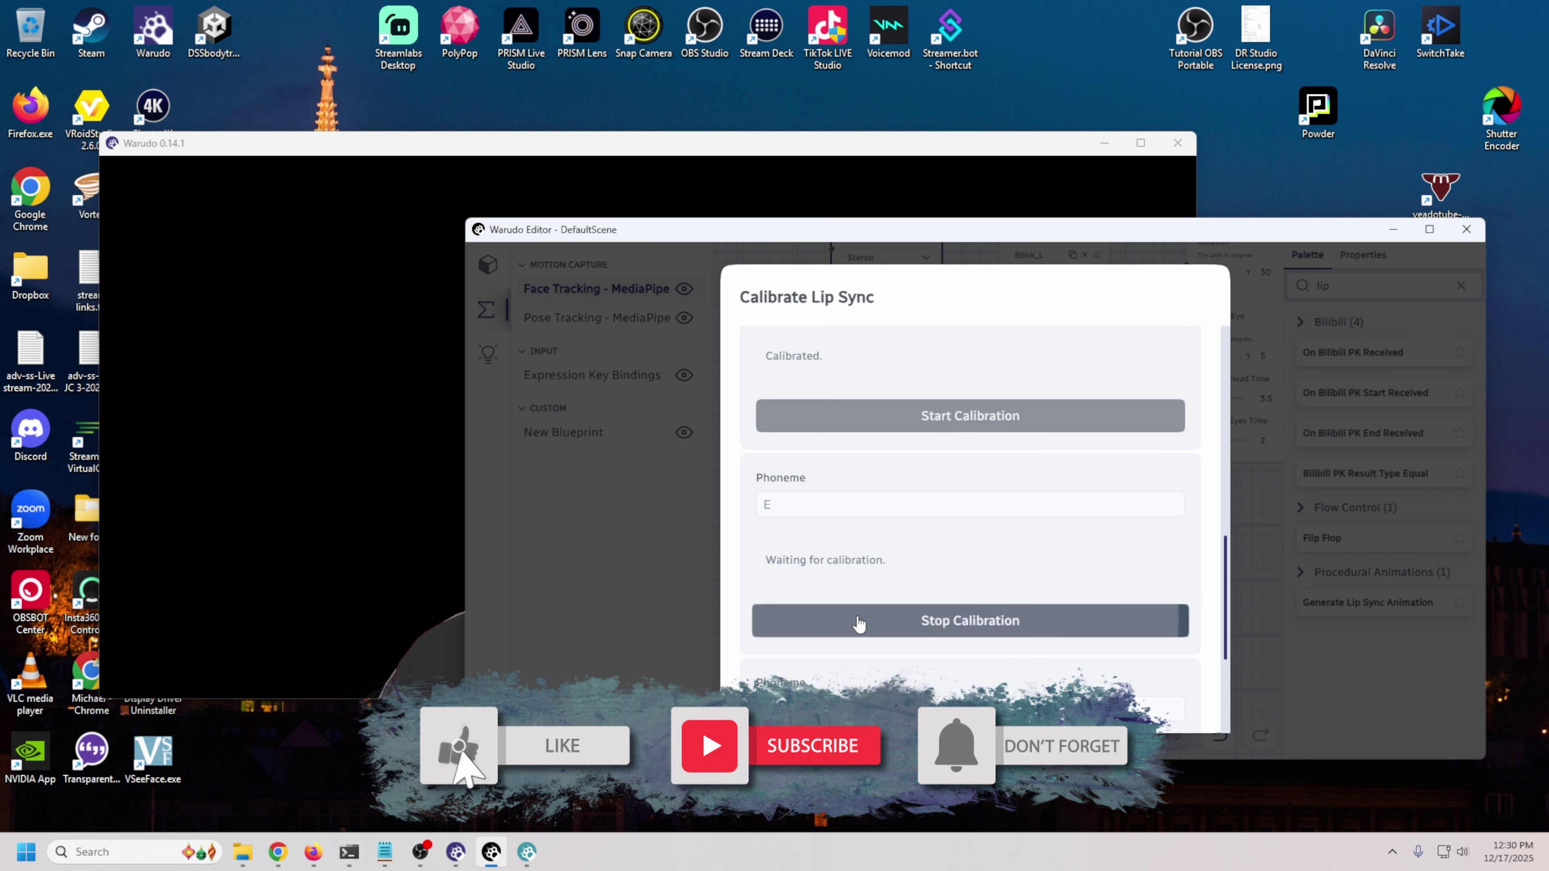
{"action": "left_click", "coordinate": [856, 622]}
{"action": "scroll", "coordinate": [857, 598], "scroll_direction": "down", "scroll_amount": 3}
{"action": "left_click", "coordinate": [863, 610]}
{"action": "left_click", "coordinate": [864, 610]}
Step: Finish the lip sync calibration and save its profile under the name Vouls
{"action": "left_click", "coordinate": [1177, 689]}
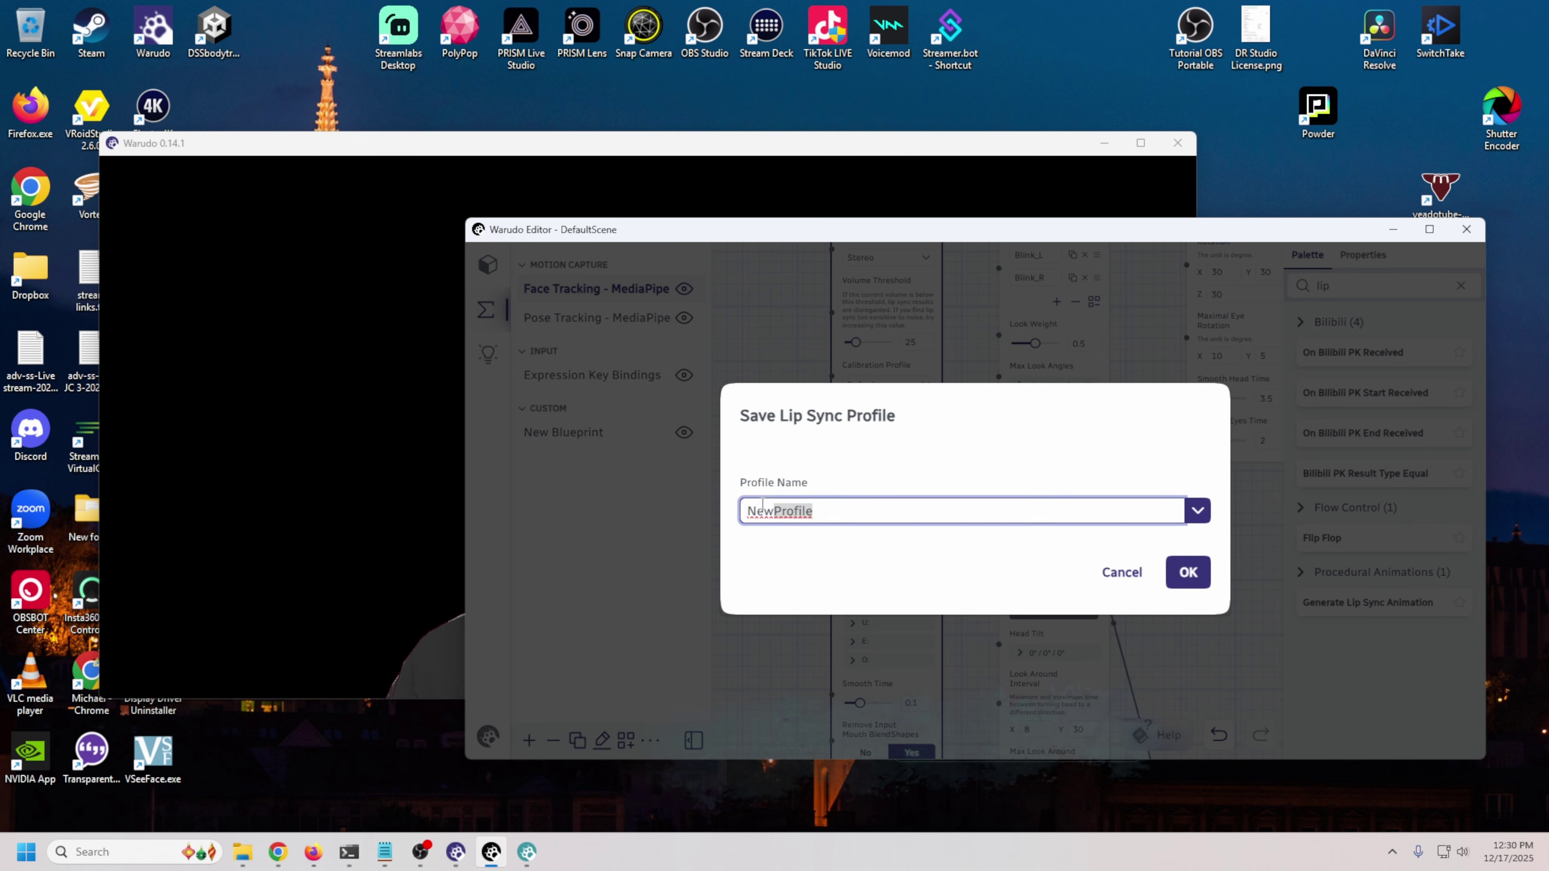
{"action": "type", "text": "Vouls"}
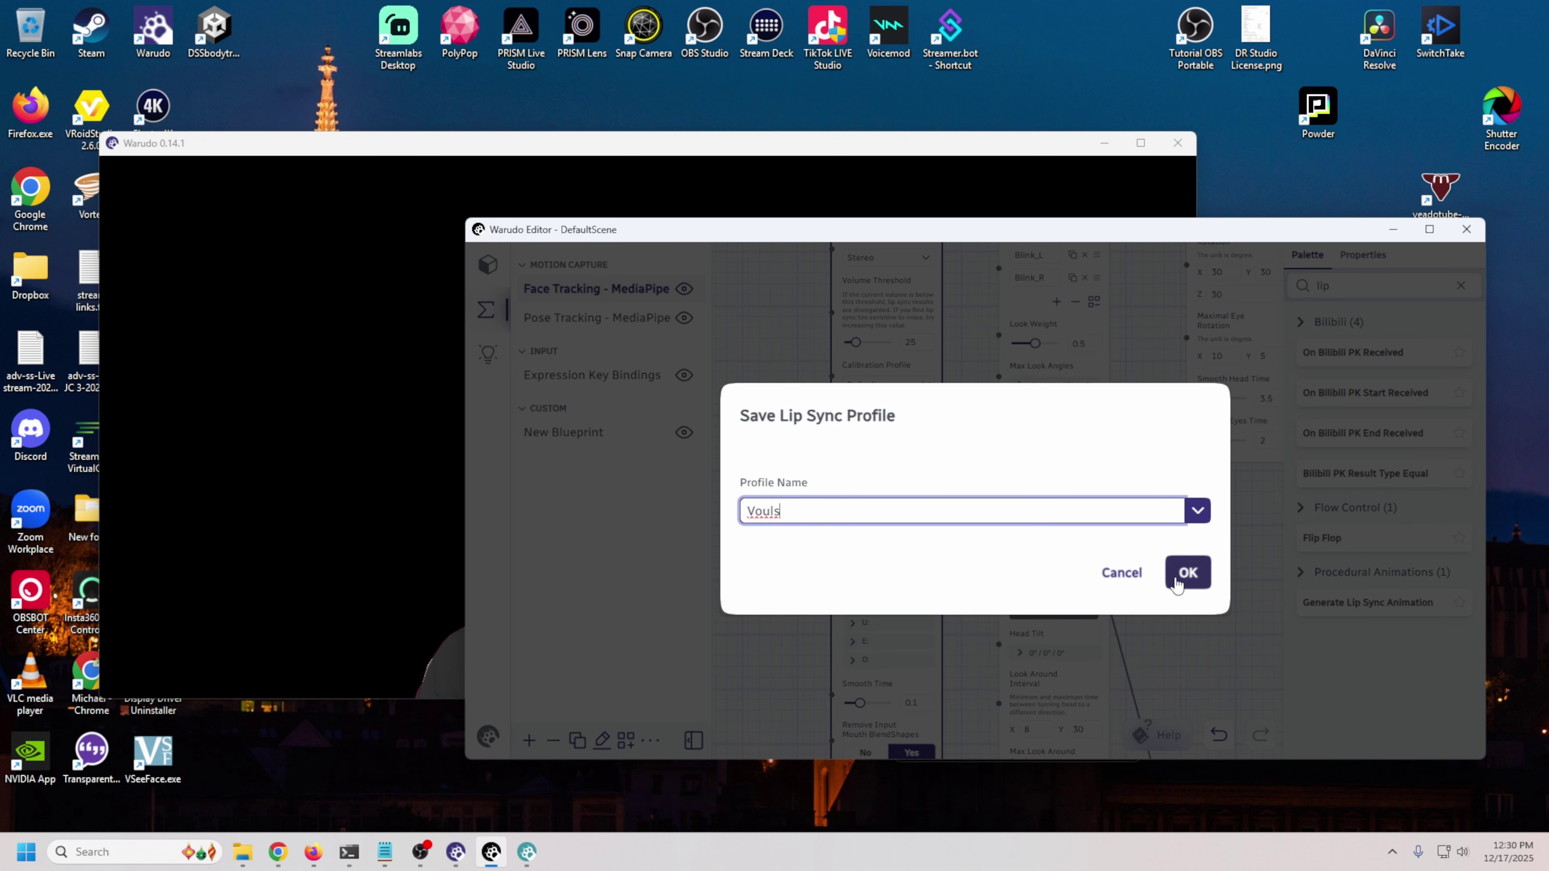
{"action": "left_click", "coordinate": [1186, 571]}
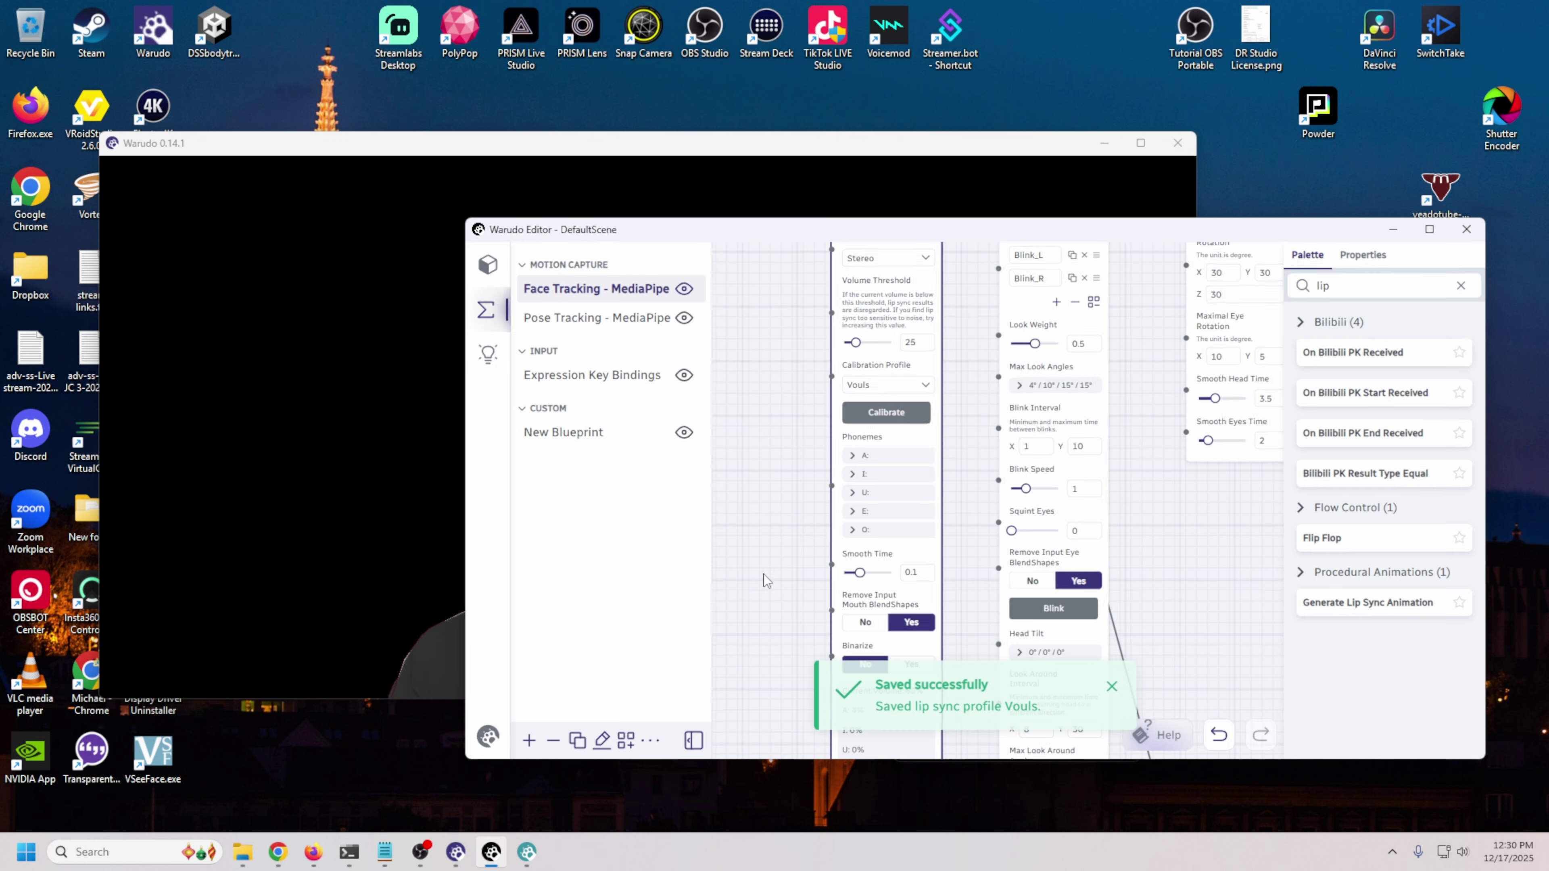
Step: Examine the lip sync node's live volume and phoneme readings, and expand phoneme A's settings
{"action": "scroll", "coordinate": [766, 472], "scroll_direction": "down", "scroll_amount": 3}
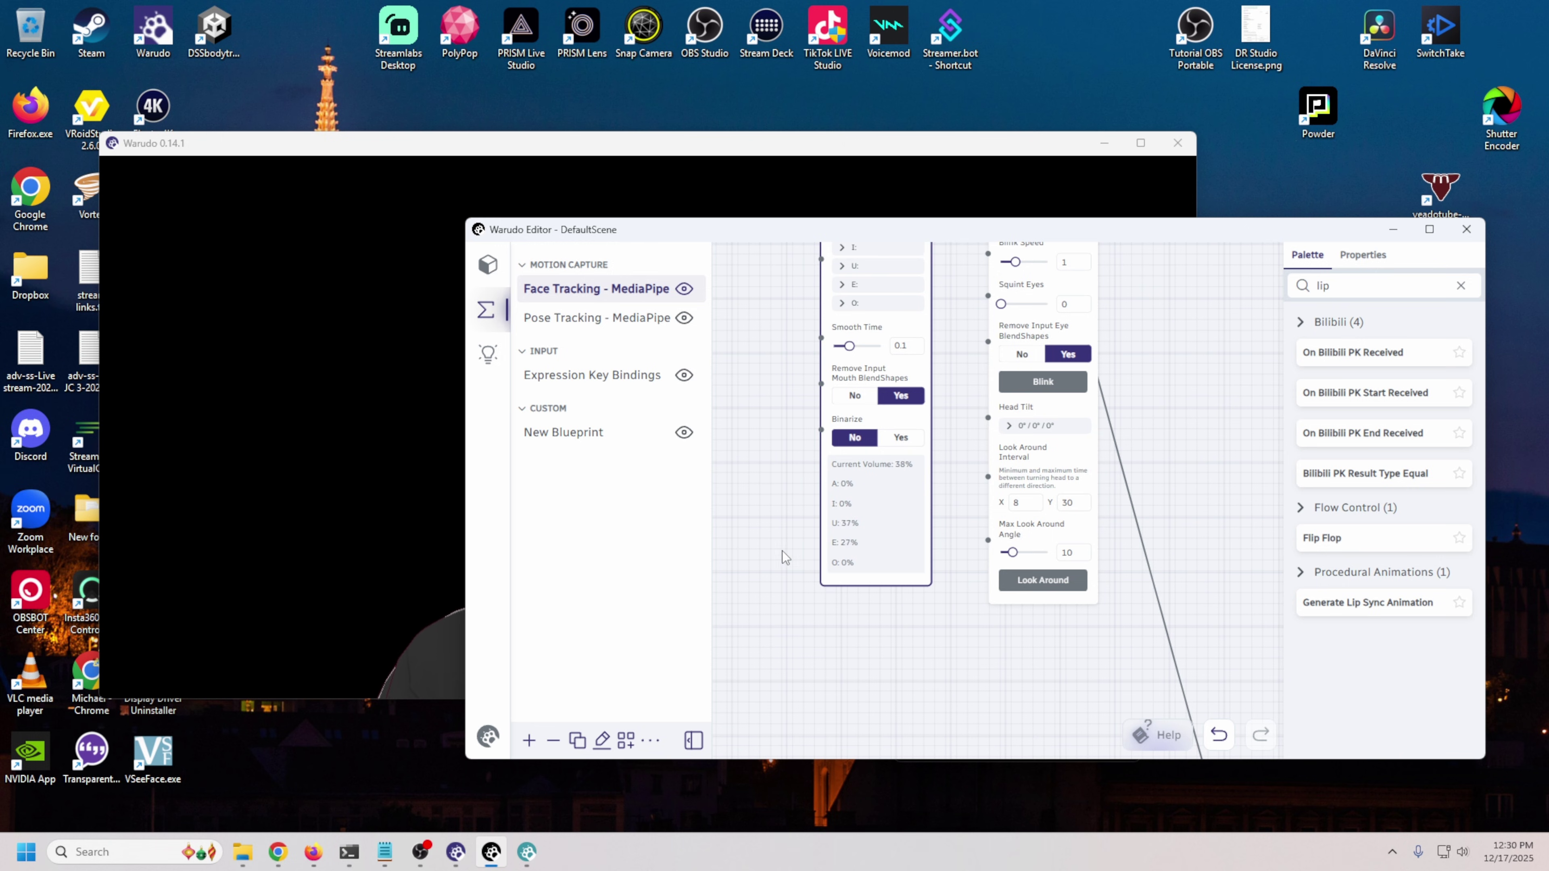
{"action": "scroll", "coordinate": [767, 435], "scroll_direction": "up", "scroll_amount": 1}
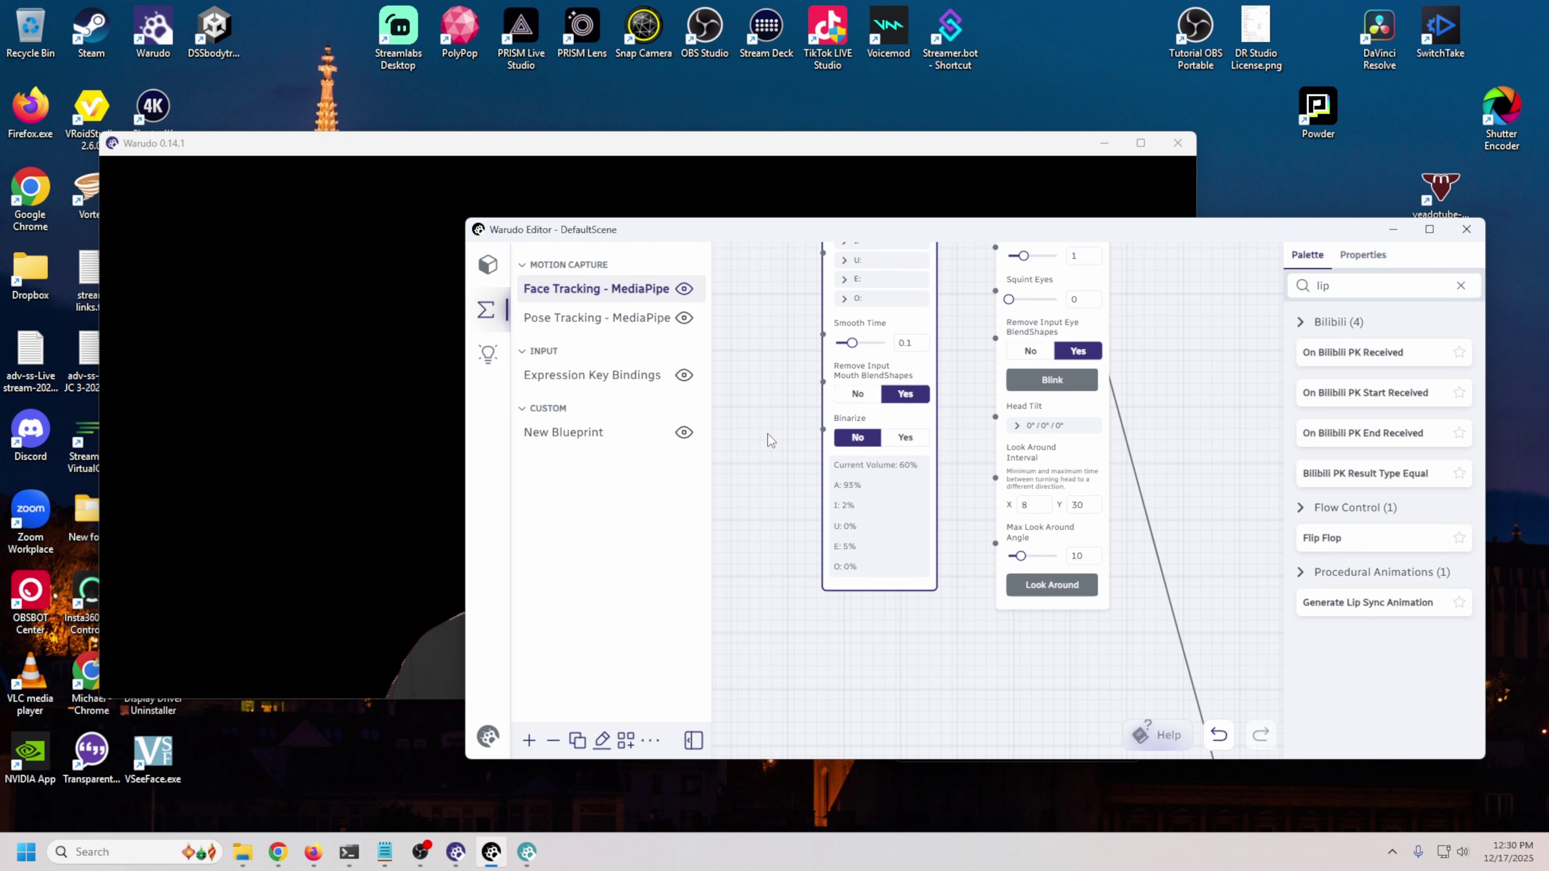
{"action": "scroll", "coordinate": [812, 507], "scroll_direction": "up", "scroll_amount": 1}
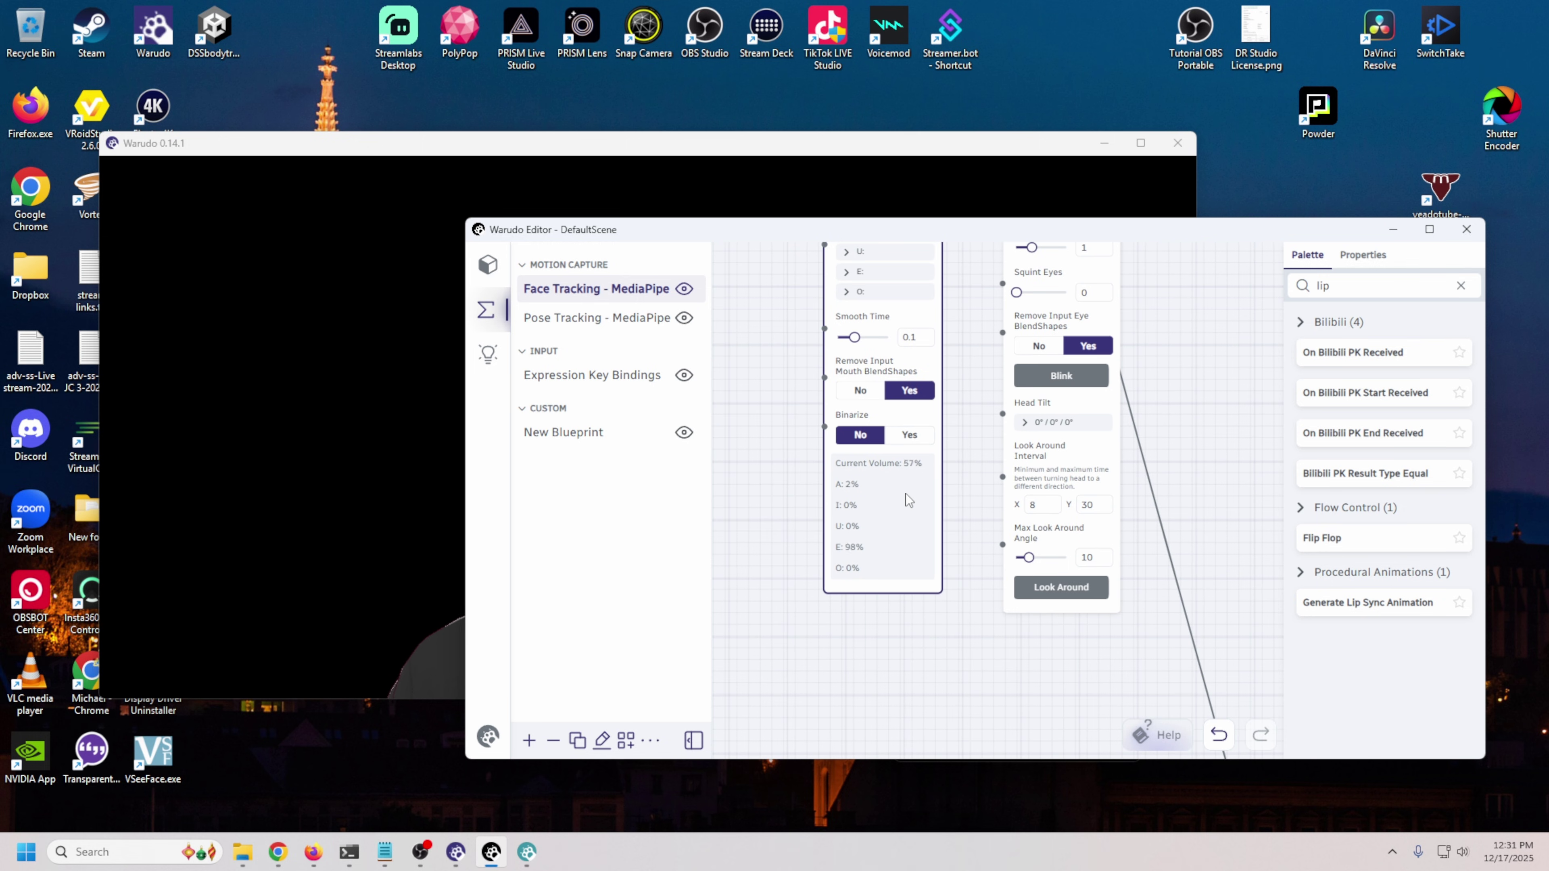
{"action": "right_click_drag", "start_coordinate": [959, 495], "coordinate": [914, 751]}
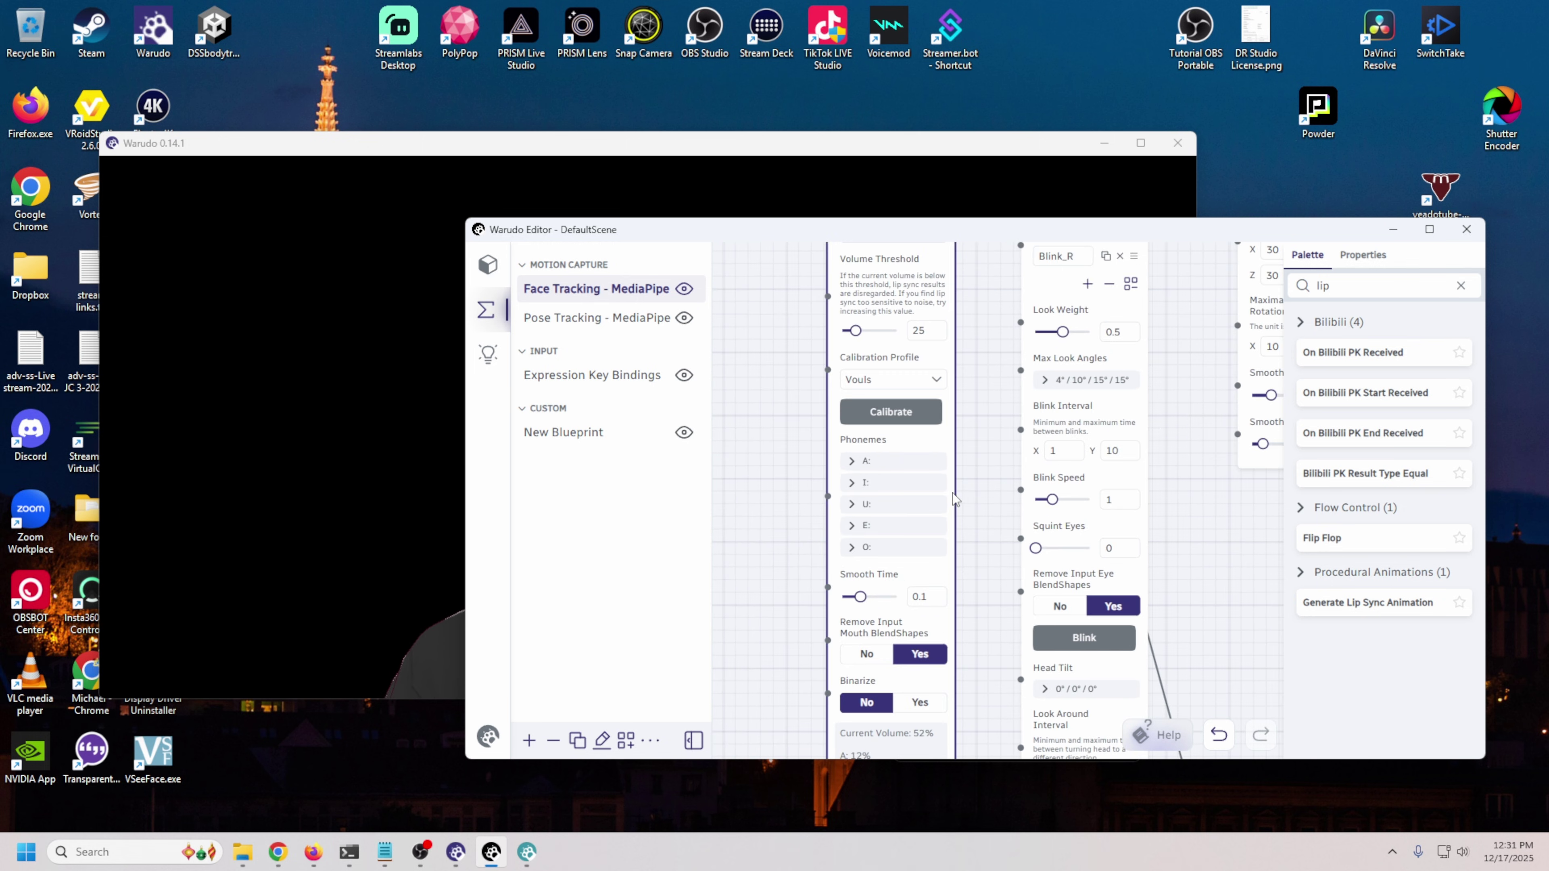
{"action": "left_click", "coordinate": [853, 460]}
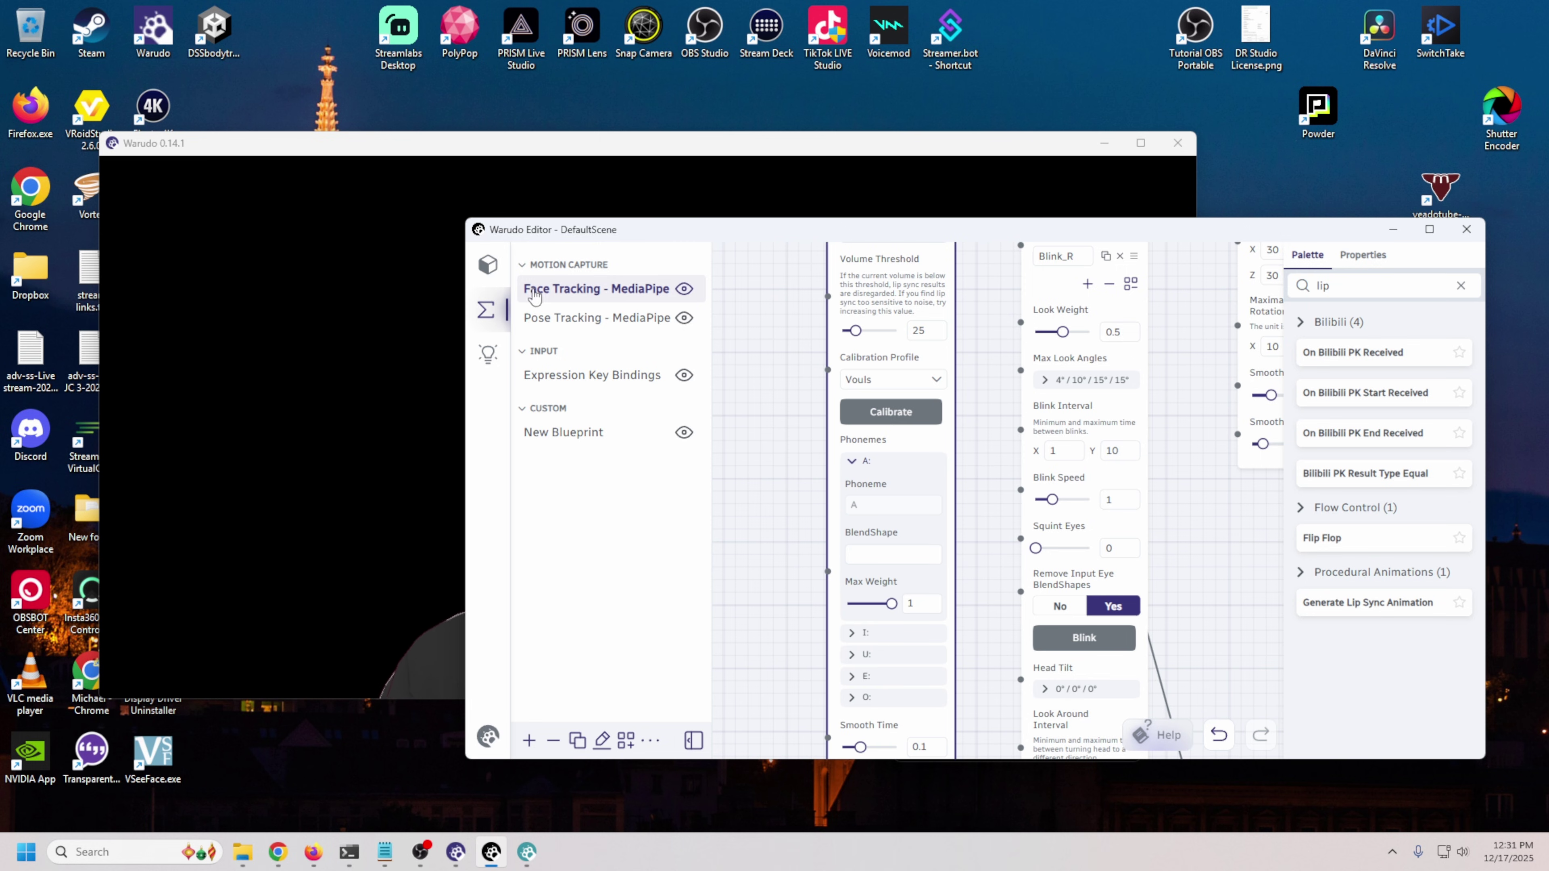
Step: Add a new expression to Character 1's expression list
{"action": "left_click", "coordinate": [488, 264]}
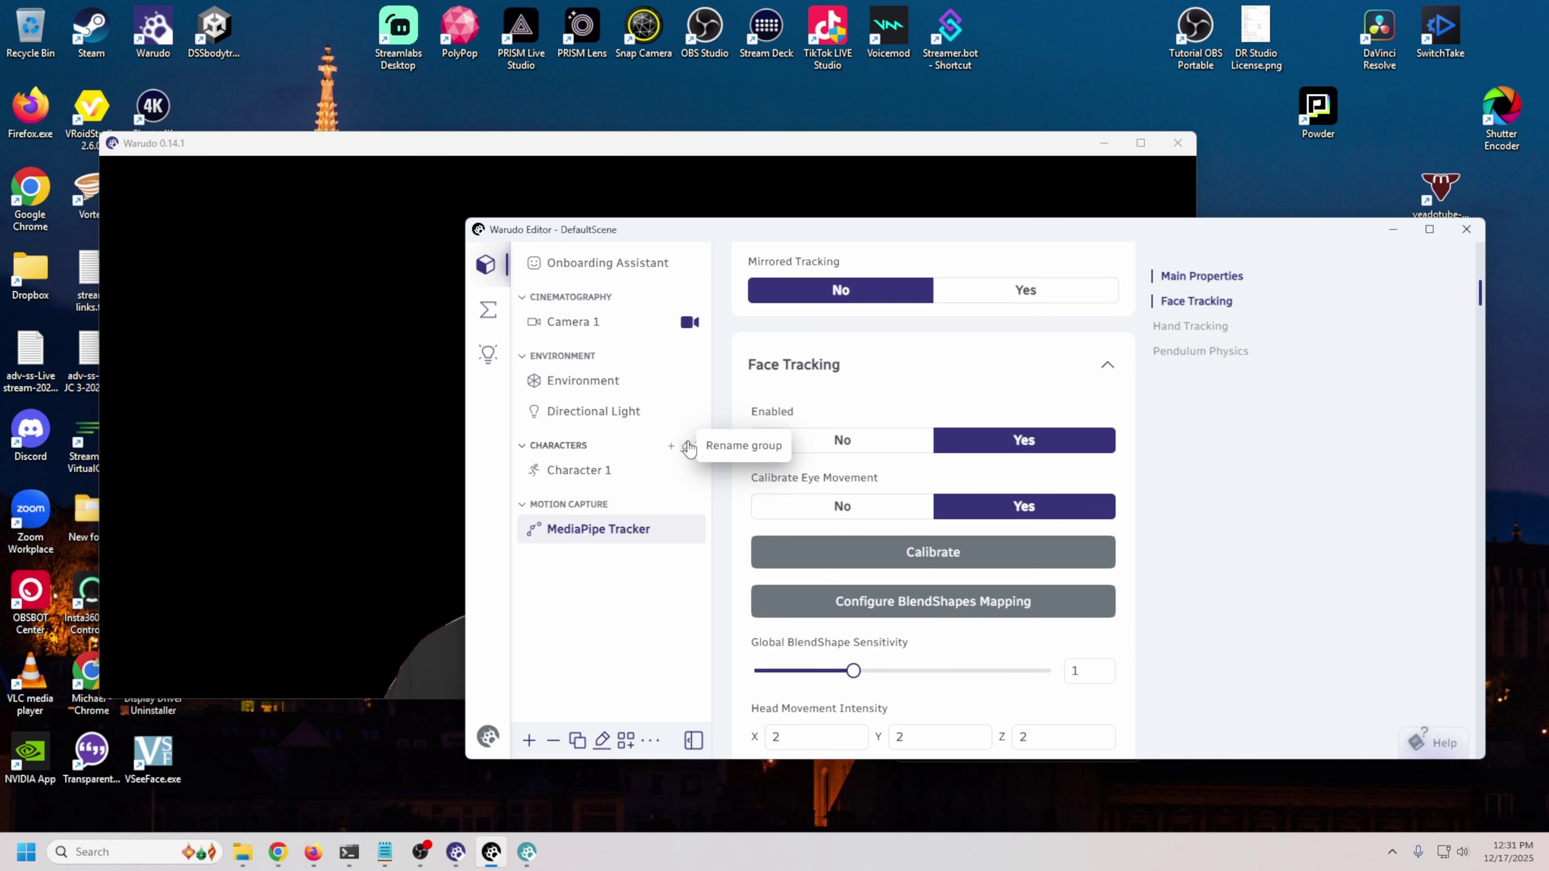
{"action": "left_click", "coordinate": [578, 472]}
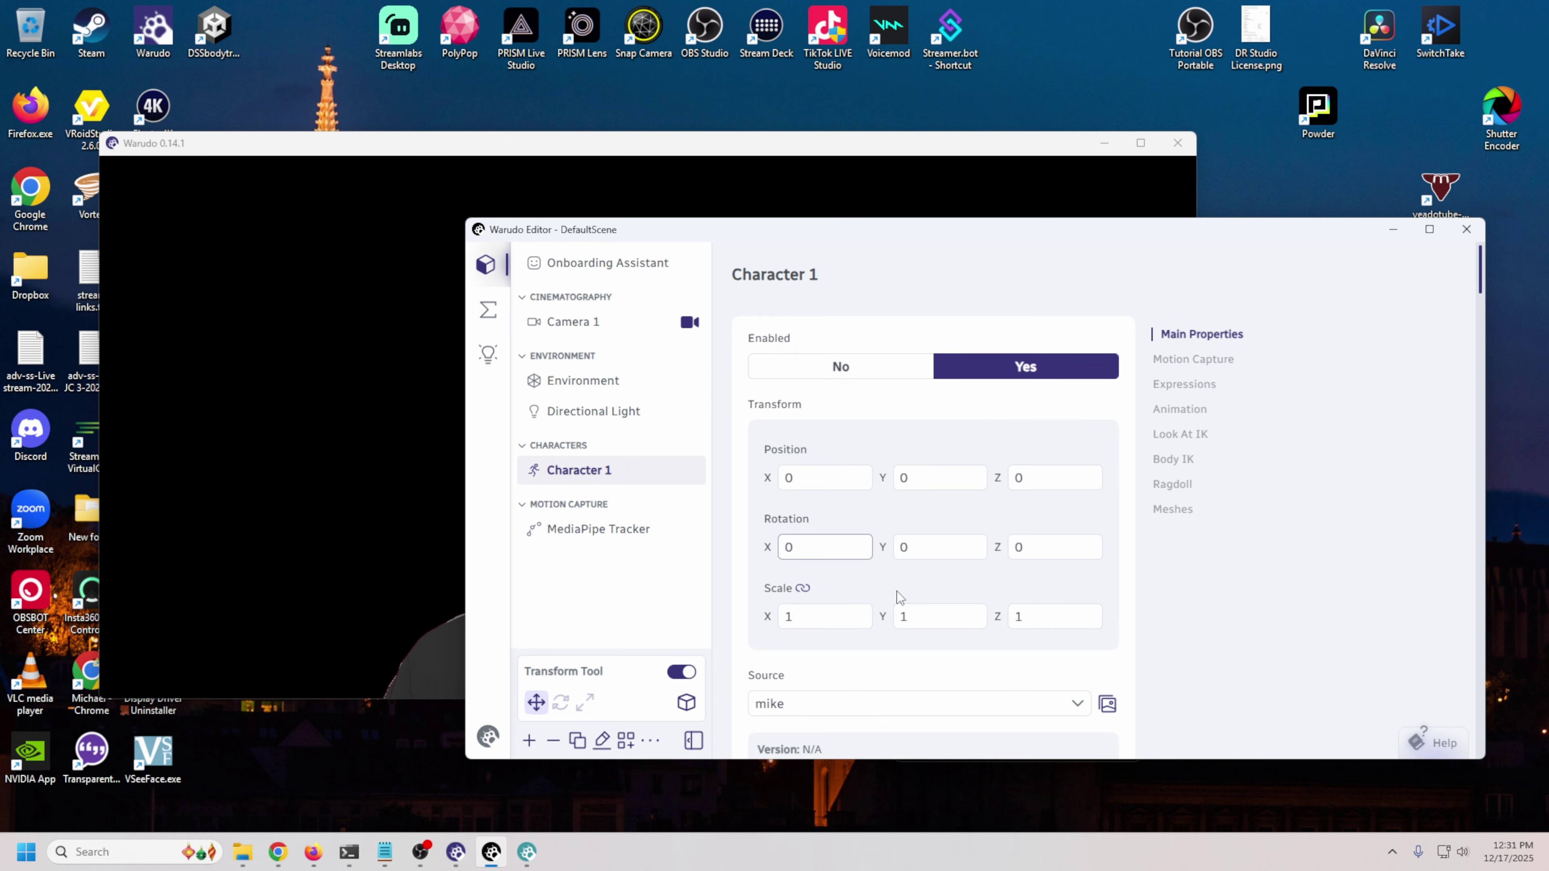
{"action": "scroll", "coordinate": [896, 596], "scroll_direction": "down", "scroll_amount": 10}
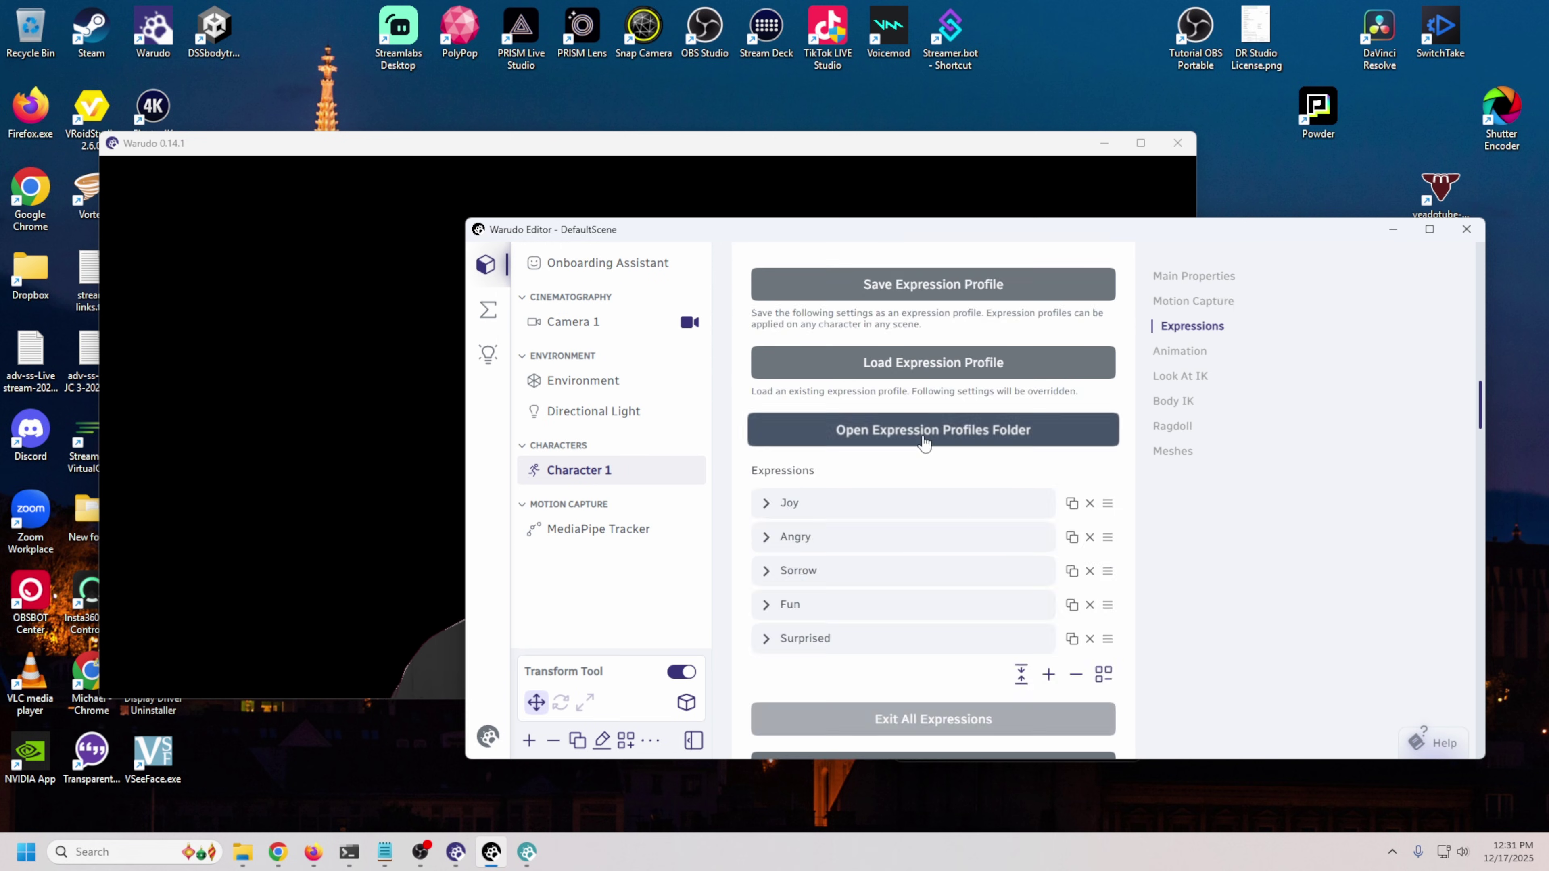
{"action": "scroll", "coordinate": [916, 657], "scroll_direction": "down", "scroll_amount": 3}
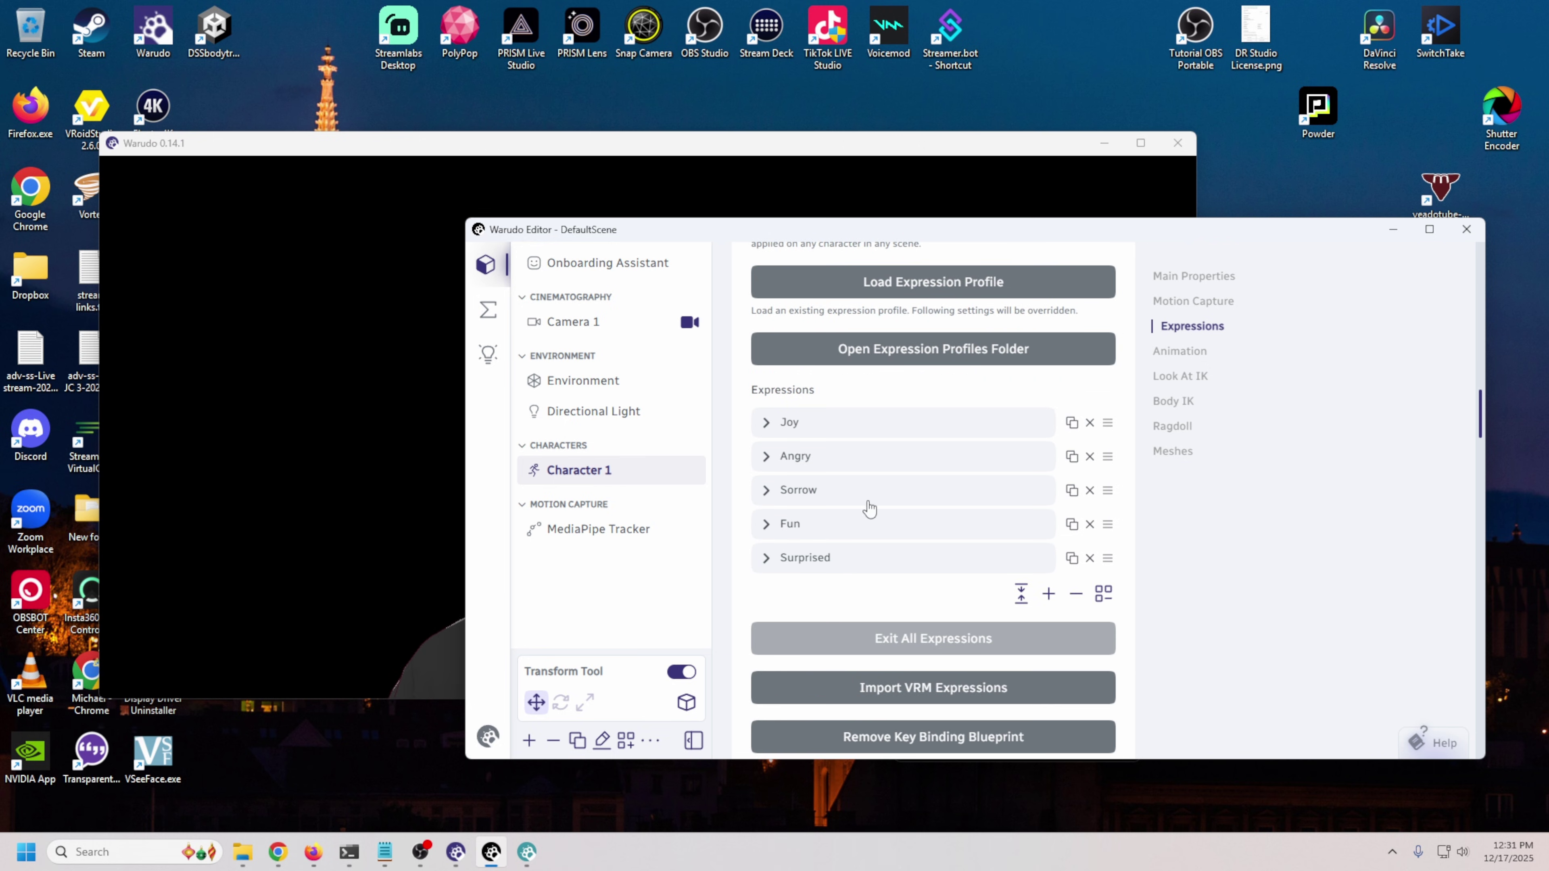
{"action": "left_click", "coordinate": [1048, 594]}
Step: Expand and activate the new expression, and move the editor window aside to reveal the avatar
{"action": "scroll", "coordinate": [876, 597], "scroll_direction": "down", "scroll_amount": 3}
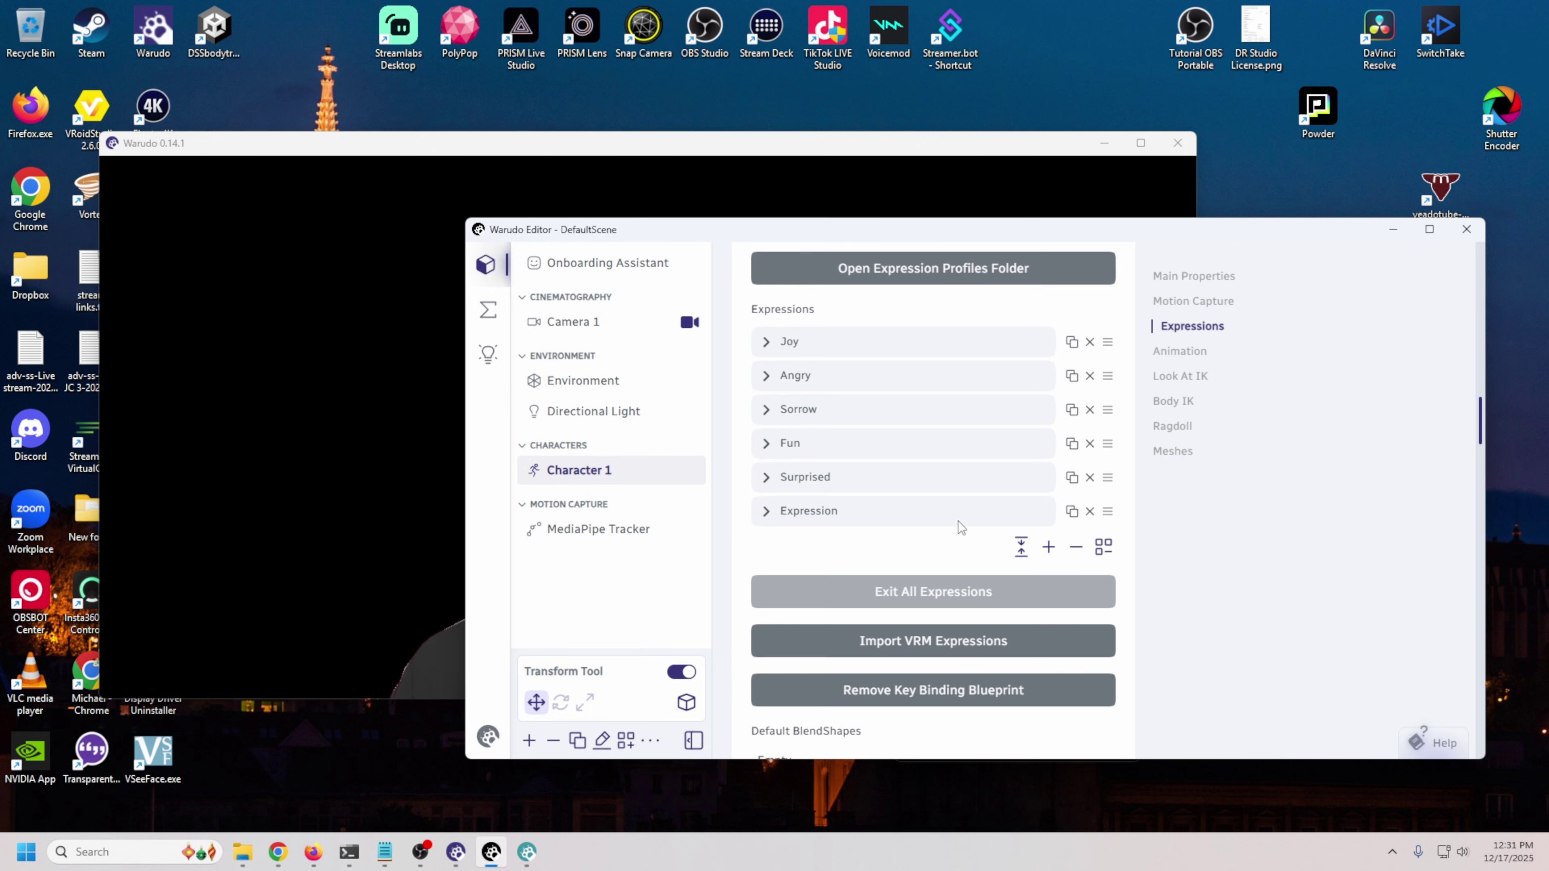
{"action": "left_click", "coordinate": [766, 511]}
{"action": "scroll", "coordinate": [915, 595], "scroll_direction": "down", "scroll_amount": 3}
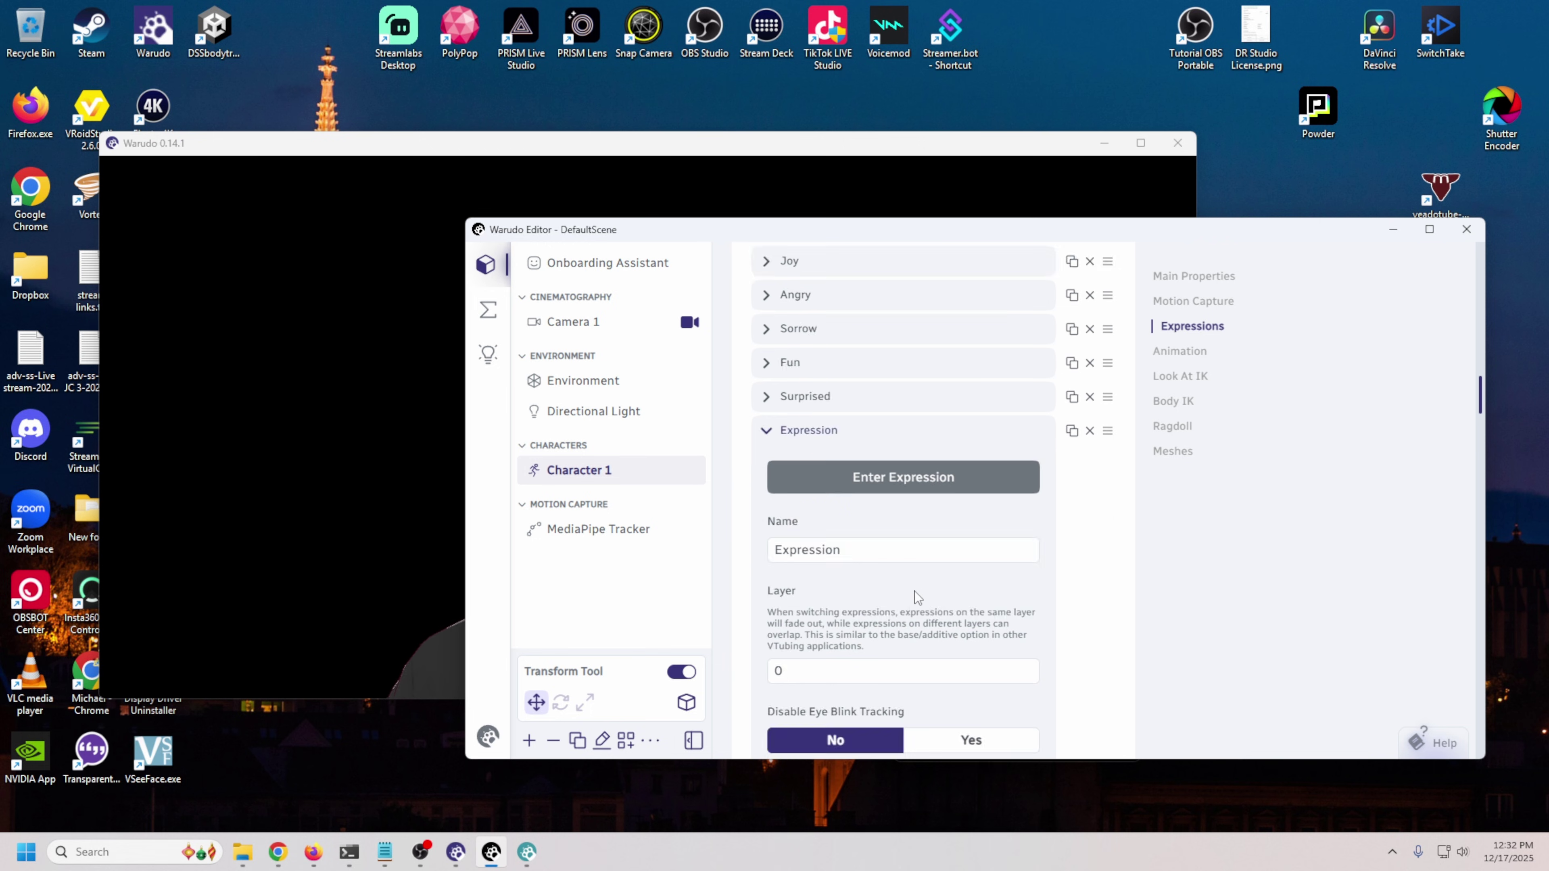
{"action": "left_click", "coordinate": [854, 477]}
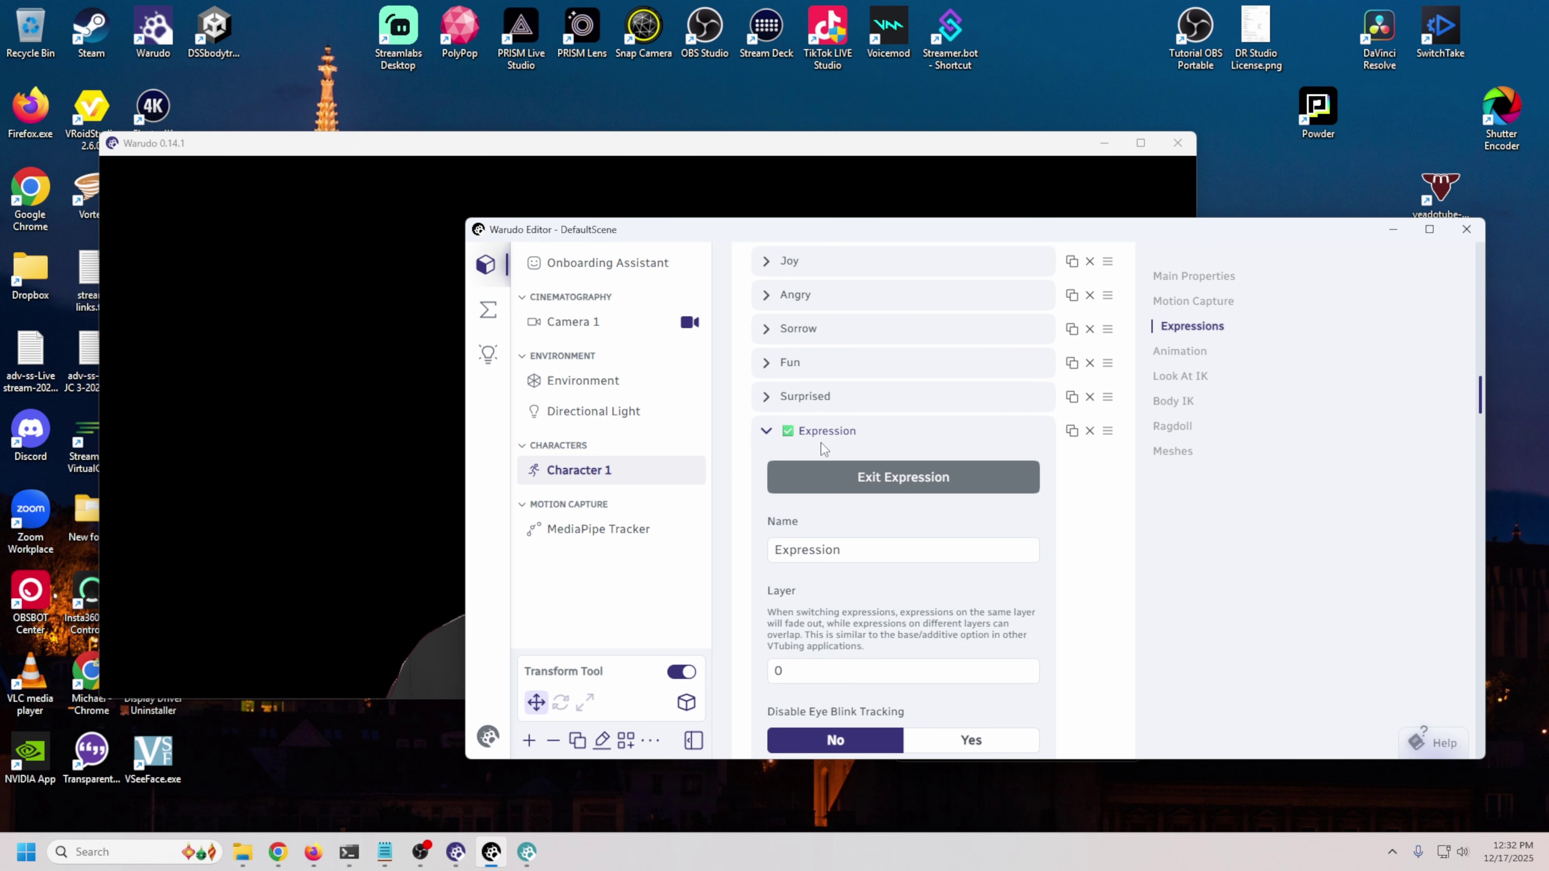
{"action": "left_click_drag", "start_coordinate": [773, 233], "coordinate": [1108, 210]}
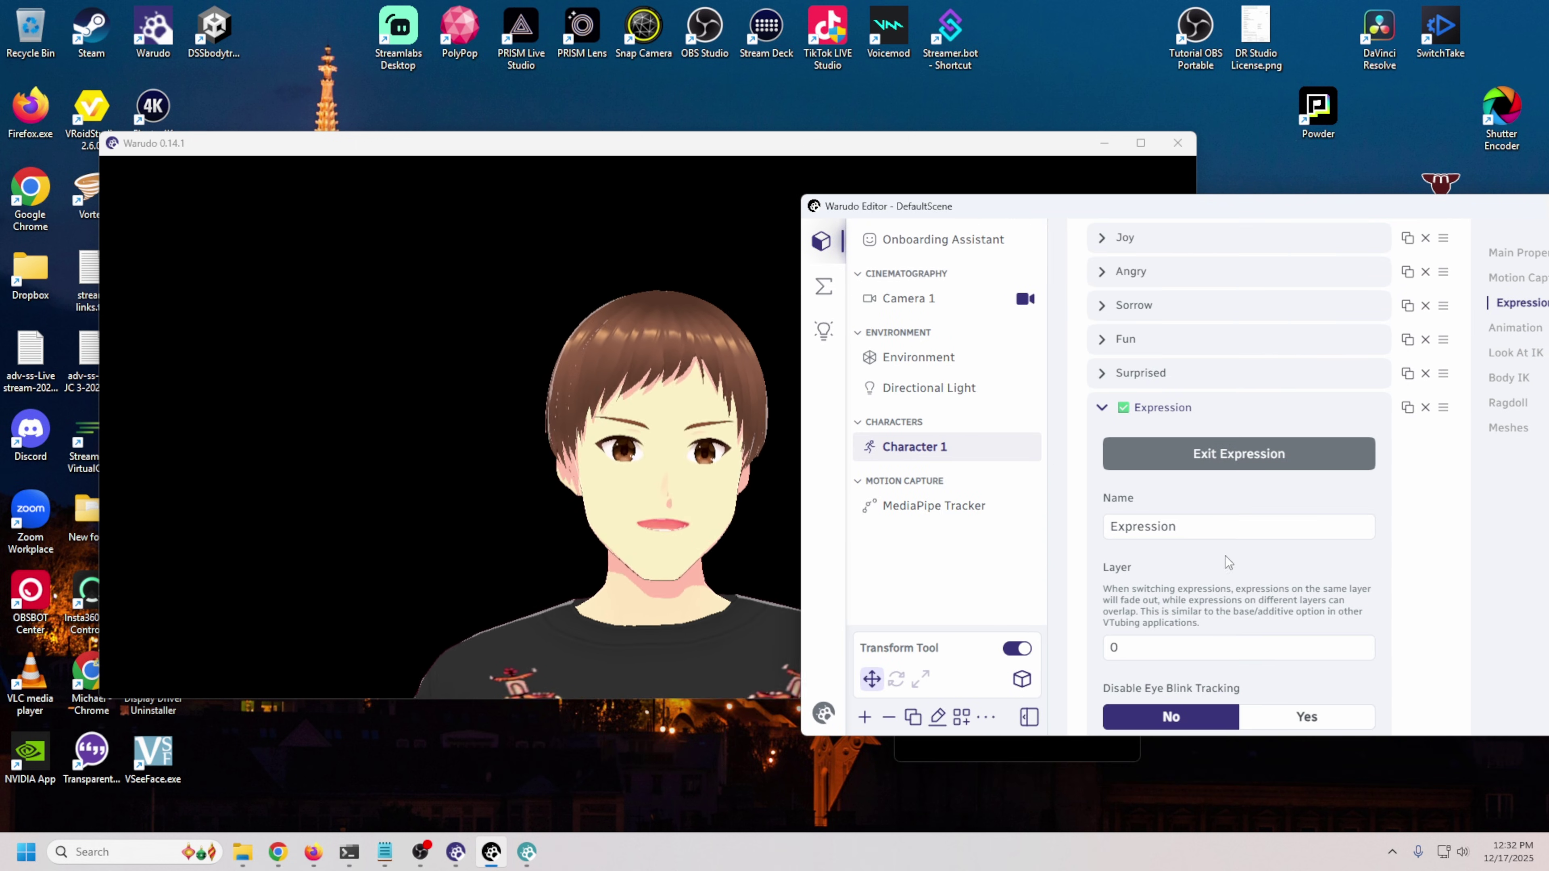
Step: Add a target BlendShape entry to the new expression with Face as its target skinned mesh
{"action": "scroll", "coordinate": [1228, 562], "scroll_direction": "down", "scroll_amount": 8}
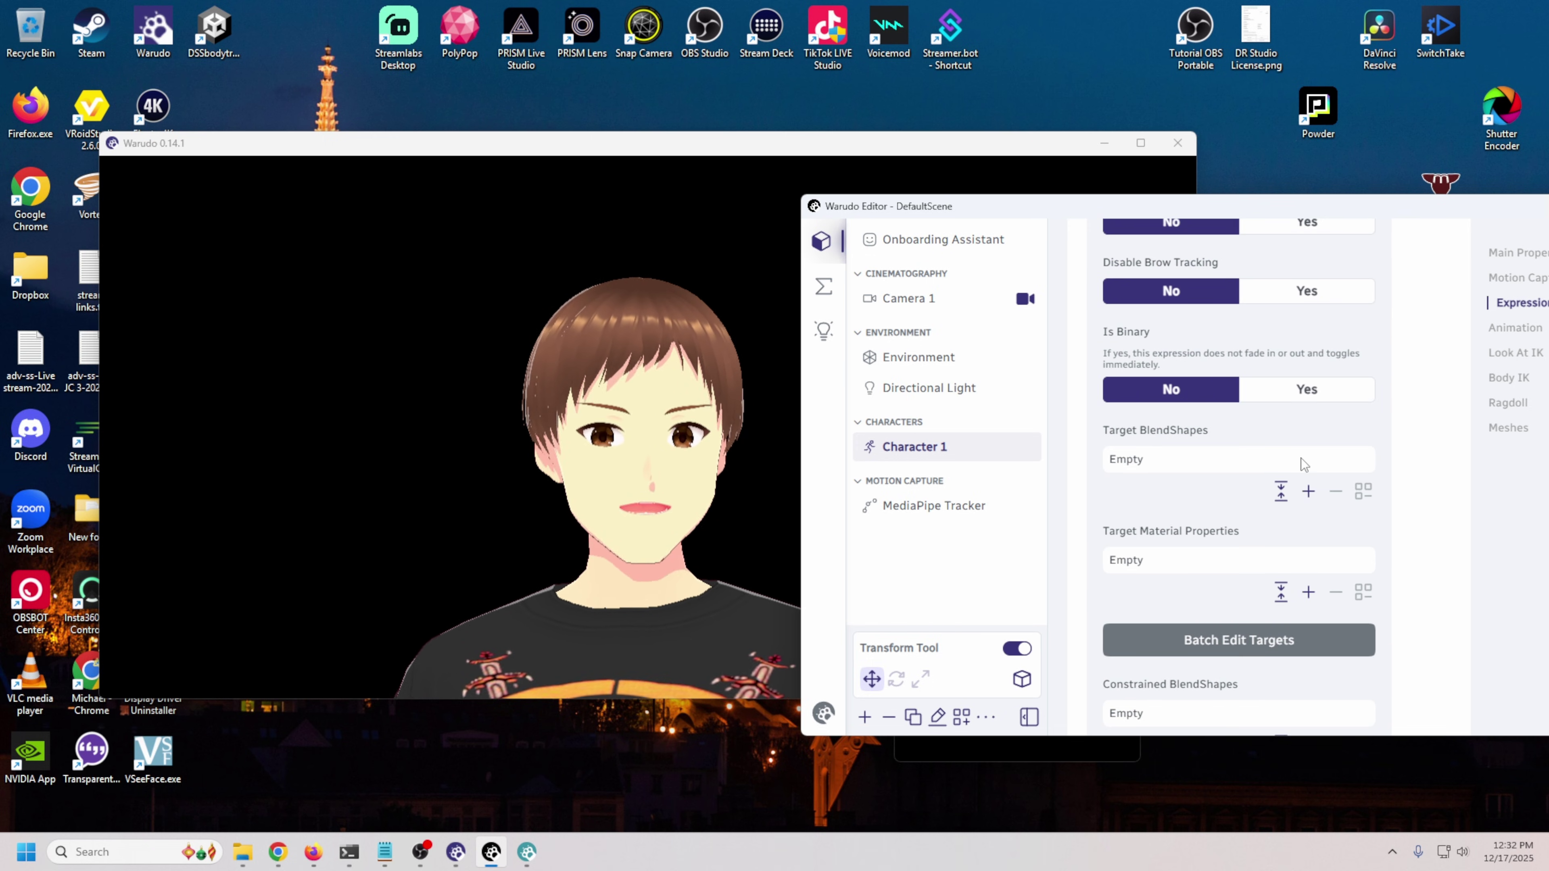
{"action": "left_click", "coordinate": [1308, 490]}
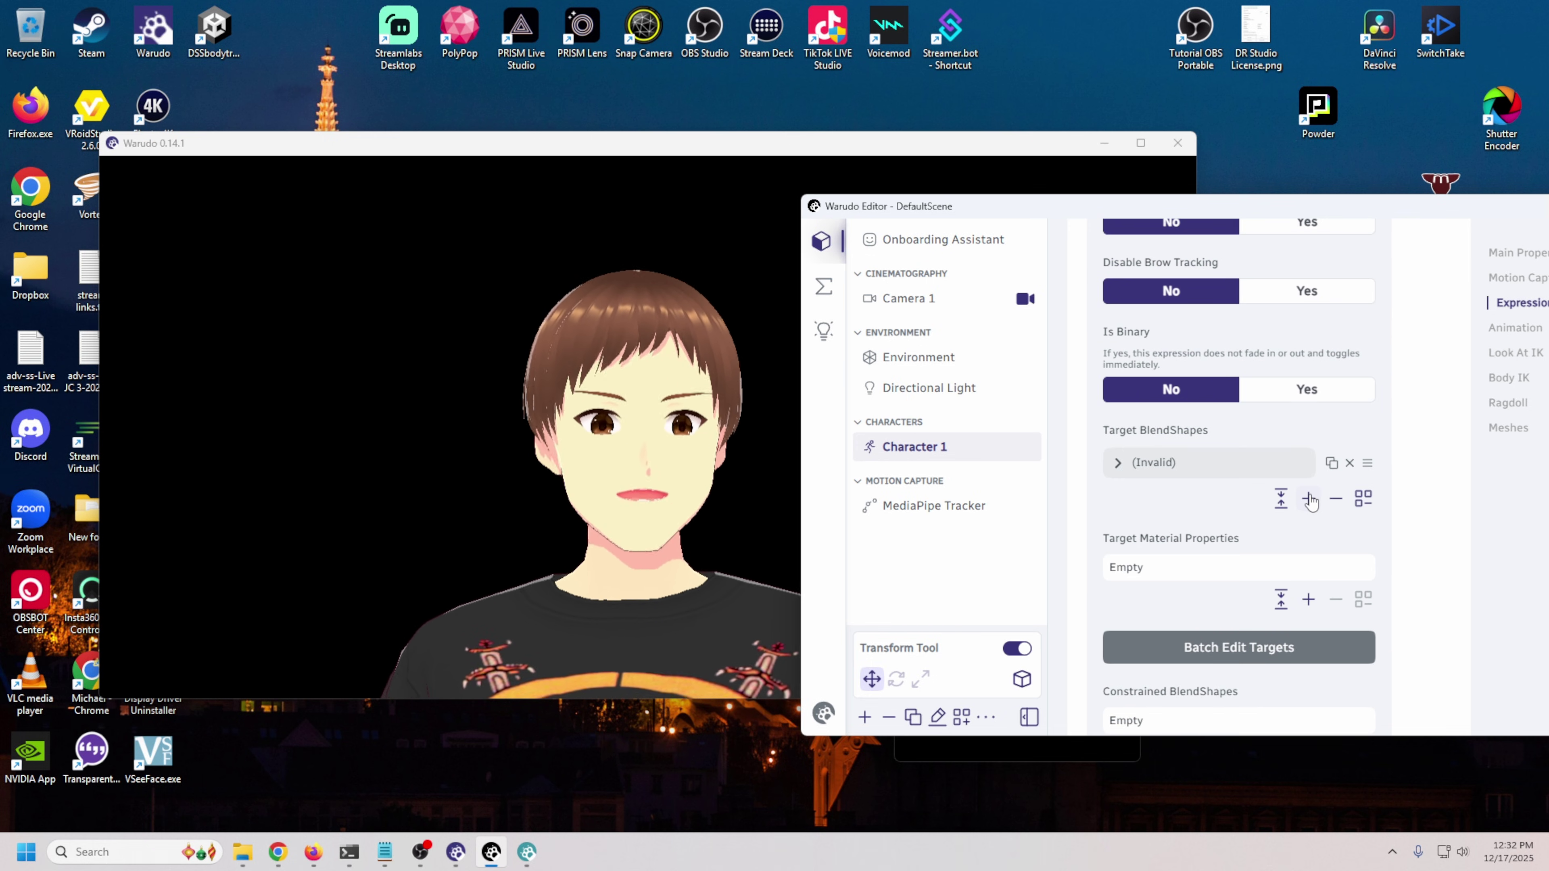
{"action": "left_click", "coordinate": [1118, 463]}
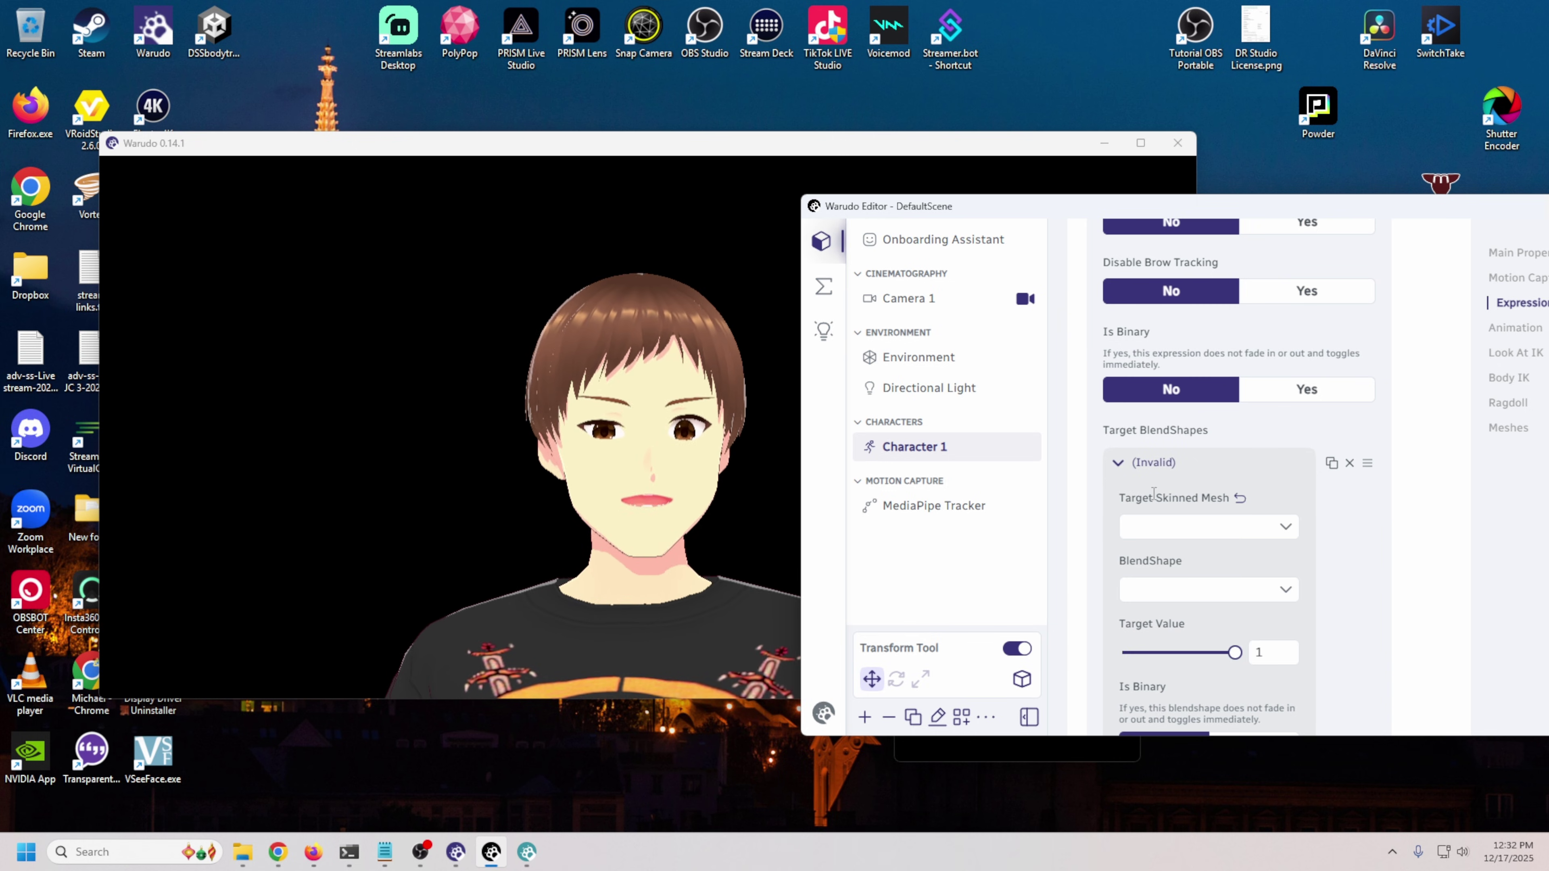
{"action": "scroll", "coordinate": [1155, 493], "scroll_direction": "down", "scroll_amount": 3}
{"action": "left_click", "coordinate": [1177, 365]}
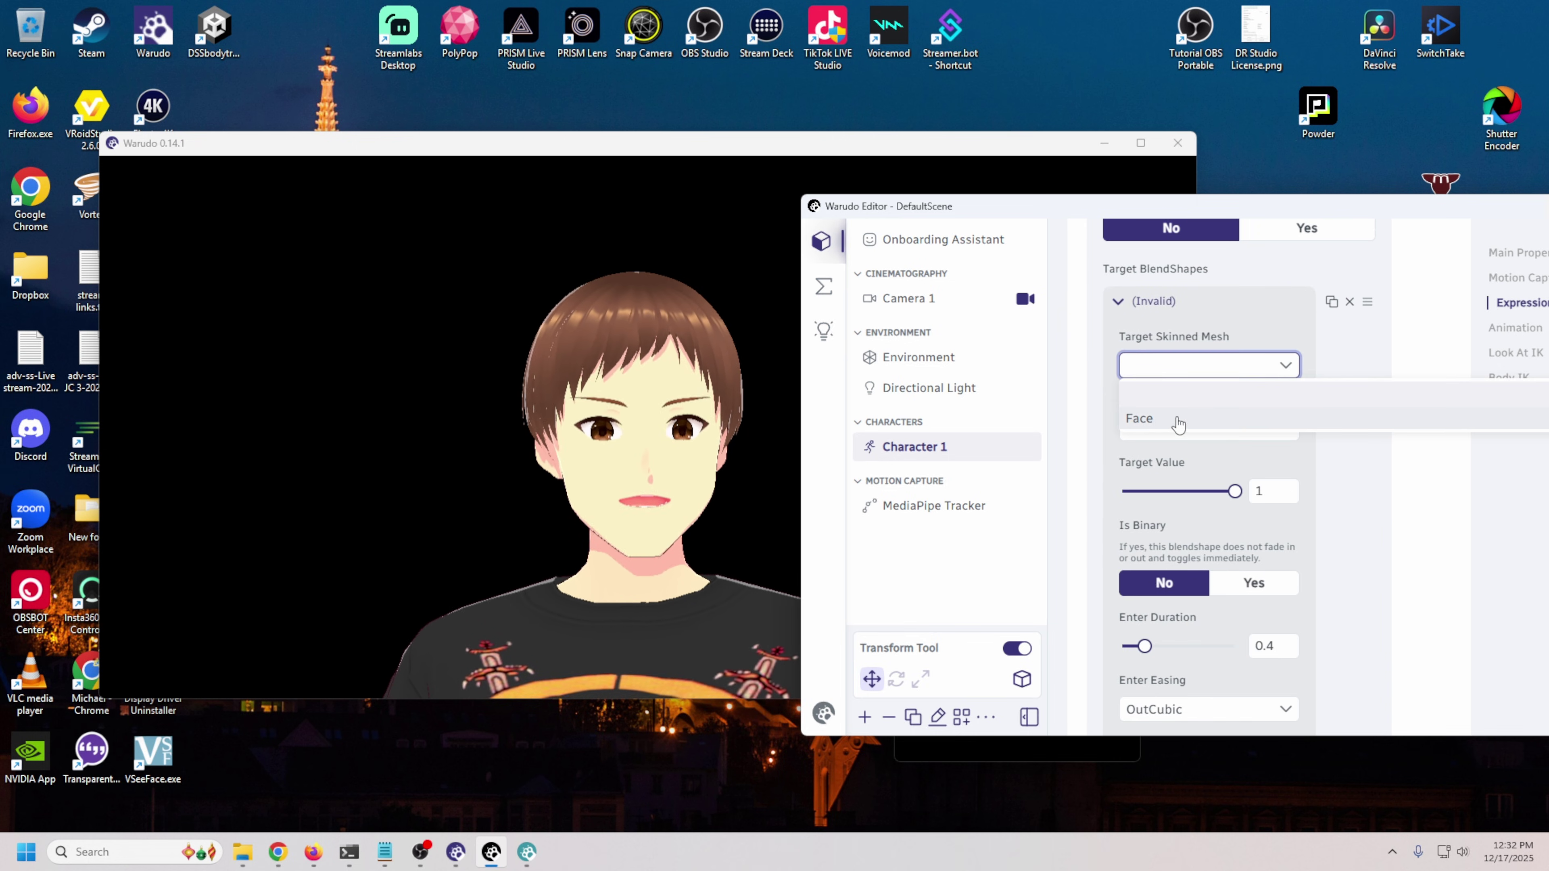
{"action": "left_click", "coordinate": [1158, 422]}
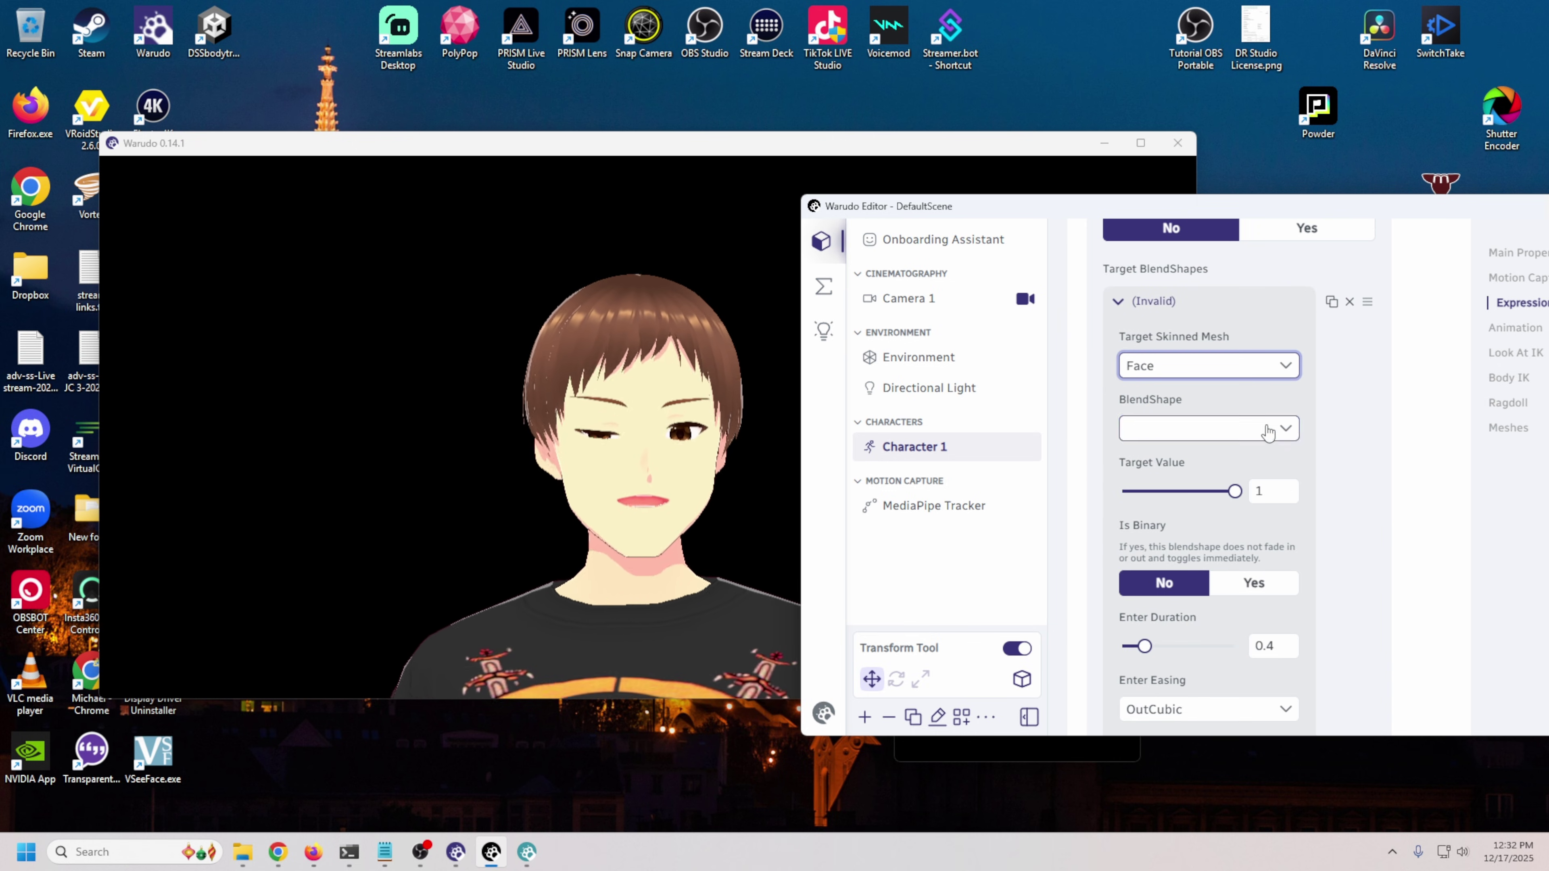
Step: Try Fcl_ALL_Joy and Fcl_BRW_Fun as the expression's target BlendShape
{"action": "left_click", "coordinate": [1285, 428]}
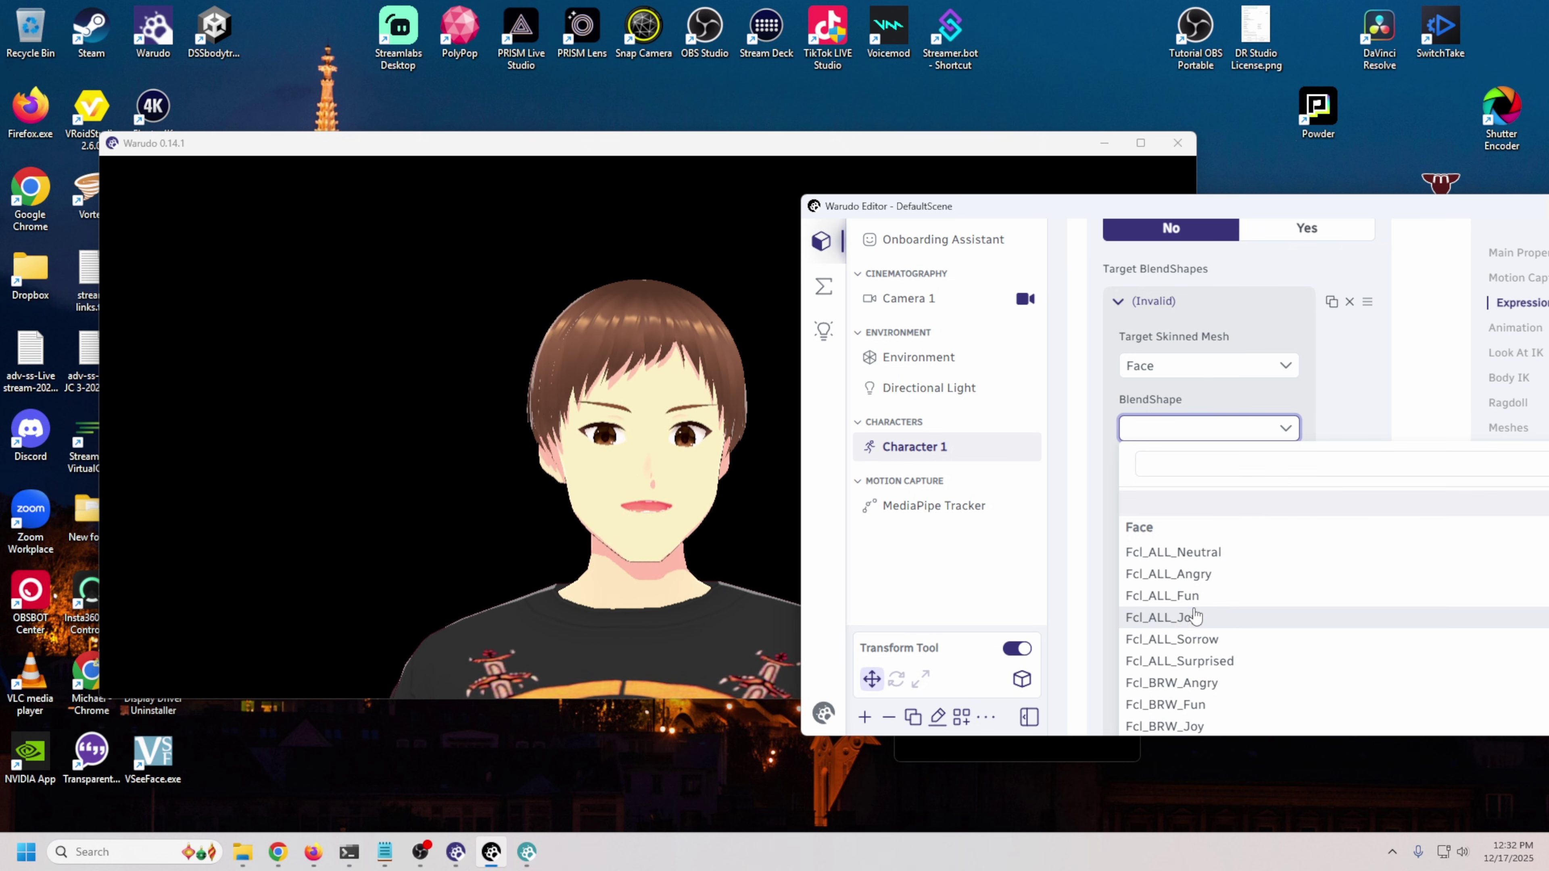
{"action": "left_click", "coordinate": [1177, 618]}
{"action": "left_click", "coordinate": [1286, 428]}
{"action": "left_click", "coordinate": [1135, 488]}
Step: Set the expression's target BlendShape to Fcl_MTH_A
{"action": "left_click", "coordinate": [1220, 429]}
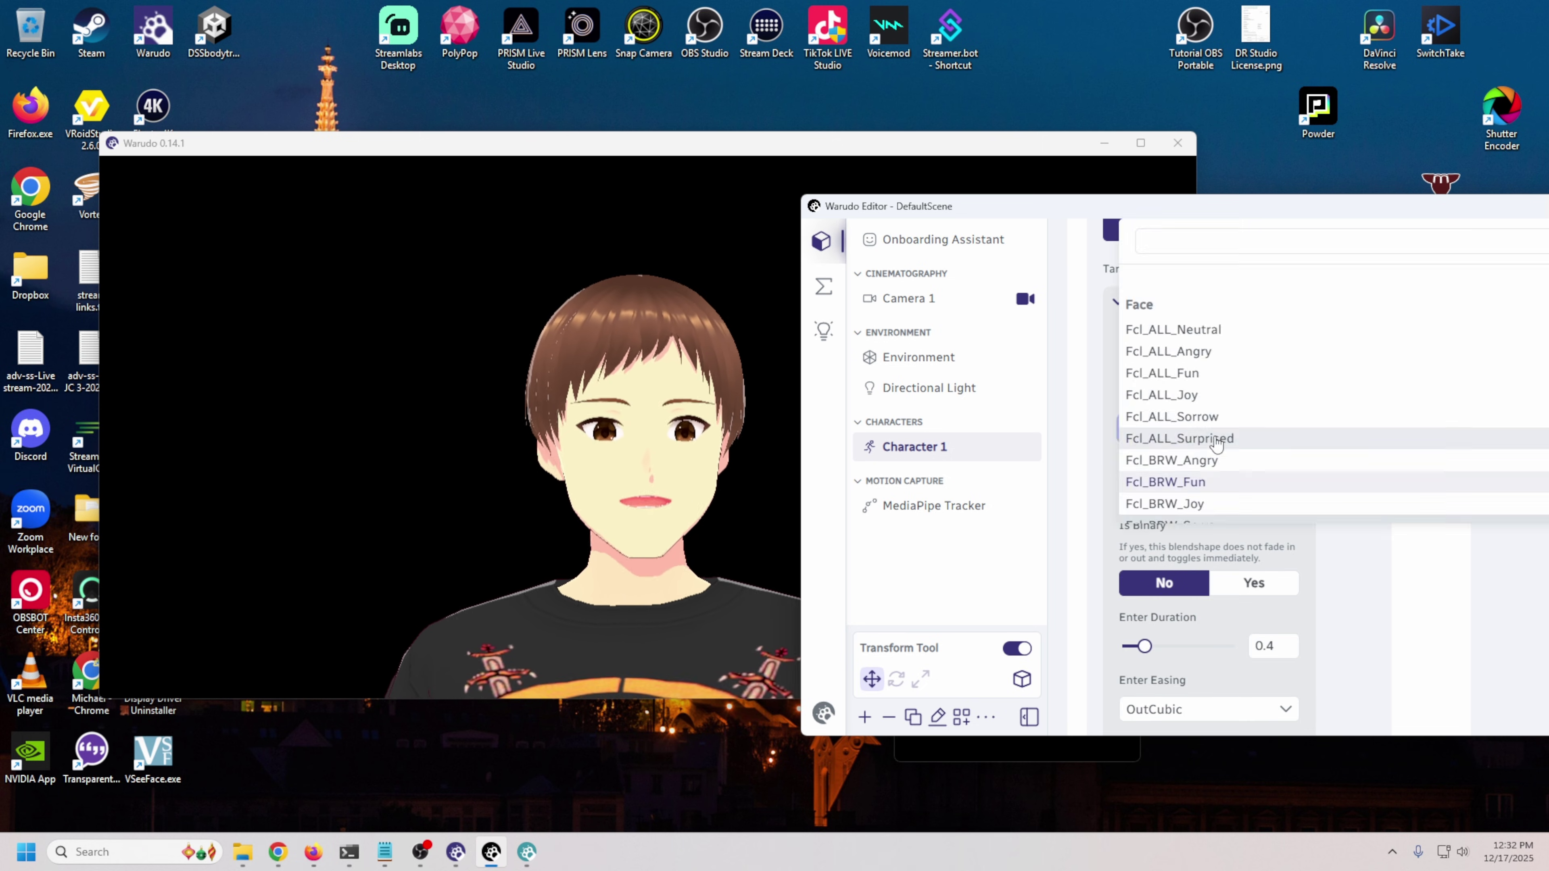
{"action": "scroll", "coordinate": [1204, 470], "scroll_direction": "down", "scroll_amount": 10}
{"action": "scroll", "coordinate": [1205, 470], "scroll_direction": "down", "scroll_amount": 2}
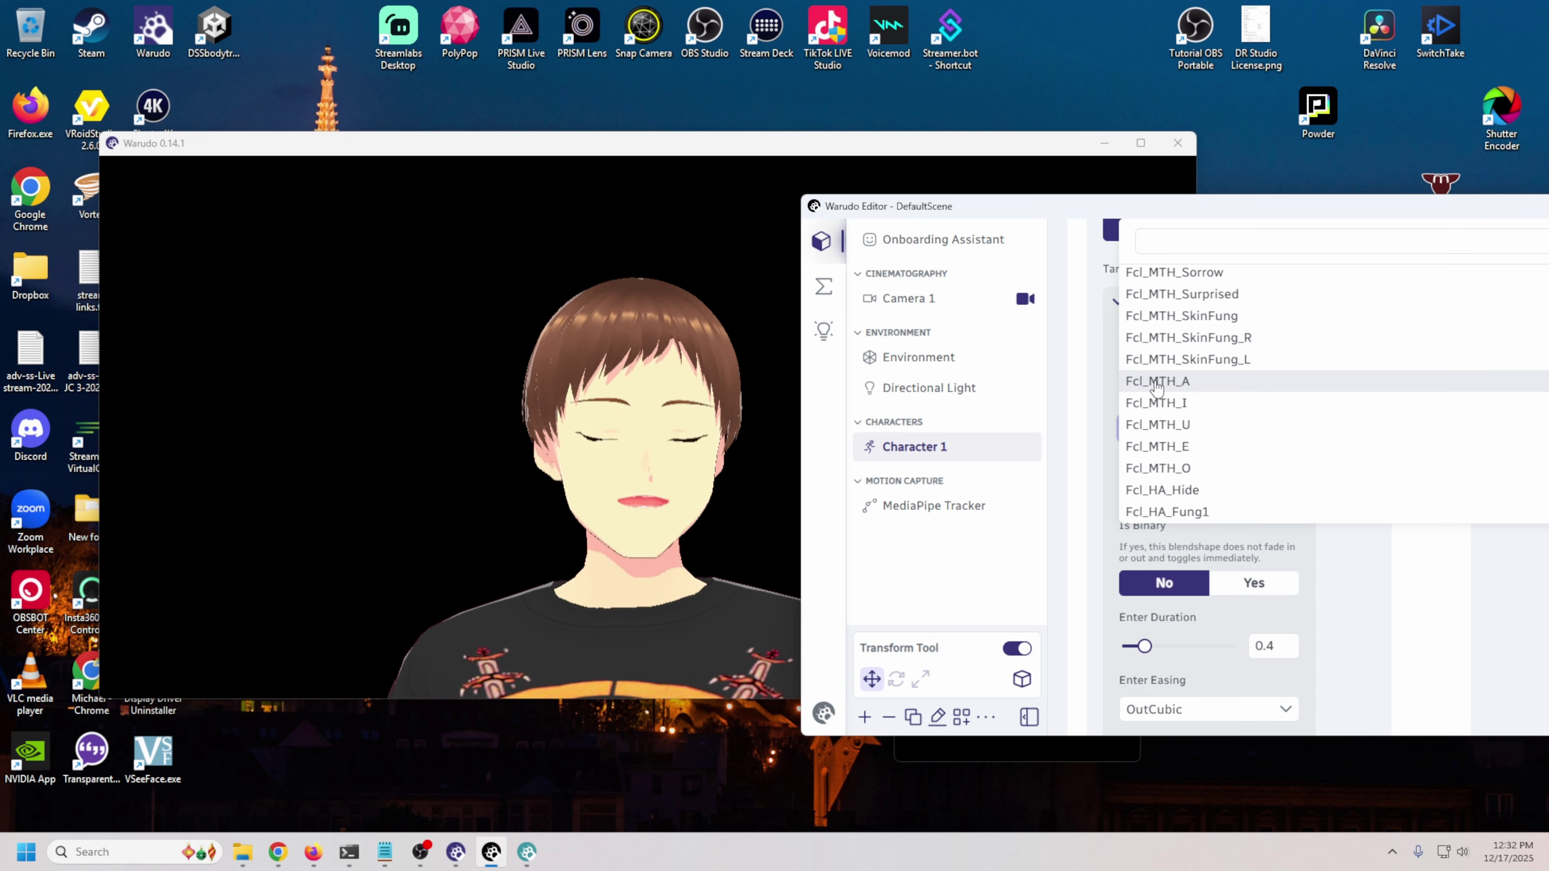
{"action": "left_click", "coordinate": [1157, 382]}
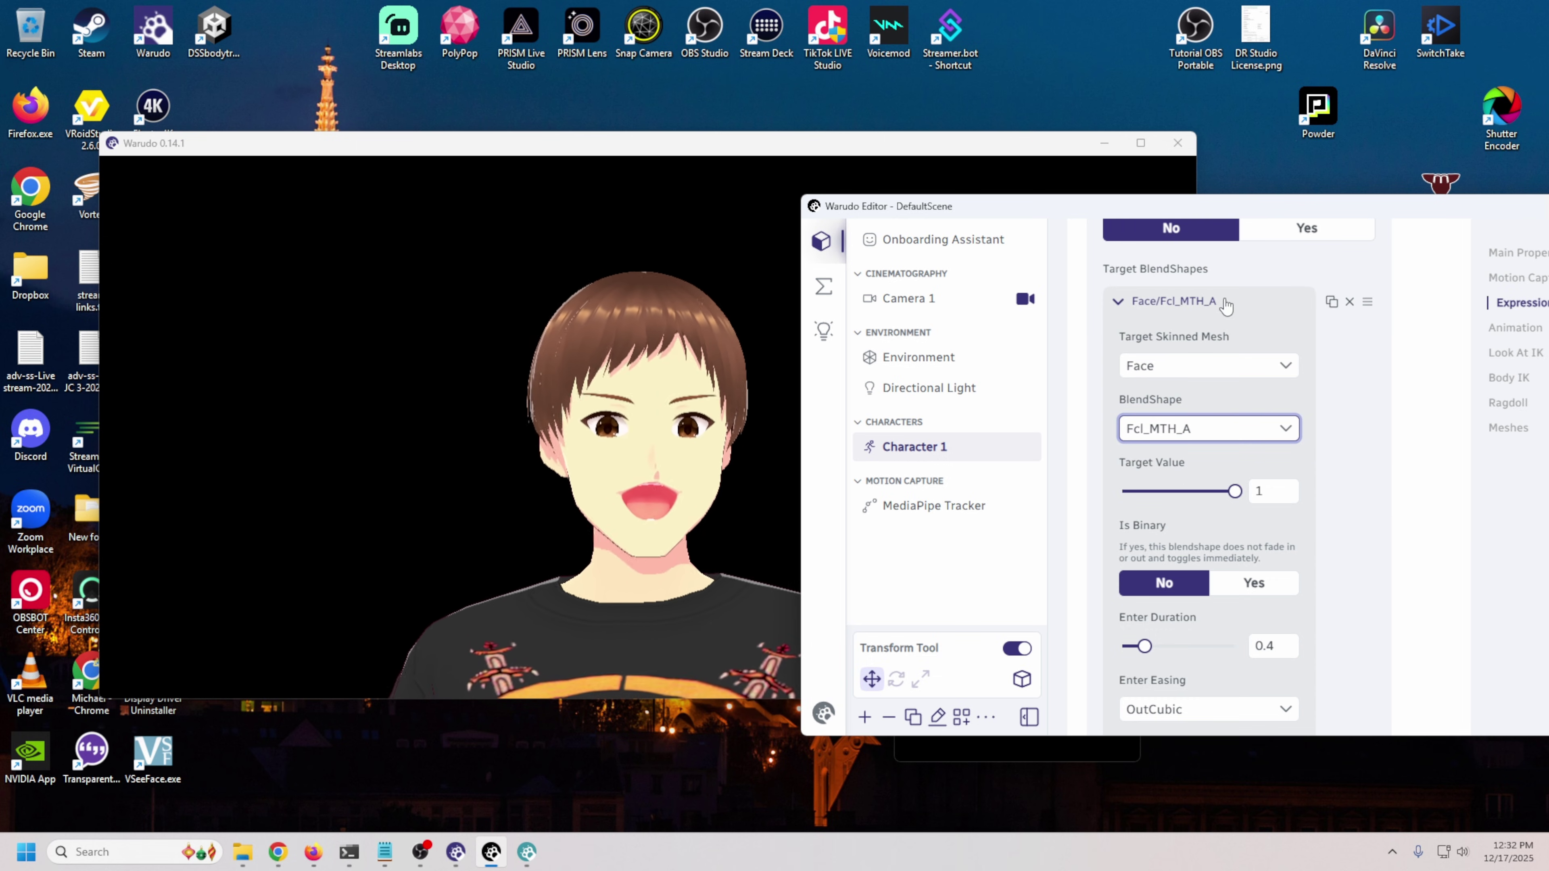
Step: In the face tracking blueprint's lip sync node, assign BlendShape Fcl_MTH_A to phoneme A and Fcl_MTH_I to phoneme I
{"action": "scroll", "coordinate": [1222, 366], "scroll_direction": "up", "scroll_amount": 2}
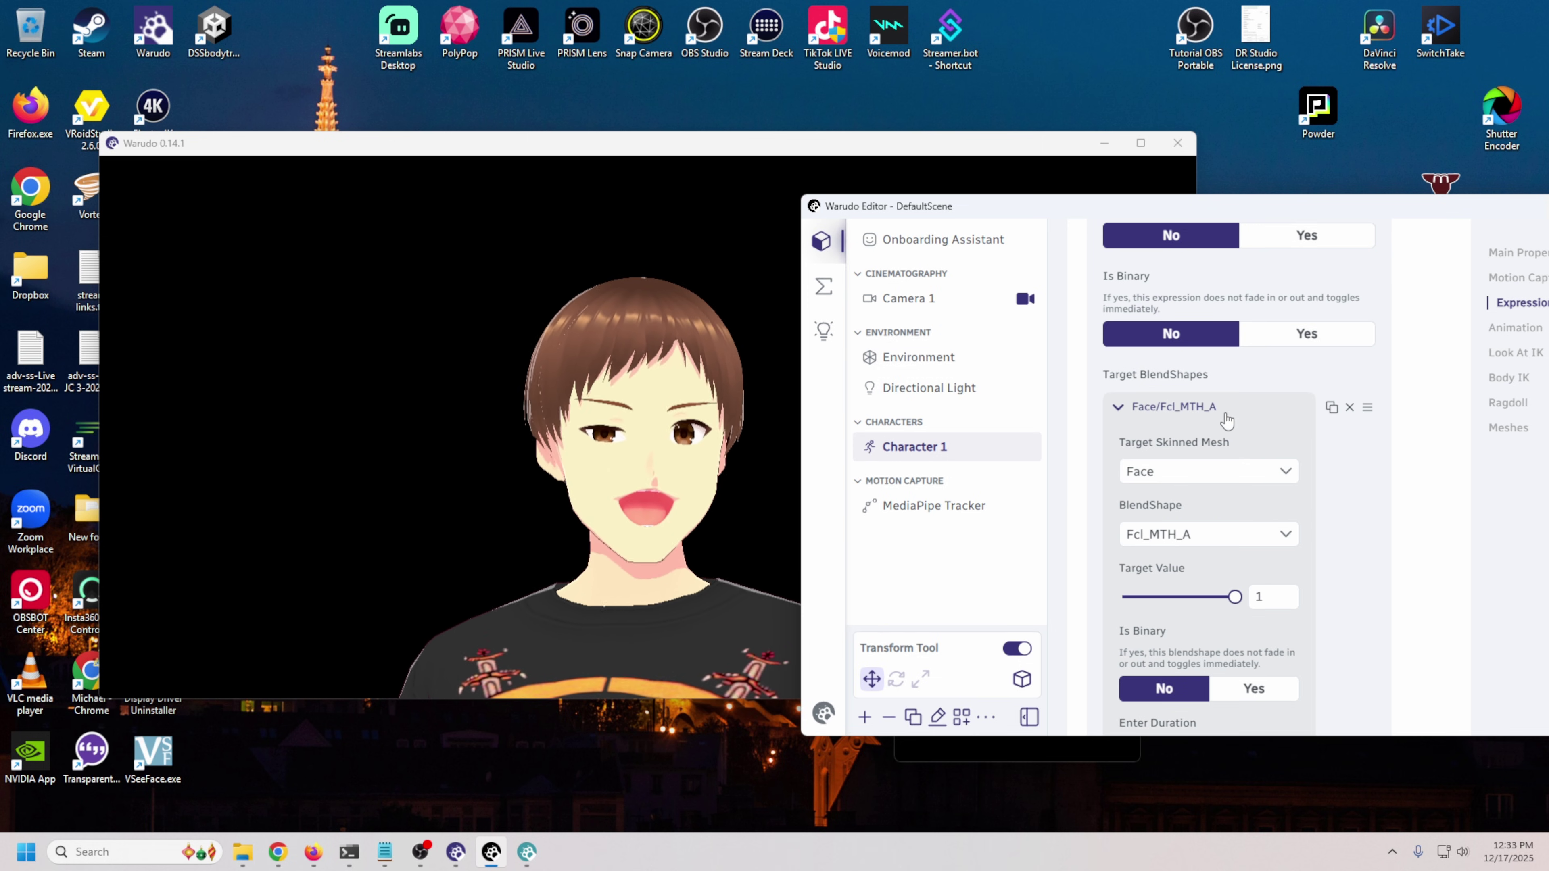
{"action": "left_click", "coordinate": [1163, 413]}
{"action": "left_click", "coordinate": [1214, 526]}
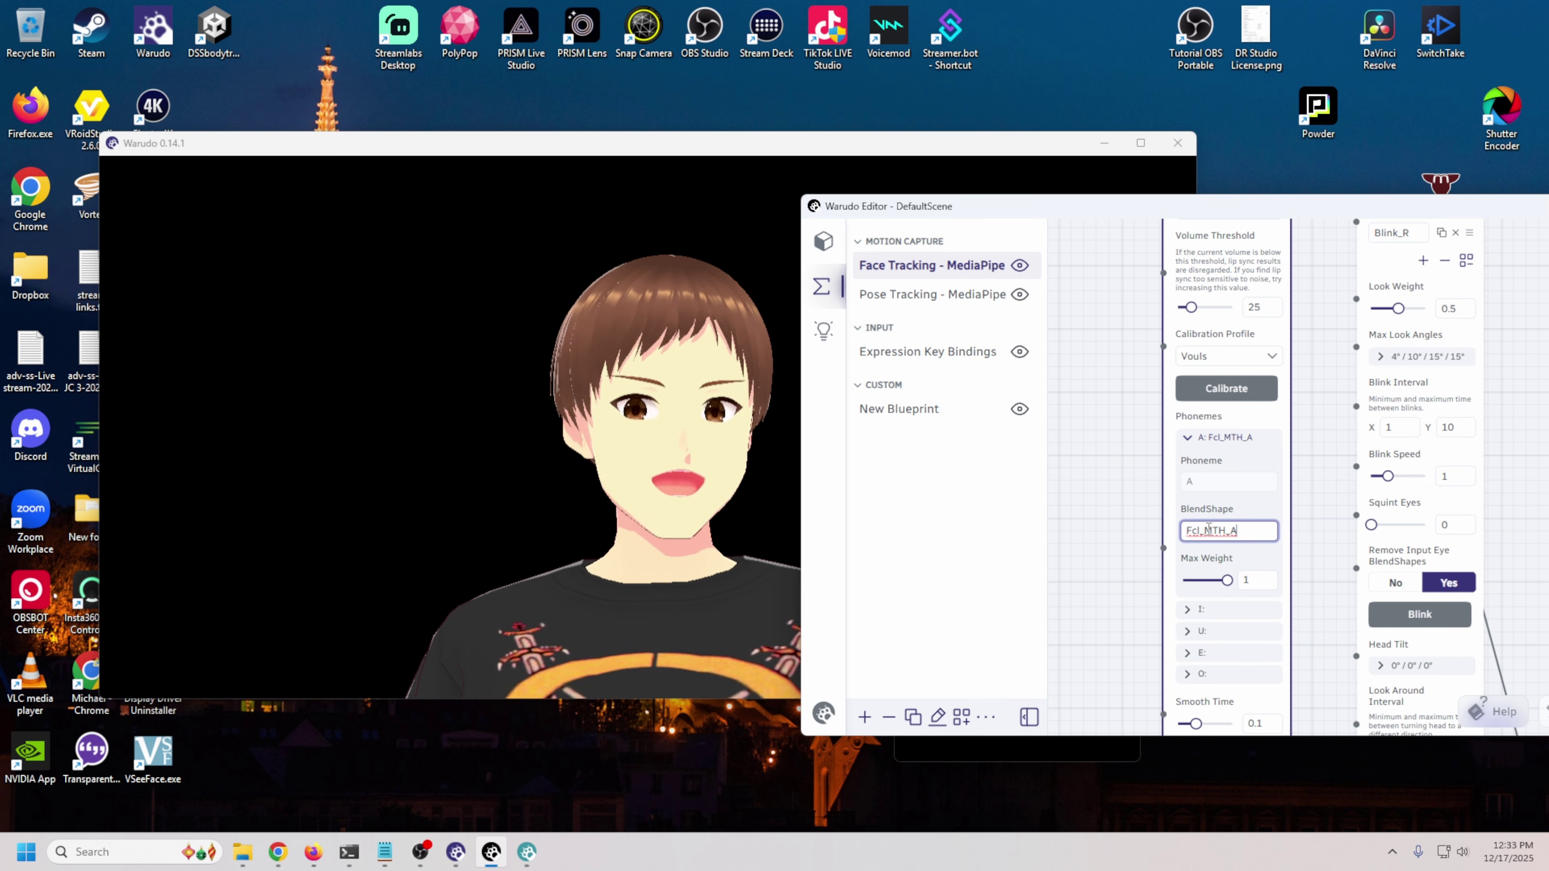
{"action": "scroll", "coordinate": [1140, 554], "scroll_direction": "down", "scroll_amount": 1}
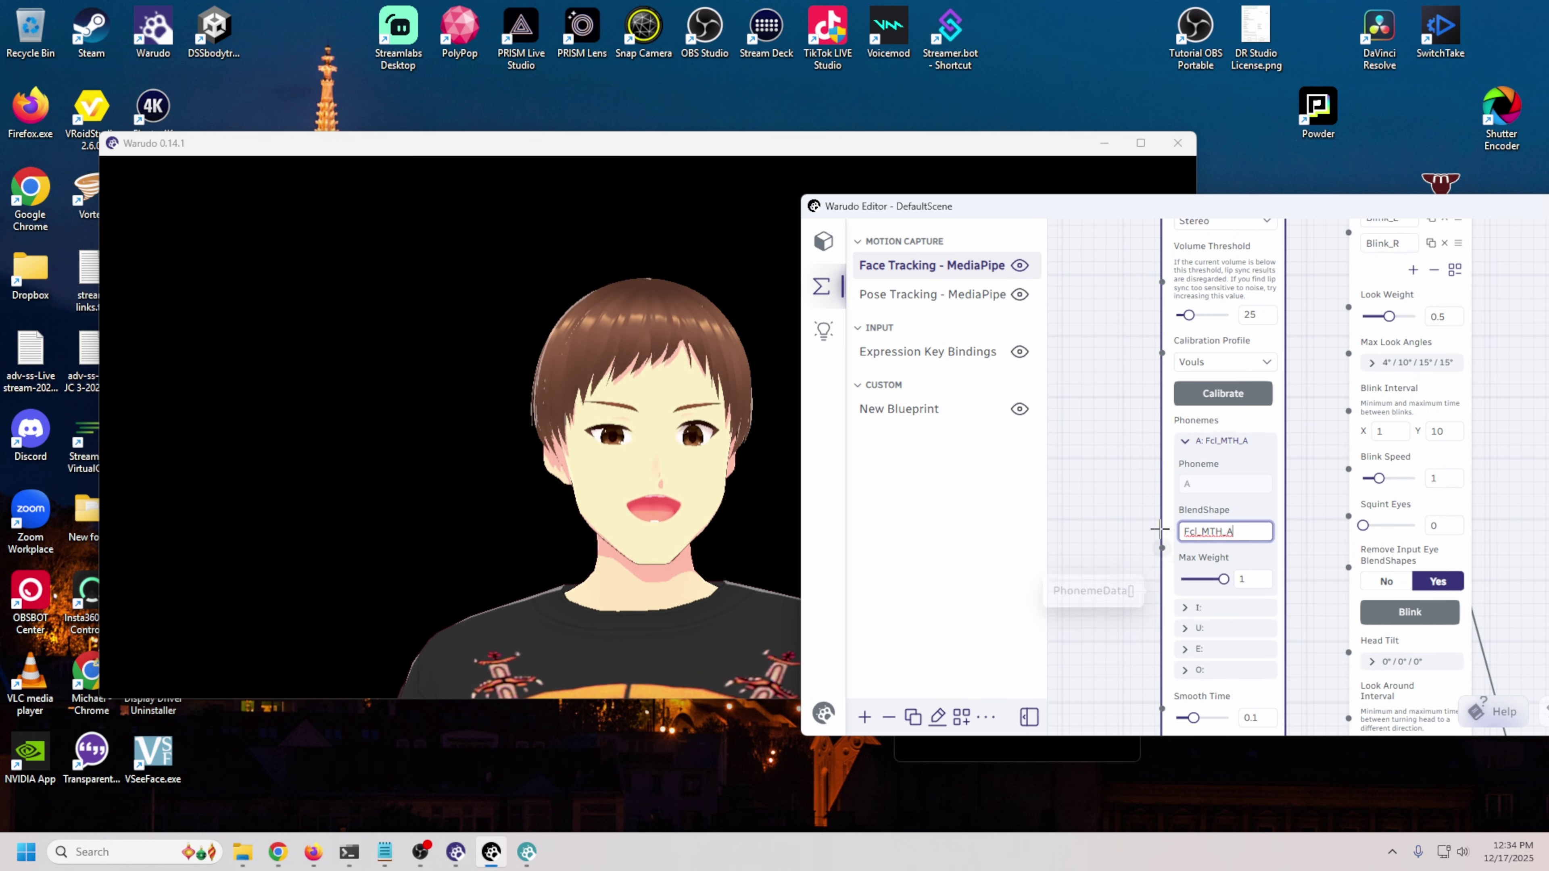
{"action": "left_click", "coordinate": [1185, 443]}
{"action": "left_click", "coordinate": [1185, 461]}
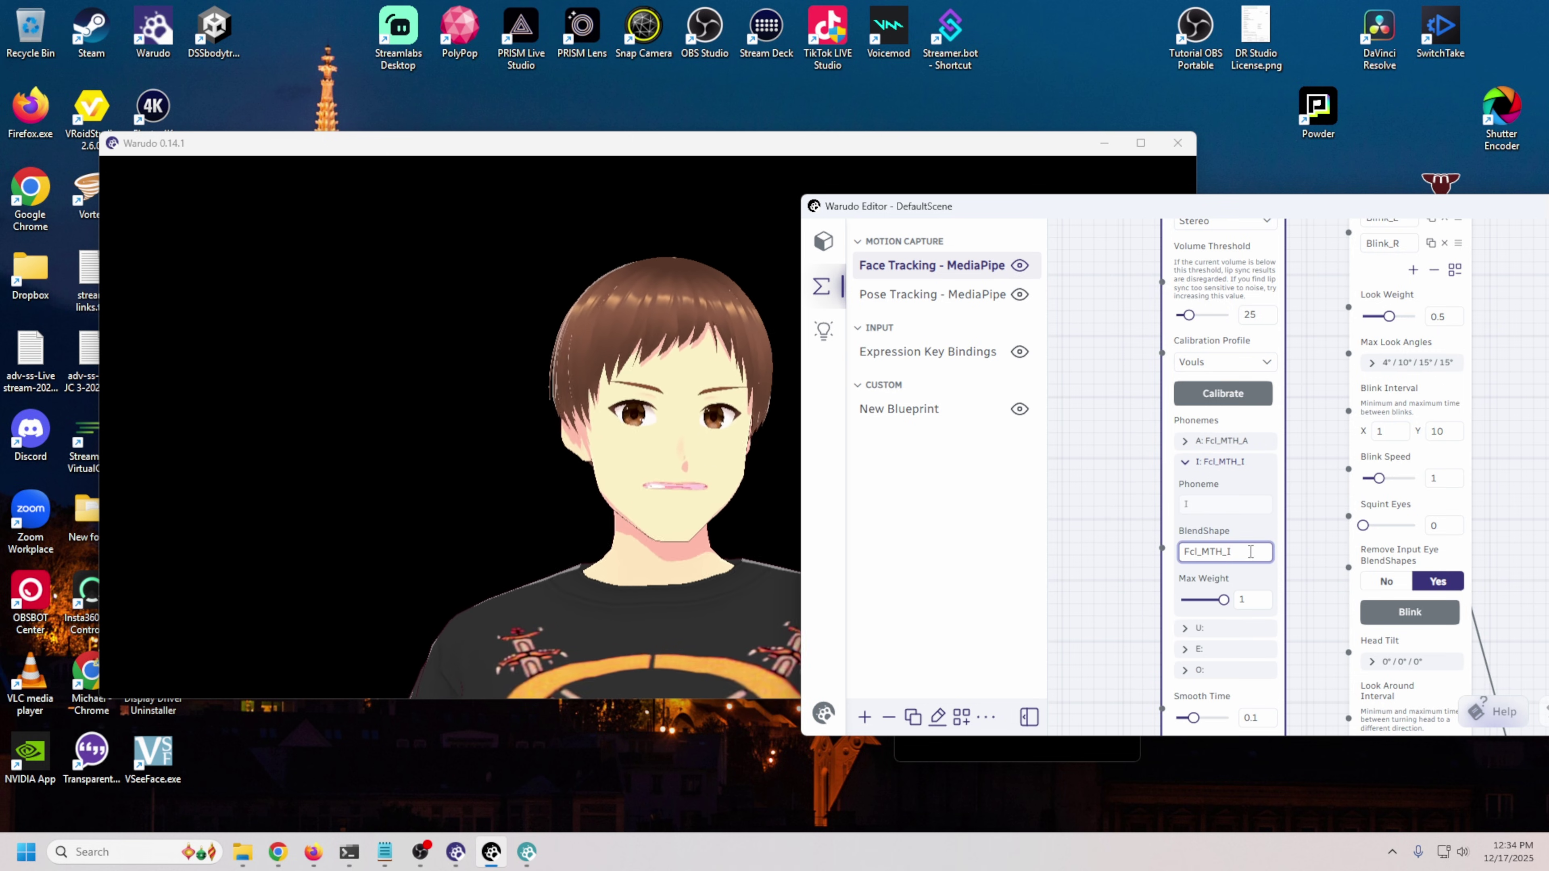
Step: Assign BlendShape Fcl_MTH_U to phoneme U and Fcl_MTH_E to phoneme E
{"action": "left_click", "coordinate": [1185, 627]}
{"action": "left_click", "coordinate": [1181, 453]}
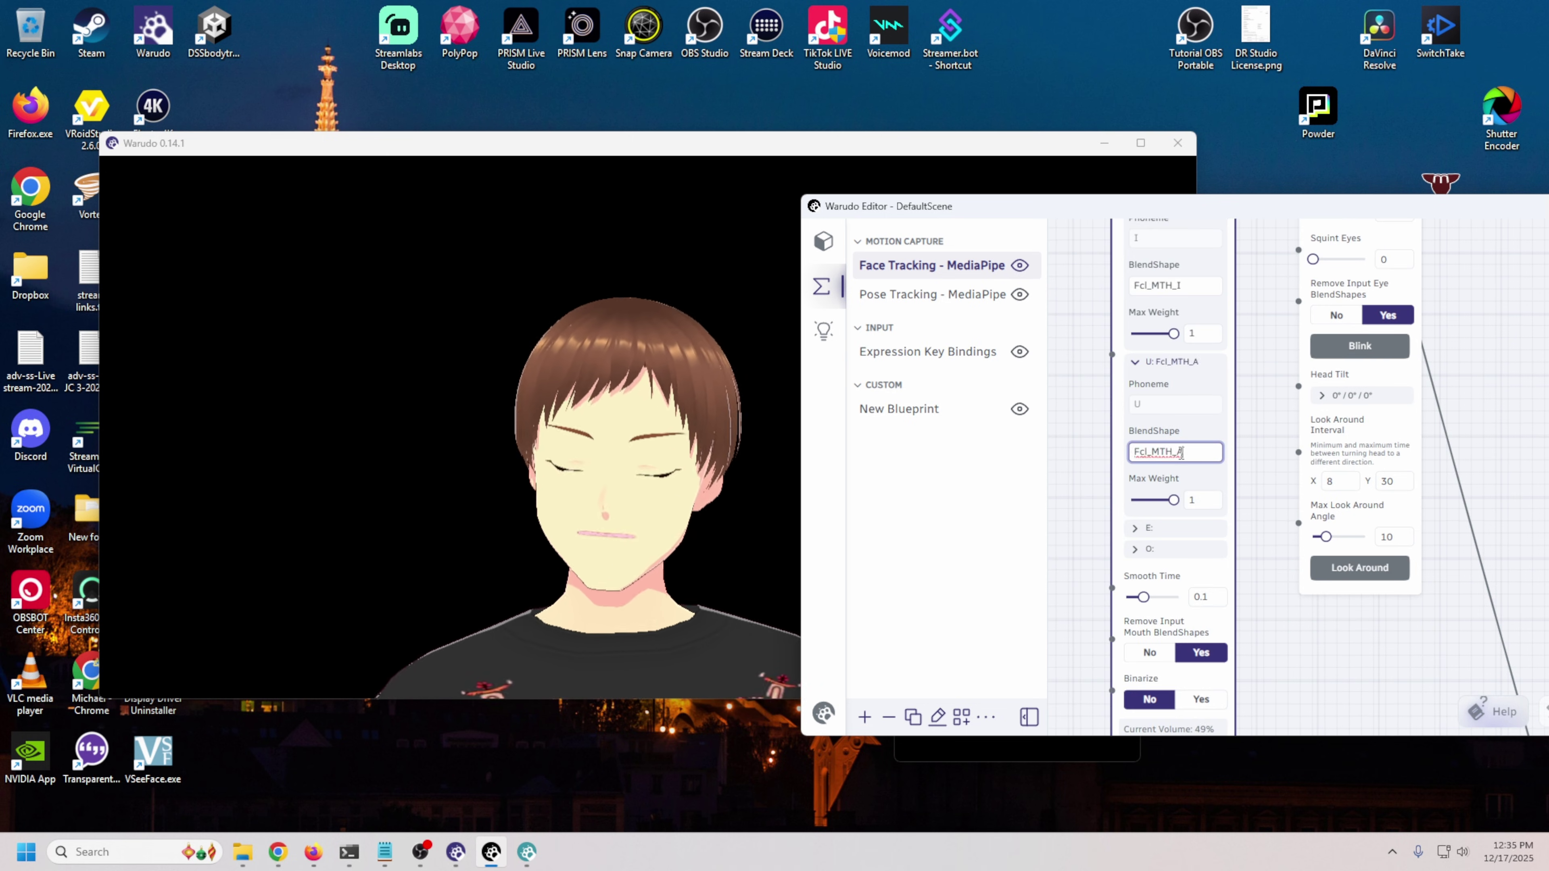
{"action": "type", "text": "Fcl_MTH_U"}
{"action": "left_click", "coordinate": [1135, 527]}
{"action": "left_click", "coordinate": [1151, 619]}
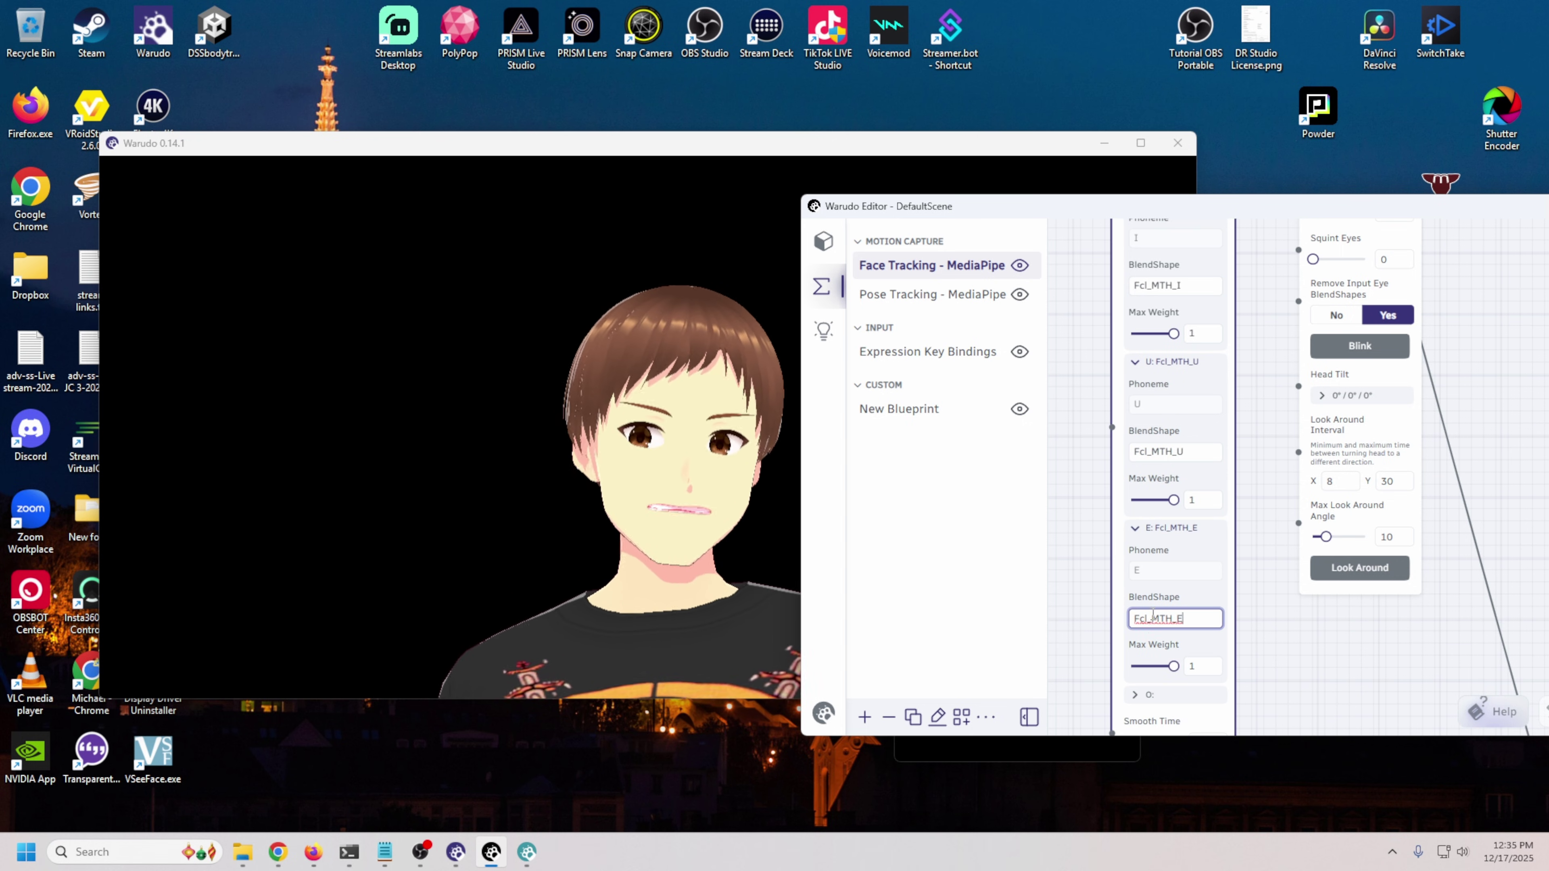
{"action": "type", "text": "Fcl_MTH_E"}
Step: Assign BlendShape Fcl_MTH_O to phoneme O
{"action": "left_click", "coordinate": [1138, 699]}
{"action": "left_click", "coordinate": [1147, 550]}
{"action": "type", "text": "Fcl_MTH_O"}
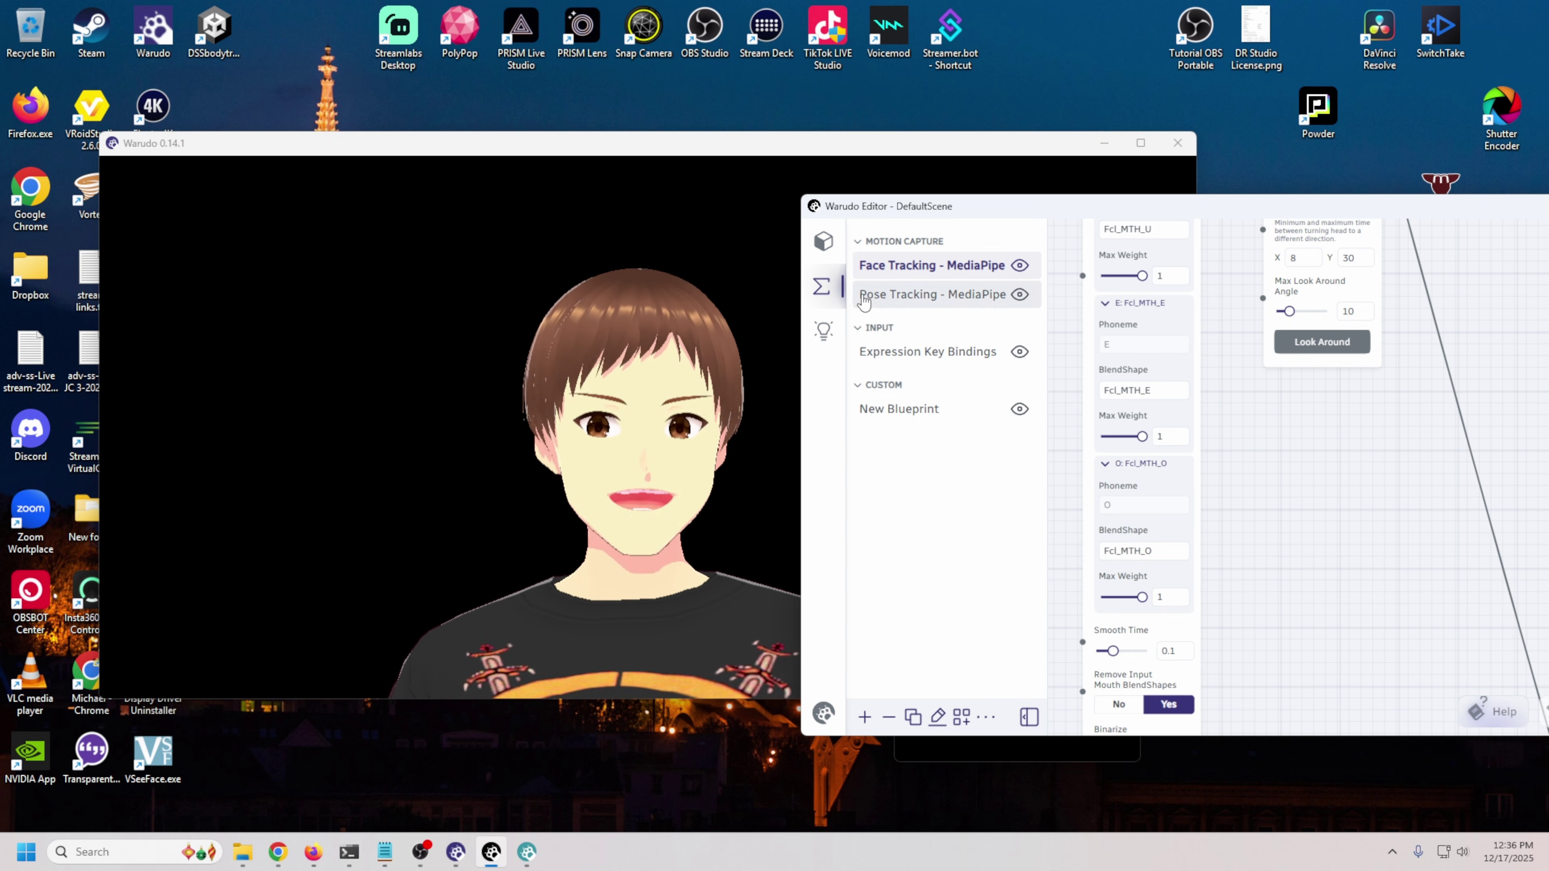
Step: Return to Character 1's expressions and exit the active custom expression
{"action": "left_click", "coordinate": [823, 241]}
{"action": "scroll", "coordinate": [1214, 590], "scroll_direction": "up", "scroll_amount": 10}
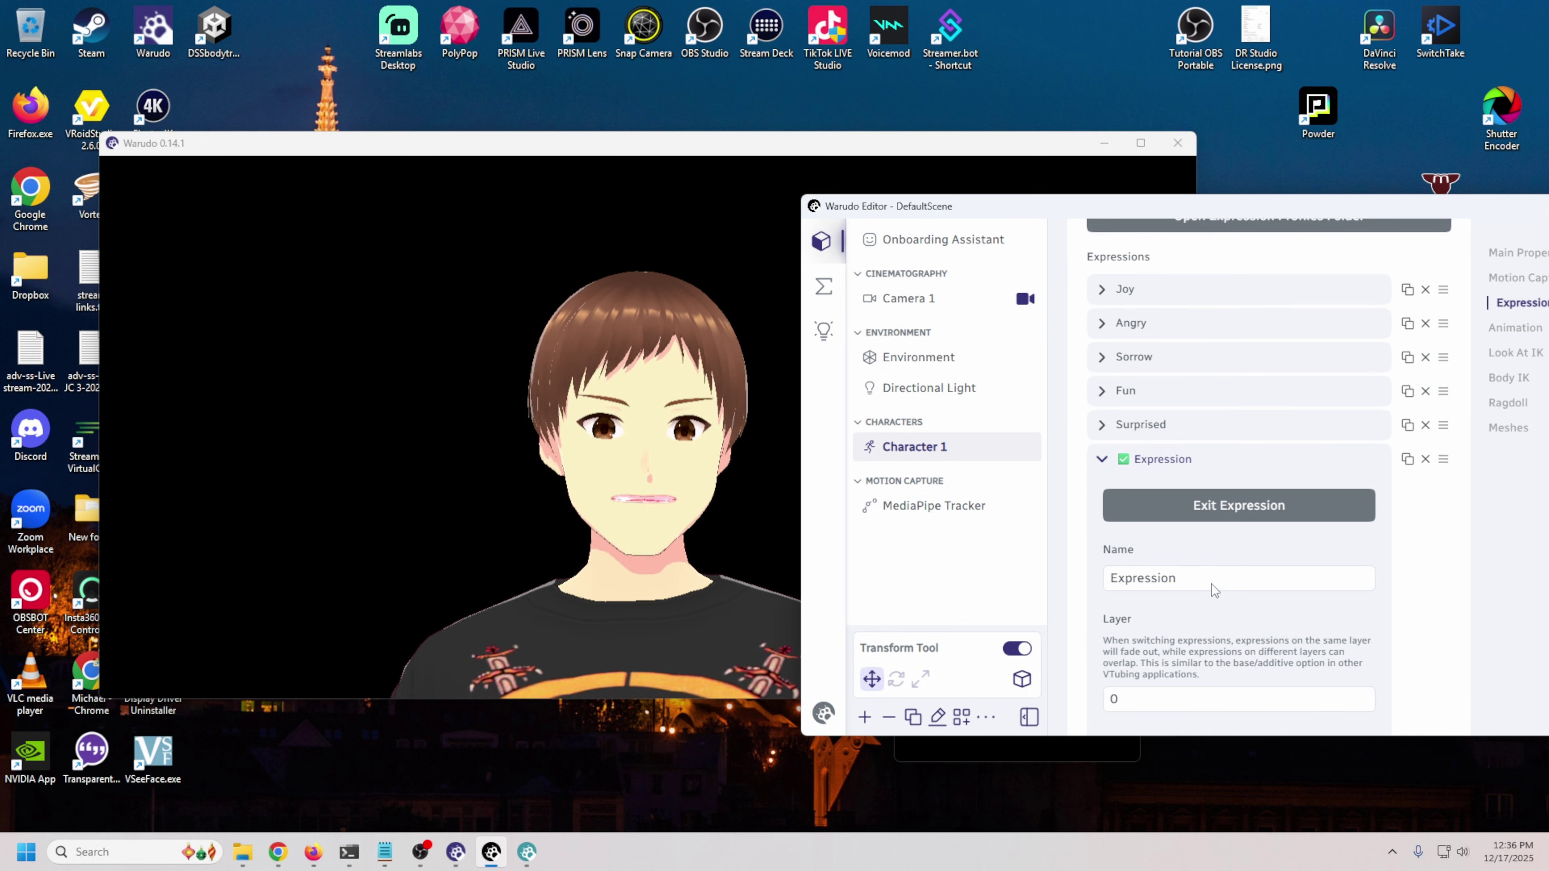
{"action": "left_click", "coordinate": [1220, 514]}
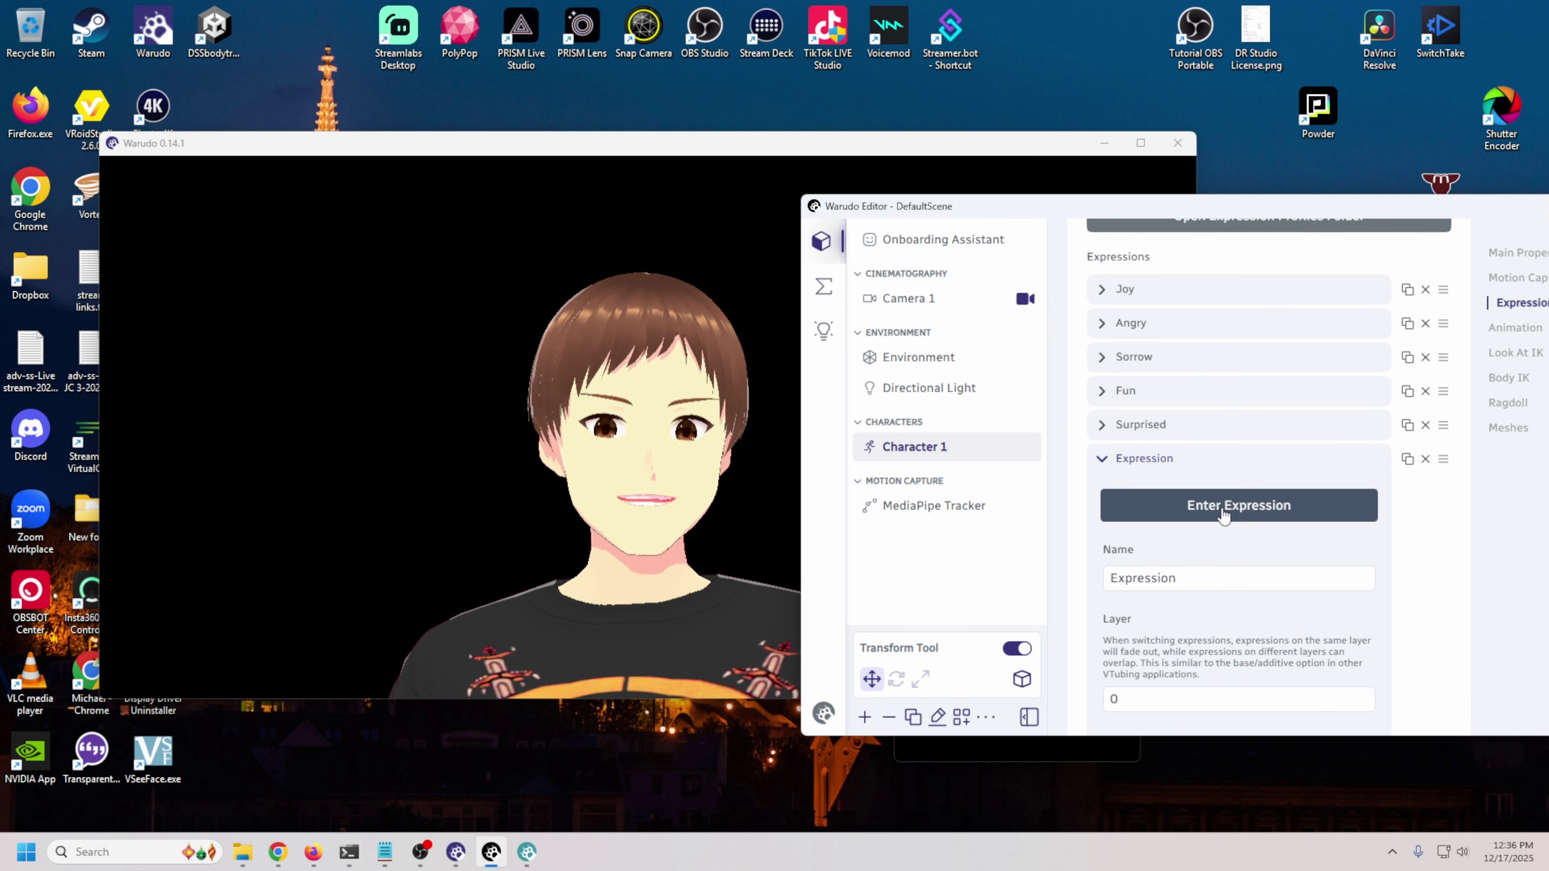
Step: Delete the custom expression from Character 1's expressions list
{"action": "left_click", "coordinate": [1425, 458]}
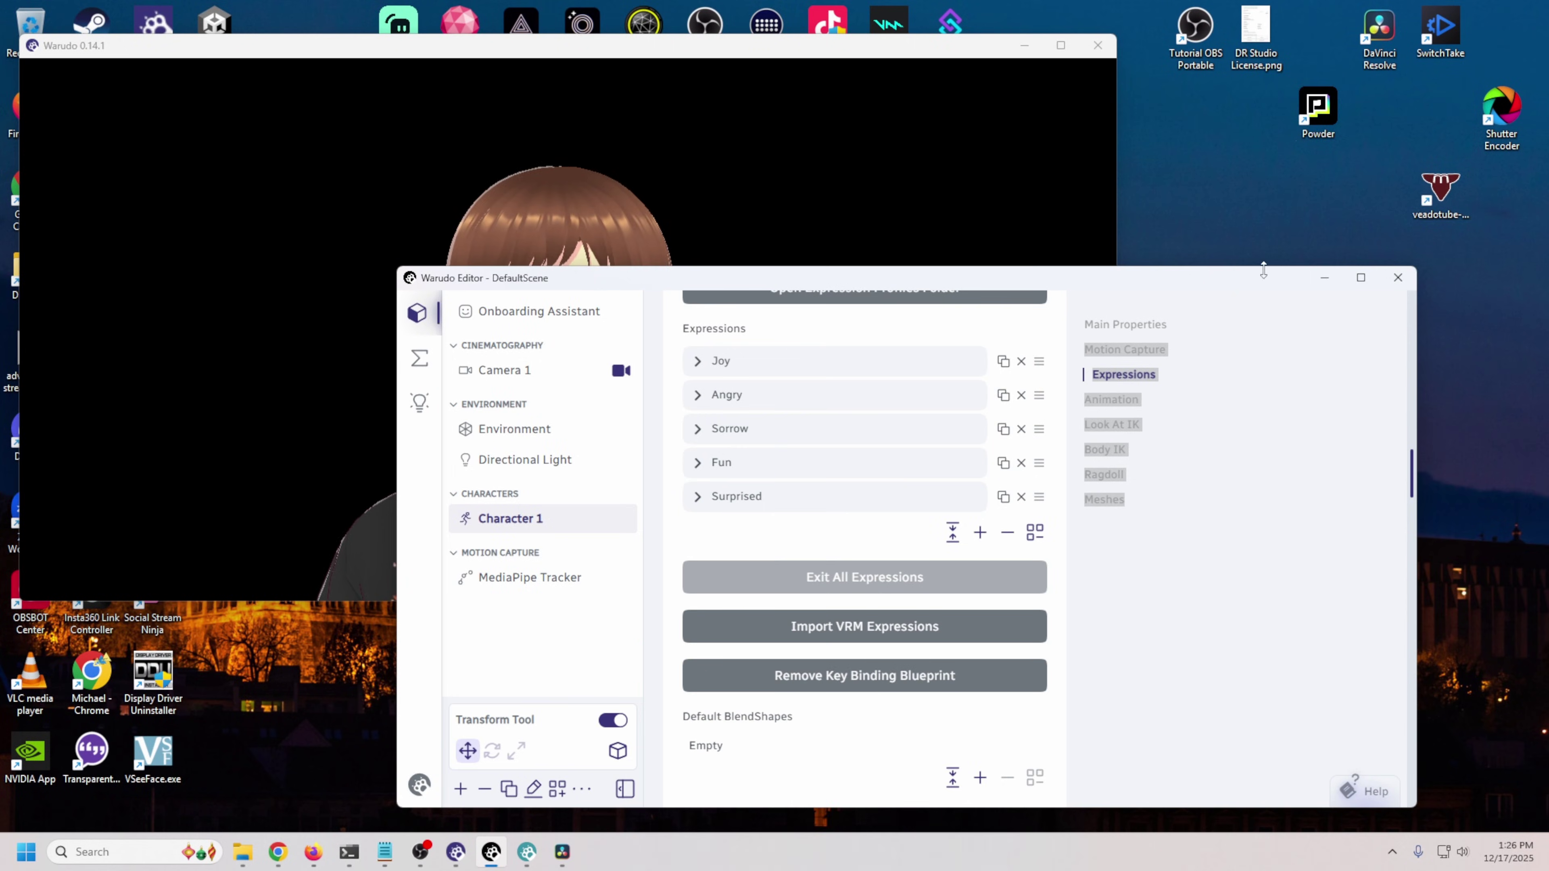
{"action": "left_click_drag", "start_coordinate": [1175, 289], "coordinate": [1293, 284]}
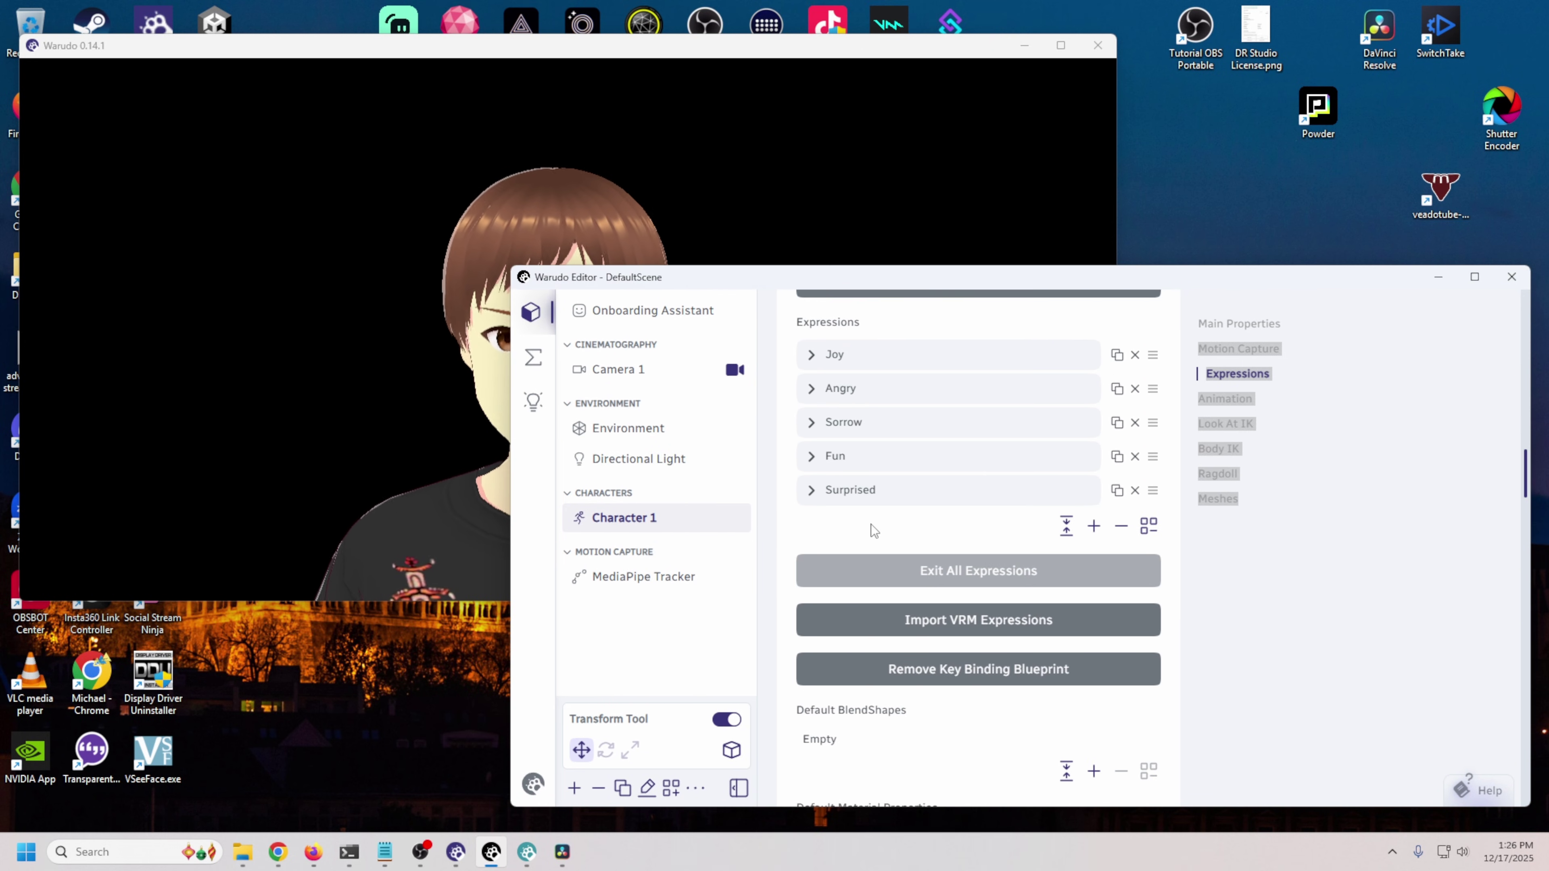
Step: Add a Prop asset to the scene and browse the preview gallery of available prop sources
{"action": "left_click", "coordinate": [574, 789]}
{"action": "left_click", "coordinate": [851, 612]}
{"action": "scroll", "coordinate": [1015, 625], "scroll_direction": "down", "scroll_amount": 3}
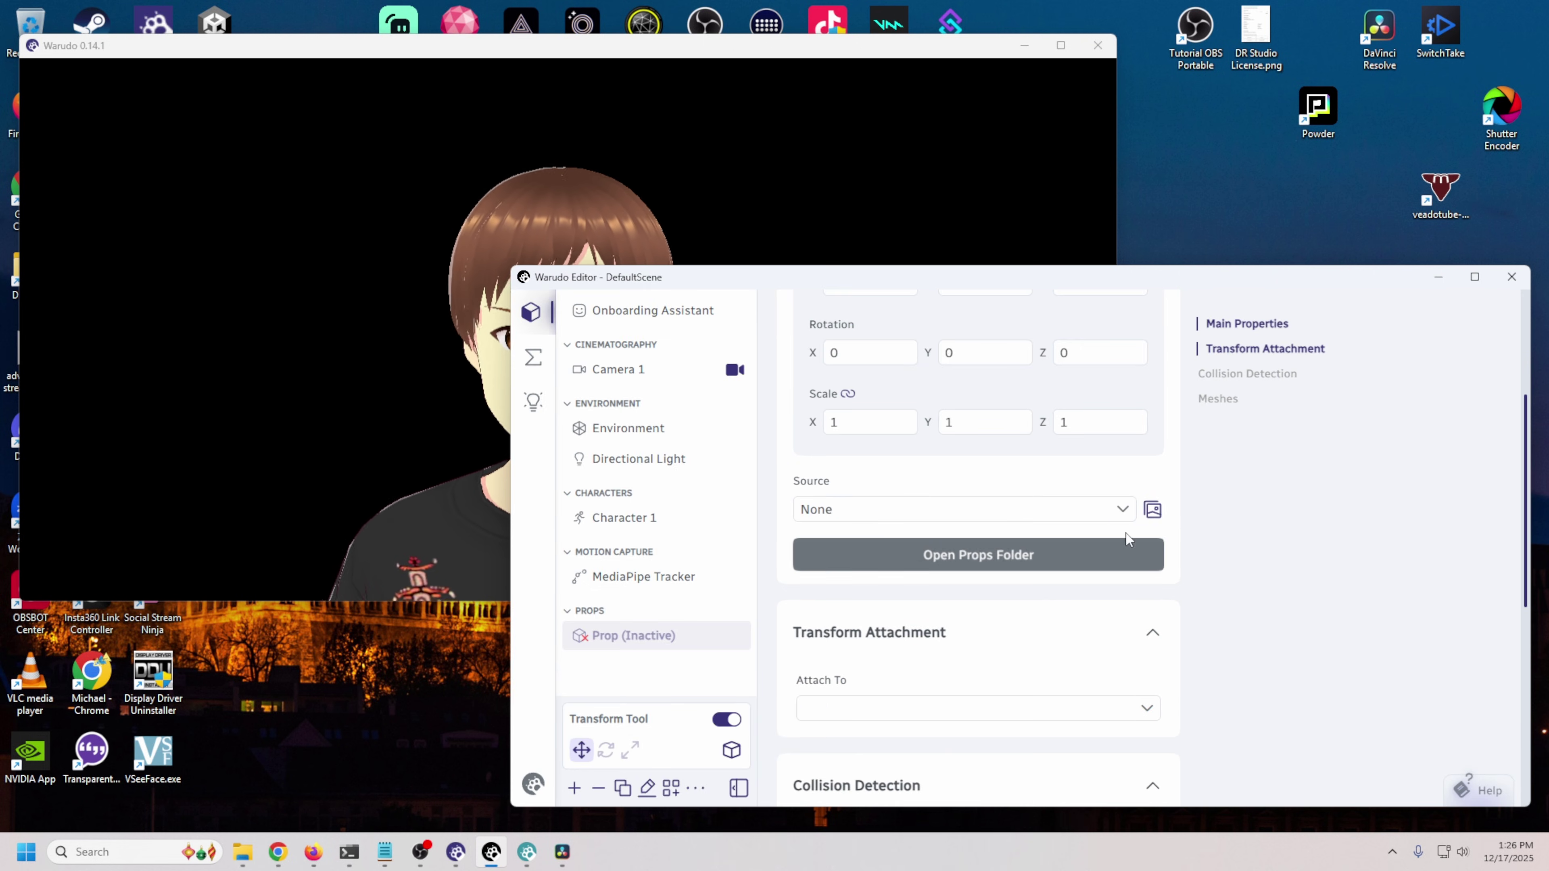
{"action": "left_click", "coordinate": [1152, 509]}
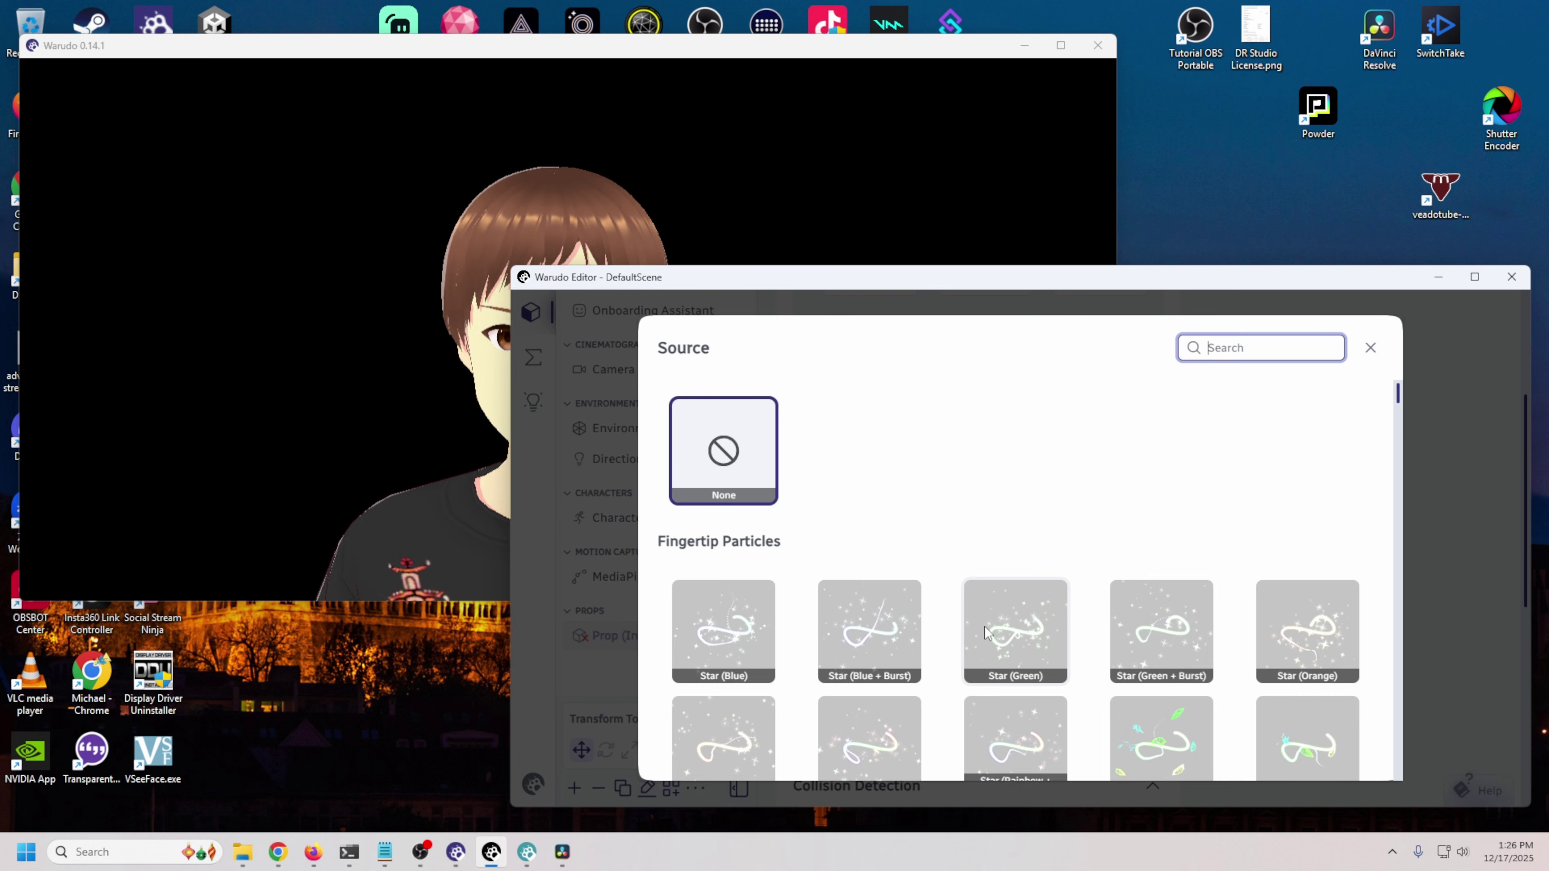
{"action": "scroll", "coordinate": [986, 632], "scroll_direction": "down", "scroll_amount": 5}
{"action": "scroll", "coordinate": [983, 627], "scroll_direction": "down", "scroll_amount": 20}
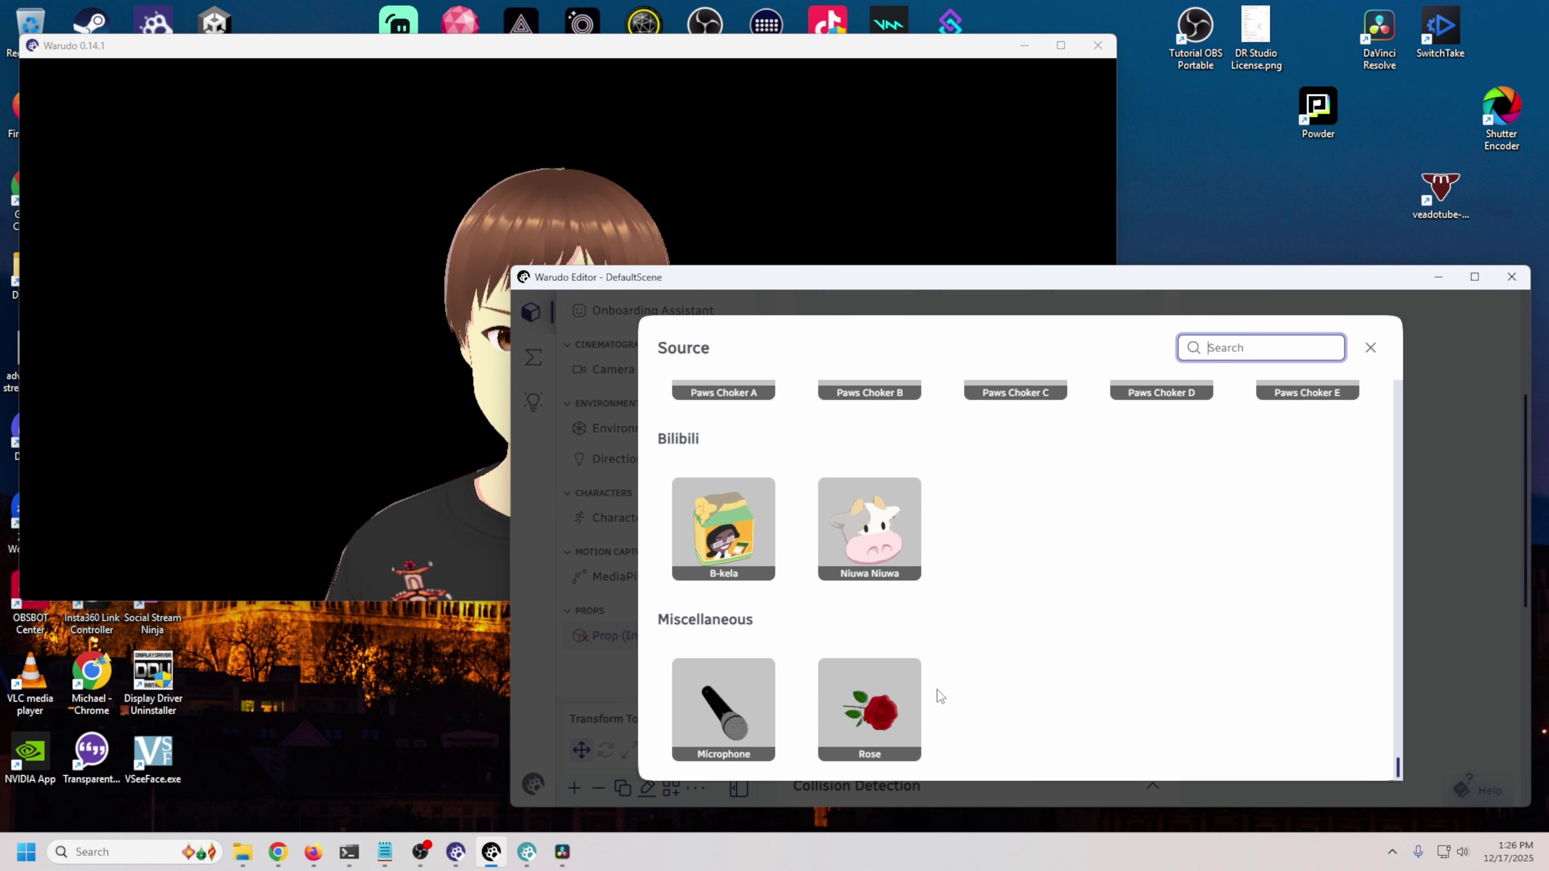
{"action": "scroll", "coordinate": [1230, 435], "scroll_direction": "up", "scroll_amount": 3}
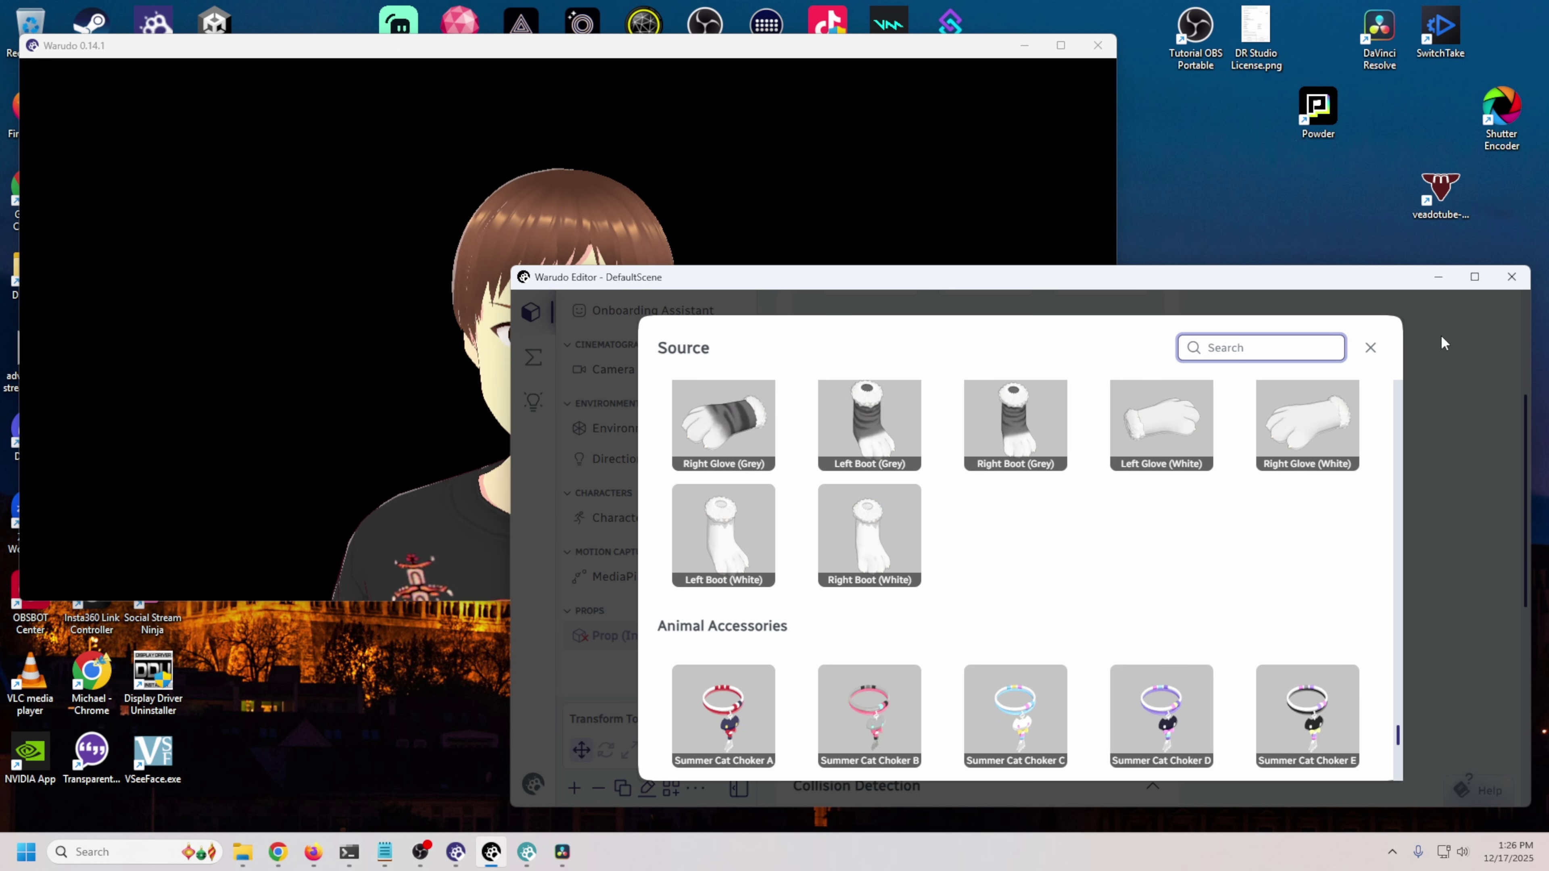
{"action": "left_click", "coordinate": [1370, 348]}
Step: Set the new prop's source to Owl
{"action": "left_click", "coordinate": [1114, 512]}
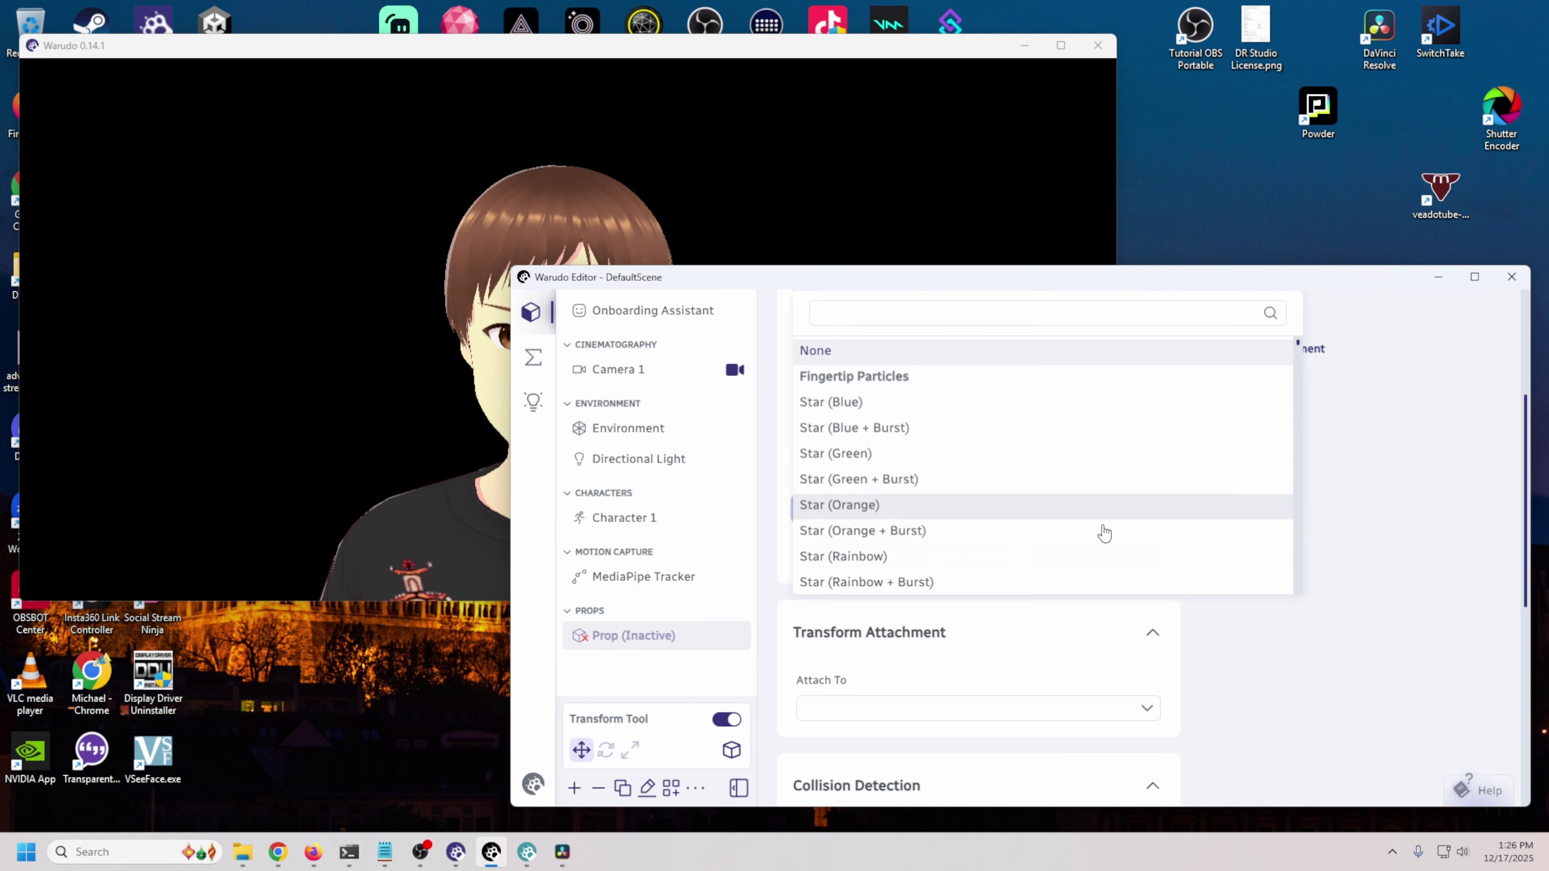
{"action": "scroll", "coordinate": [978, 575], "scroll_direction": "down", "scroll_amount": 5}
{"action": "scroll", "coordinate": [978, 575], "scroll_direction": "down", "scroll_amount": 15}
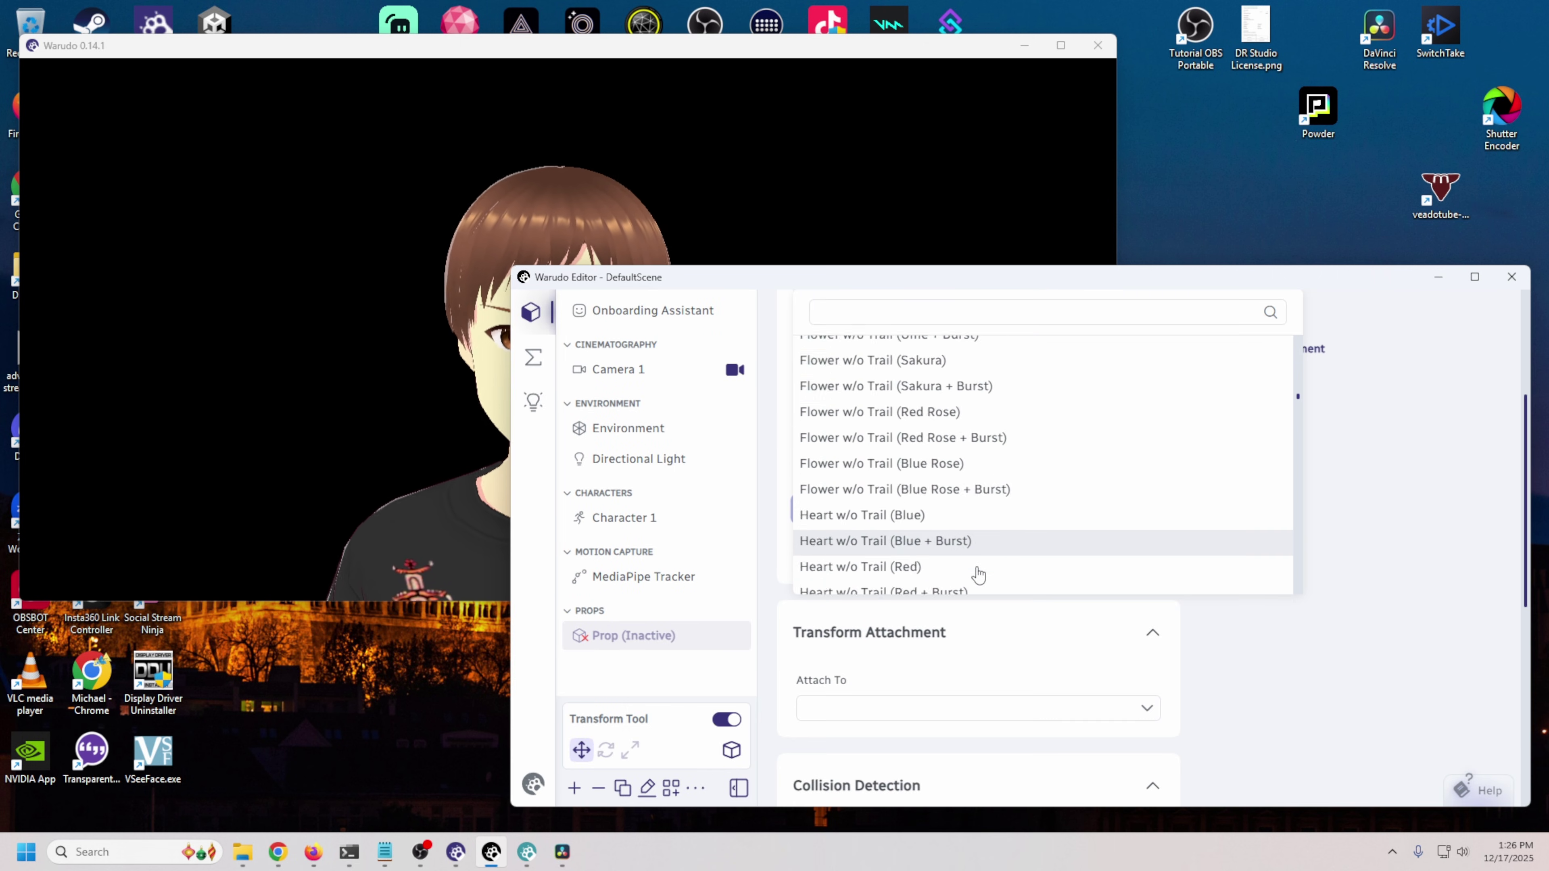
{"action": "scroll", "coordinate": [978, 575], "scroll_direction": "down", "scroll_amount": 3}
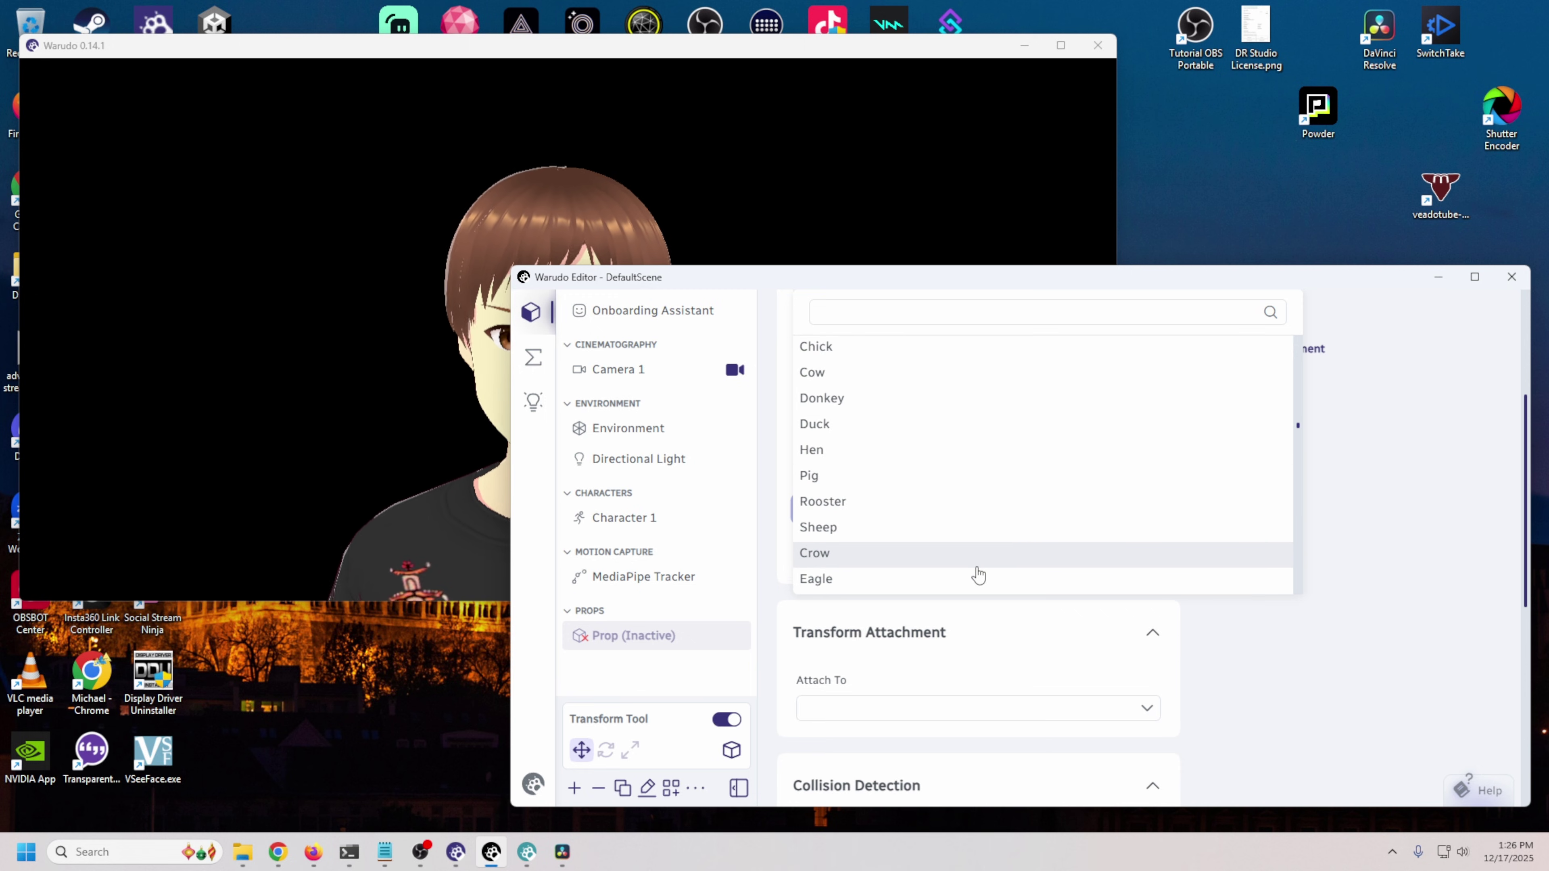
{"action": "left_click", "coordinate": [978, 575]}
Step: Attach the owl prop to Character 1 using the Human Body Bone attach type
{"action": "scroll", "coordinate": [1174, 600], "scroll_direction": "down", "scroll_amount": 1}
{"action": "left_click", "coordinate": [853, 627]}
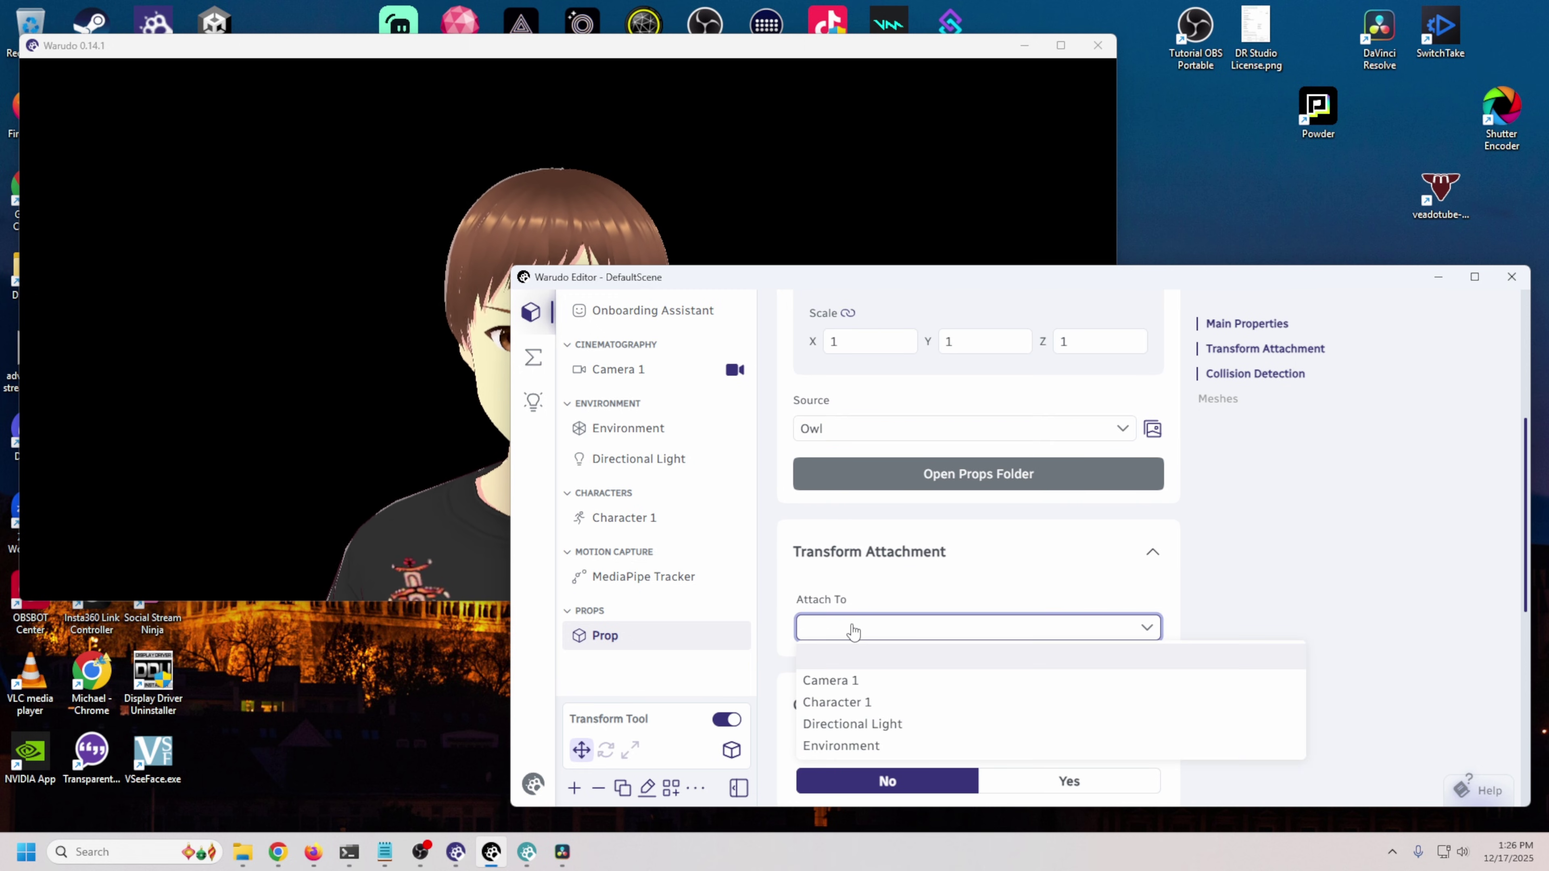
{"action": "left_click", "coordinate": [837, 702]}
{"action": "scroll", "coordinate": [1036, 549], "scroll_direction": "down", "scroll_amount": 4}
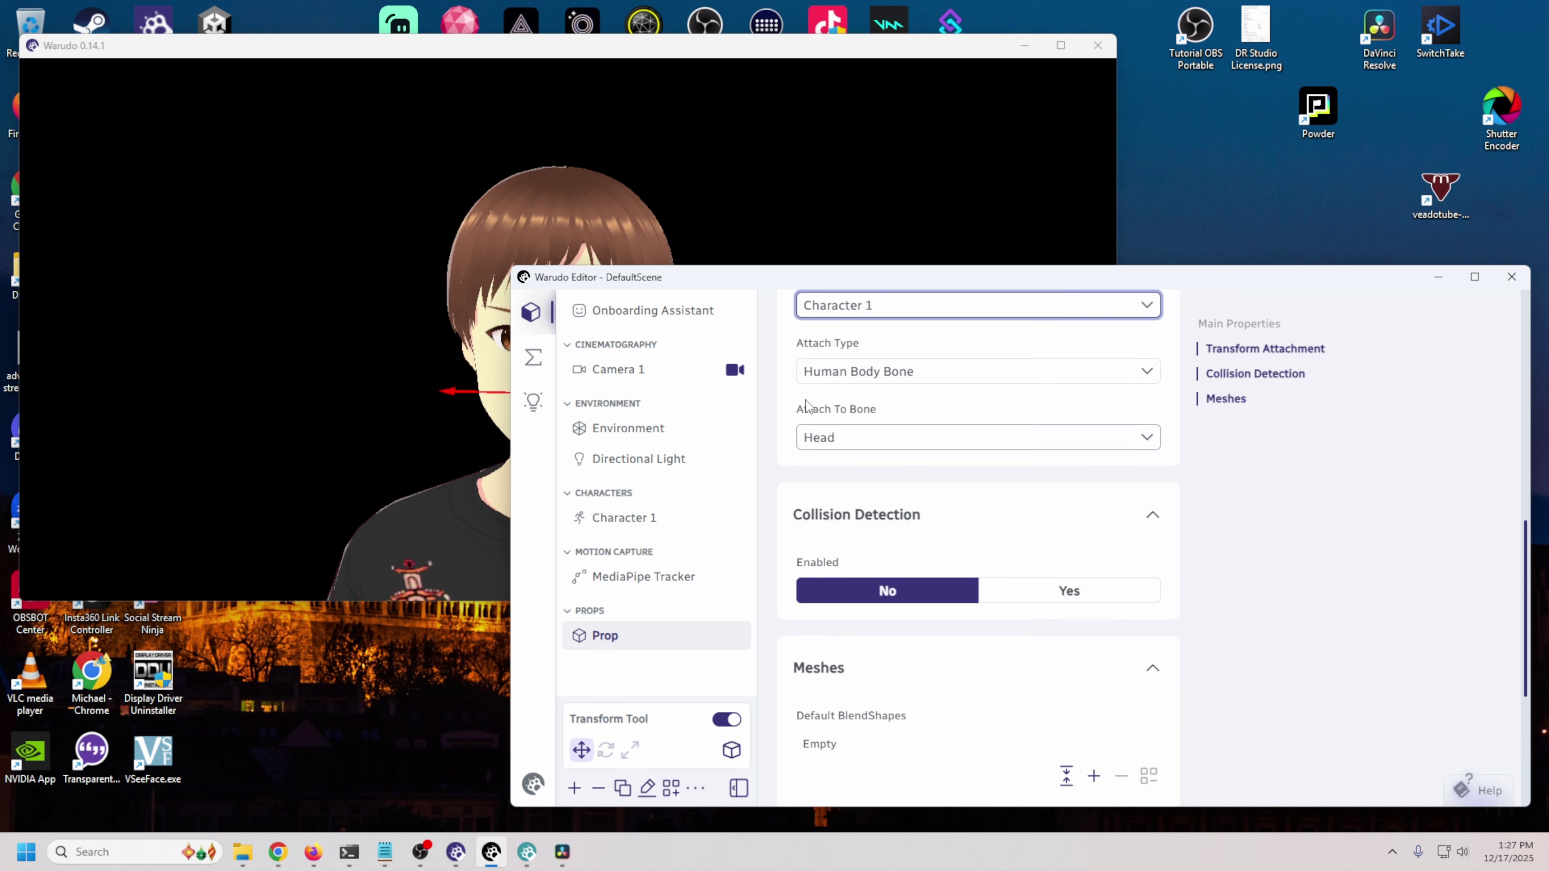
{"action": "left_click", "coordinate": [899, 381]}
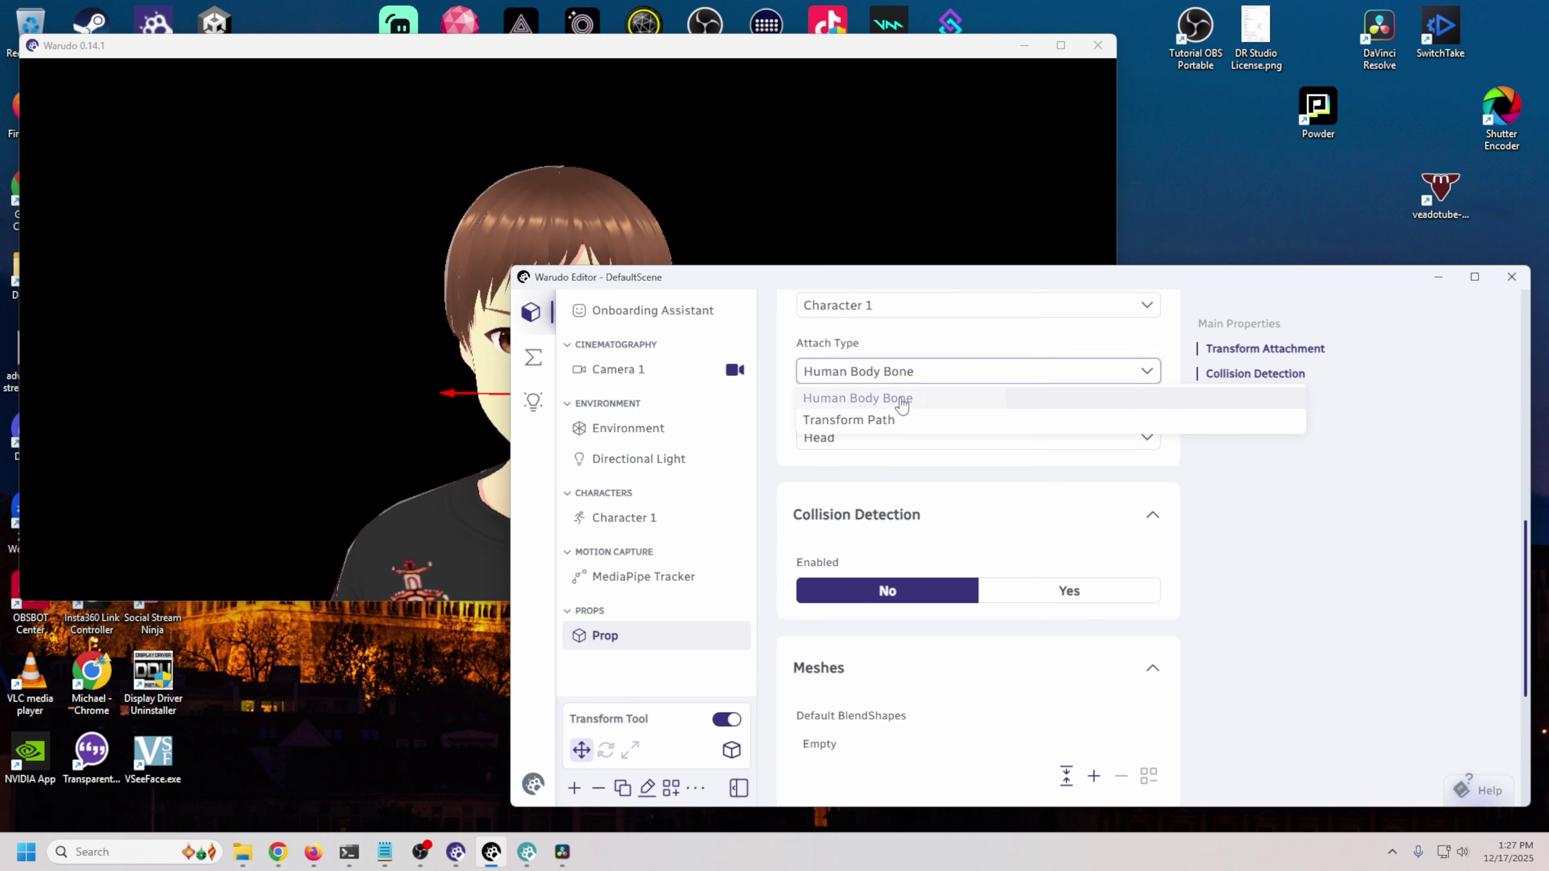
{"action": "left_click", "coordinate": [895, 398]}
Step: Set the owl prop's attachment bone to Left Shoulder
{"action": "left_click", "coordinate": [913, 444]}
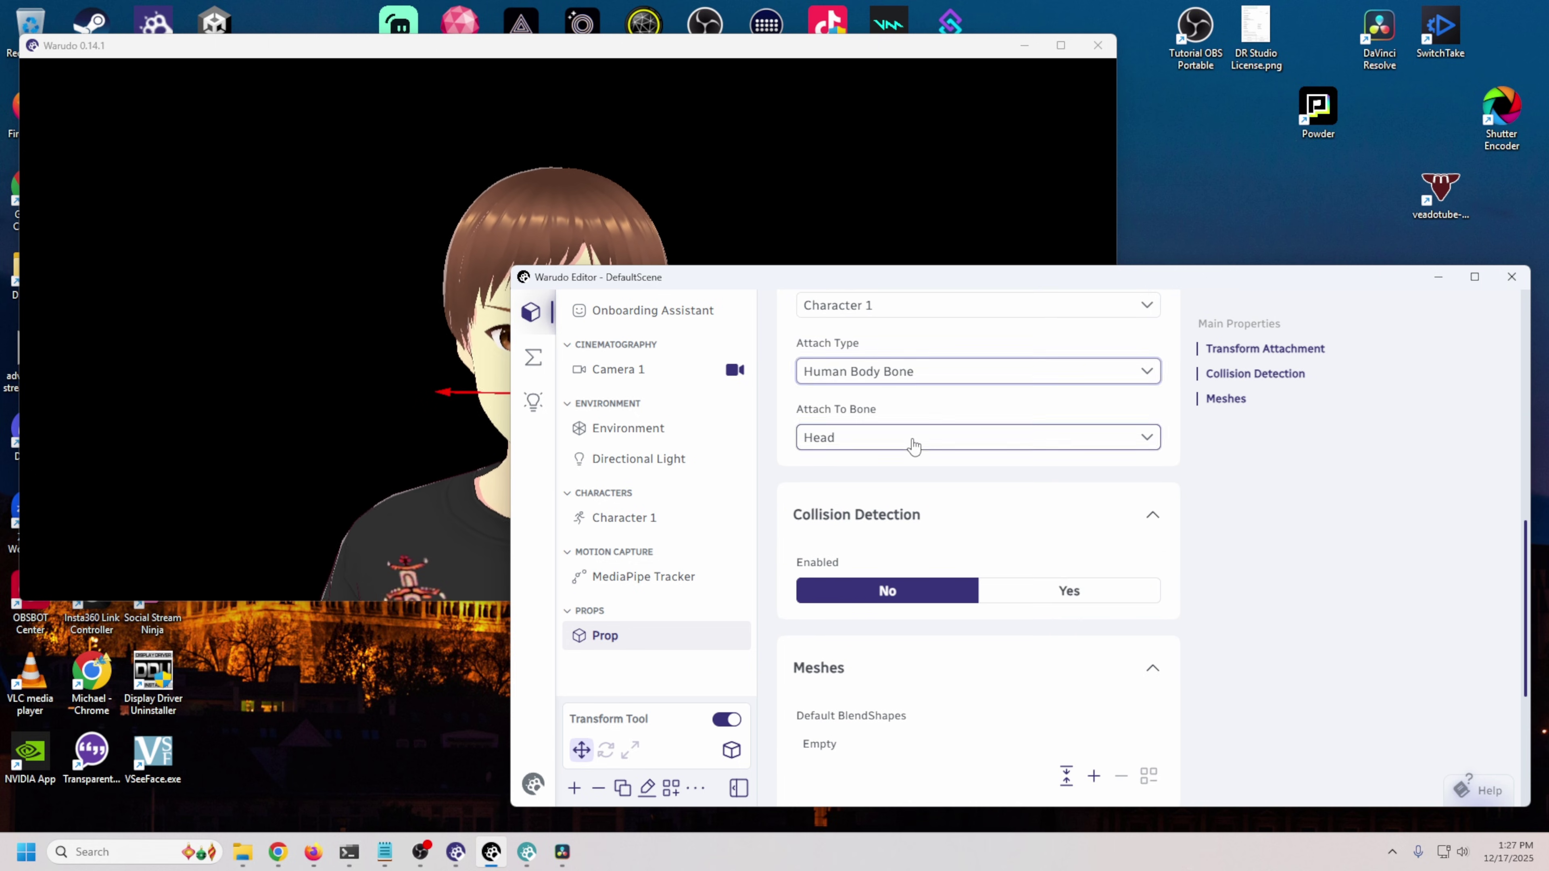
{"action": "scroll", "coordinate": [882, 610], "scroll_direction": "down", "scroll_amount": 1}
{"action": "left_click", "coordinate": [869, 623]}
{"action": "scroll", "coordinate": [1246, 528], "scroll_direction": "down", "scroll_amount": 5}
{"action": "scroll", "coordinate": [1162, 413], "scroll_direction": "up", "scroll_amount": 4}
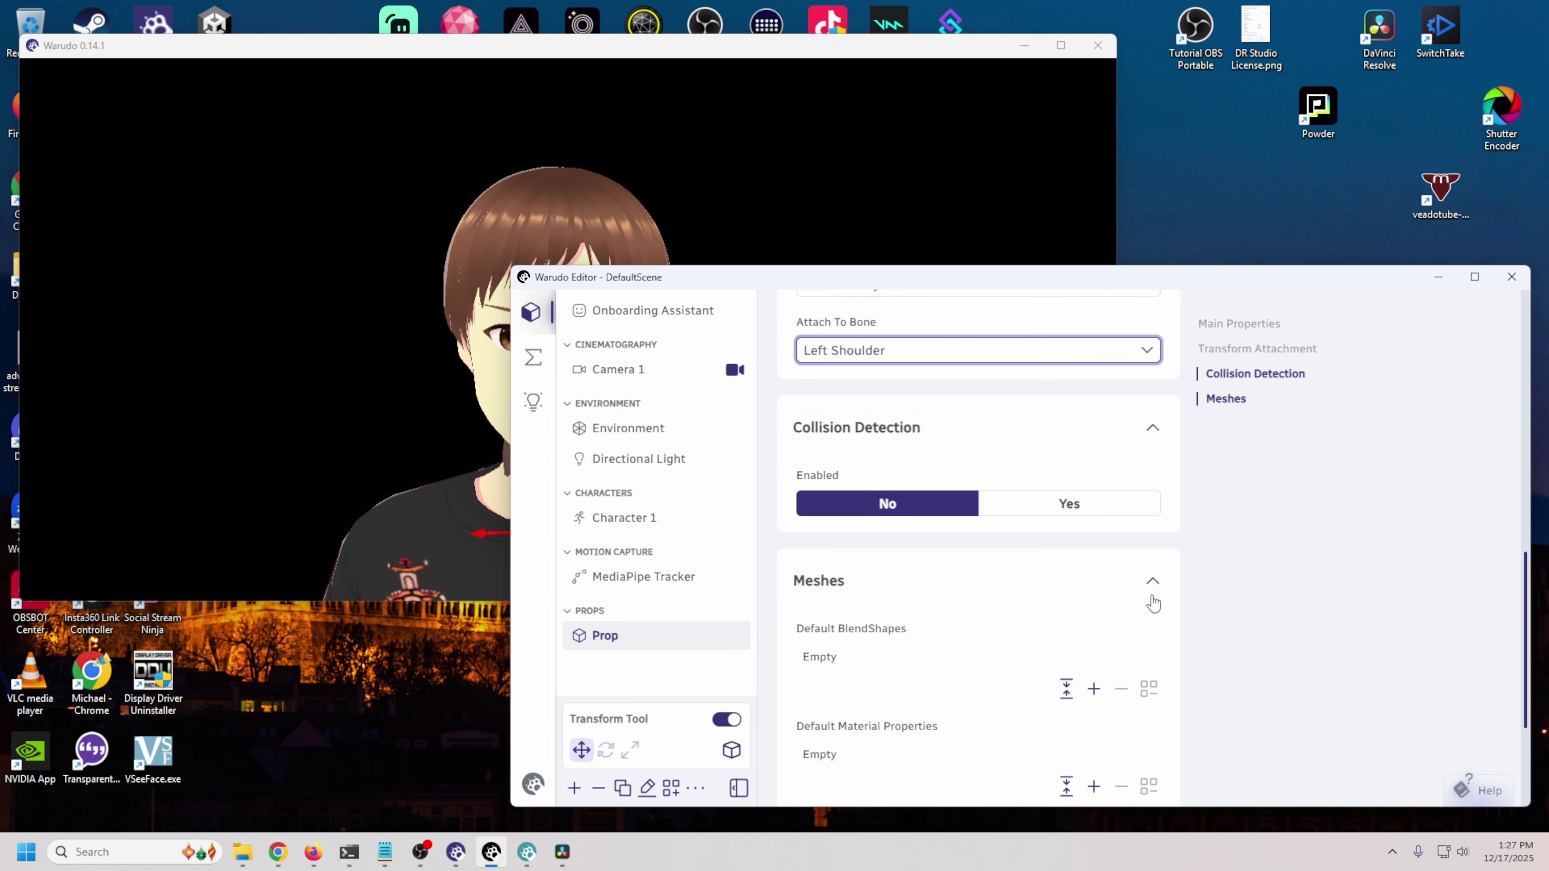
Step: Uncover the avatar preview and shift the owl prop's X position to about -0.15 so it sits on the shoulder
{"action": "left_click_drag", "start_coordinate": [947, 277], "coordinate": [1310, 204]}
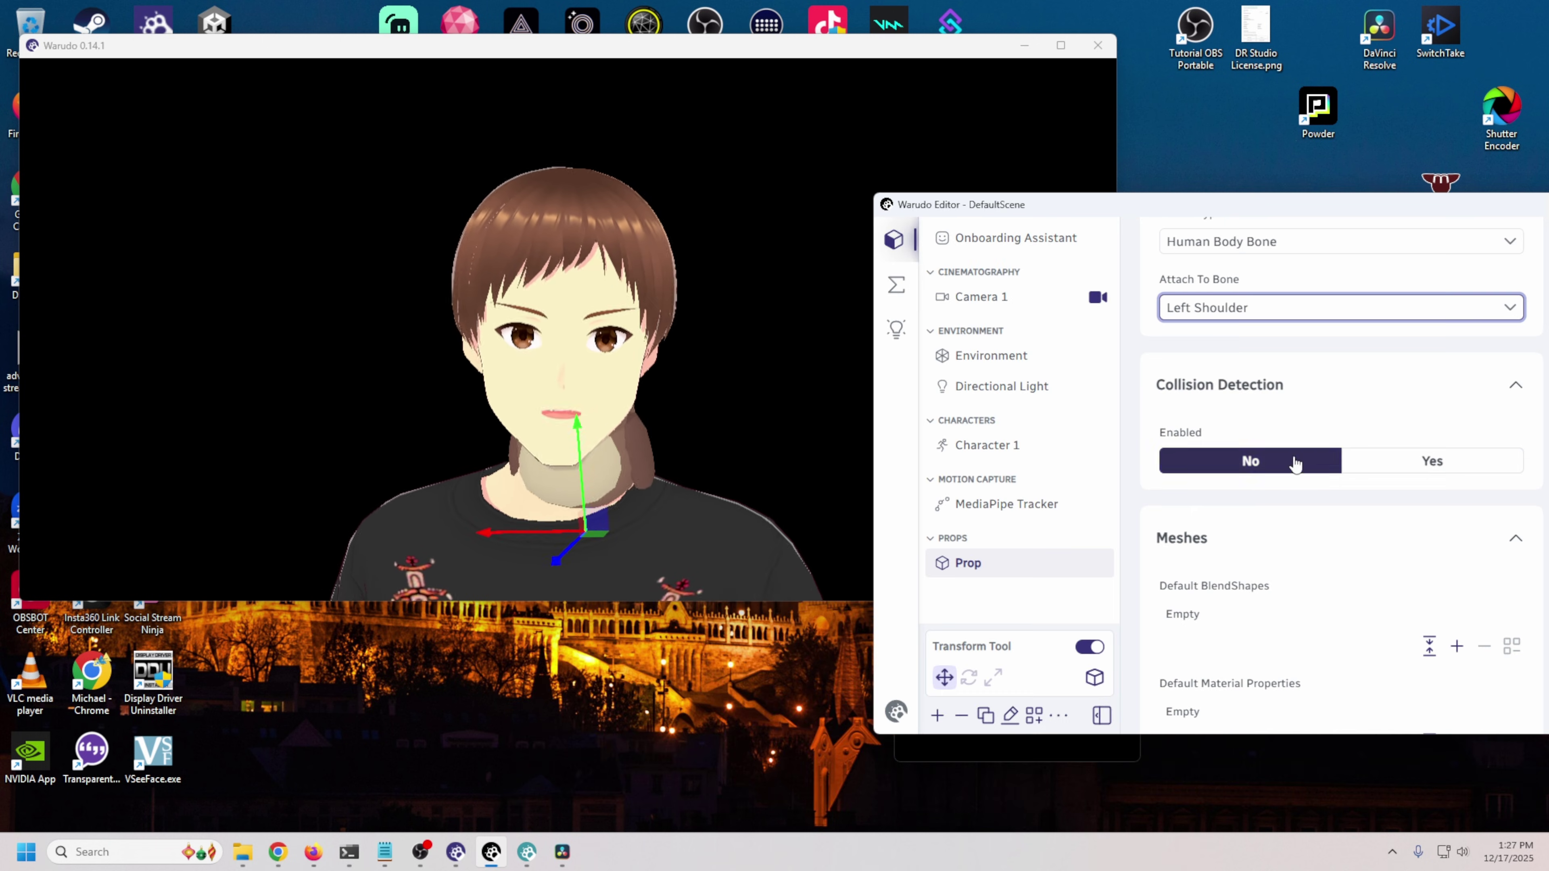
{"action": "scroll", "coordinate": [1278, 417], "scroll_direction": "up", "scroll_amount": 2}
{"action": "scroll", "coordinate": [1279, 417], "scroll_direction": "up", "scroll_amount": 5}
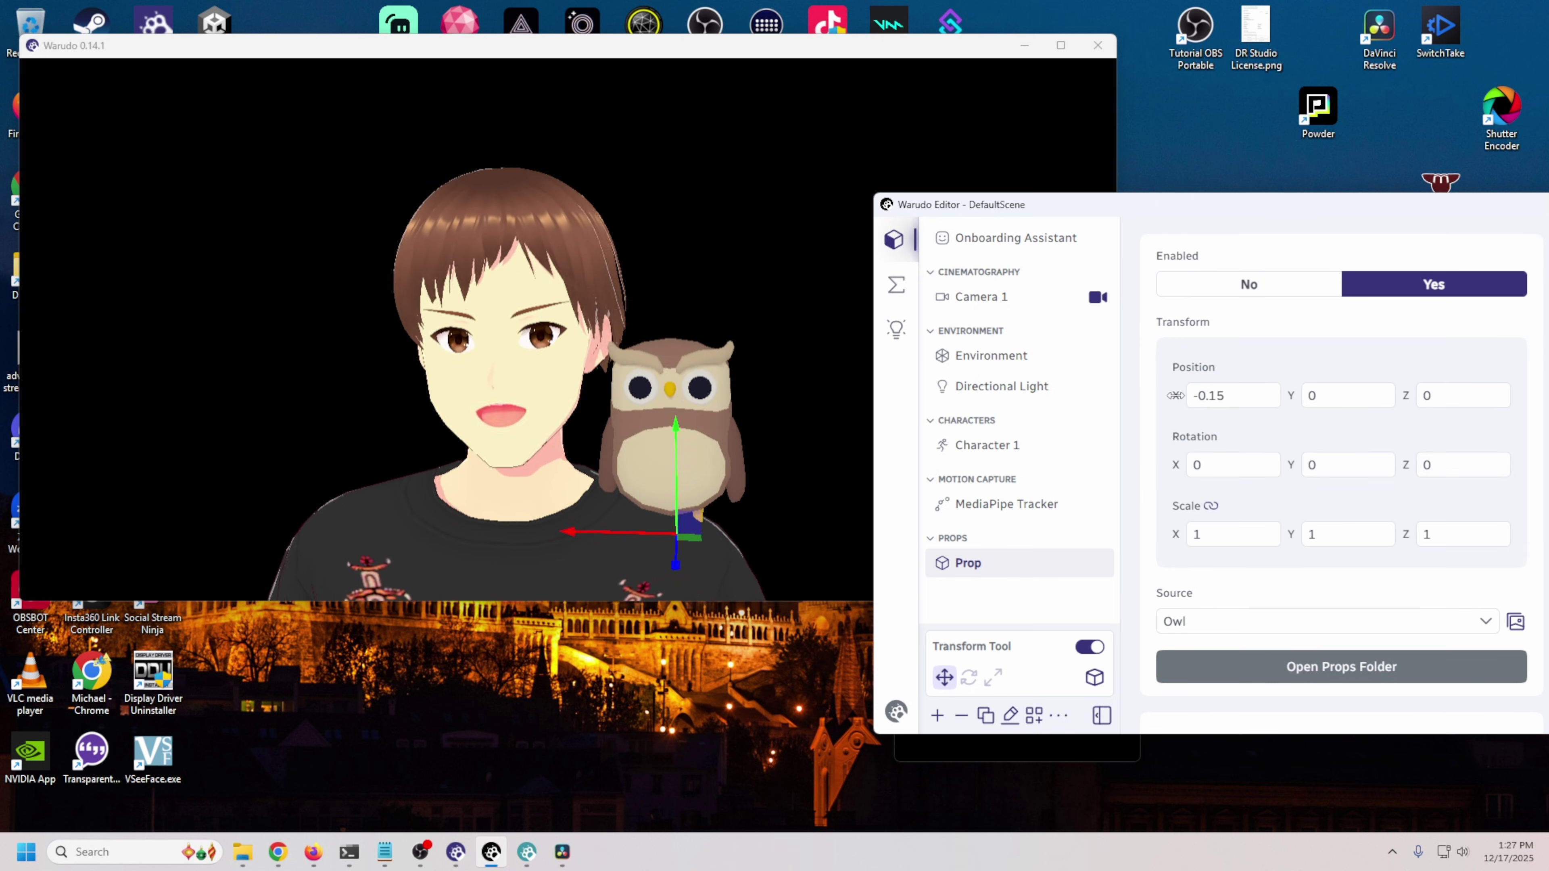
{"action": "left_click_drag", "start_coordinate": [1176, 395], "coordinate": [1158, 404]}
{"action": "scroll", "coordinate": [1280, 531], "scroll_direction": "down", "scroll_amount": 10}
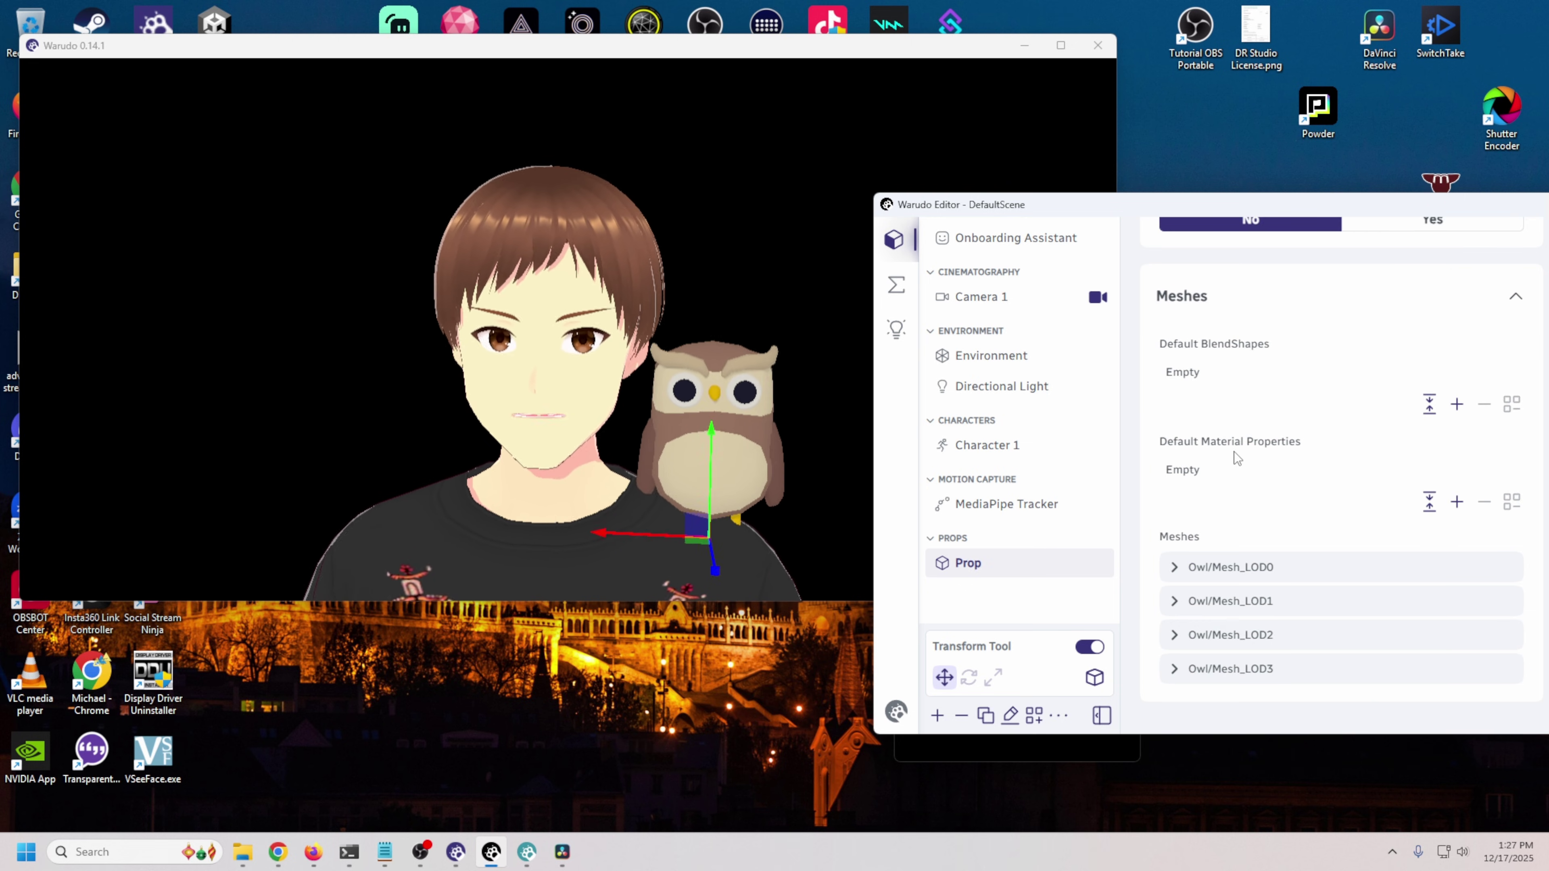
Step: Change the owl prop's attachment bone to Head
{"action": "scroll", "coordinate": [1234, 454], "scroll_direction": "up", "scroll_amount": 8}
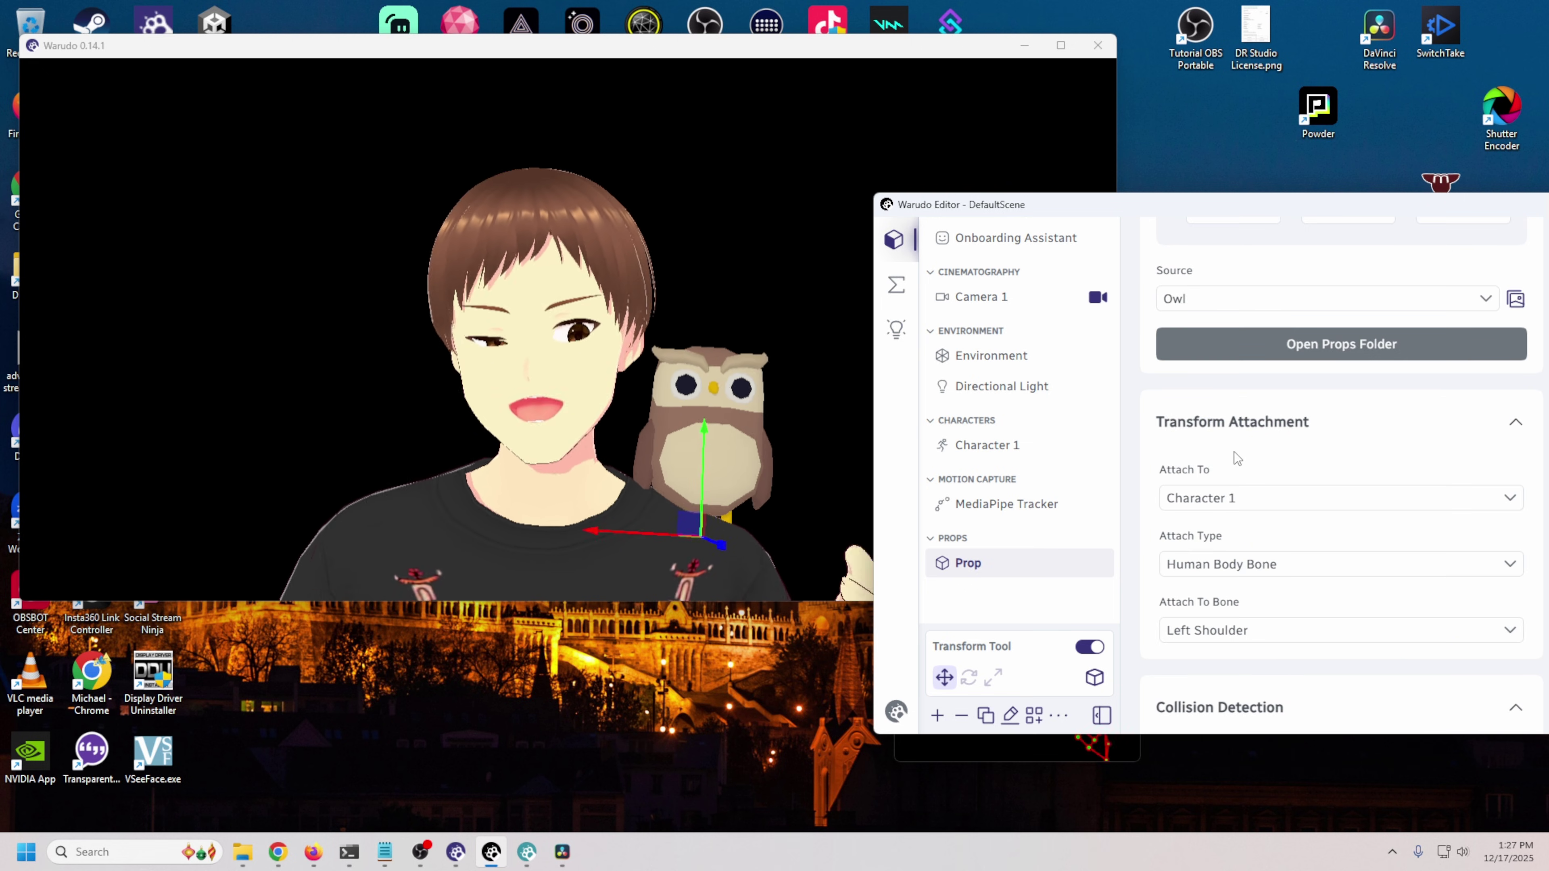
{"action": "scroll", "coordinate": [1234, 452], "scroll_direction": "down", "scroll_amount": 1}
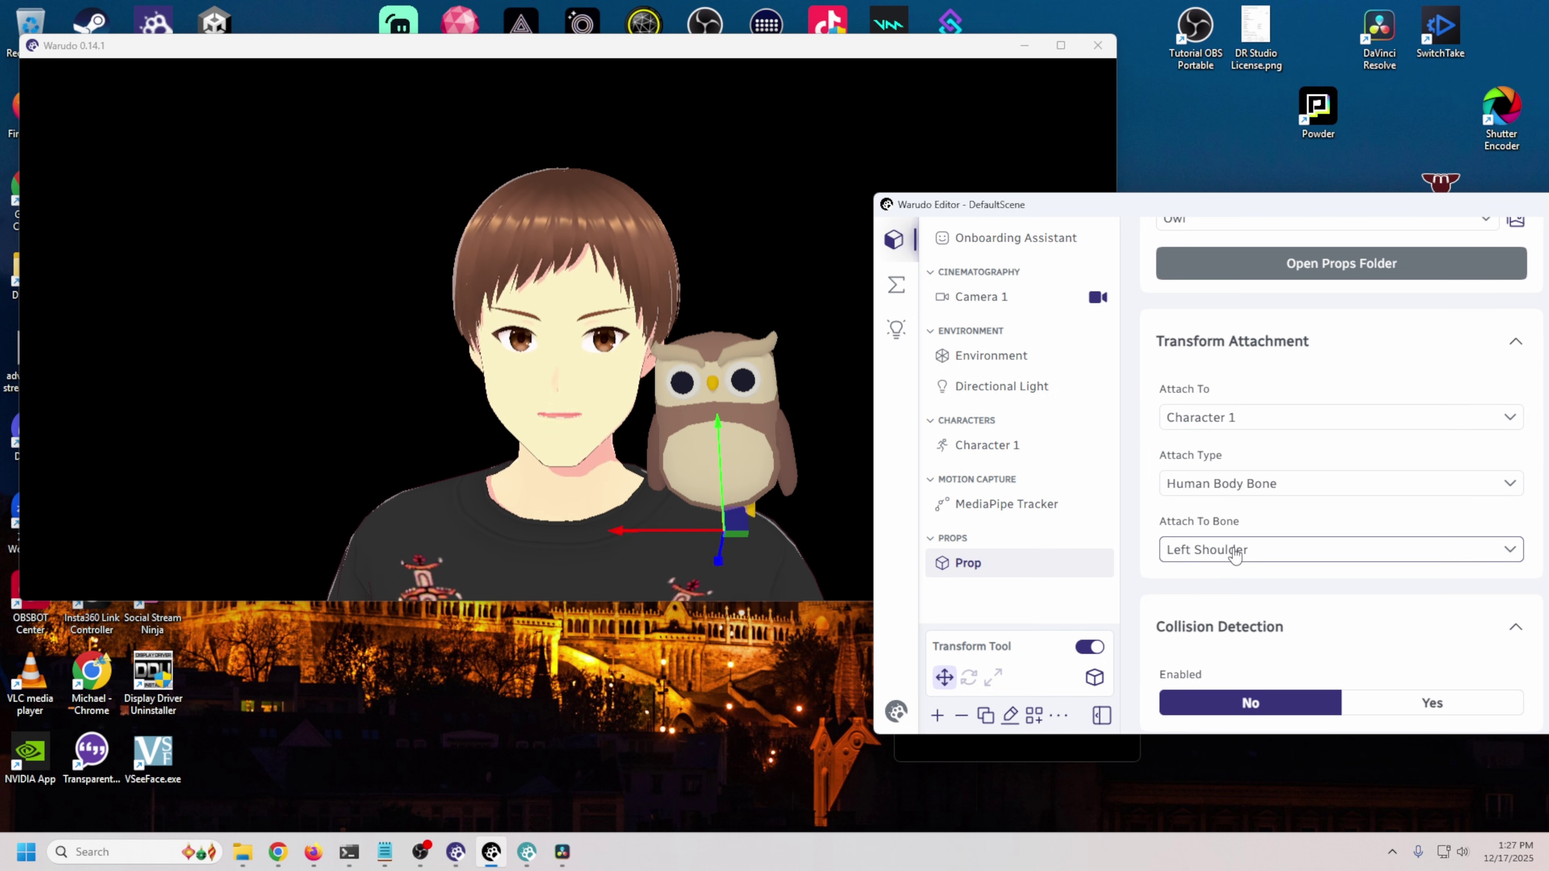
{"action": "left_click", "coordinate": [1235, 548]}
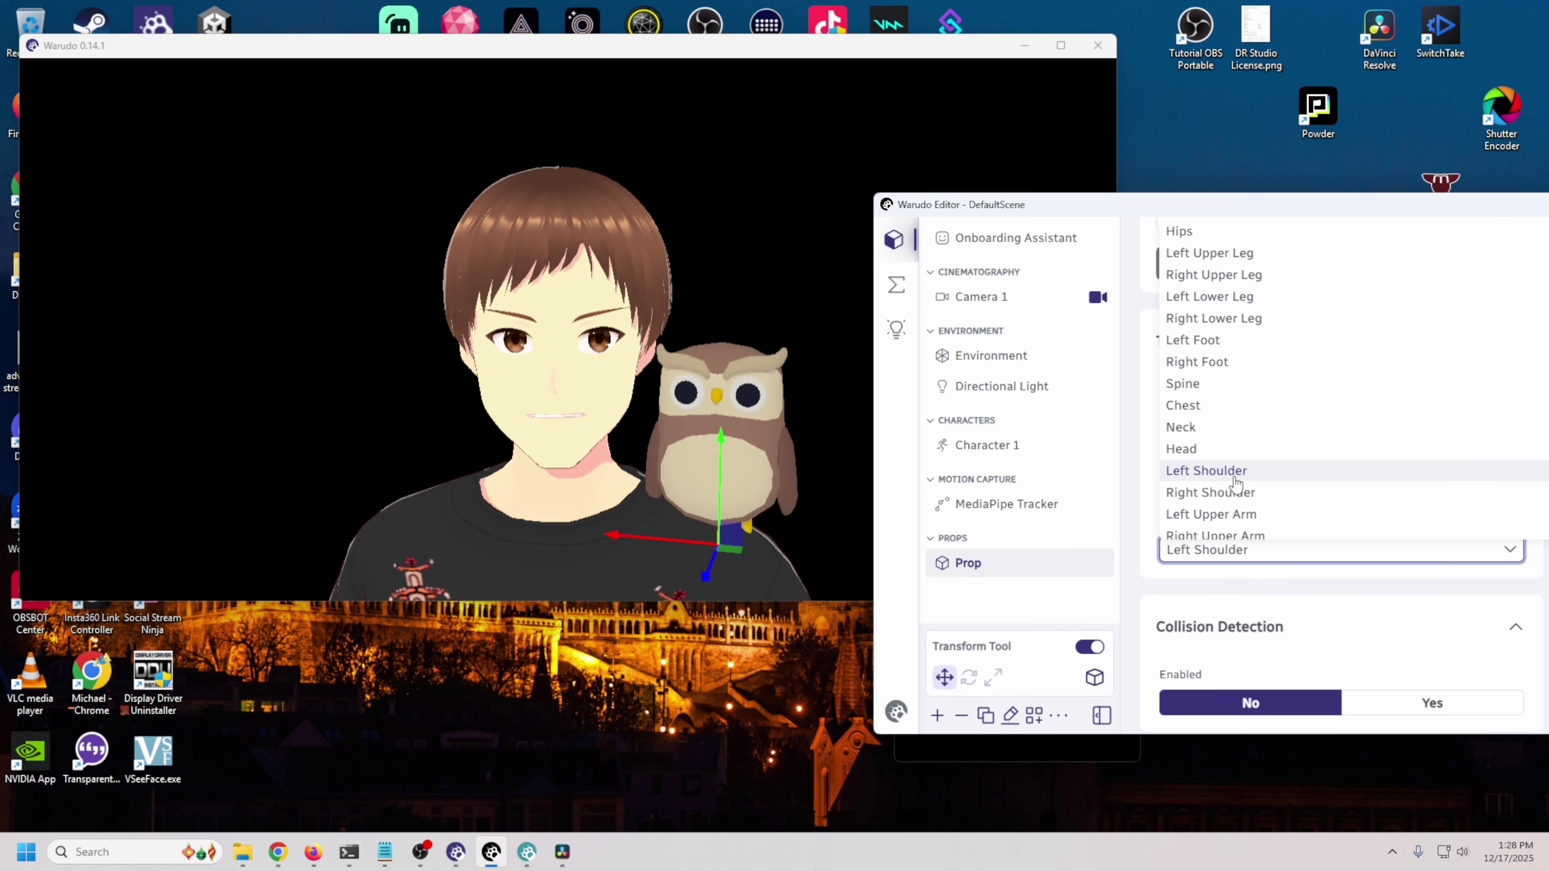
{"action": "scroll", "coordinate": [1238, 455], "scroll_direction": "down", "scroll_amount": 1}
{"action": "left_click", "coordinate": [1183, 373]}
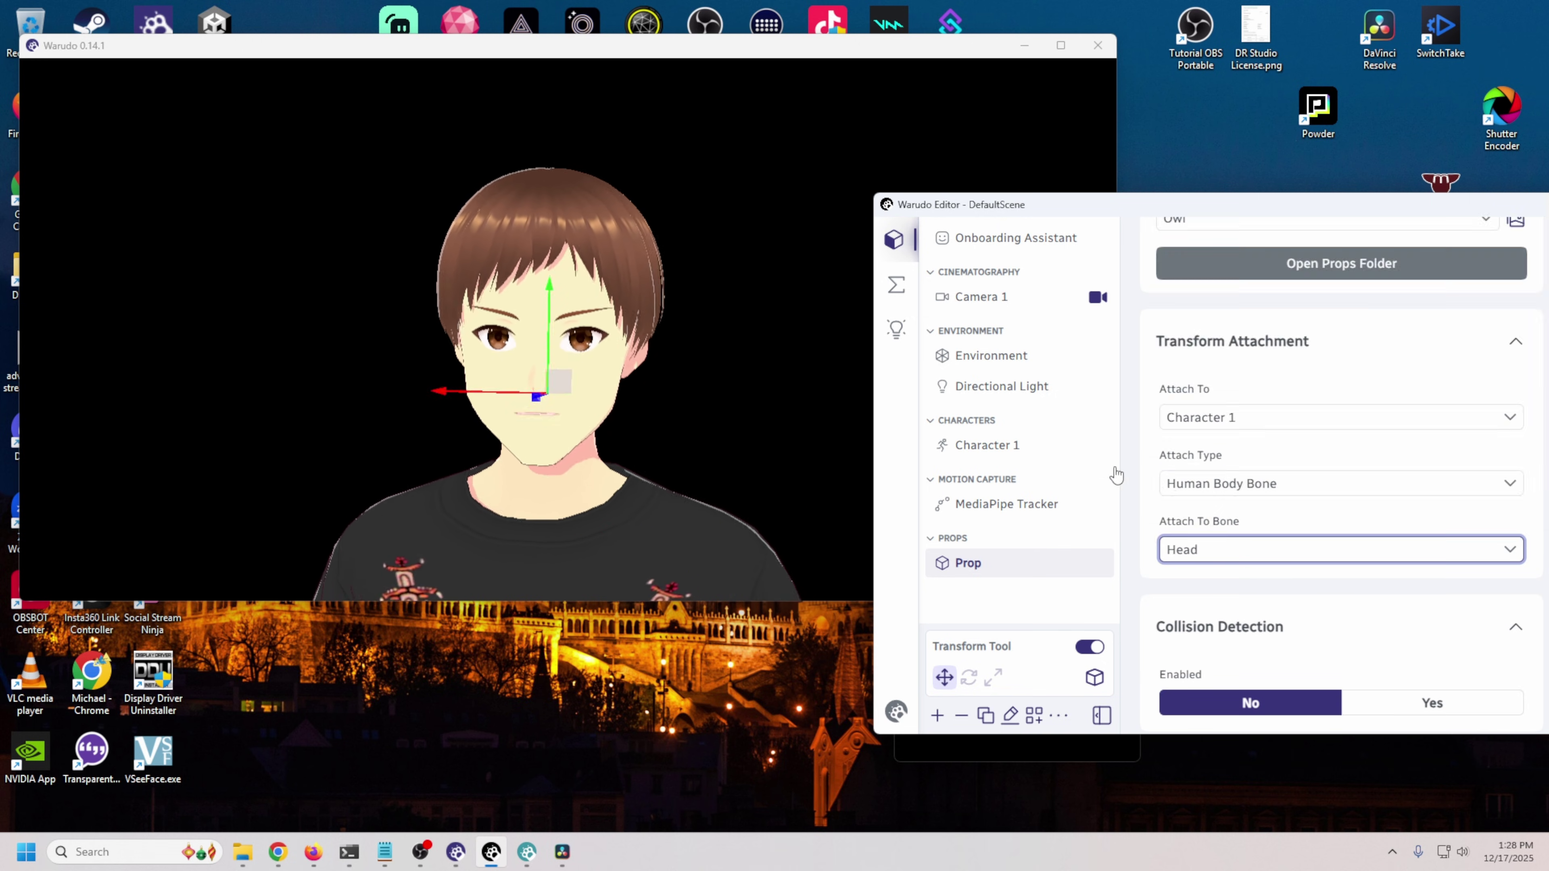
Step: Set the owl prop's X position to 0.23 to bring it out beside the head
{"action": "scroll", "coordinate": [1226, 568], "scroll_direction": "down", "scroll_amount": 1}
{"action": "scroll", "coordinate": [1222, 581], "scroll_direction": "down", "scroll_amount": 5}
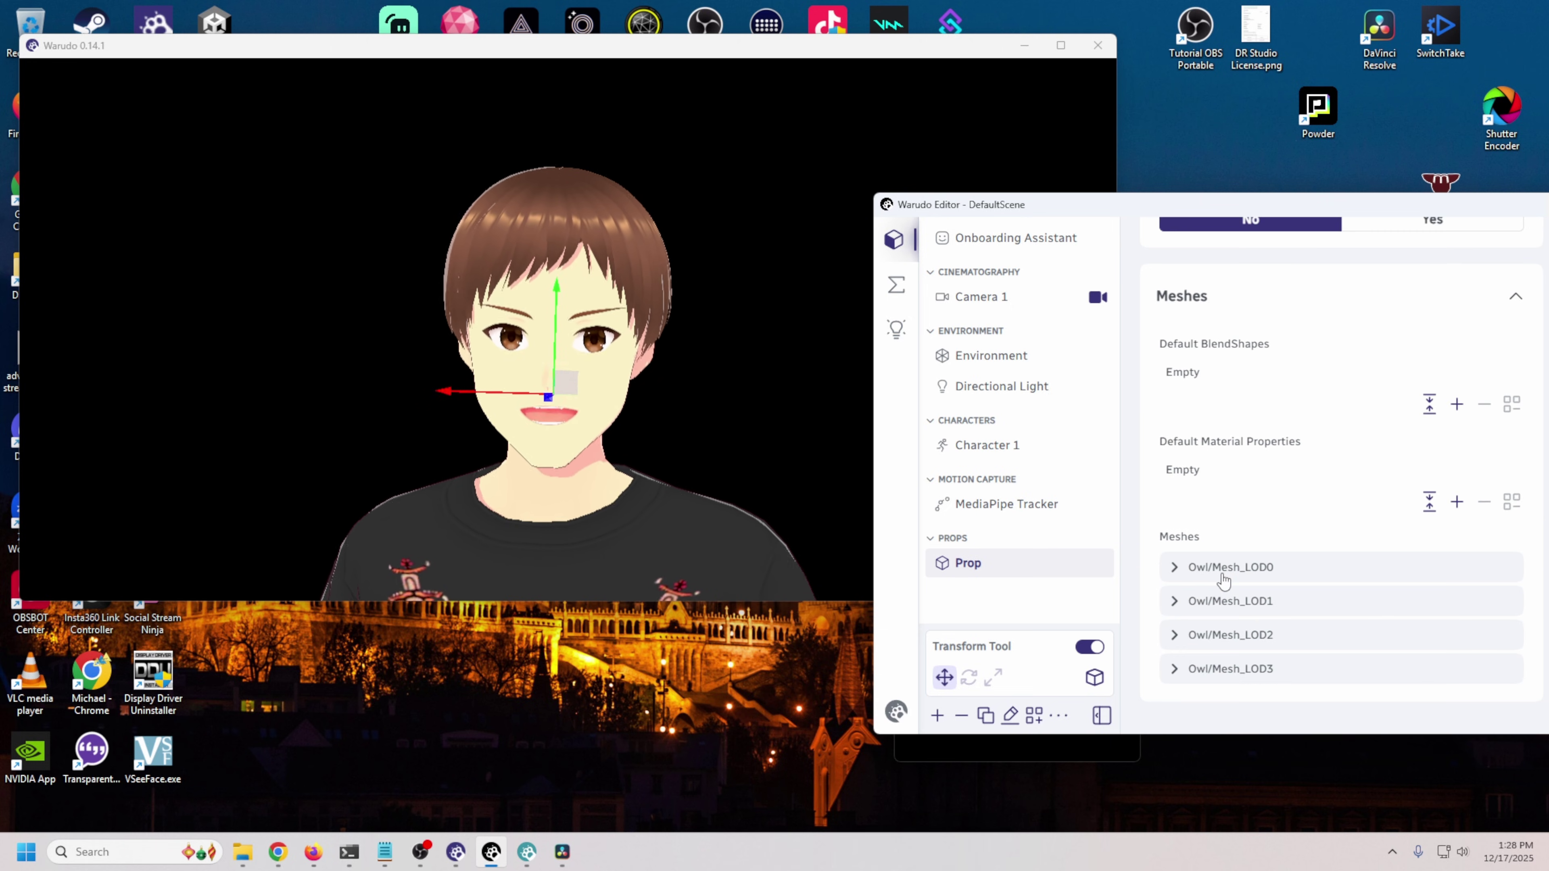
{"action": "scroll", "coordinate": [1226, 570], "scroll_direction": "up", "scroll_amount": 8}
{"action": "scroll", "coordinate": [1222, 568], "scroll_direction": "up", "scroll_amount": 5}
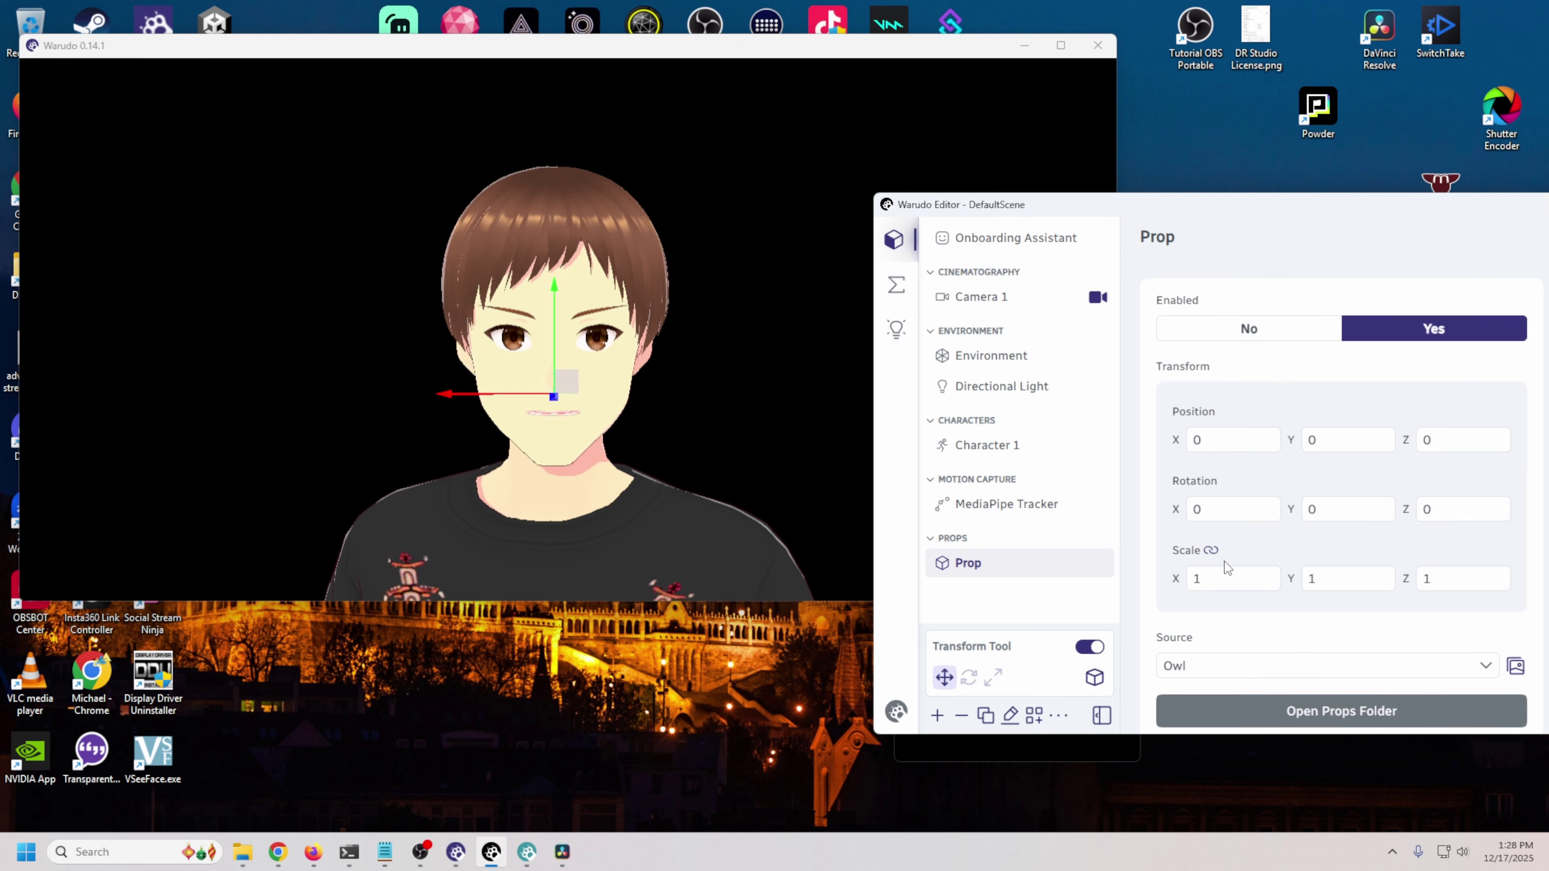
{"action": "left_click", "coordinate": [1211, 452]}
{"action": "type", "text": ".09"}
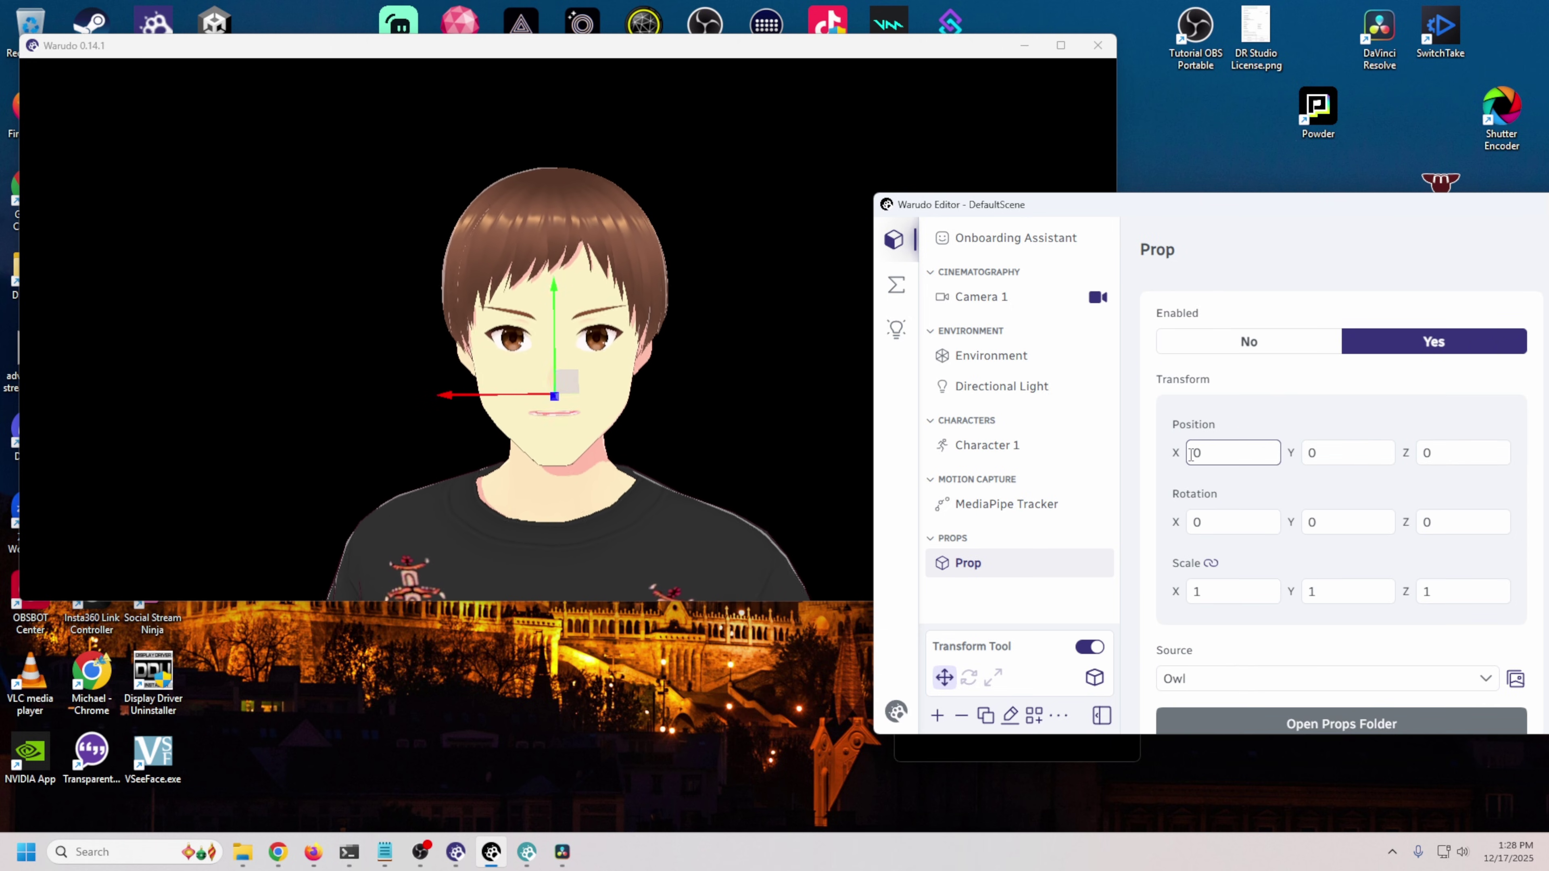
{"action": "key", "text": "Return"}
{"action": "key", "text": "BackSpace"}
{"action": "key", "text": "BackSpace"}
{"action": "type", "text": "23"}
Step: Place the owl on top of the avatar's head with Y position 0.25 and X position -0.01
{"action": "left_click", "coordinate": [1305, 453]}
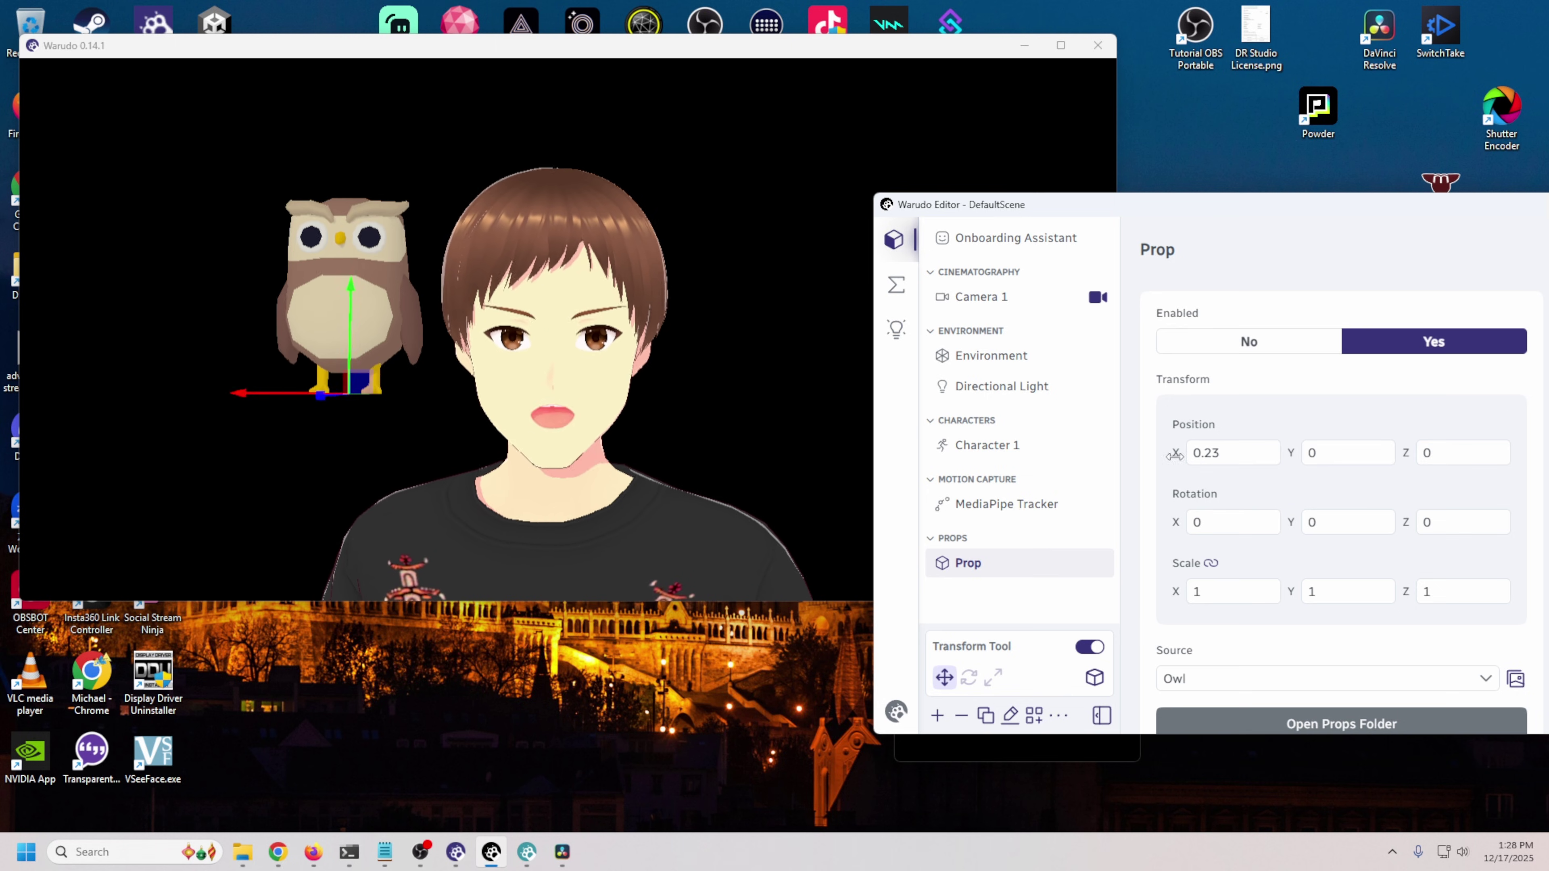
{"action": "type", "text": ".25"}
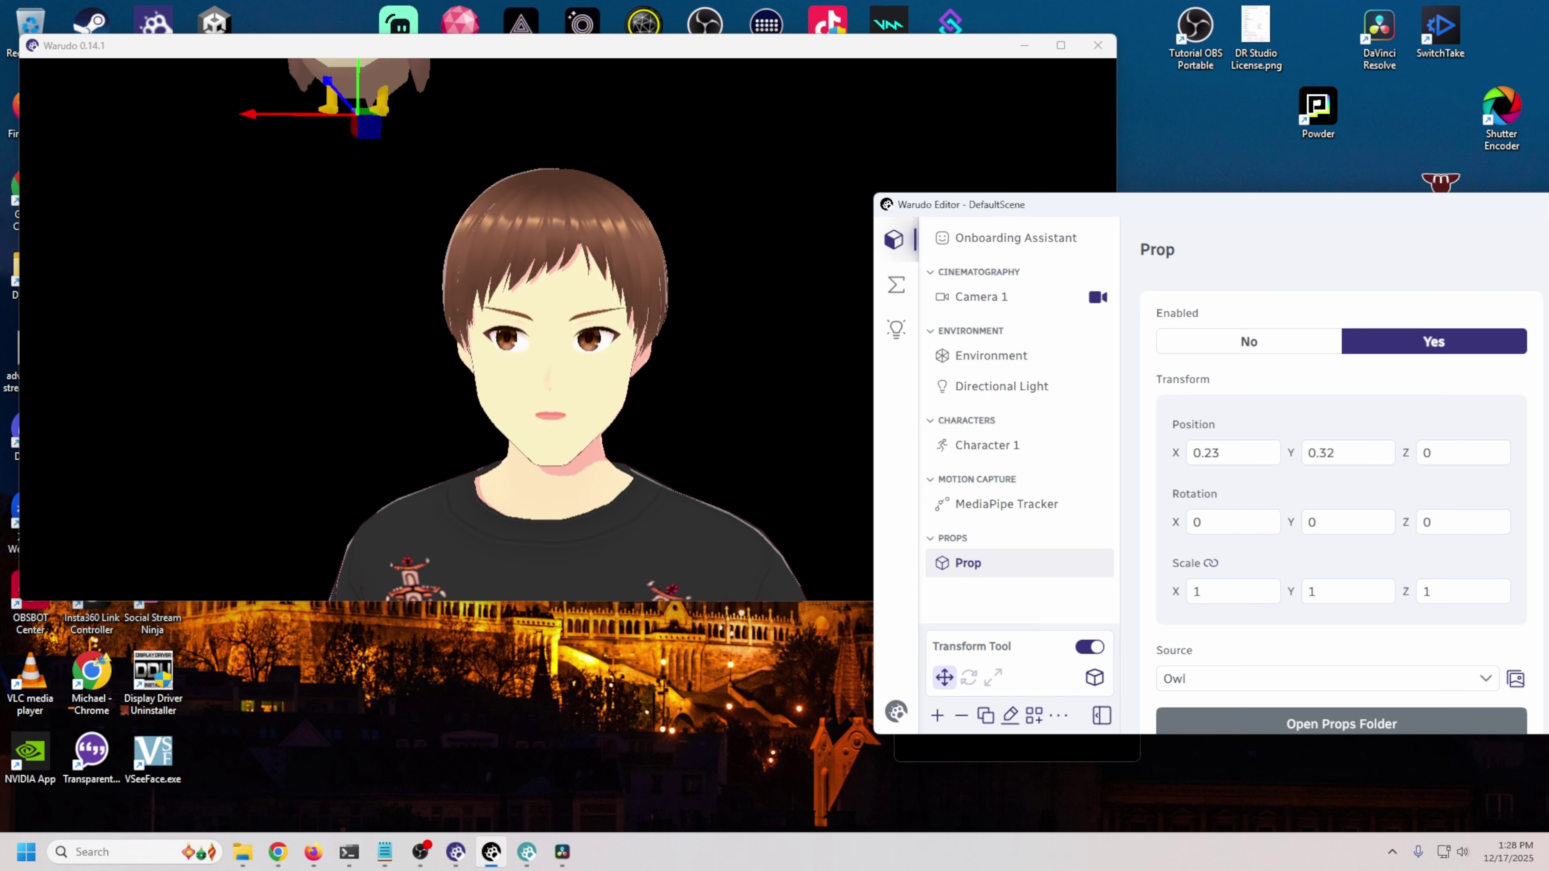
{"action": "double_click", "coordinate": [1232, 453]}
{"action": "type", "text": "-0.03"}
{"action": "key", "text": "Return"}
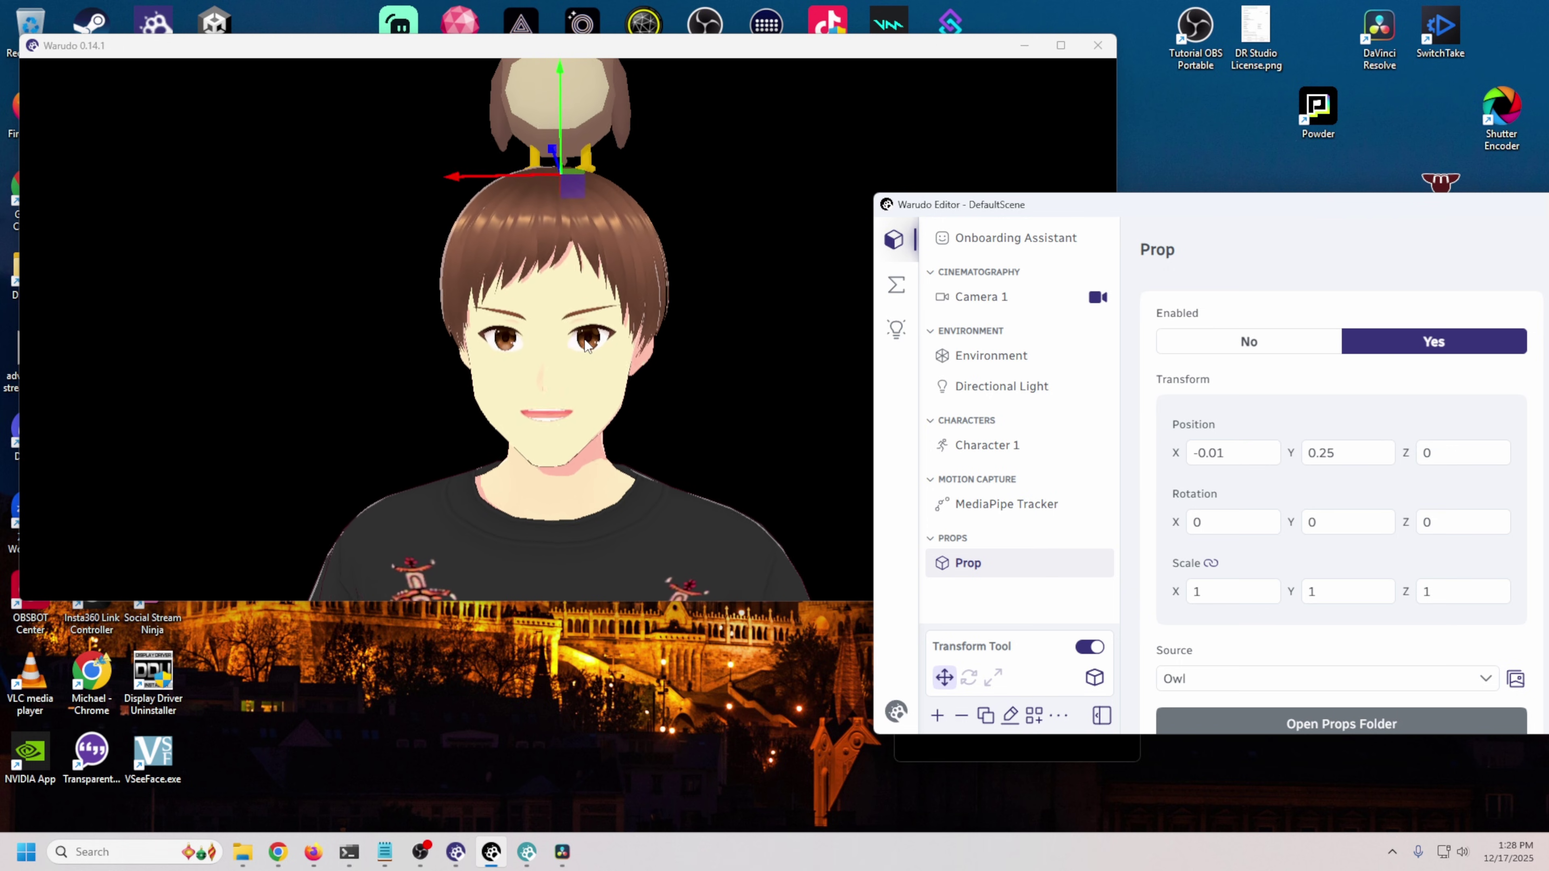
Step: Check the owl on the avatar's head in the preview window, and turn off the Transform Tool
{"action": "left_click", "coordinate": [720, 345]}
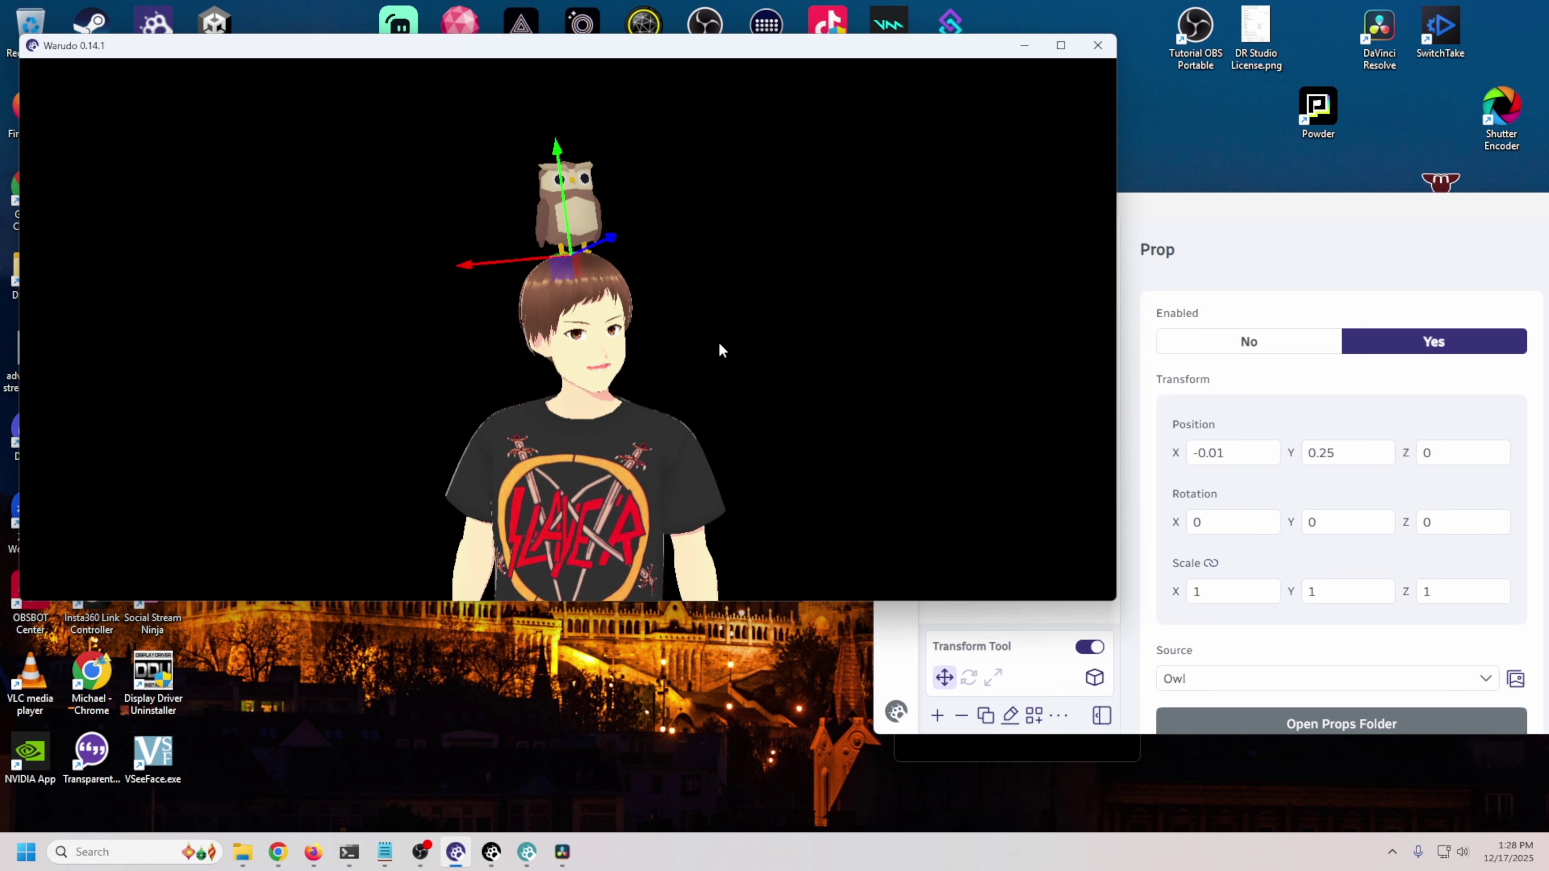
{"action": "left_click", "coordinate": [1222, 234]}
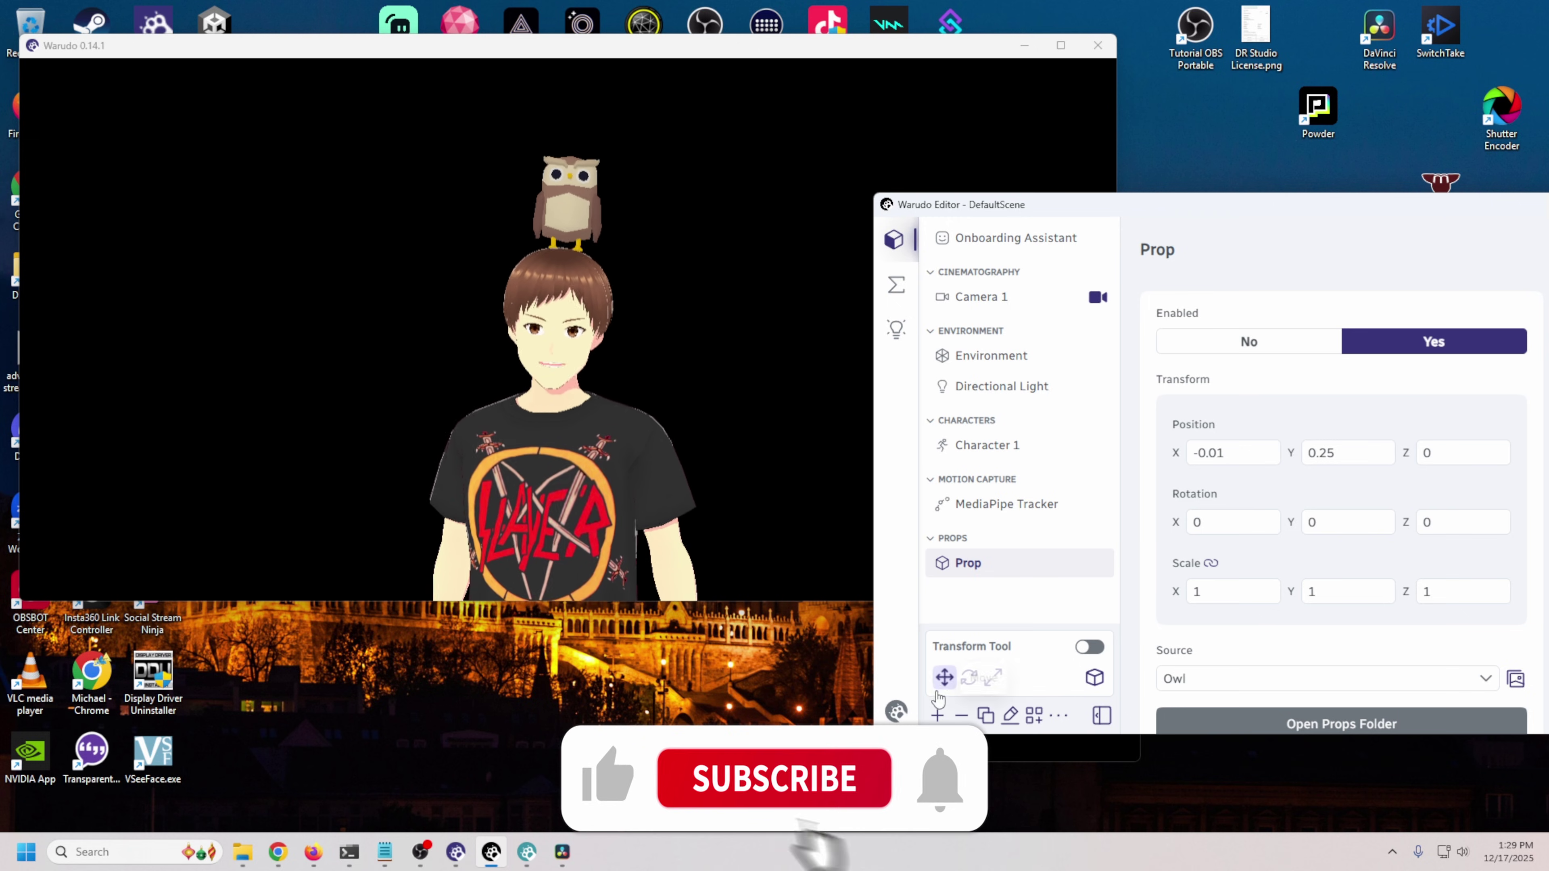
Step: Add a second Prop asset to the scene and look through its list of sources
{"action": "left_click", "coordinate": [938, 715]}
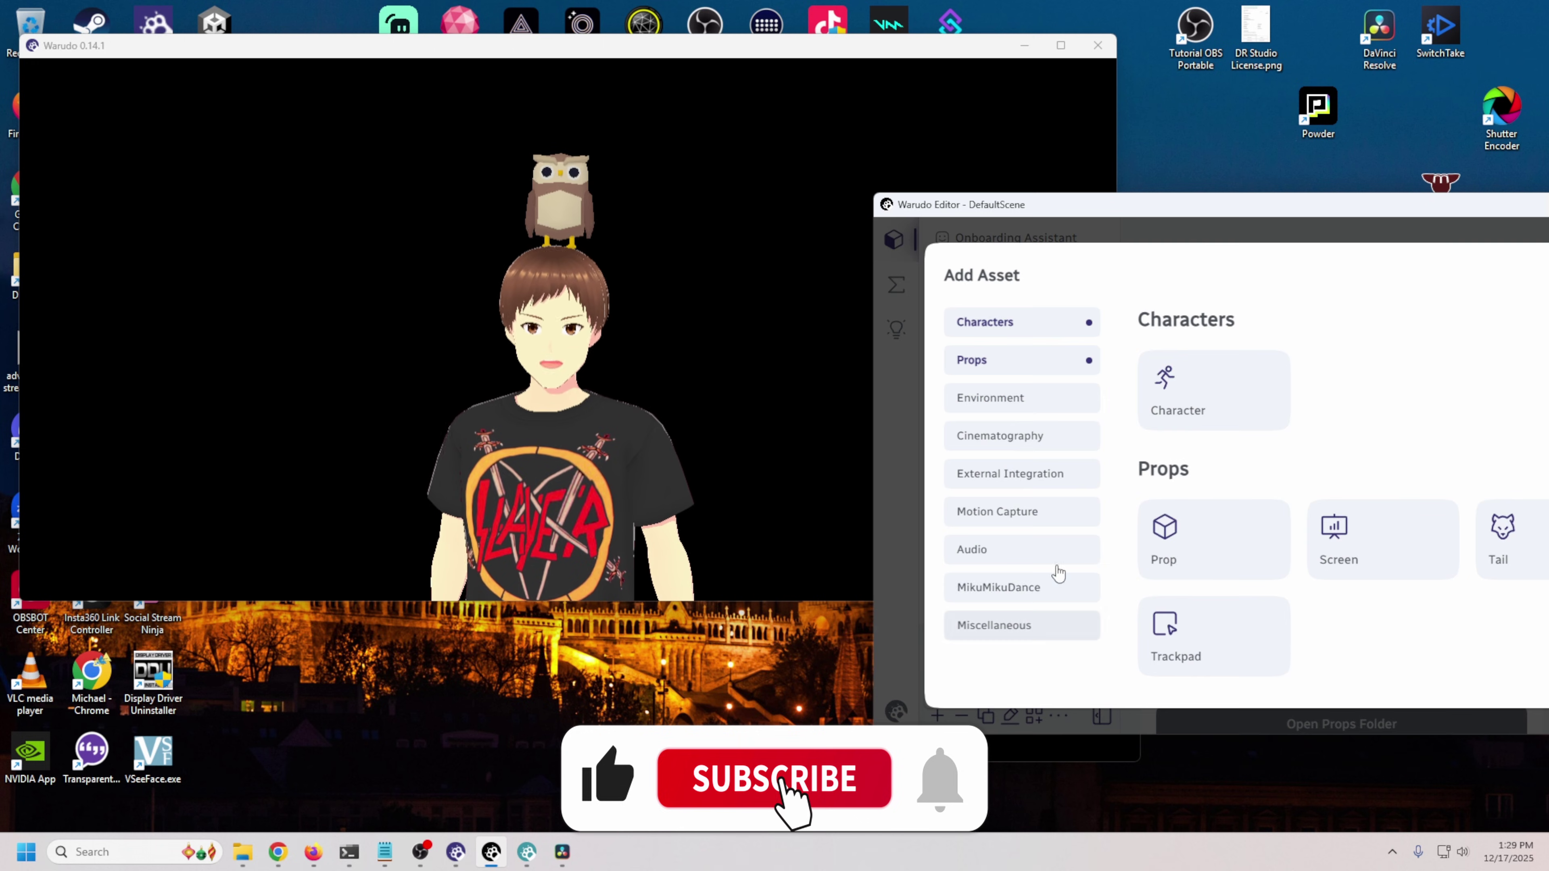
{"action": "left_click", "coordinate": [1147, 515]}
{"action": "scroll", "coordinate": [1189, 440], "scroll_direction": "down", "scroll_amount": 5}
{"action": "left_click", "coordinate": [1256, 355]}
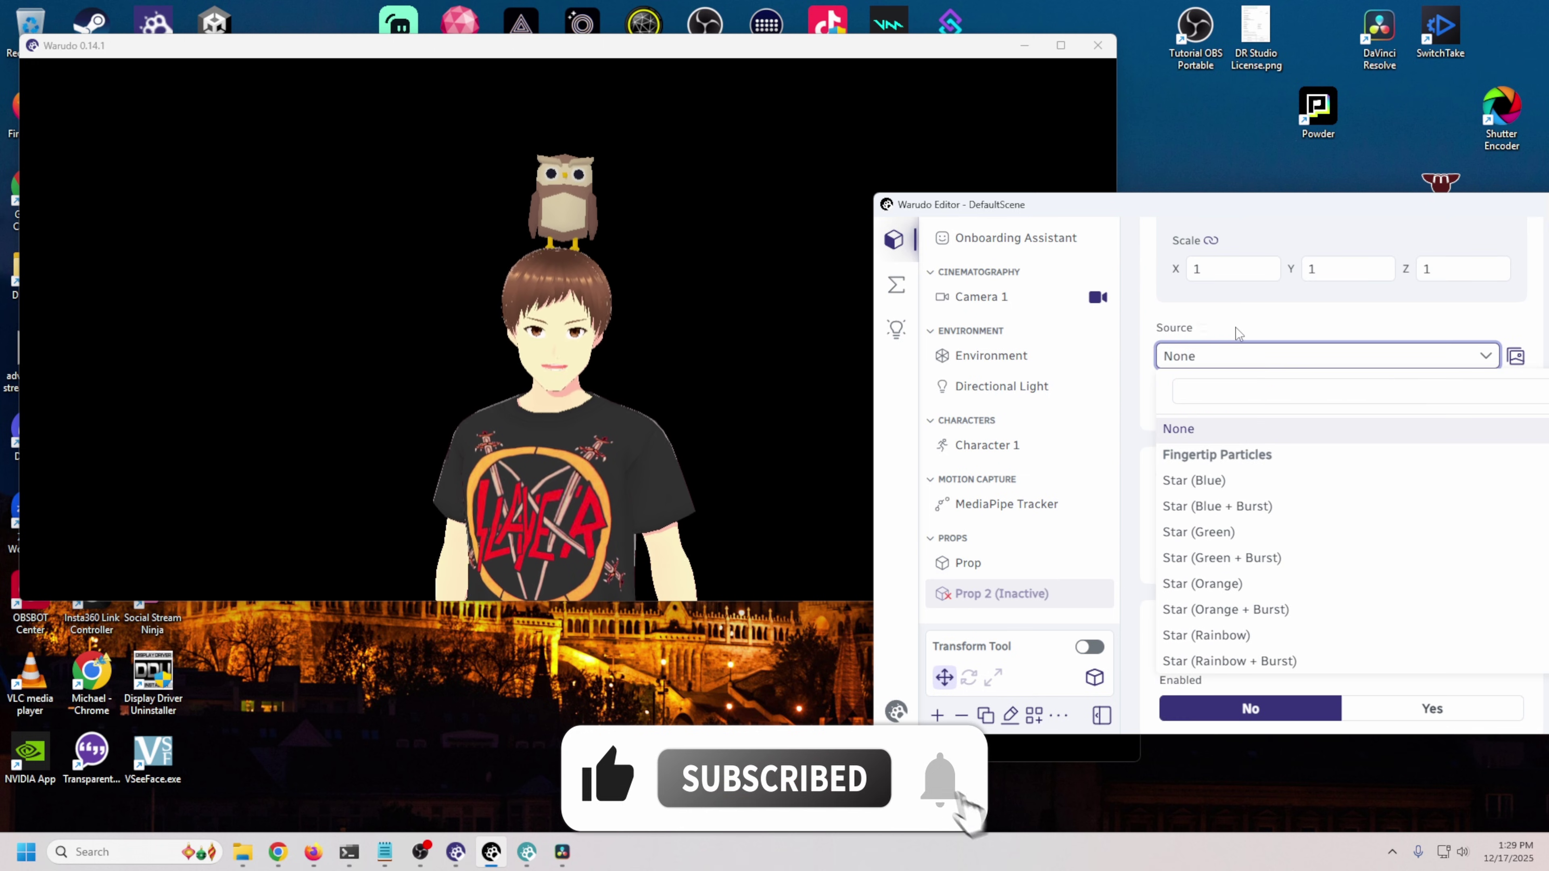
{"action": "scroll", "coordinate": [1256, 334], "scroll_direction": "down", "scroll_amount": 3}
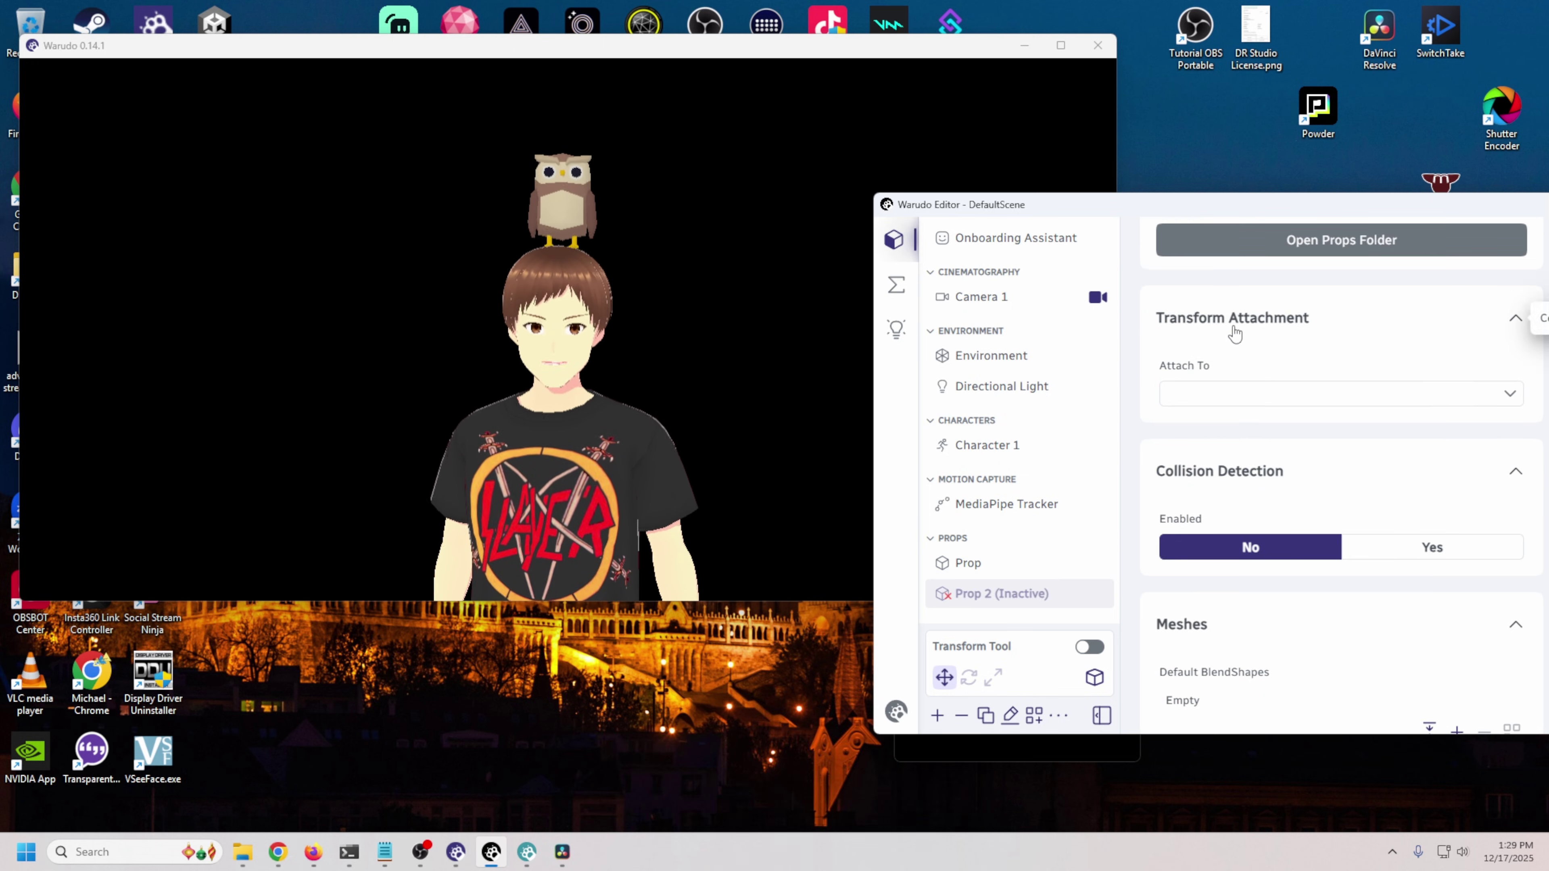
Step: Attach Prop 2 to Character 1 using the Human Body Bone attach type and the Left Hand bone
{"action": "left_click", "coordinate": [1254, 404]}
{"action": "left_click", "coordinate": [1223, 510]}
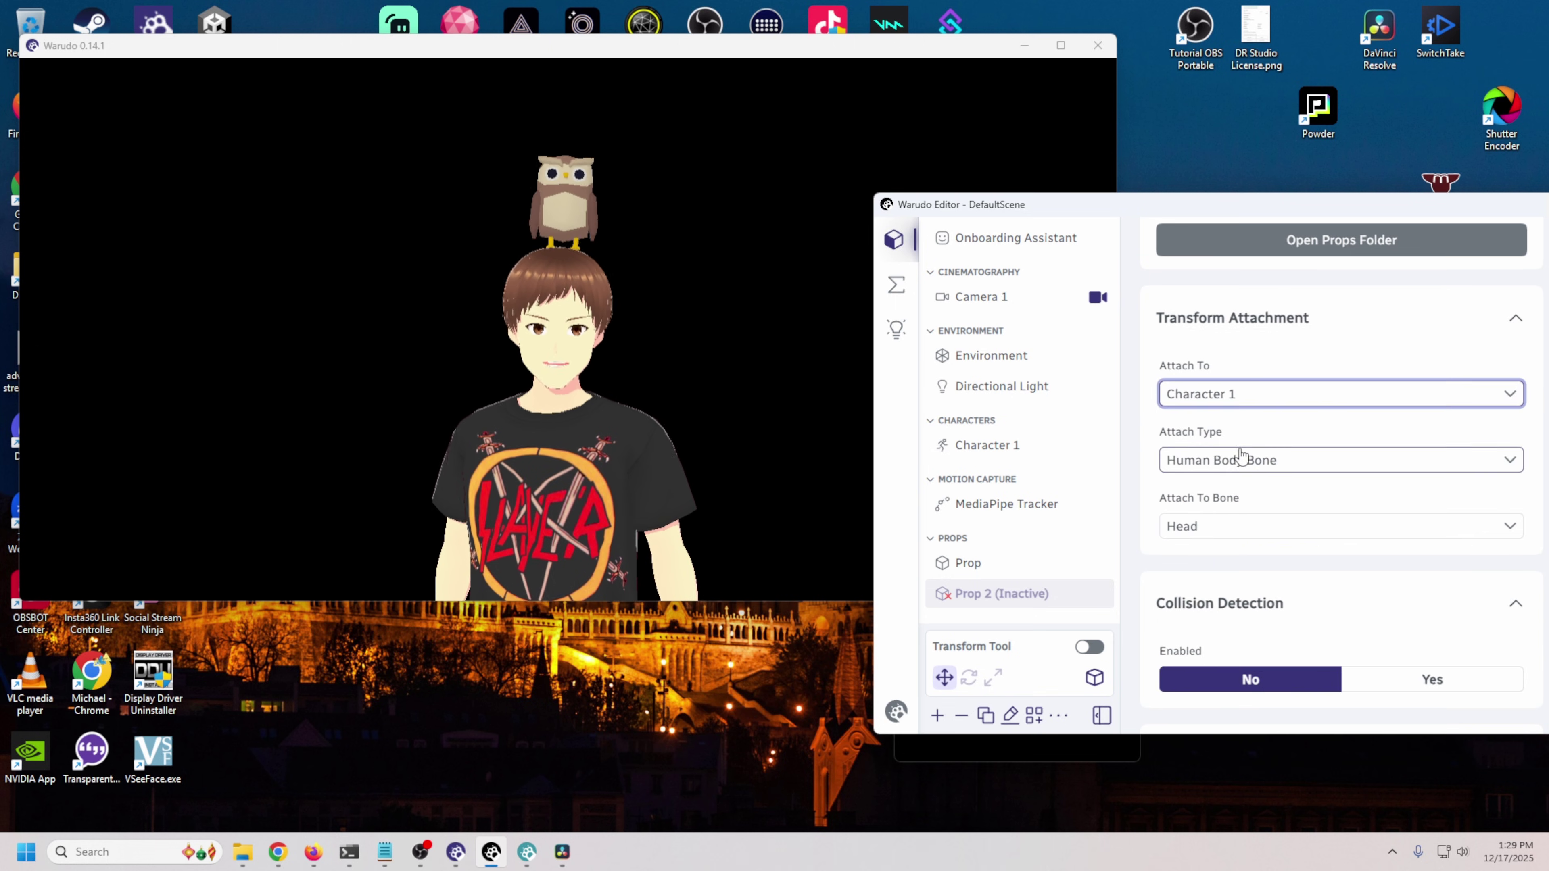
{"action": "scroll", "coordinate": [1246, 390], "scroll_direction": "down", "scroll_amount": 1}
{"action": "left_click", "coordinate": [1246, 388]}
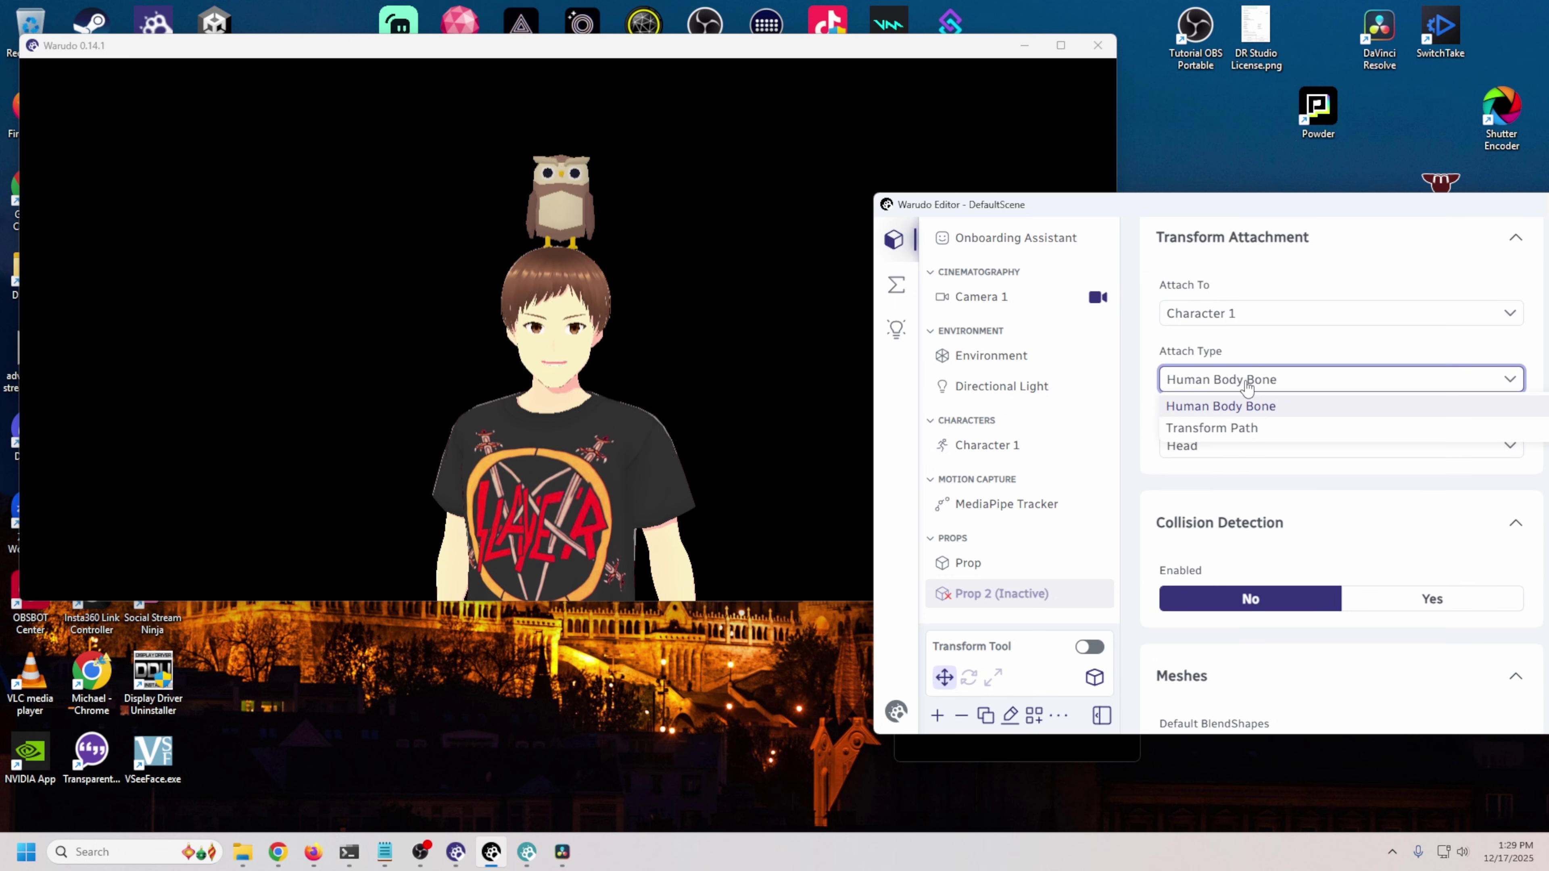
{"action": "left_click", "coordinate": [1242, 404]}
{"action": "left_click", "coordinate": [1222, 451]}
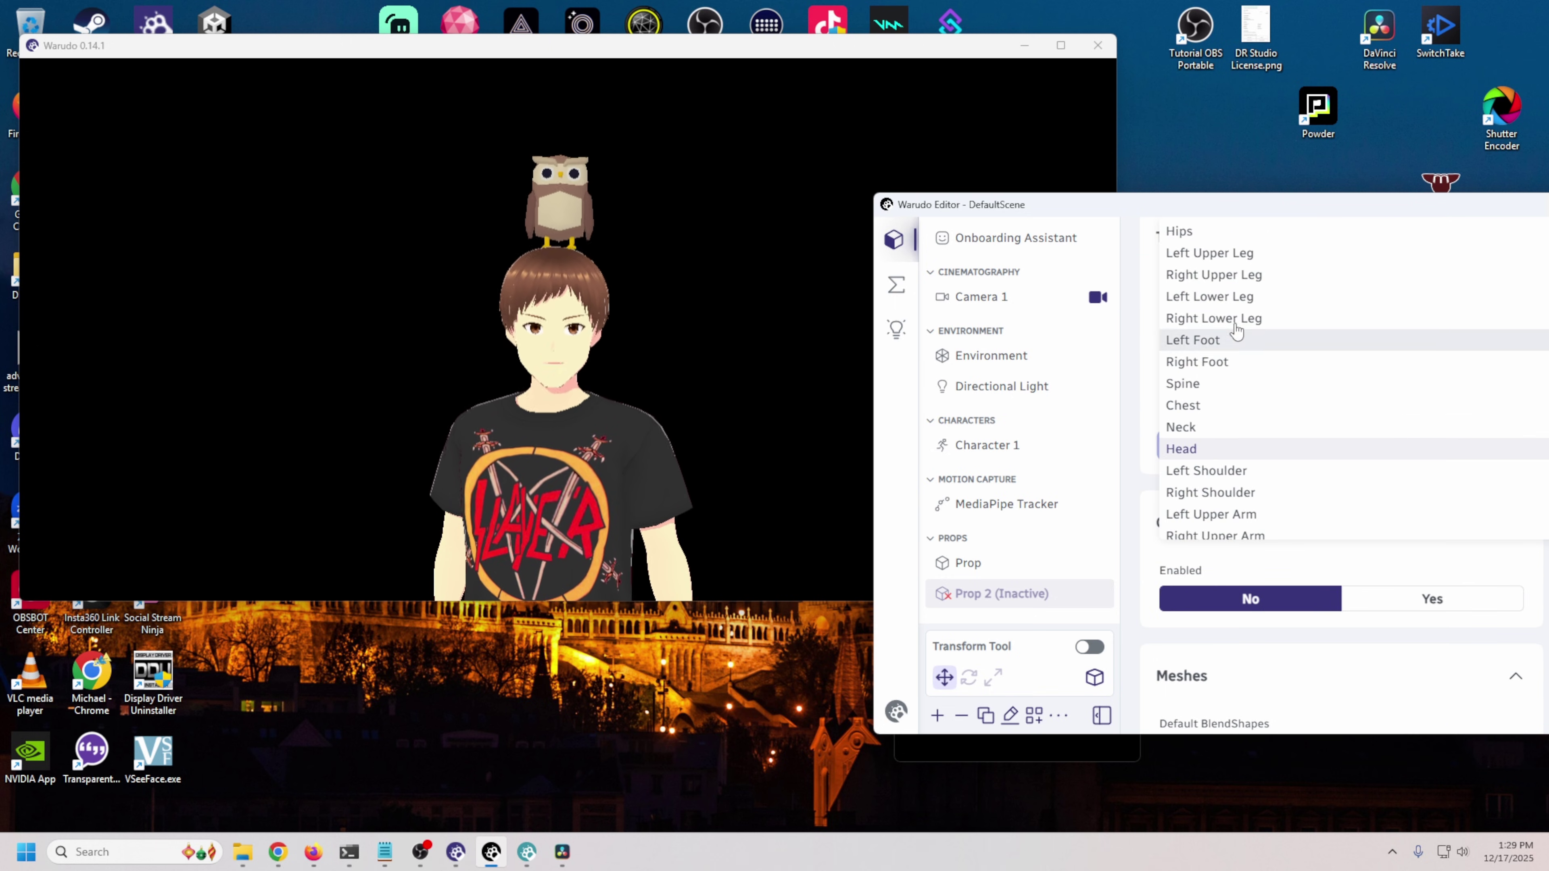
{"action": "scroll", "coordinate": [1250, 391], "scroll_direction": "down", "scroll_amount": 3}
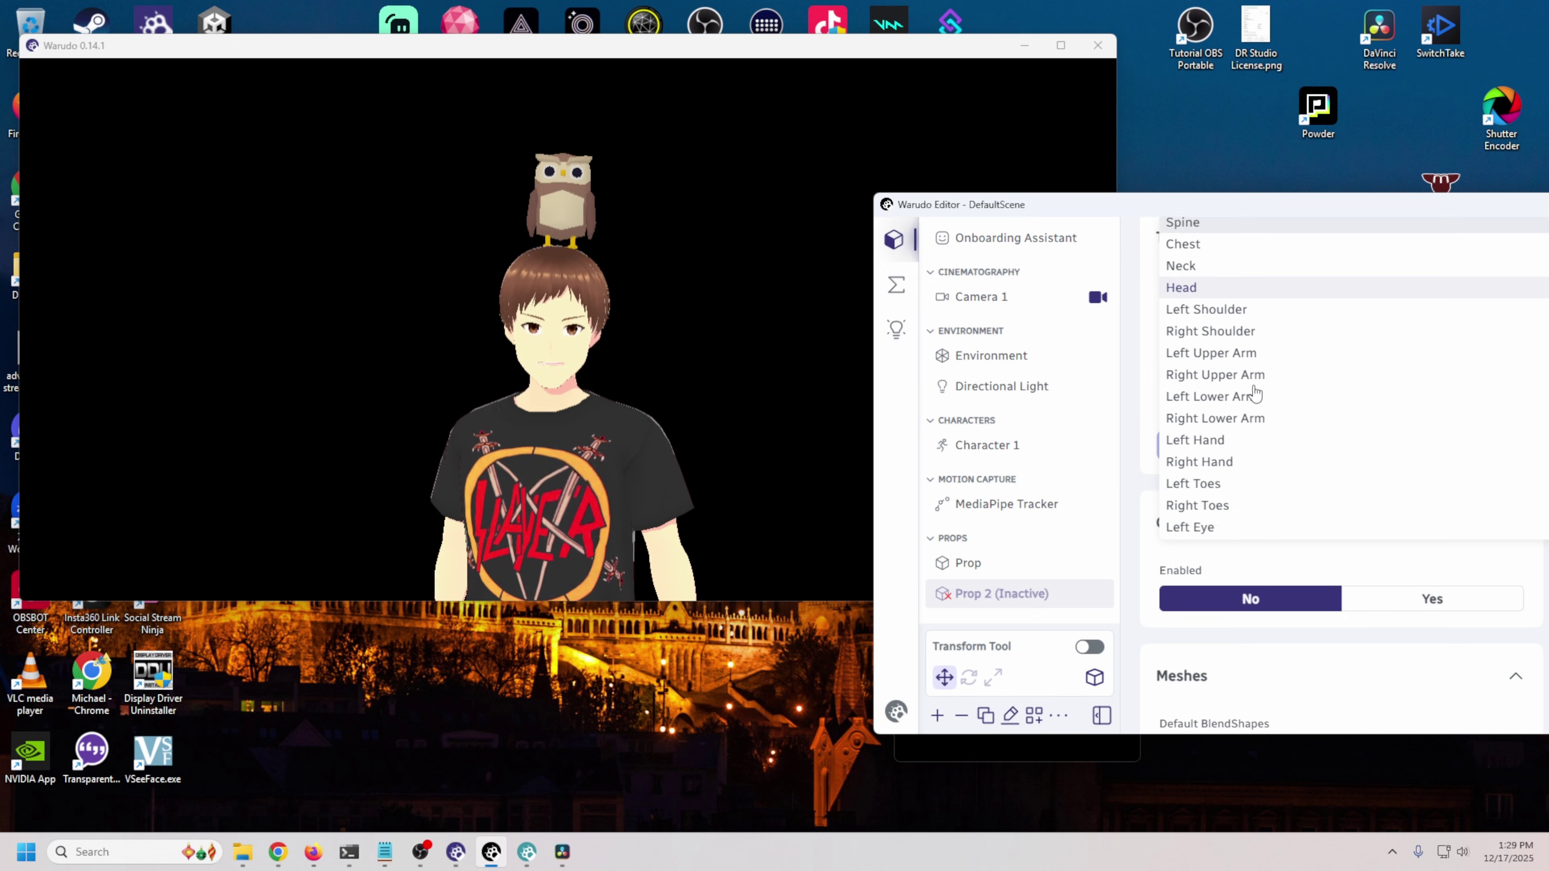
{"action": "left_click", "coordinate": [1244, 435]}
Step: Look through the hand poses for Prop 2 and set Override Hand Pose to Open
{"action": "scroll", "coordinate": [1228, 488], "scroll_direction": "down", "scroll_amount": 1}
{"action": "left_click", "coordinate": [1226, 431]}
{"action": "scroll", "coordinate": [1226, 435], "scroll_direction": "down", "scroll_amount": 3}
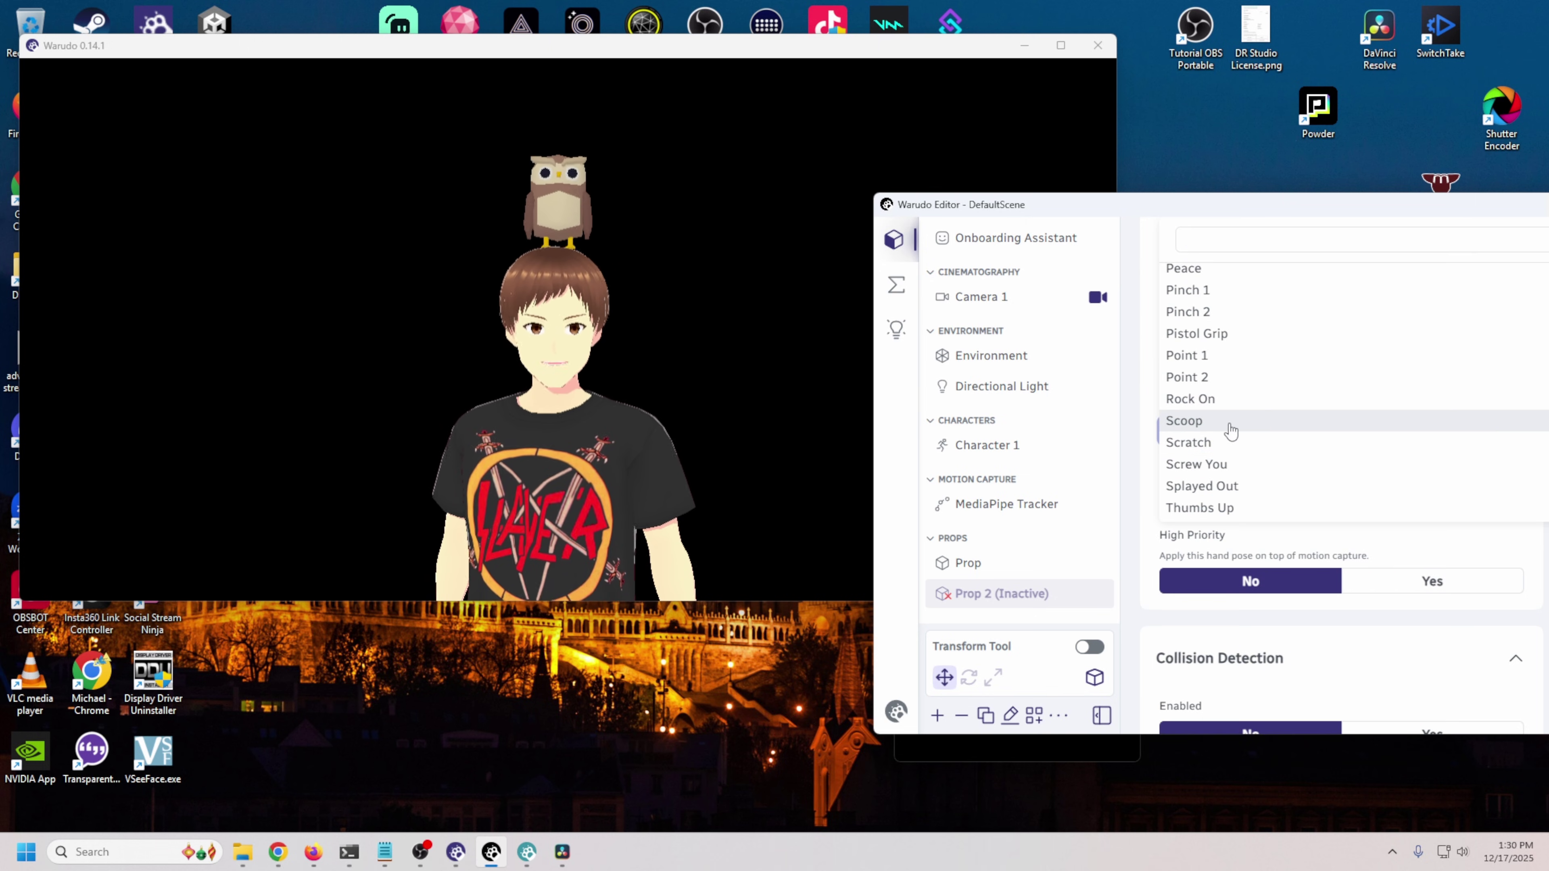
{"action": "scroll", "coordinate": [1231, 430], "scroll_direction": "up", "scroll_amount": 5}
{"action": "left_click", "coordinate": [1220, 330]}
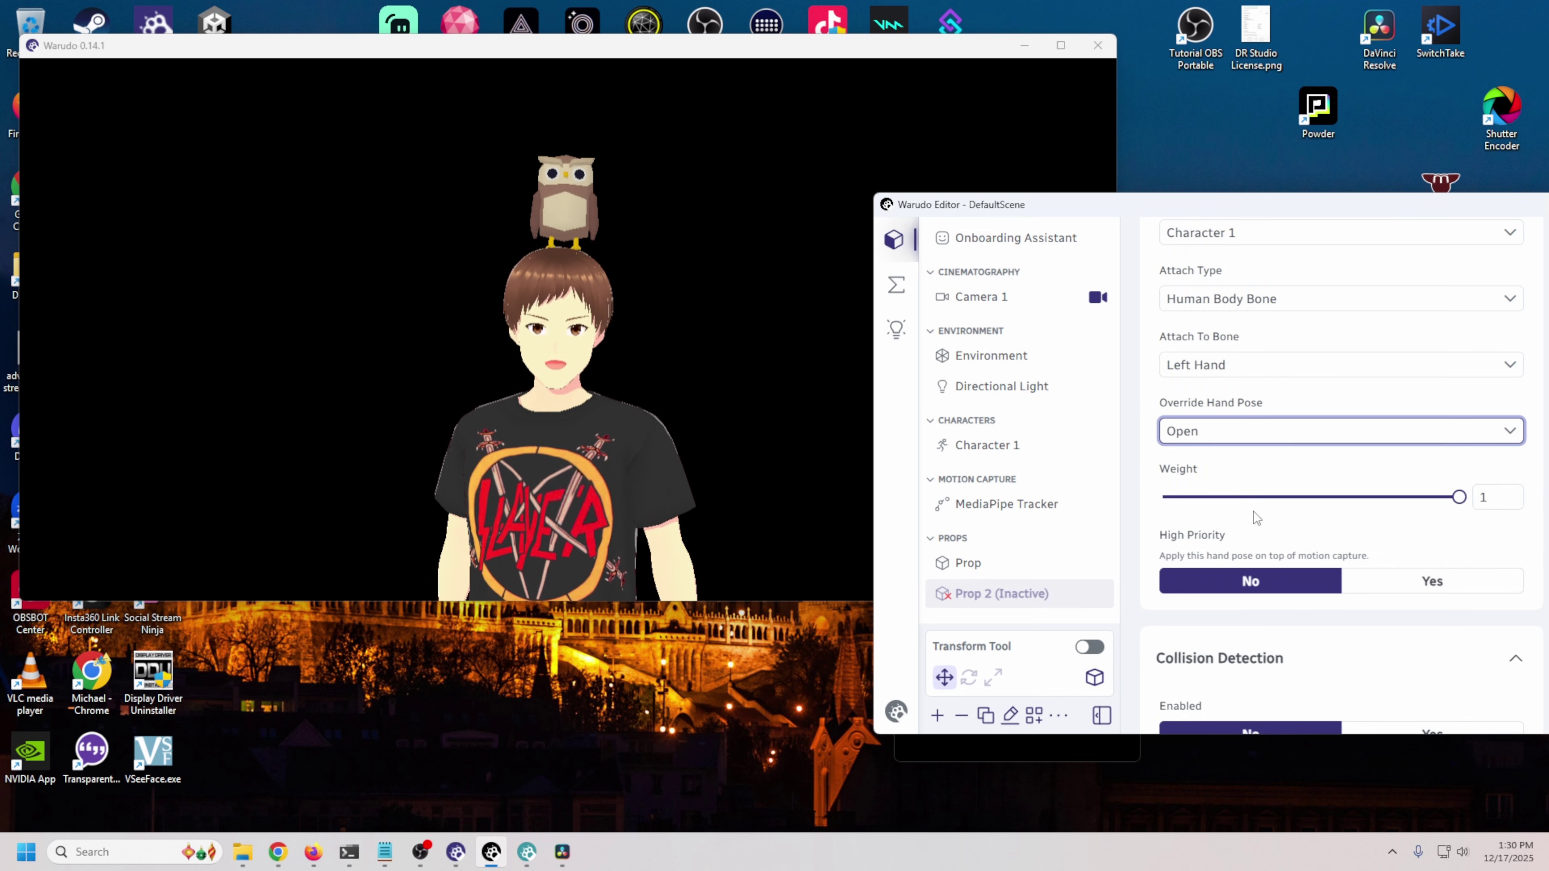
Step: Set Prop 2's source to Star (Green + Burst) and check the particles at the avatar's hand in the preview
{"action": "scroll", "coordinate": [1281, 482], "scroll_direction": "up", "scroll_amount": 5}
{"action": "left_click", "coordinate": [1318, 434]}
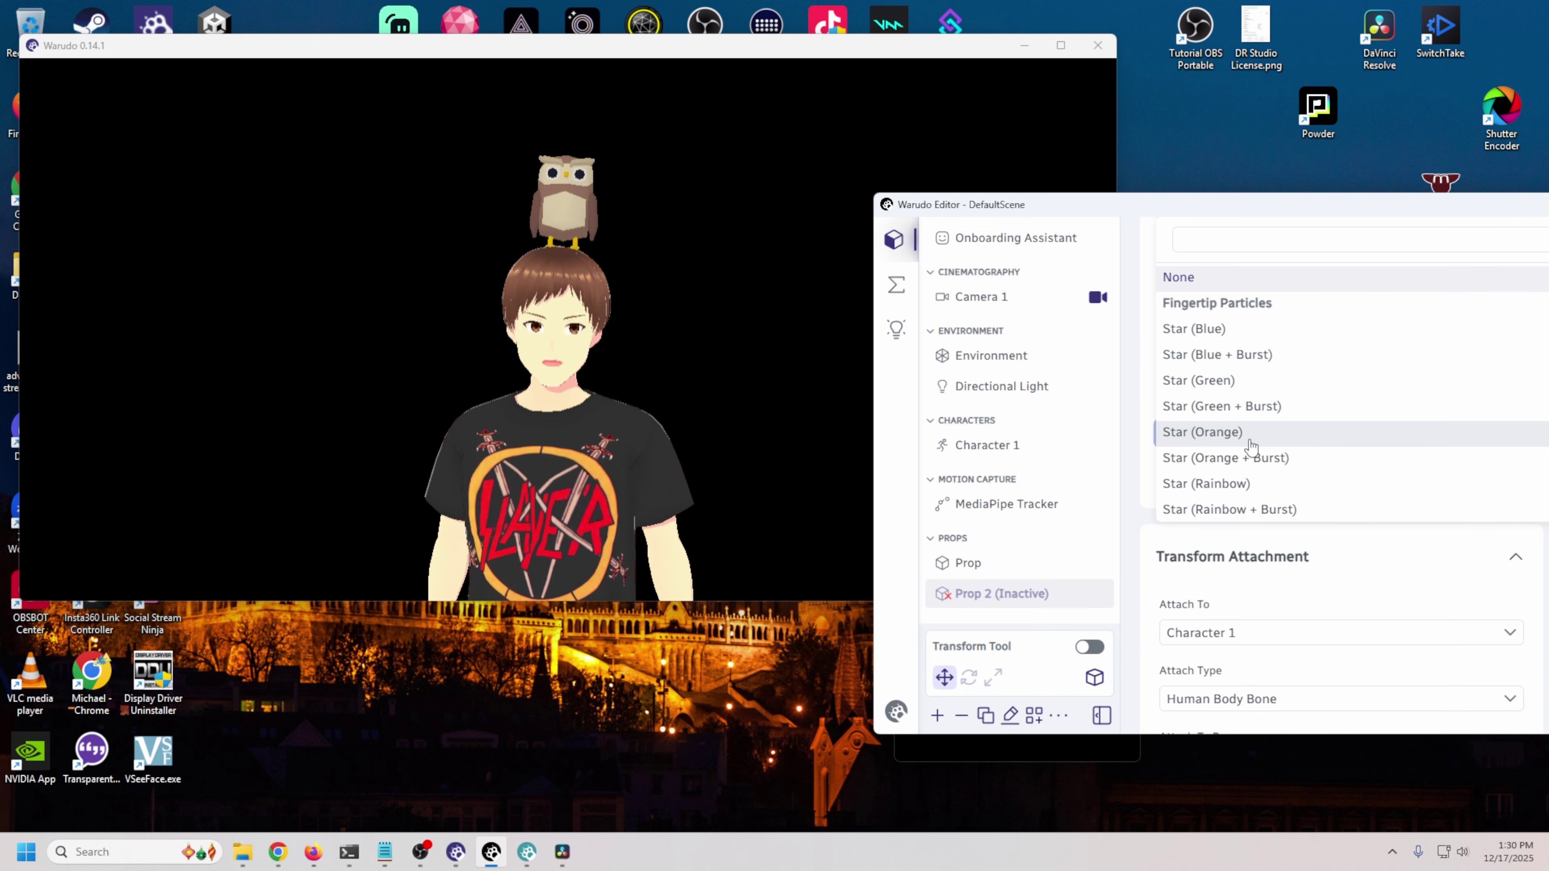
{"action": "left_click", "coordinate": [1204, 406]}
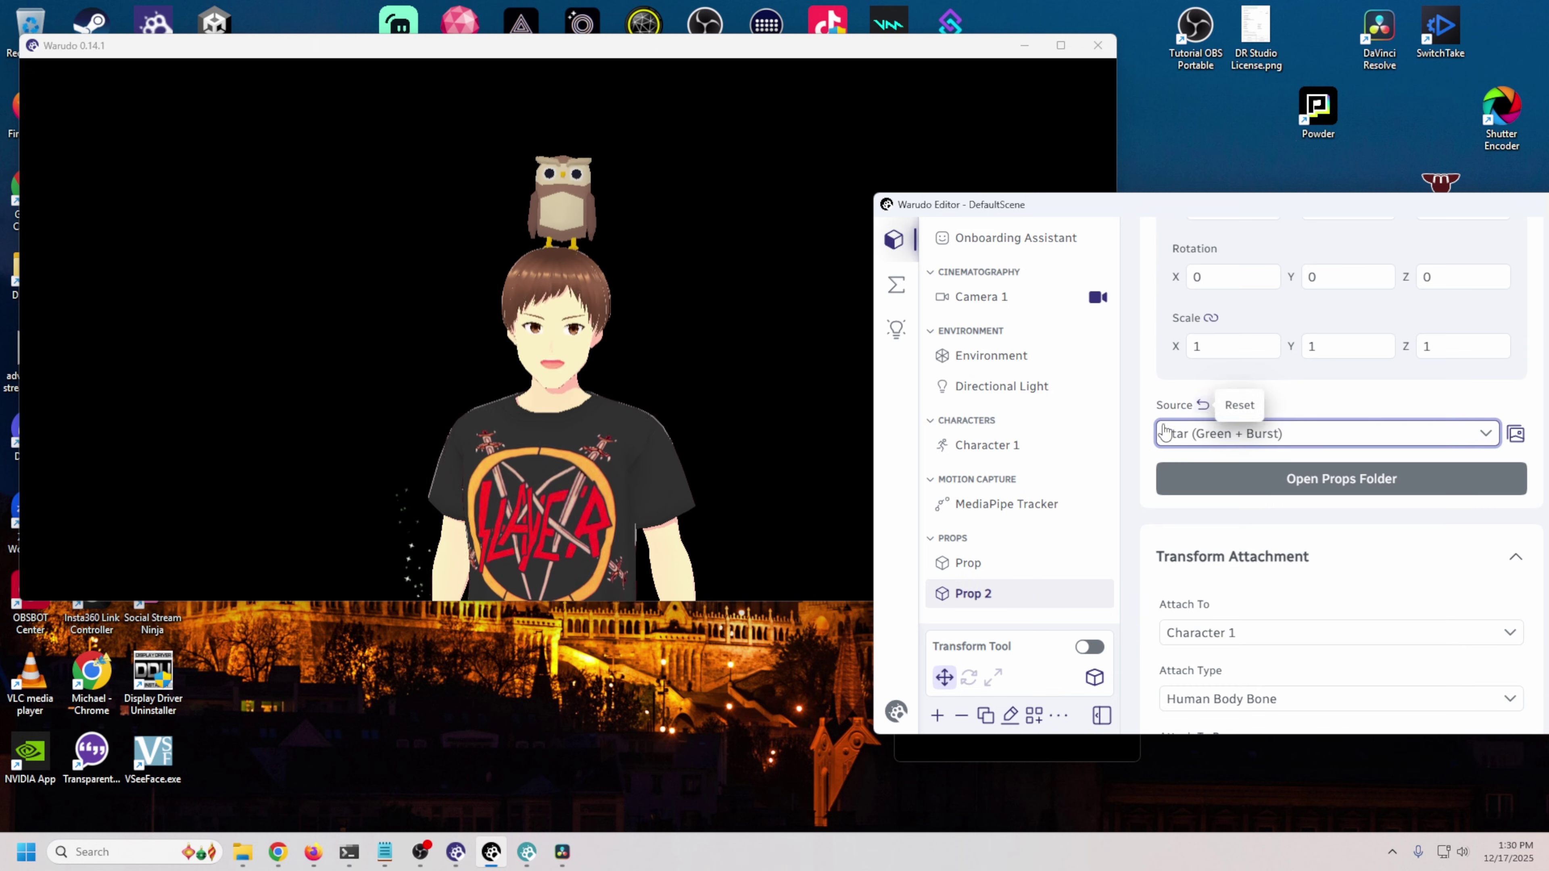
{"action": "left_click", "coordinate": [694, 489]}
{"action": "scroll", "coordinate": [692, 400], "scroll_direction": "down", "scroll_amount": 3}
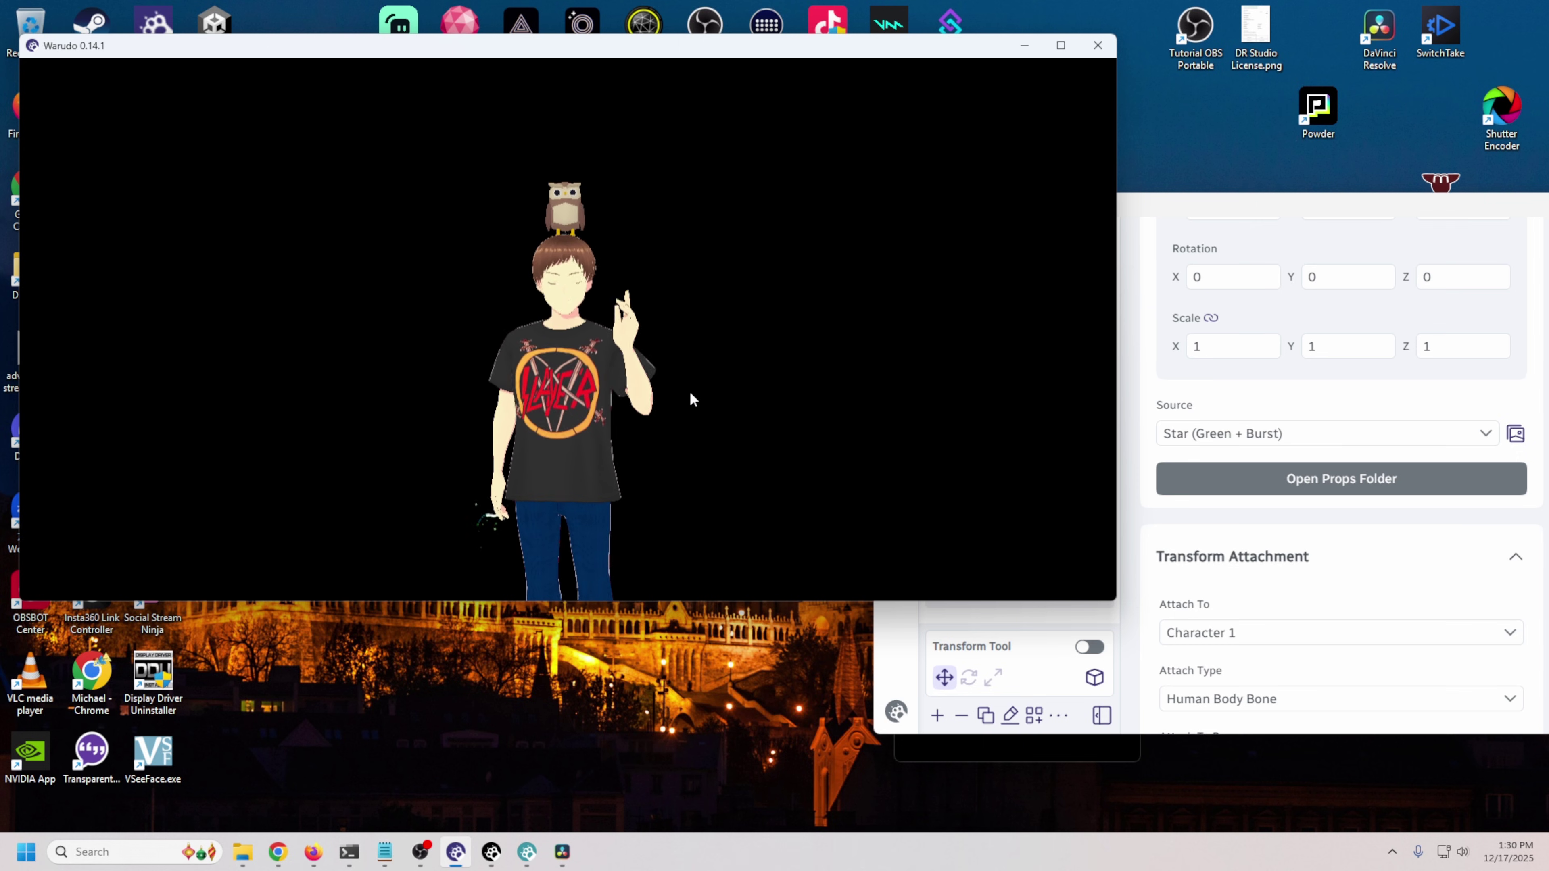
Step: Change Prop 2's source to Microphone and review its transform and attachment settings
{"action": "left_click", "coordinate": [1238, 437]}
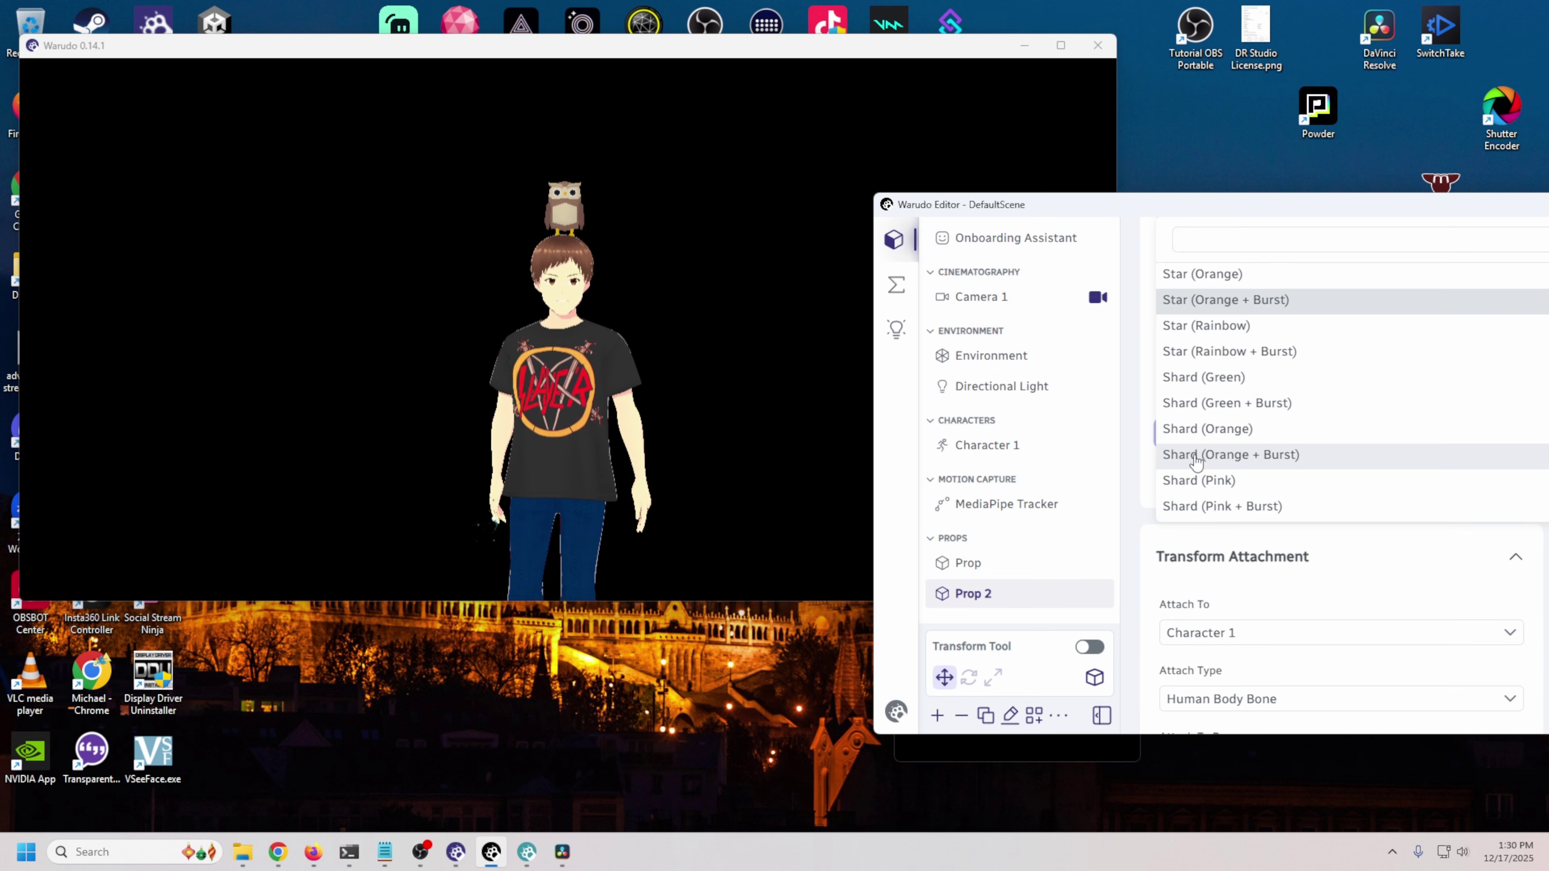
{"action": "scroll", "coordinate": [1190, 454], "scroll_direction": "down", "scroll_amount": 6}
{"action": "scroll", "coordinate": [1196, 460], "scroll_direction": "down", "scroll_amount": 5}
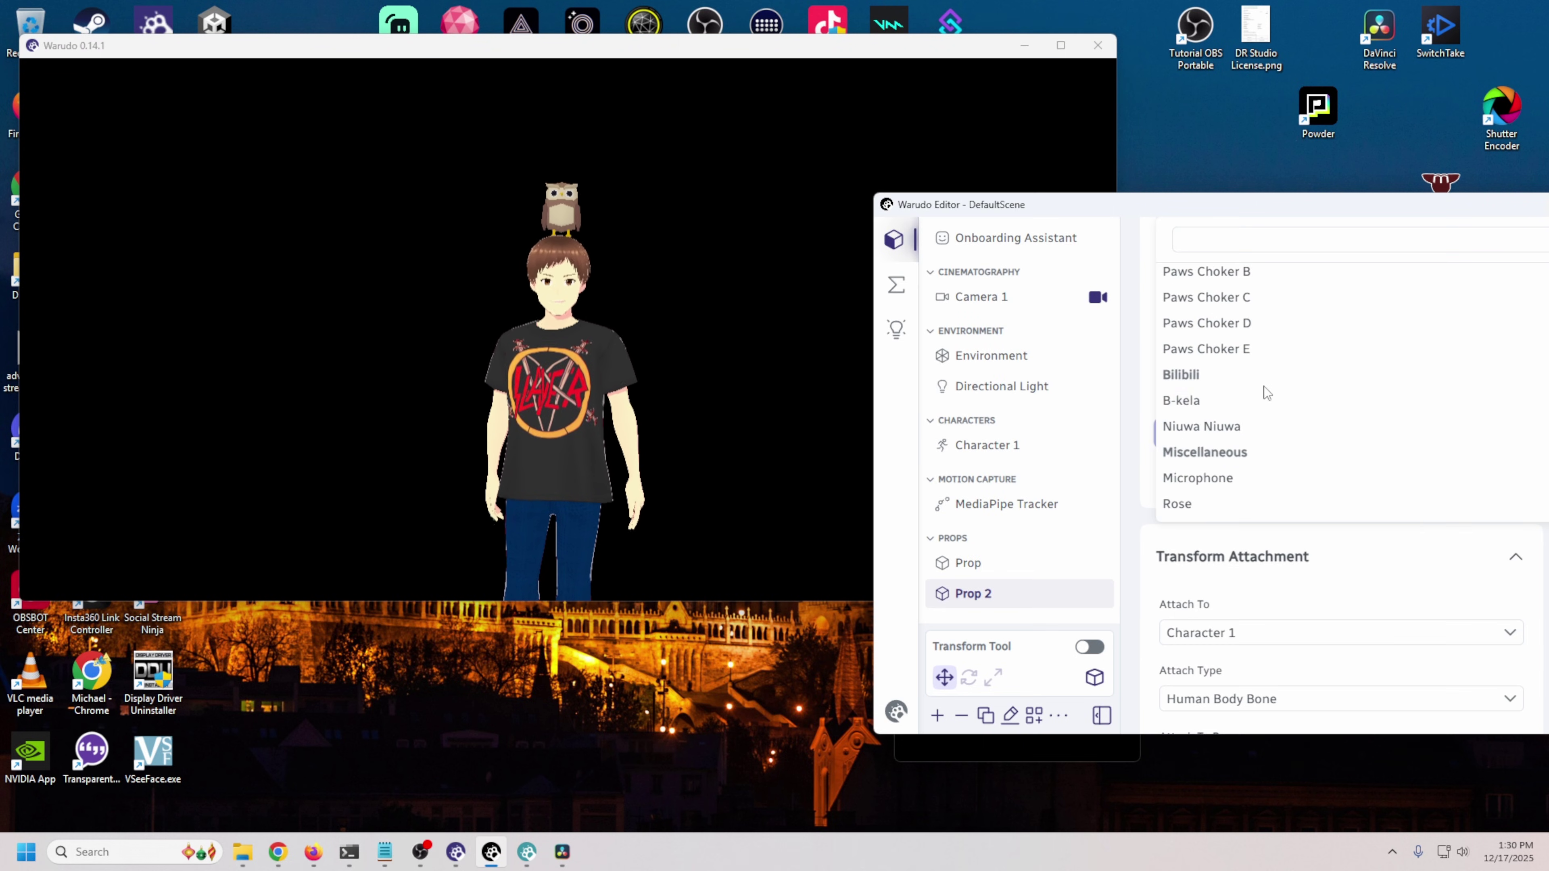
{"action": "left_click", "coordinate": [1196, 479]}
{"action": "scroll", "coordinate": [1205, 473], "scroll_direction": "down", "scroll_amount": 8}
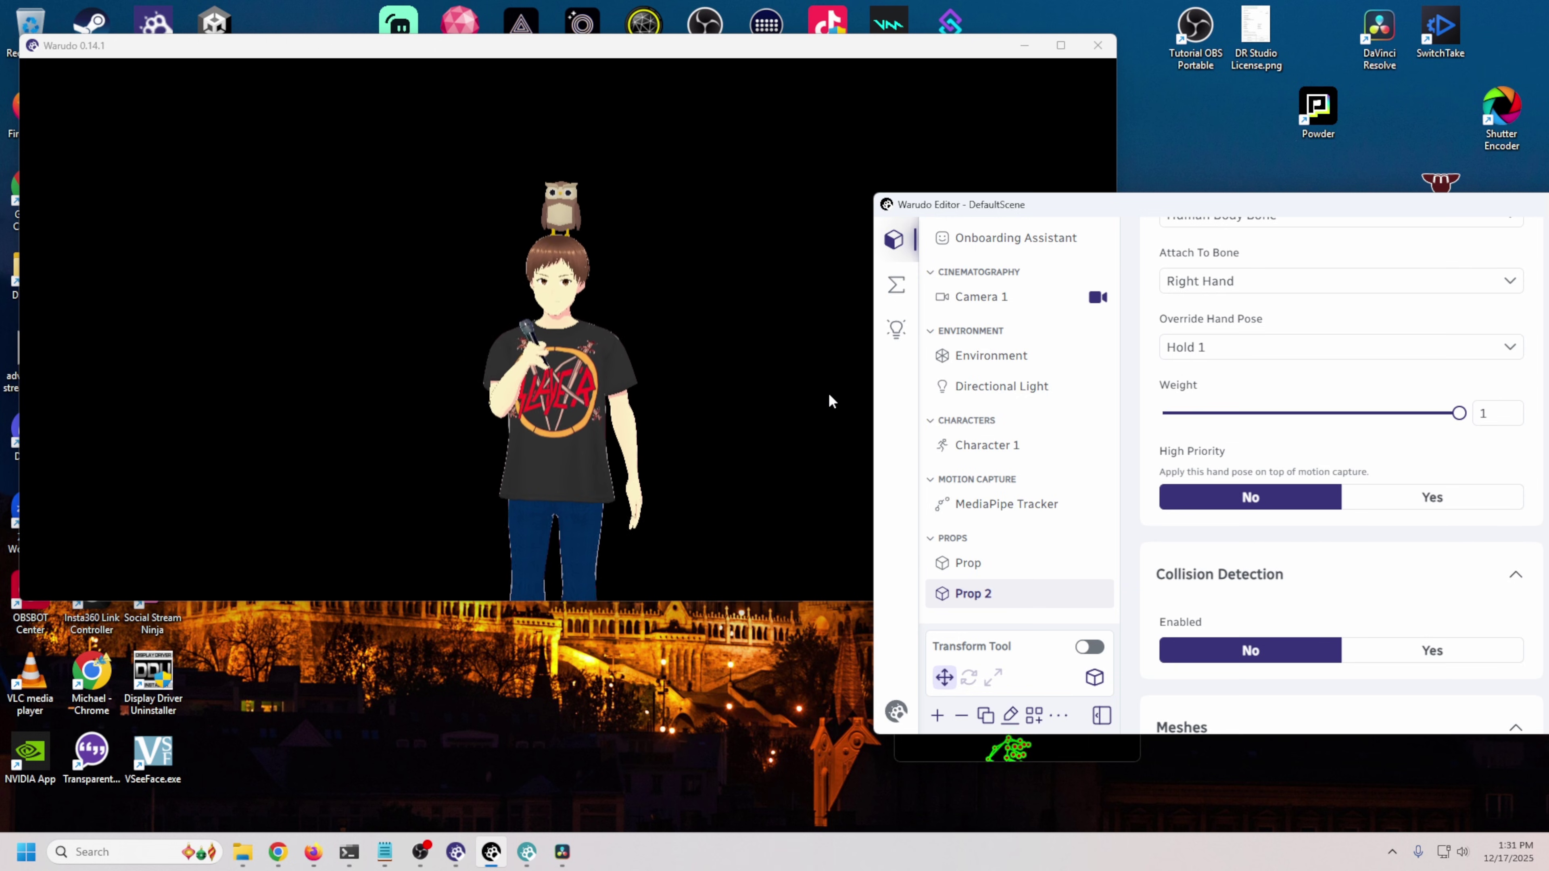
{"action": "scroll", "coordinate": [1325, 473], "scroll_direction": "up", "scroll_amount": 10}
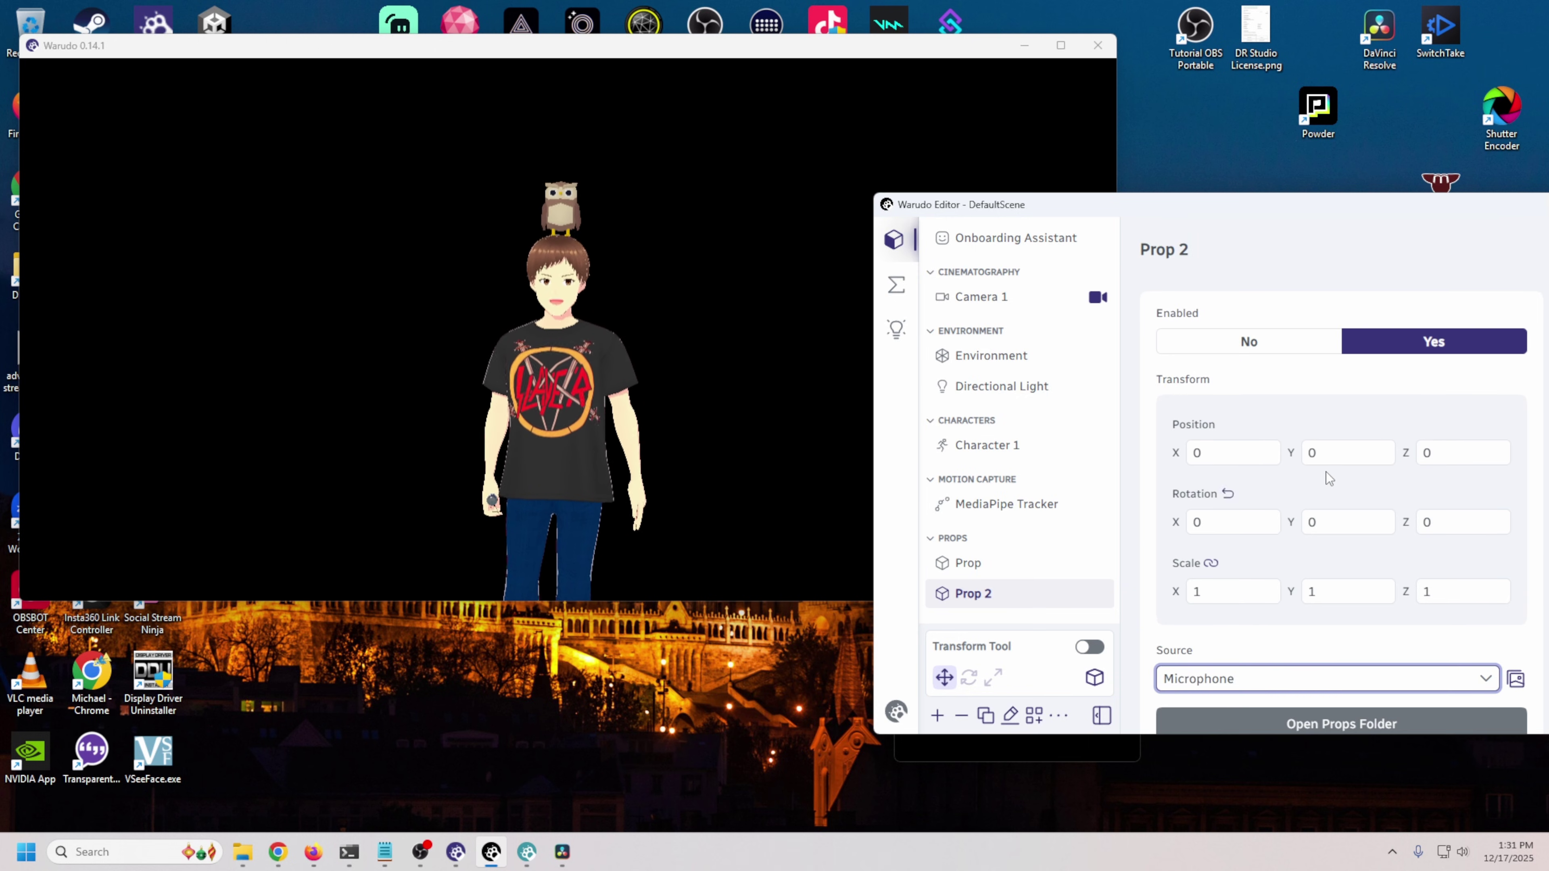
Step: Remove the microphone prop, Prop 2, from the scene
{"action": "left_click", "coordinate": [1049, 600]}
{"action": "left_click", "coordinate": [997, 604]}
{"action": "left_click", "coordinate": [978, 595]}
{"action": "left_click", "coordinate": [977, 604]}
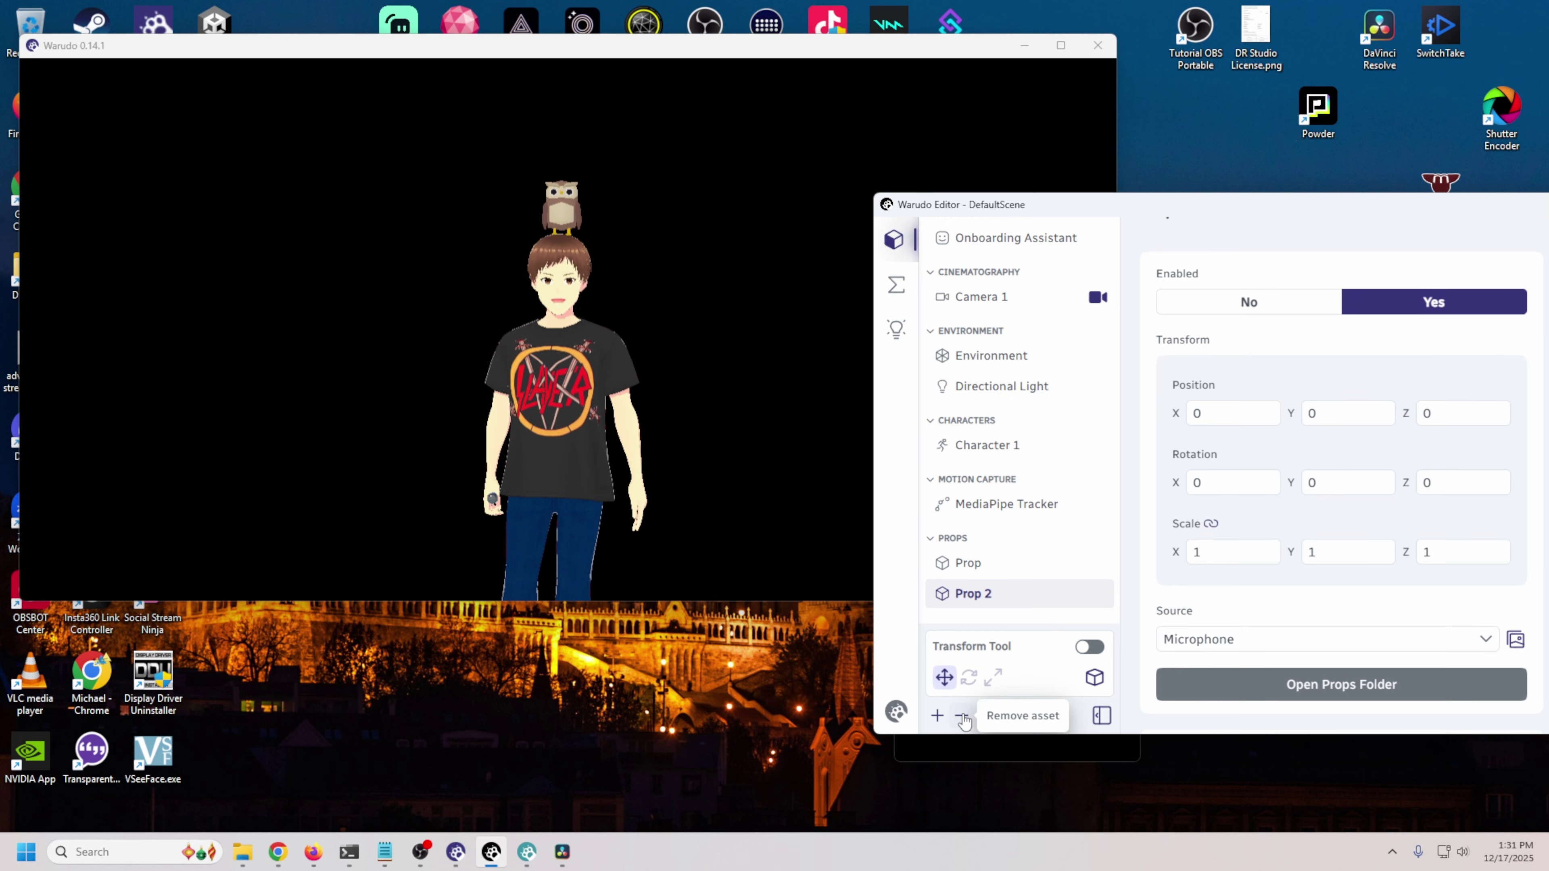
{"action": "left_click", "coordinate": [962, 717]}
{"action": "left_click", "coordinate": [1236, 671]}
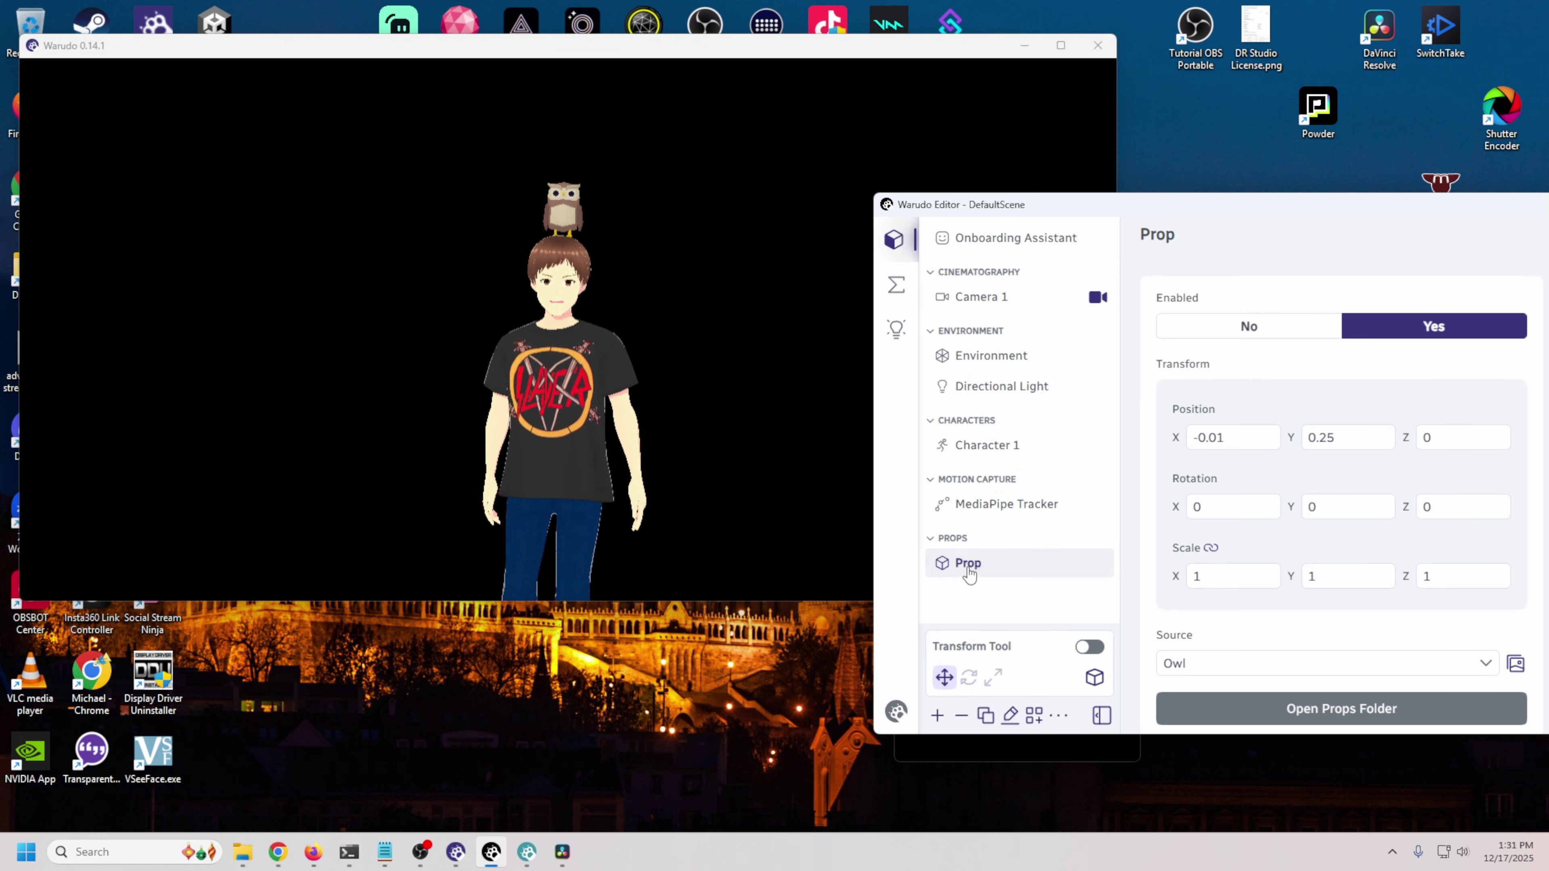
Step: Remove the owl prop from the scene and move the editor window so more of its settings fit on screen
{"action": "left_click", "coordinate": [962, 716]}
{"action": "left_click", "coordinate": [1235, 674]}
{"action": "left_click_drag", "start_coordinate": [1296, 207], "coordinate": [1090, 170]}
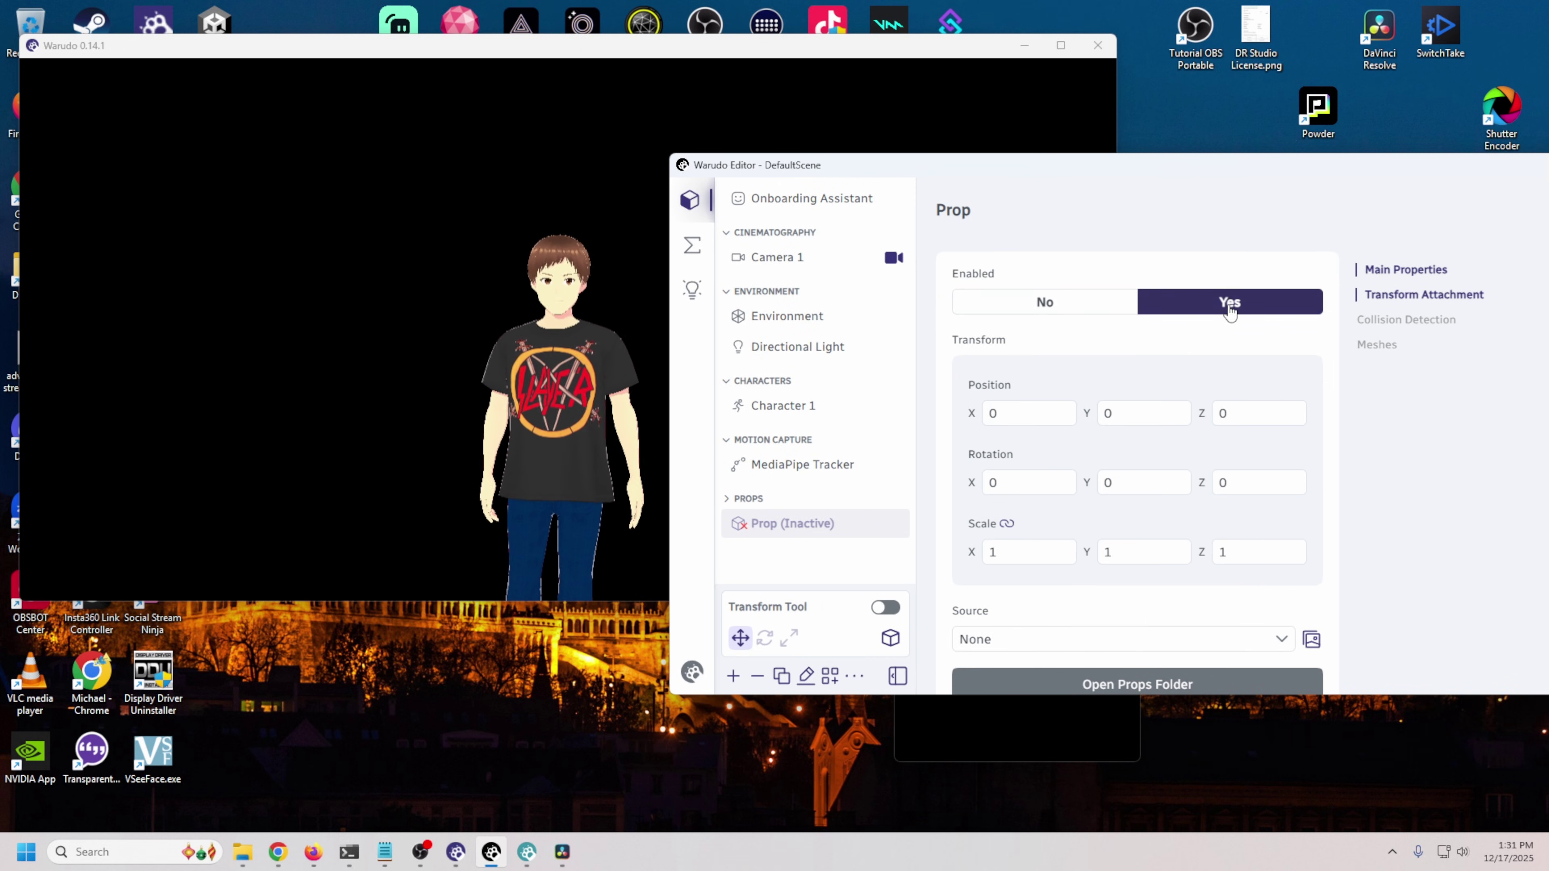
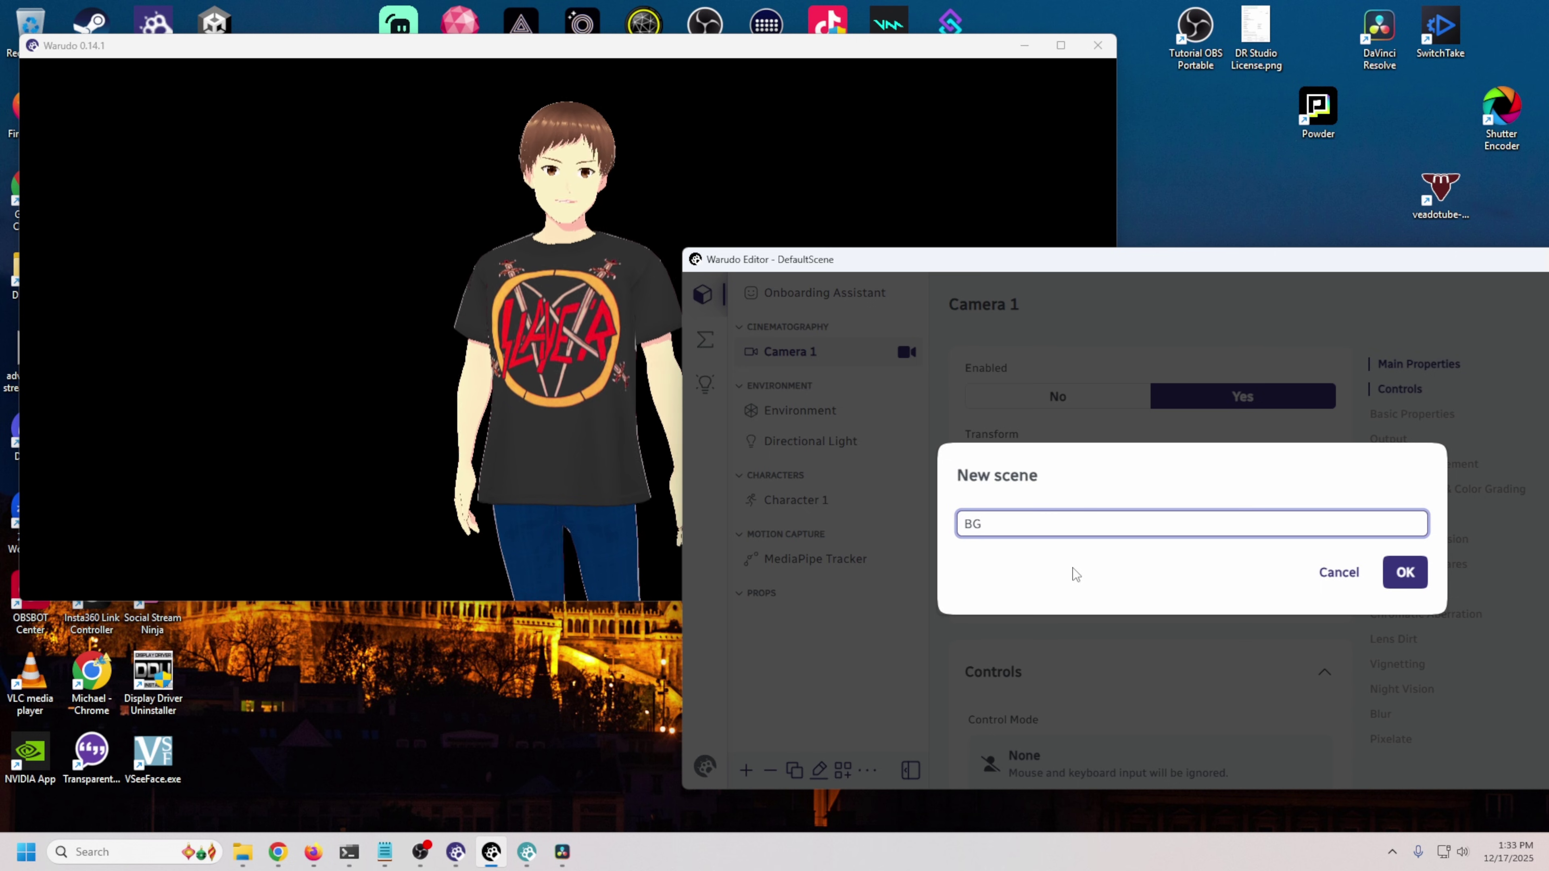
Step: Create the new scene BG and choose the first local character model in the Basic Setup
{"action": "left_click", "coordinate": [1404, 573]}
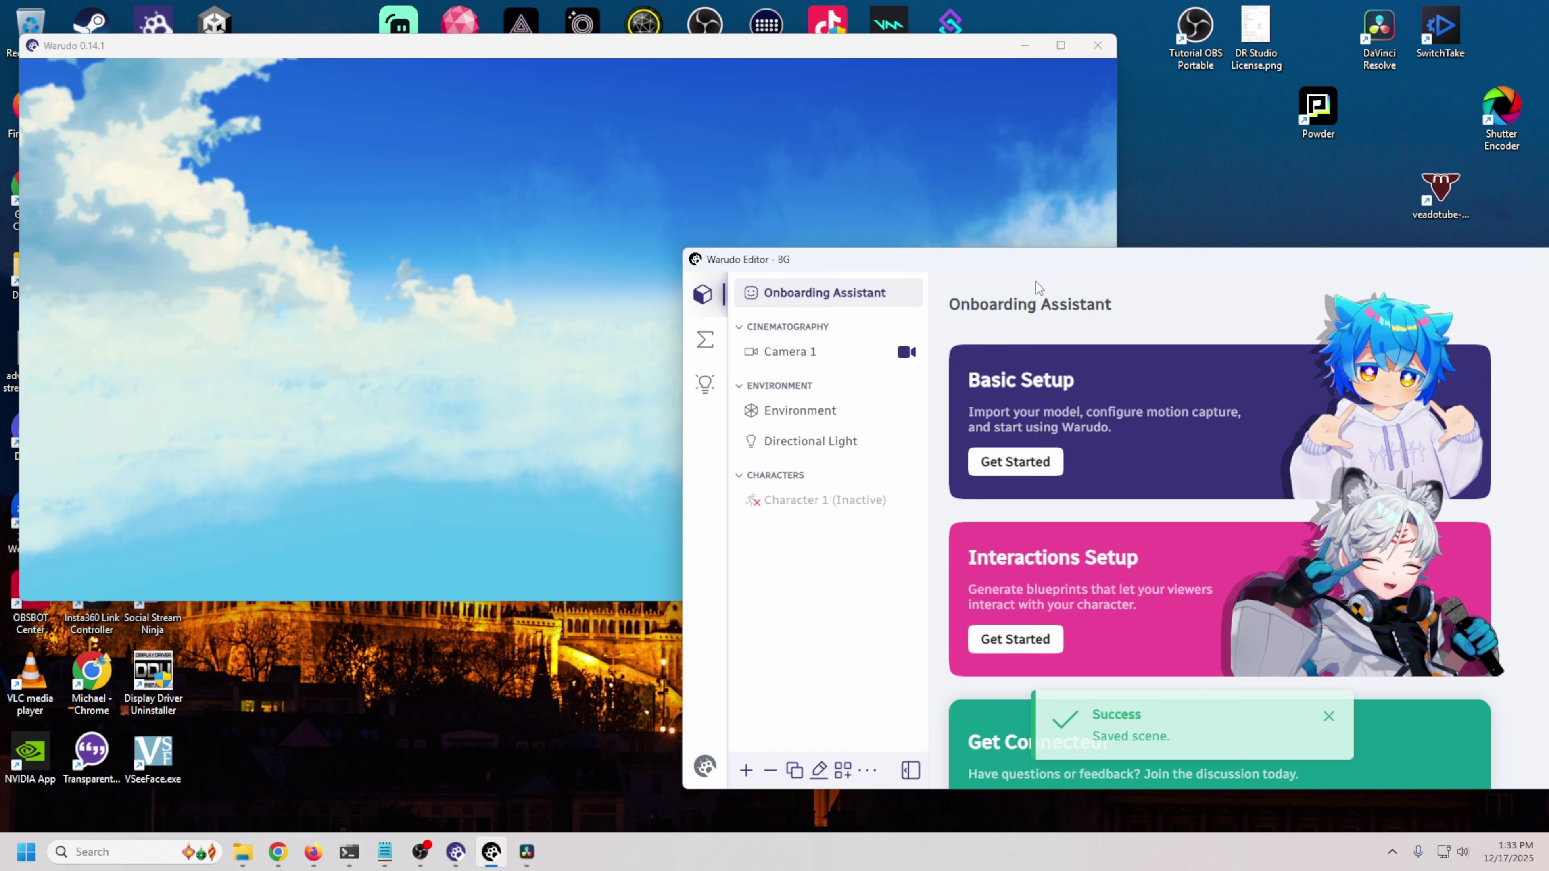
{"action": "left_click", "coordinate": [1015, 462]}
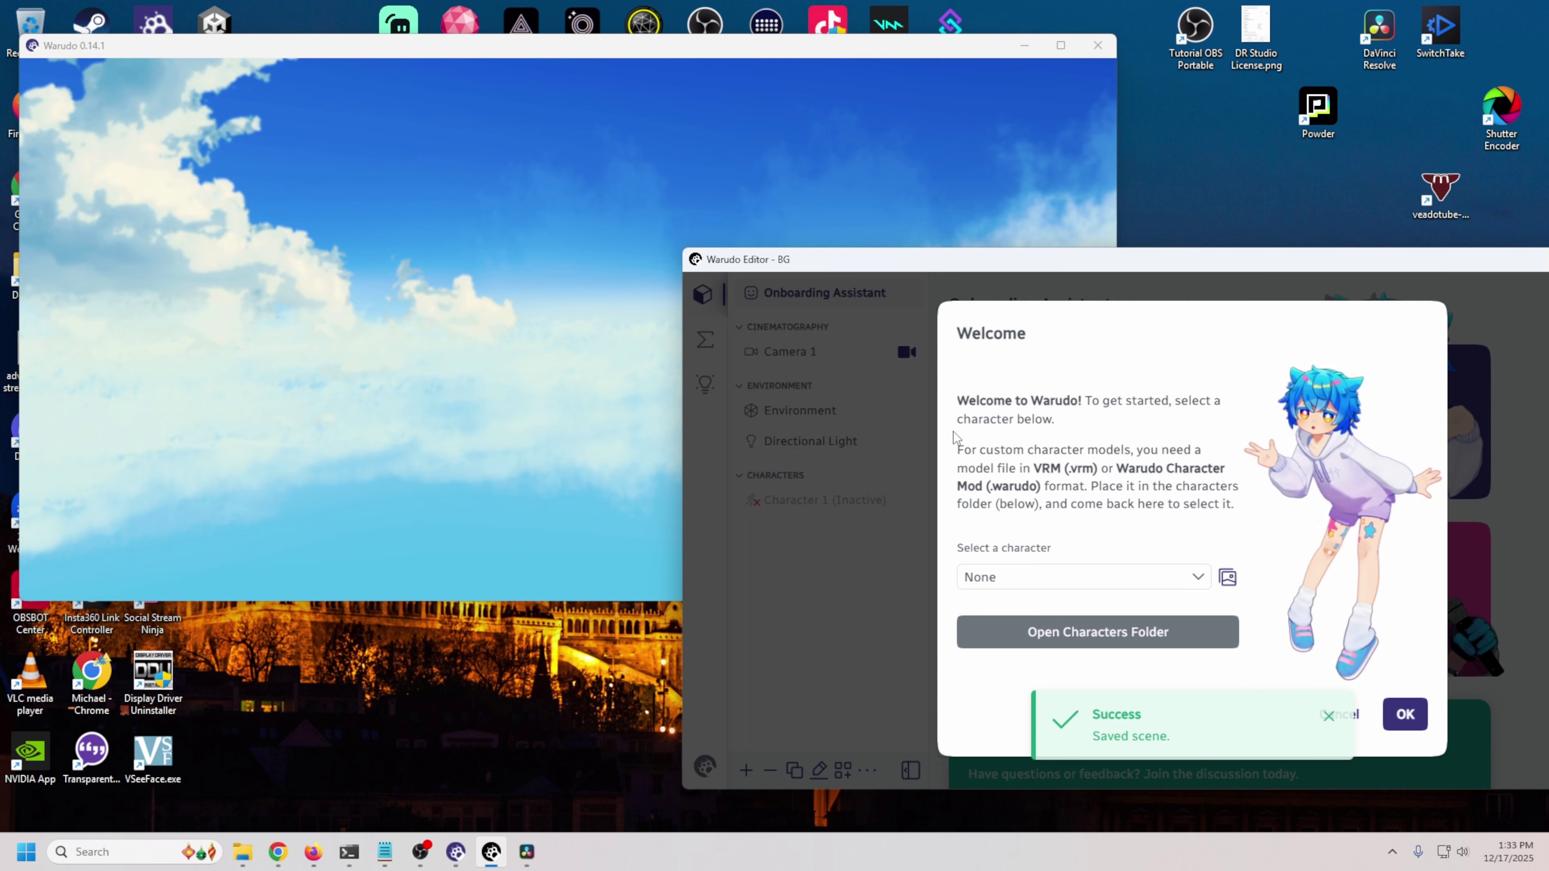
{"action": "left_click", "coordinate": [1179, 578]}
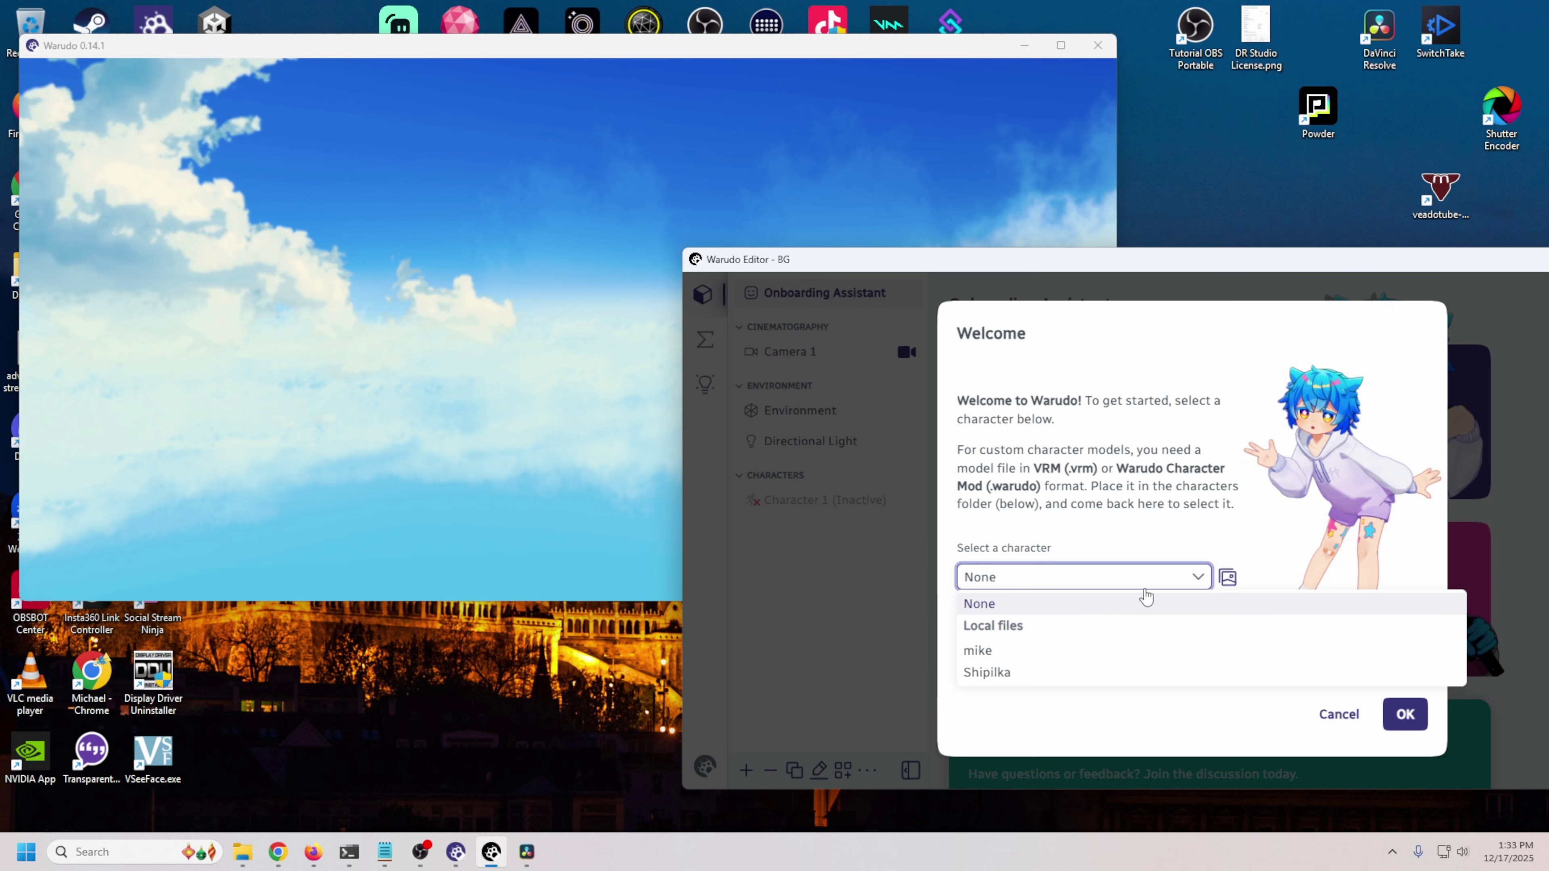
{"action": "left_click", "coordinate": [1020, 652]}
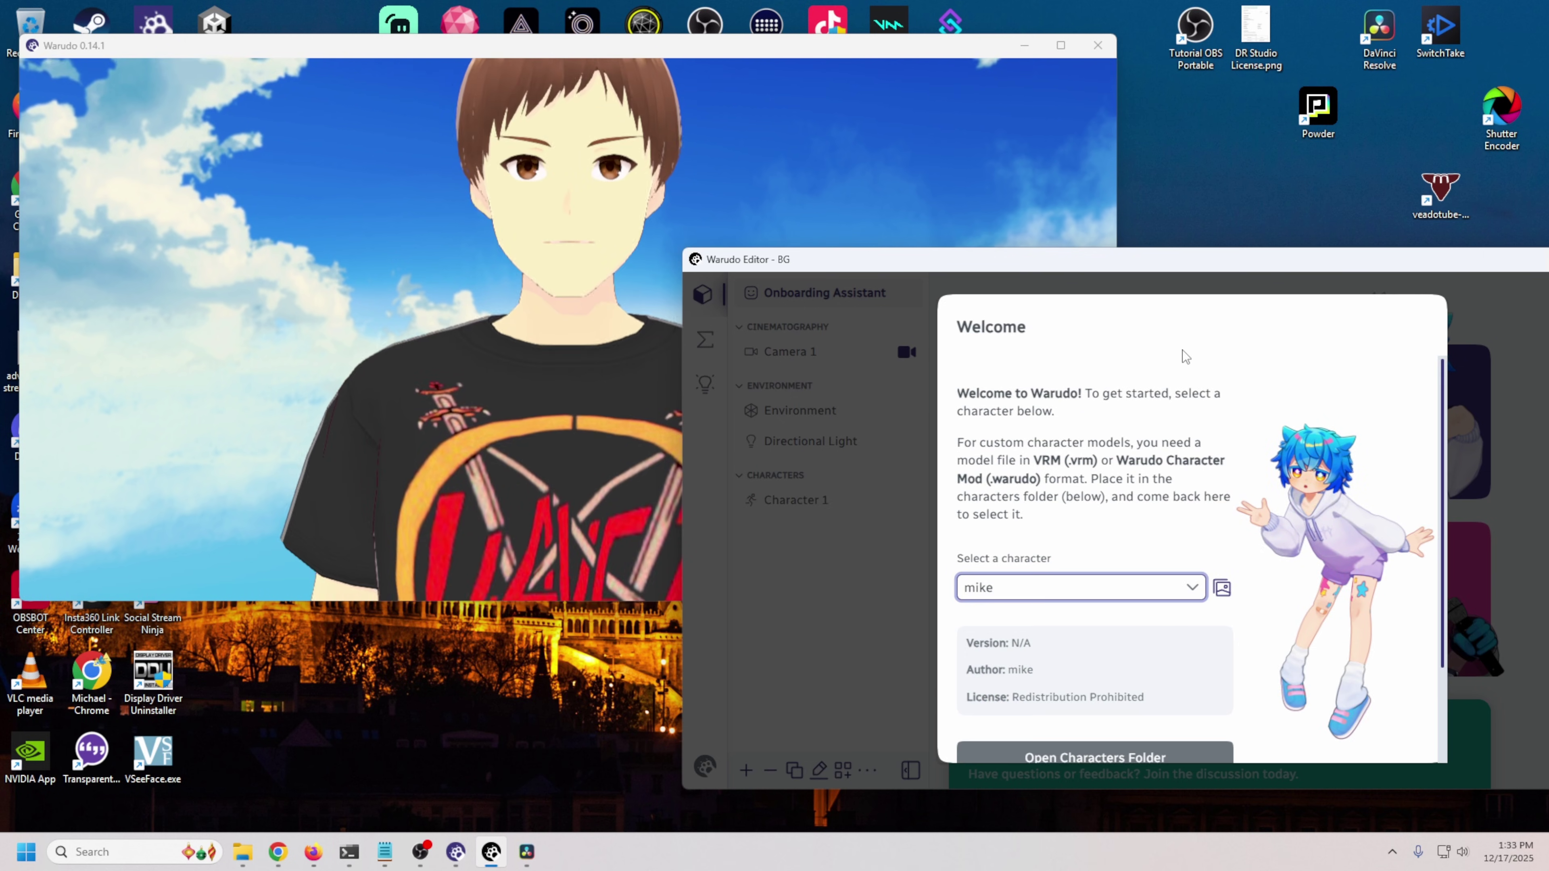
{"action": "scroll", "coordinate": [1052, 696], "scroll_direction": "down", "scroll_amount": 2}
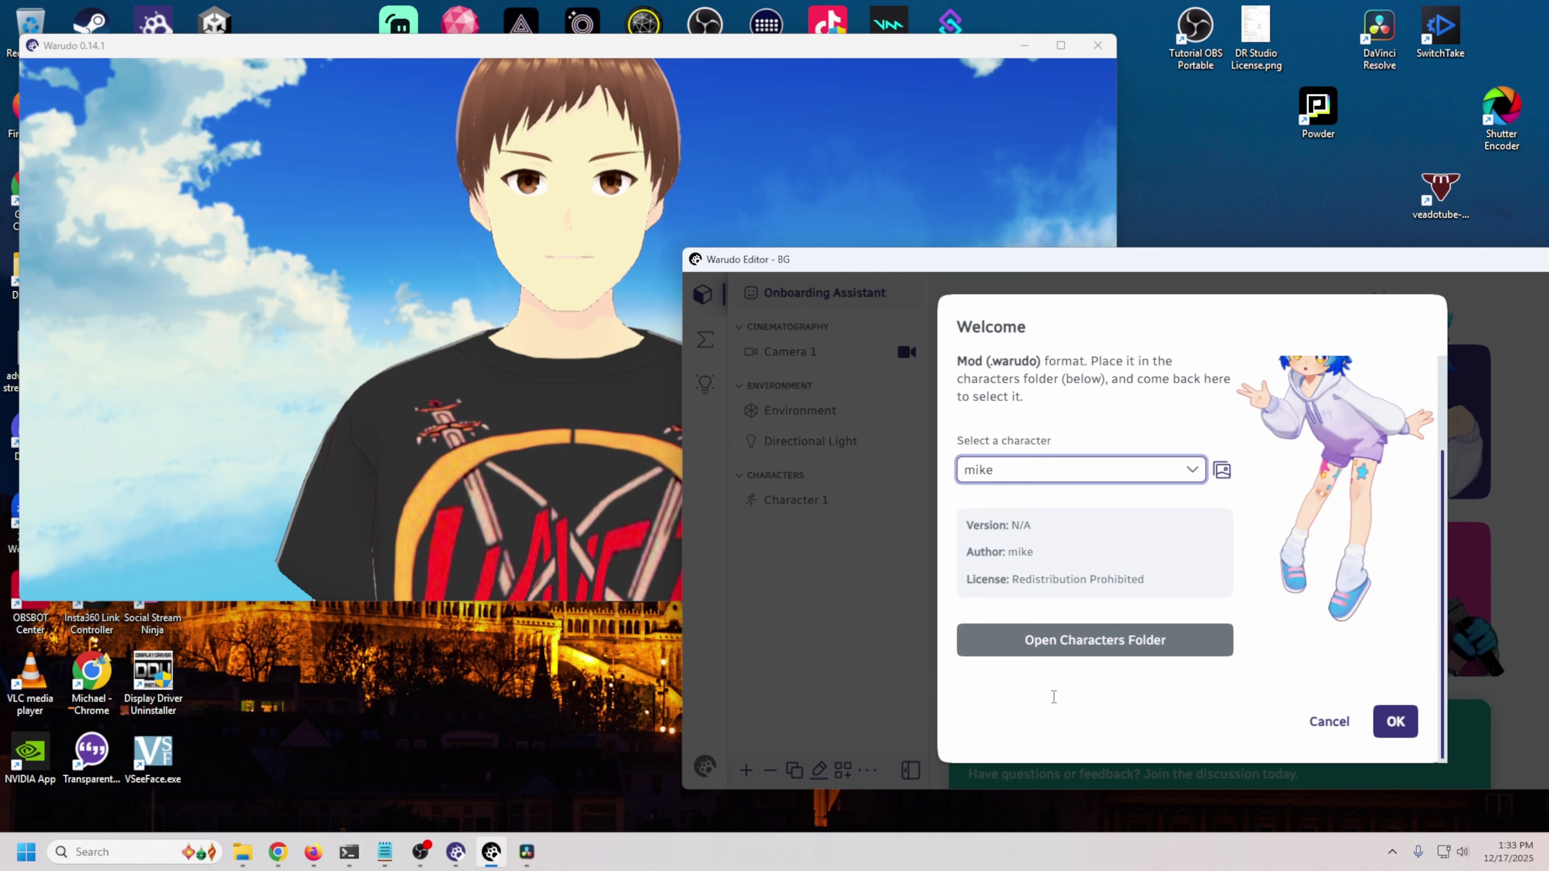
{"action": "left_click", "coordinate": [1393, 721]}
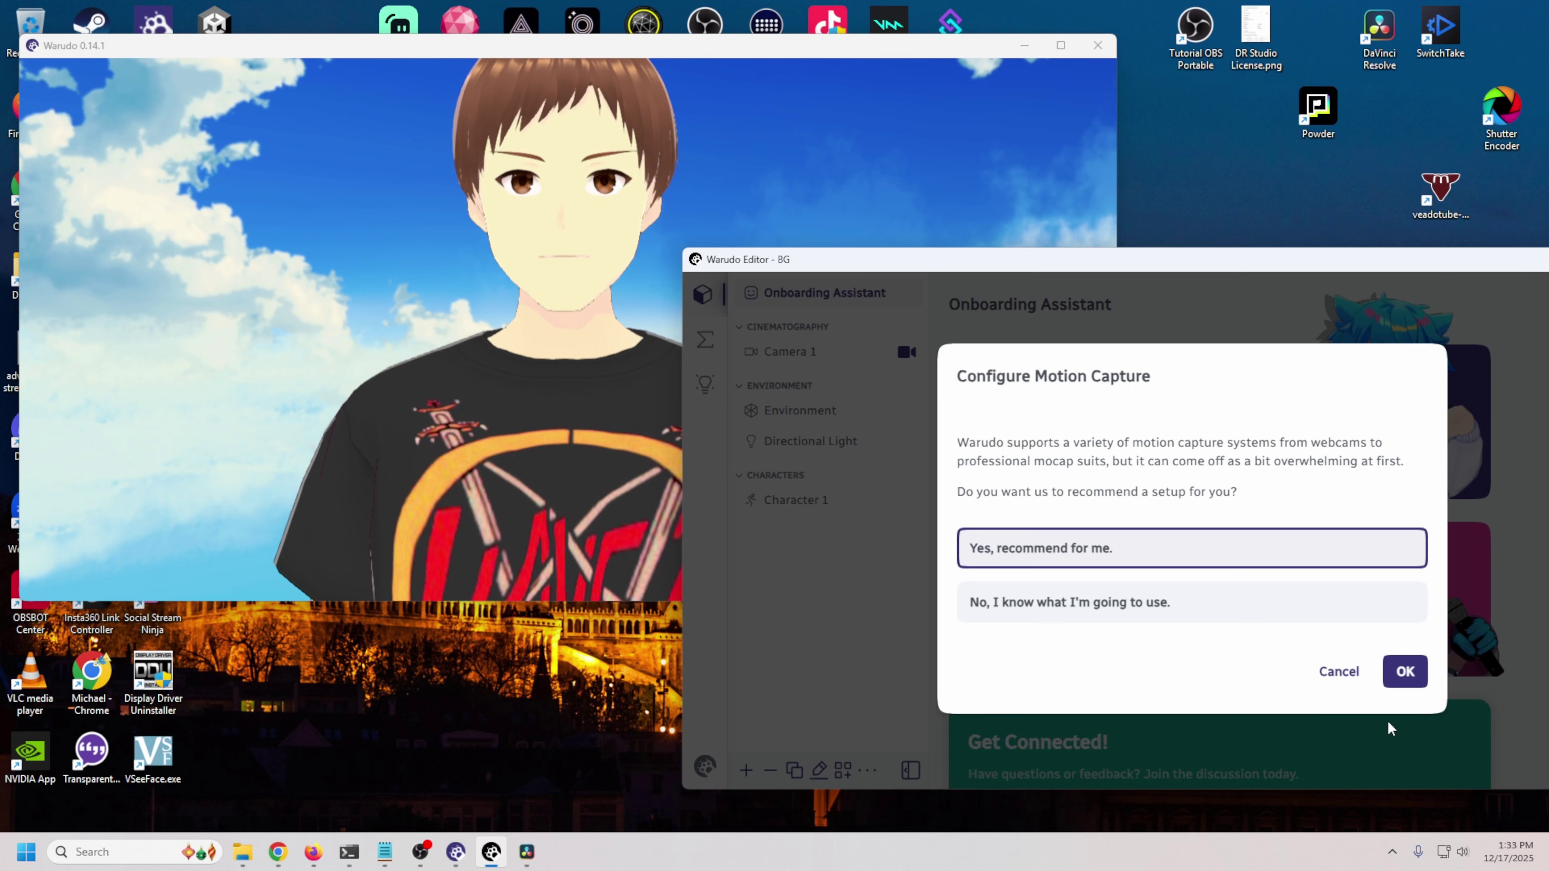
Step: Accept the recommended motion capture setup with the USB Live camera webcam, and import the character's expressions with key bindings
{"action": "left_click", "coordinate": [1410, 682]}
{"action": "scroll", "coordinate": [1357, 670], "scroll_direction": "down", "scroll_amount": 2}
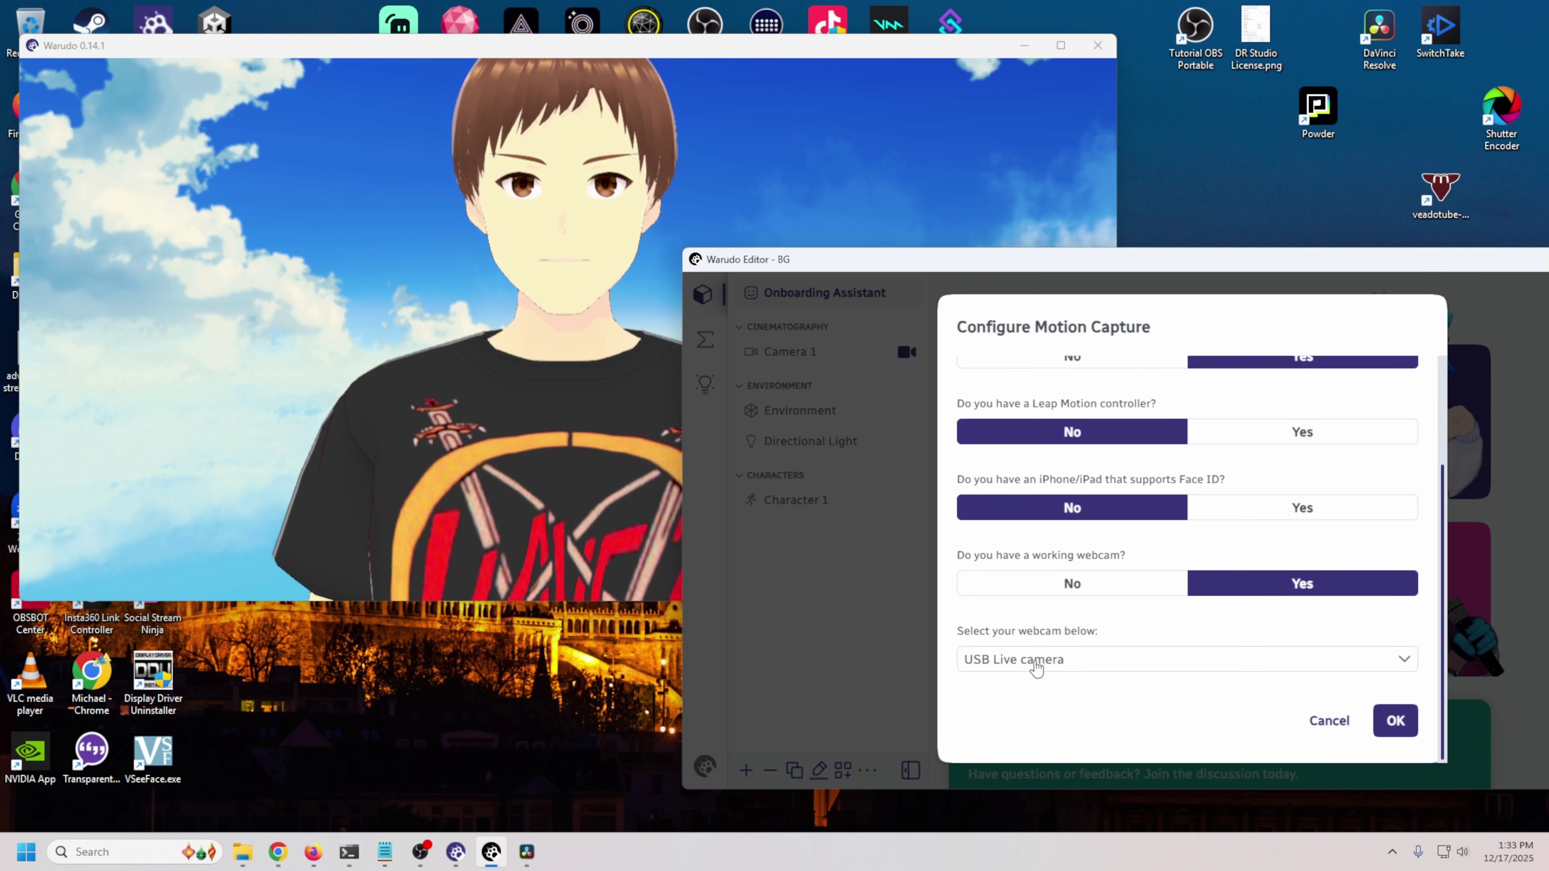
{"action": "left_click", "coordinate": [1393, 730]}
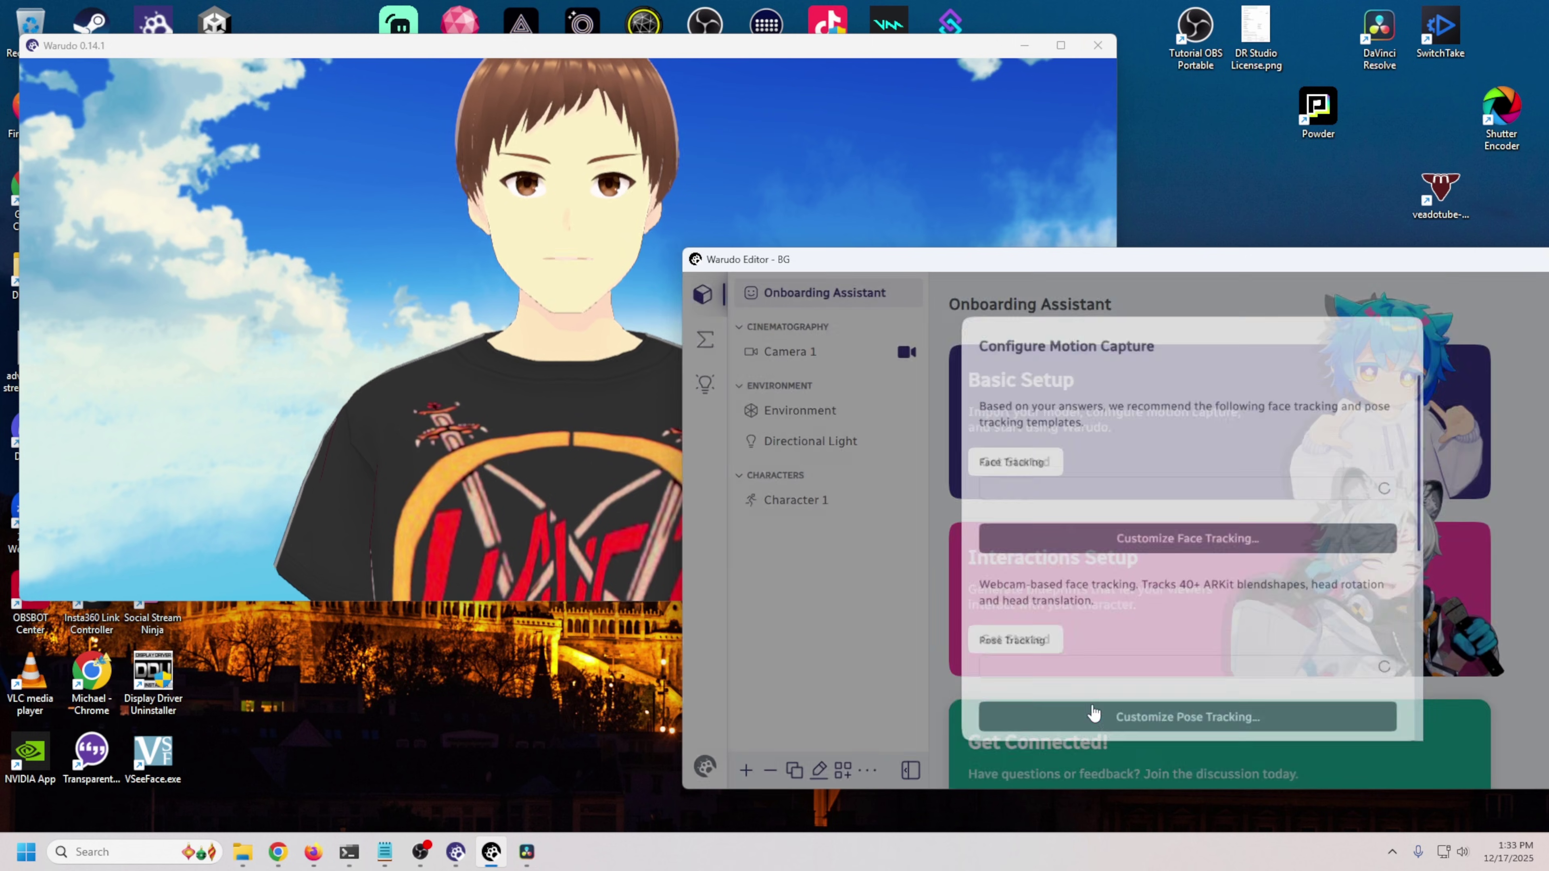
{"action": "scroll", "coordinate": [1113, 597], "scroll_direction": "down", "scroll_amount": 6}
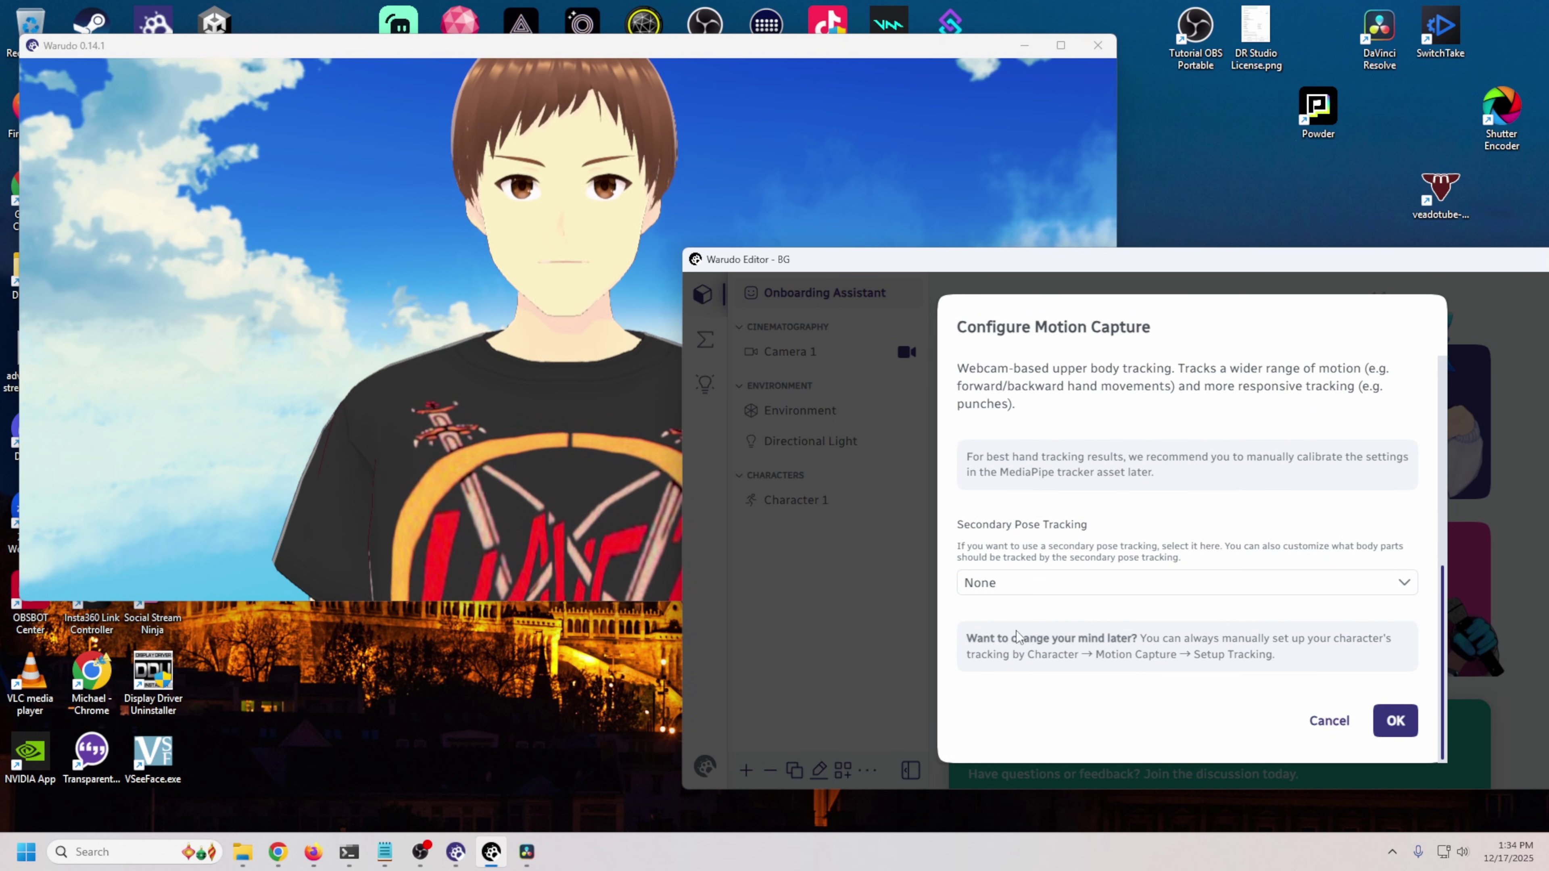
{"action": "left_click", "coordinate": [1395, 720]}
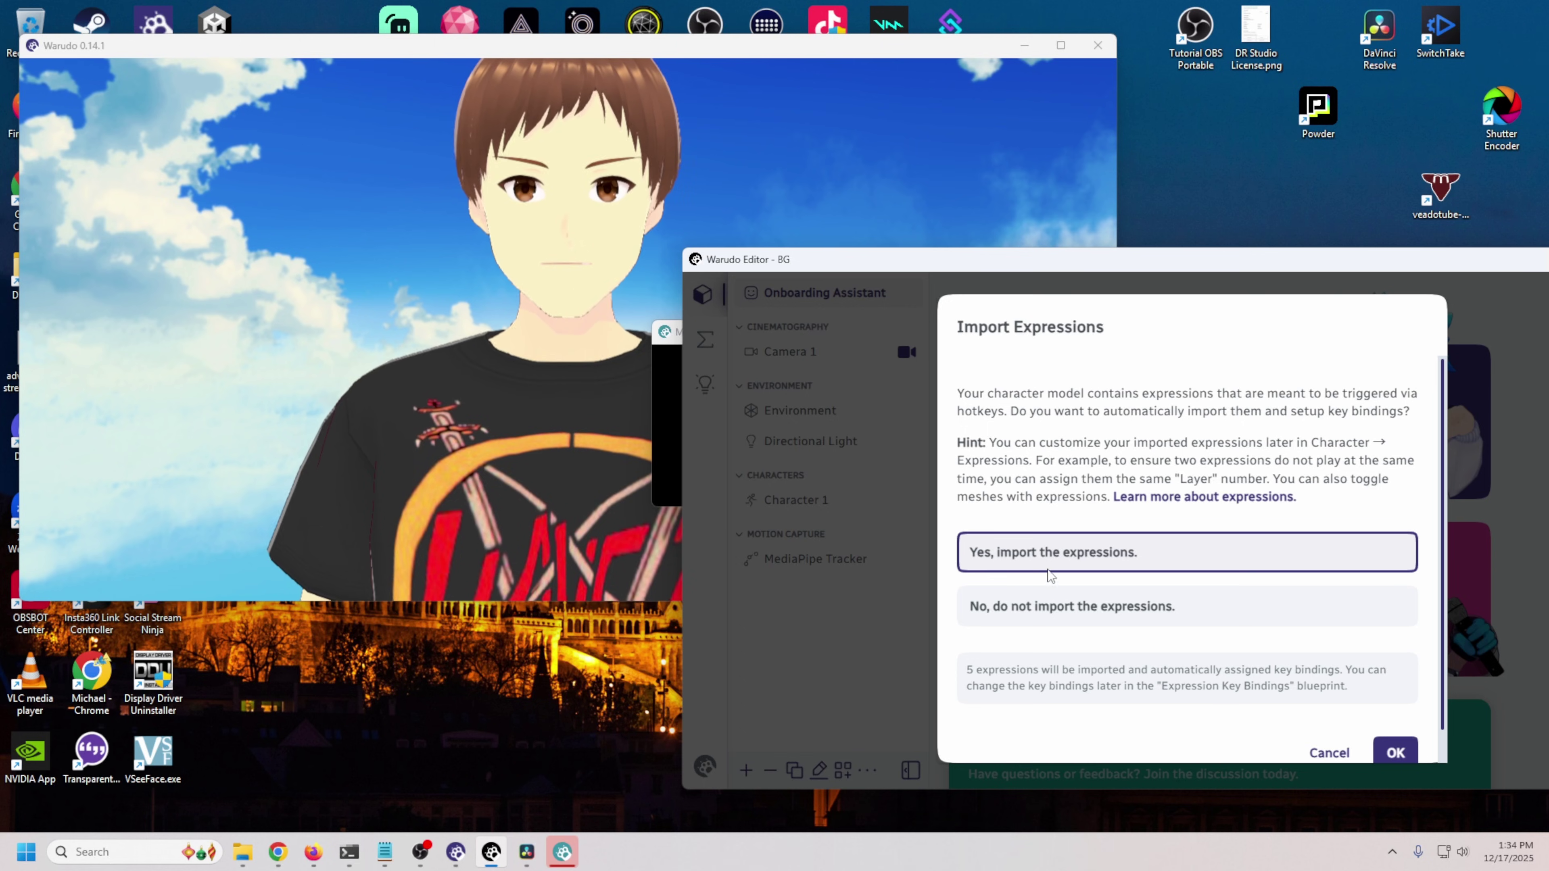
{"action": "left_click", "coordinate": [1395, 752]}
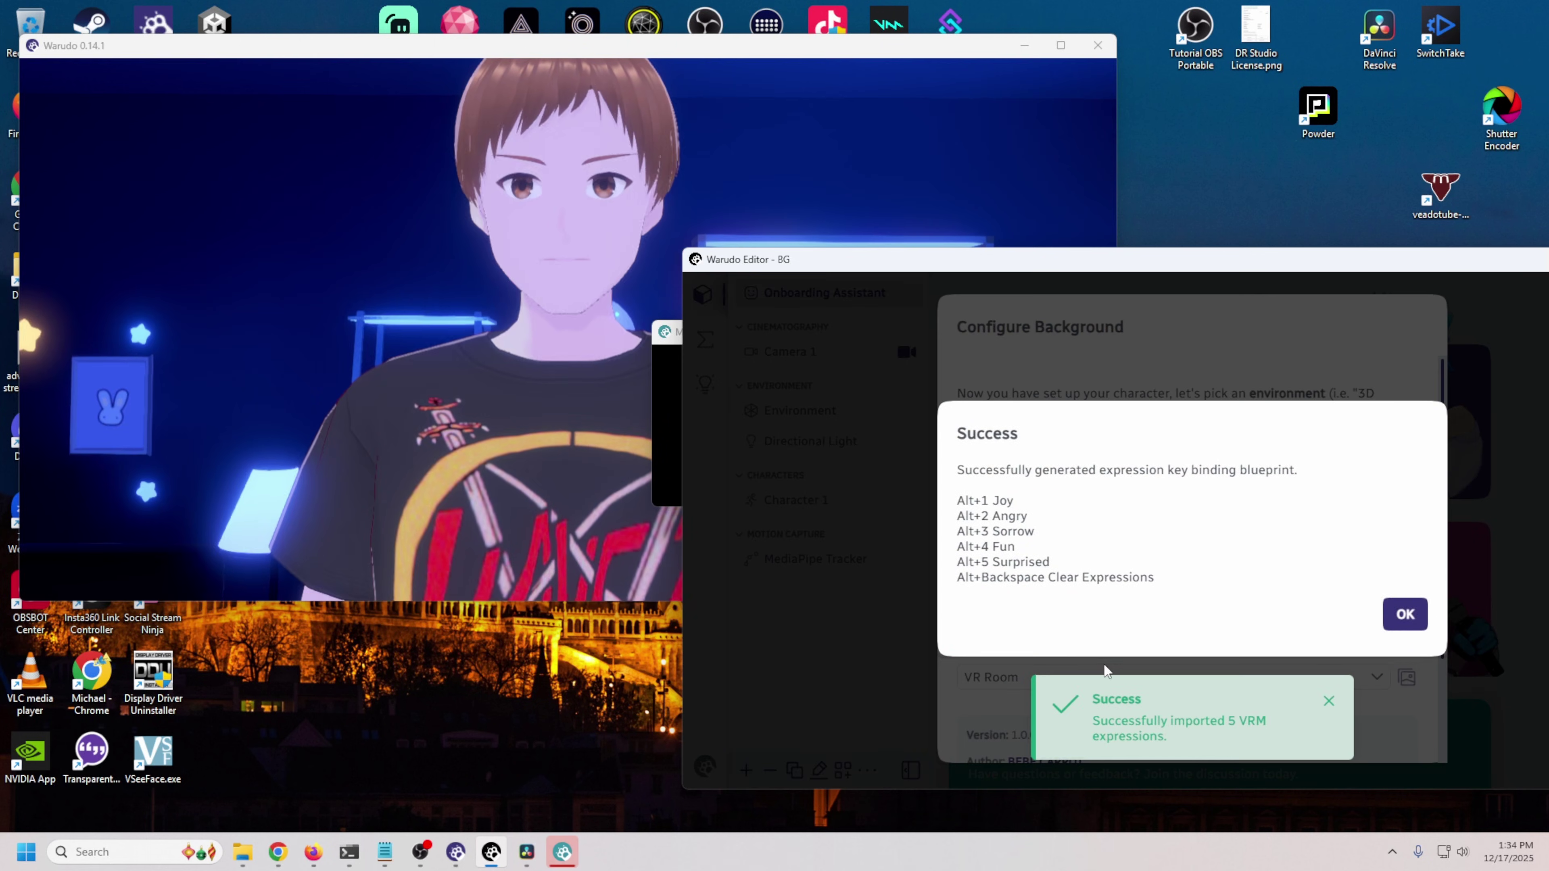
{"action": "left_click", "coordinate": [1411, 622]}
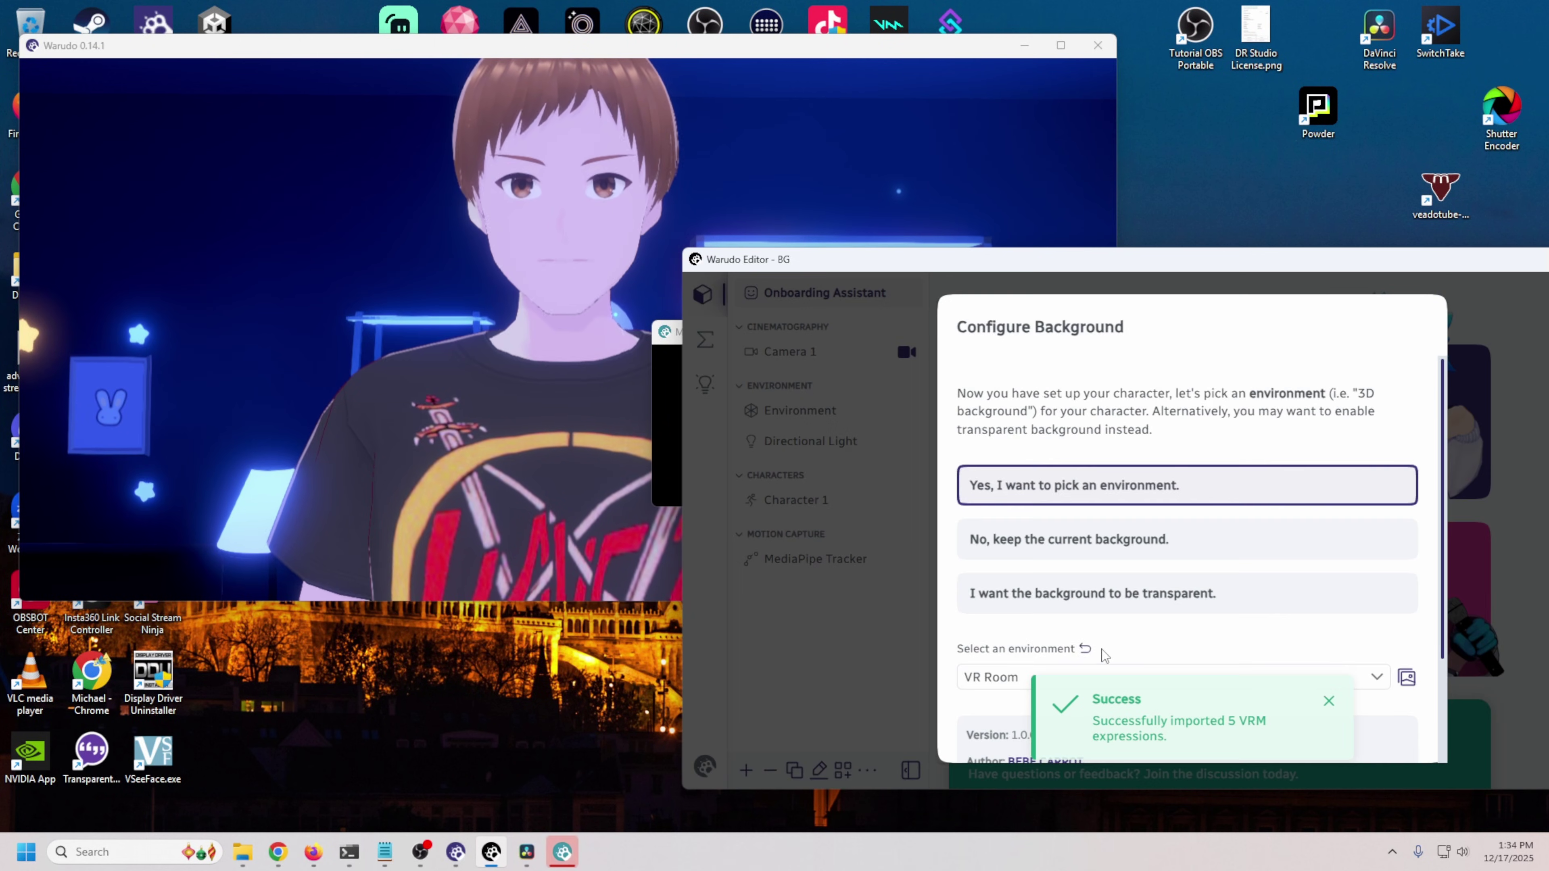
Step: Pick the Classroom environment as the background and finish the Basic Setup
{"action": "scroll", "coordinate": [1104, 656], "scroll_direction": "down", "scroll_amount": 1}
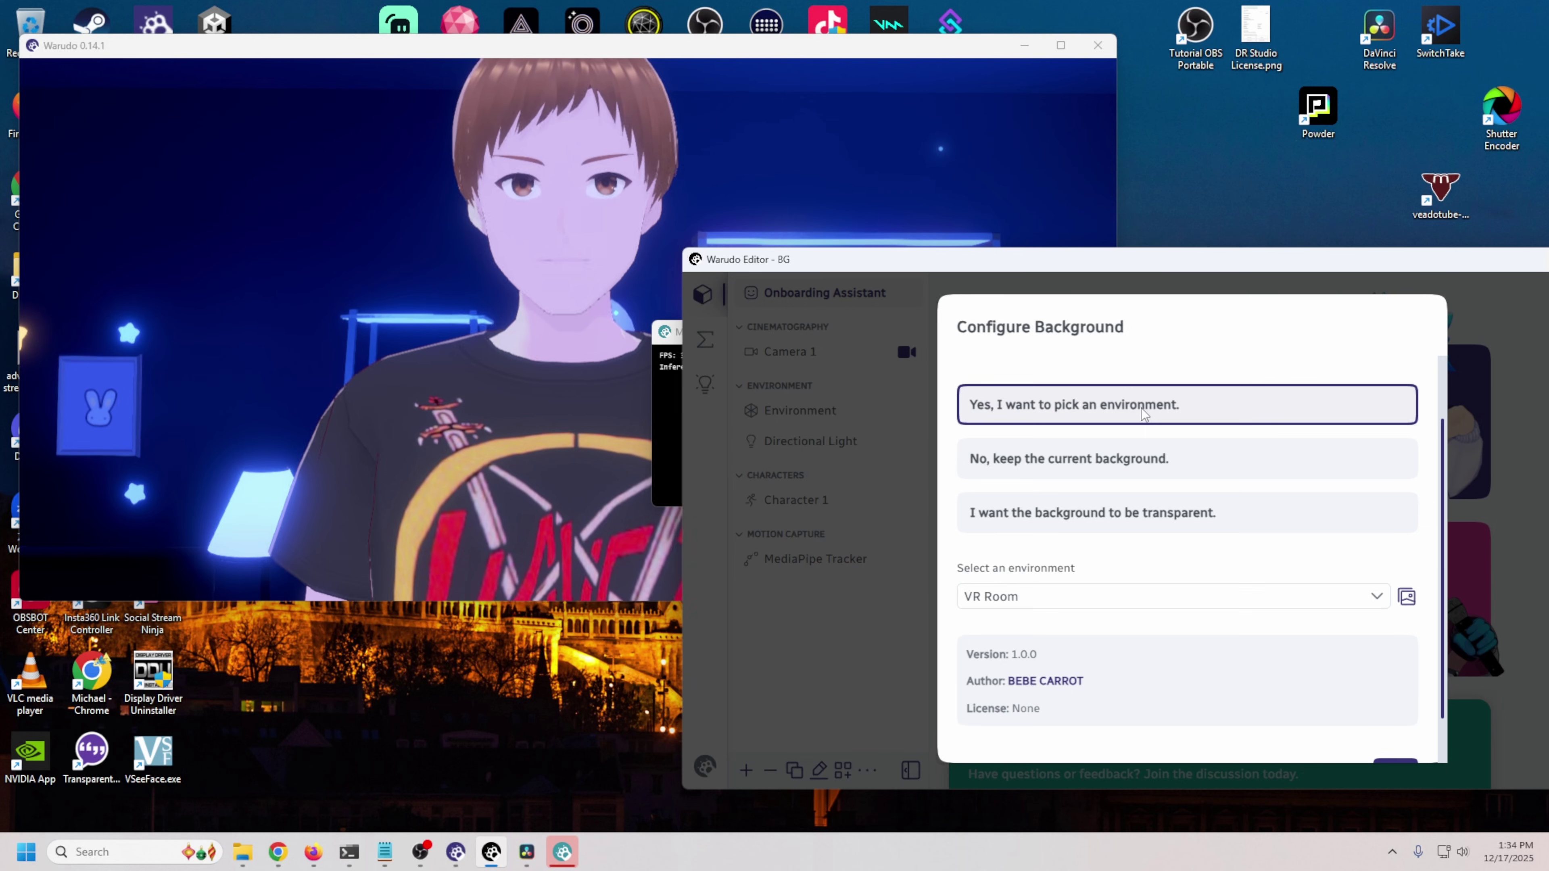
{"action": "scroll", "coordinate": [1106, 577], "scroll_direction": "down", "scroll_amount": 1}
{"action": "left_click", "coordinate": [1101, 546]}
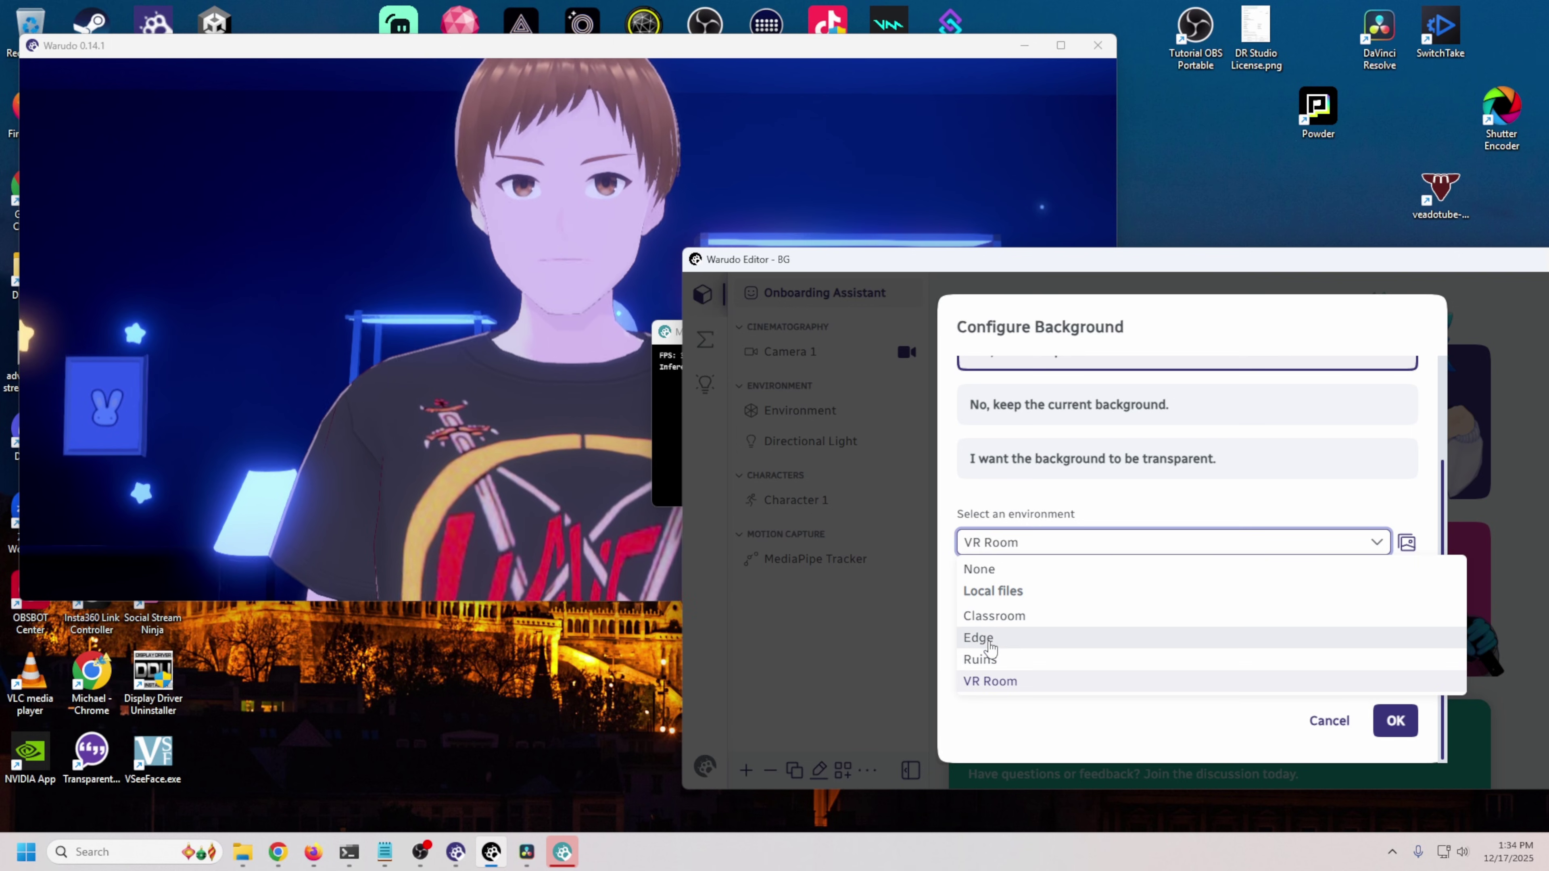
{"action": "left_click", "coordinate": [1004, 618]}
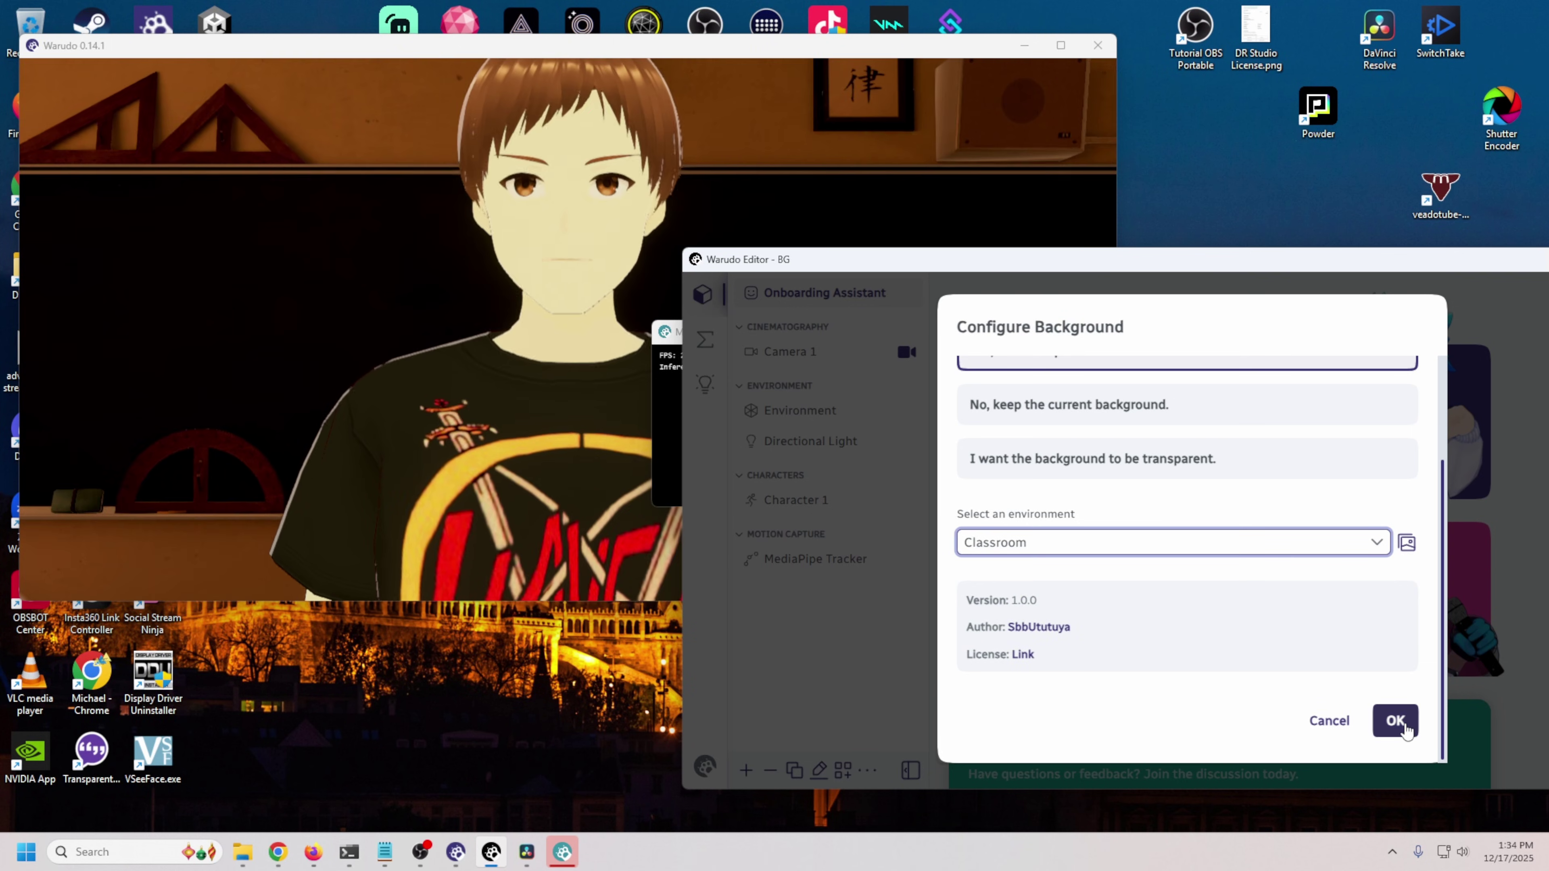
{"action": "left_click", "coordinate": [1292, 721]}
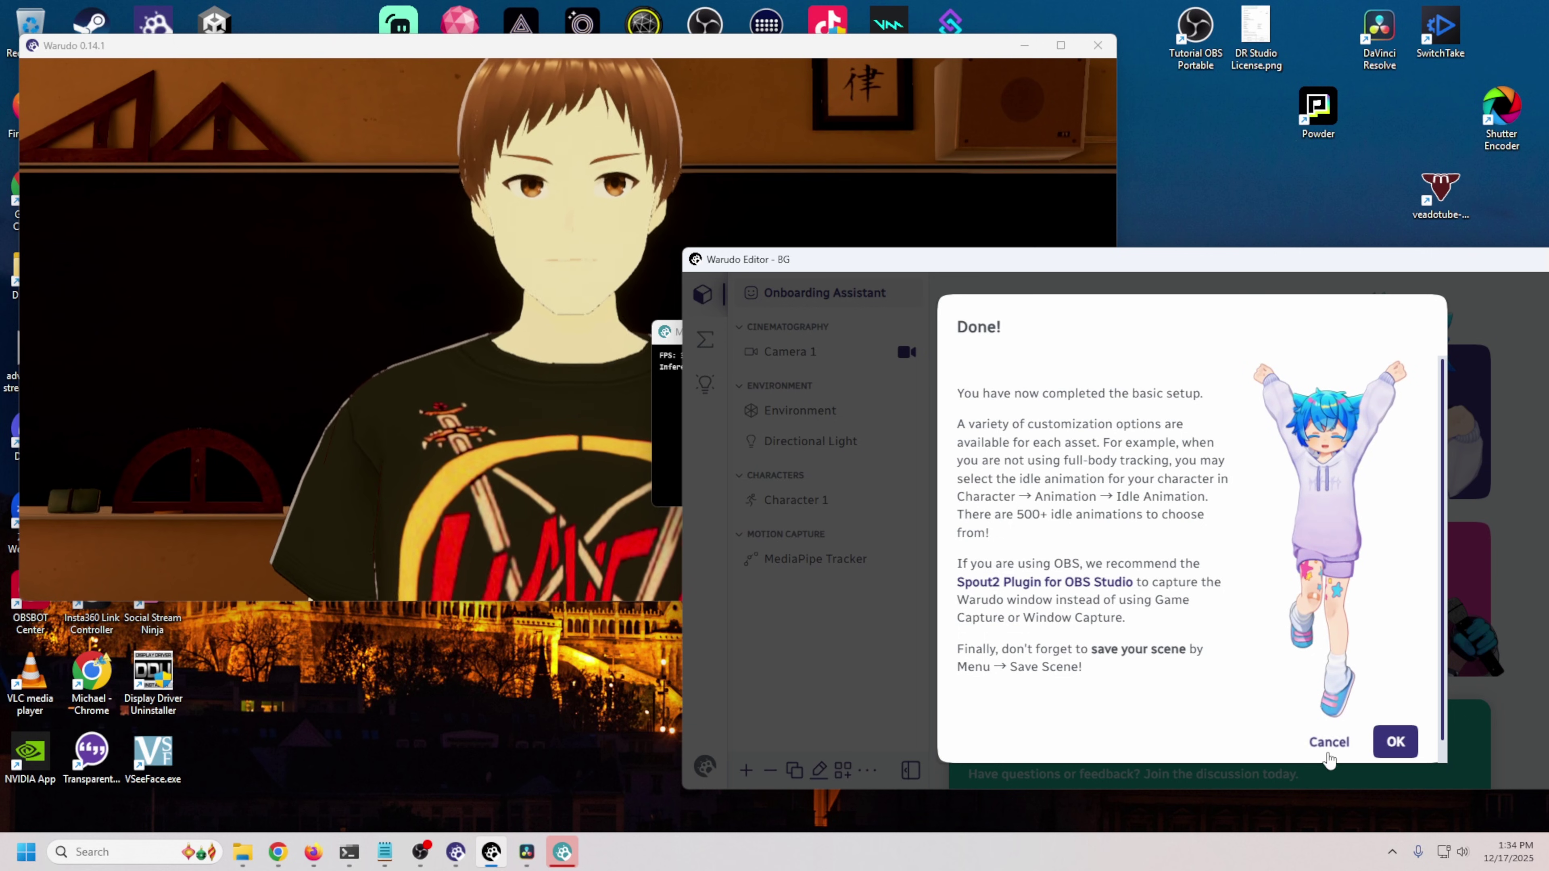
{"action": "left_click", "coordinate": [1395, 742]}
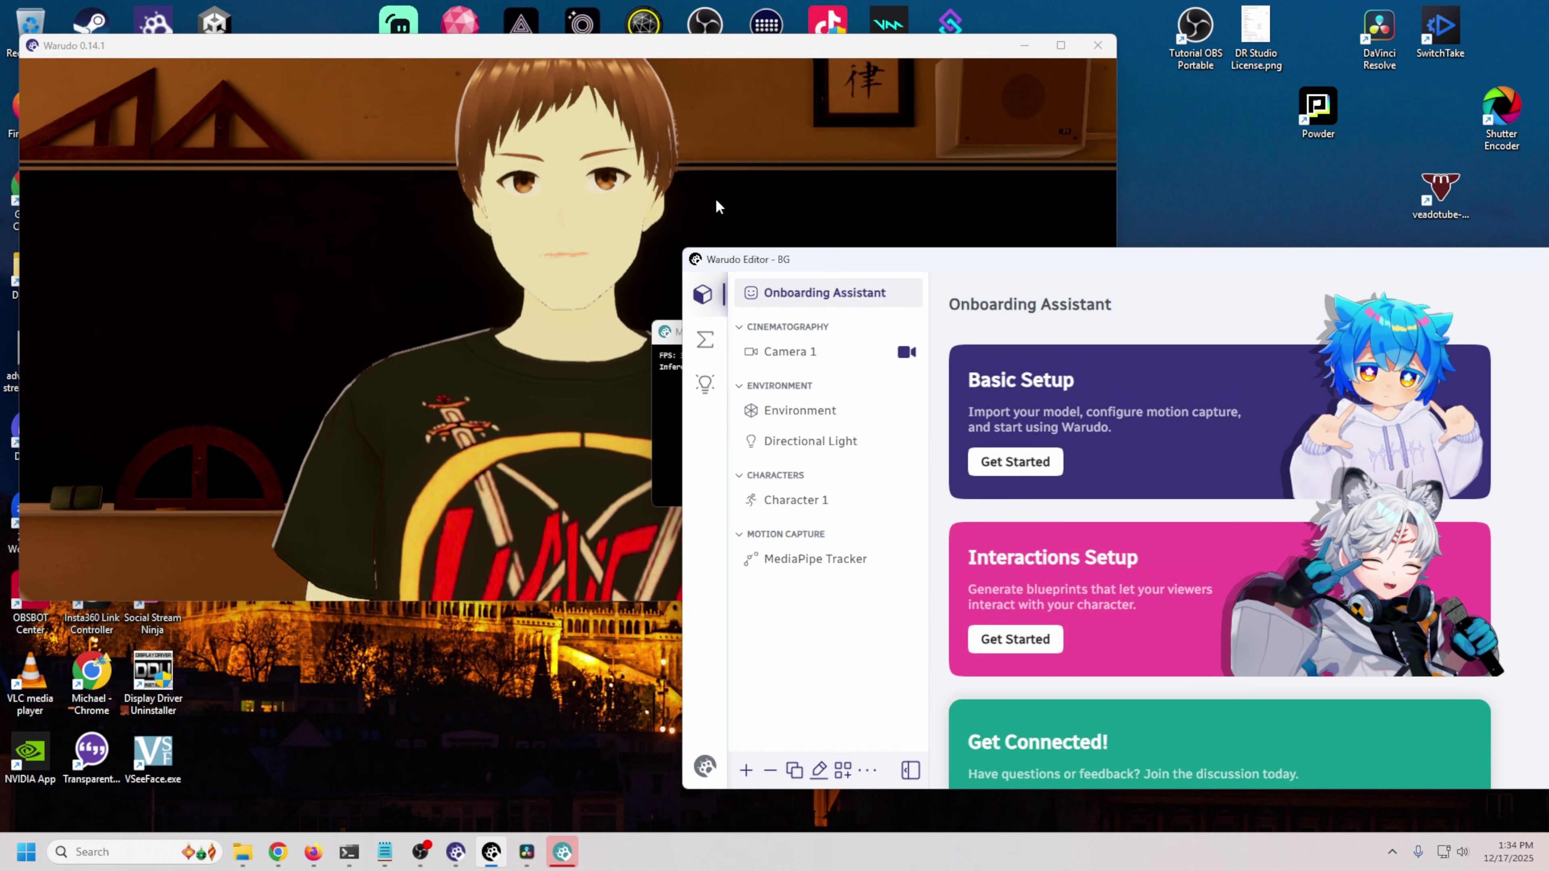
Step: Pull the preview camera back to frame the avatar from the thighs up in front of the classroom blackboard
{"action": "left_click", "coordinate": [523, 252]}
{"action": "scroll", "coordinate": [497, 449], "scroll_direction": "up", "scroll_amount": 3}
{"action": "scroll", "coordinate": [497, 449], "scroll_direction": "down", "scroll_amount": 6}
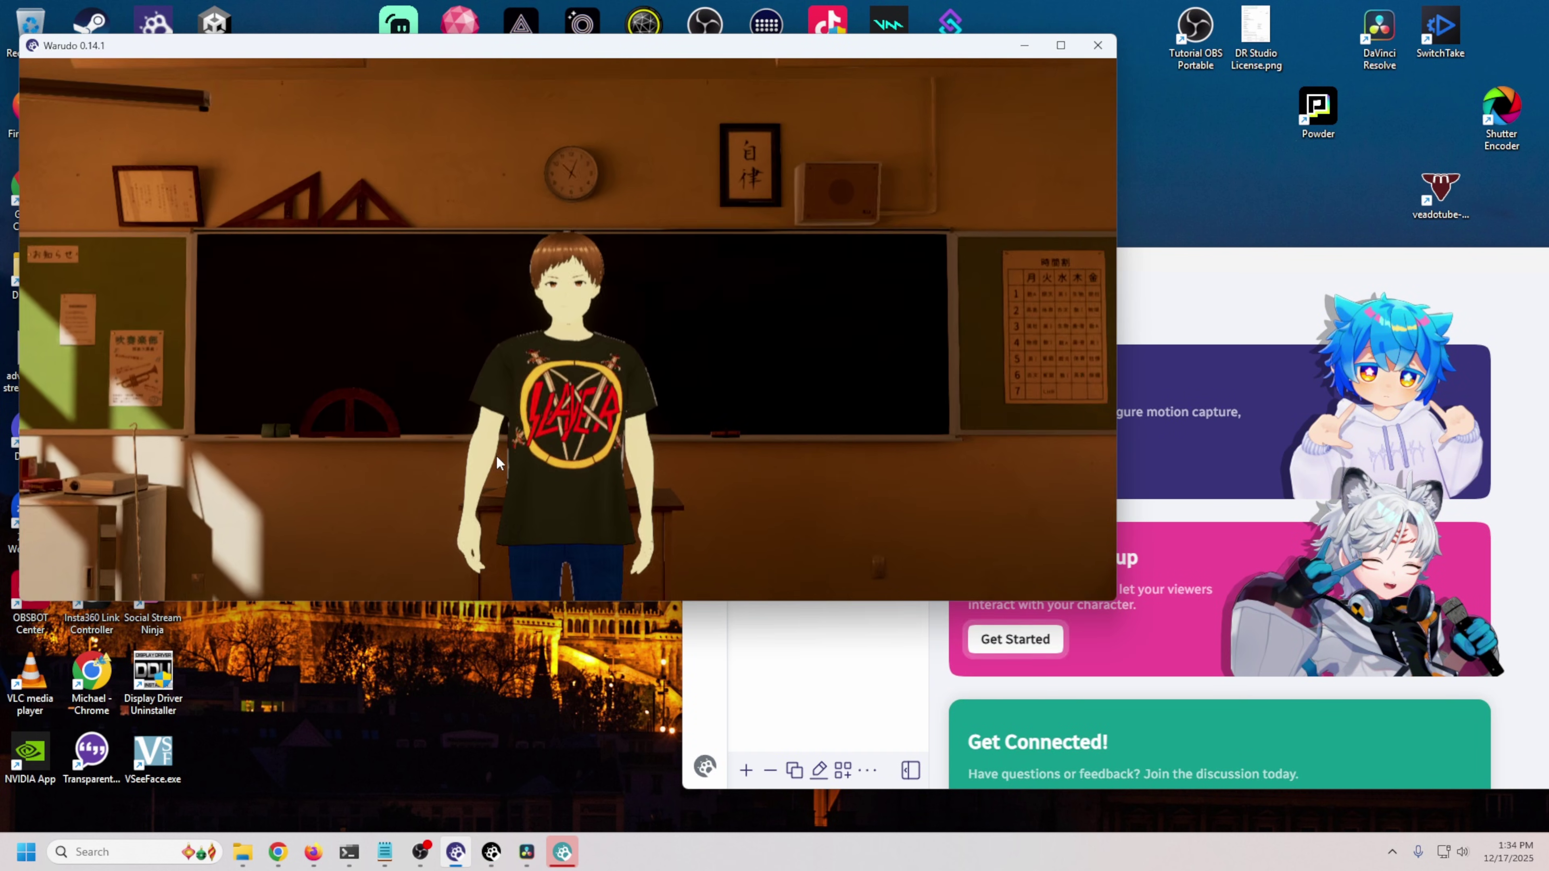
Step: Add a new blank custom blueprint to the BG scene and open it for editing
{"action": "scroll", "coordinate": [496, 455], "scroll_direction": "up", "scroll_amount": 3}
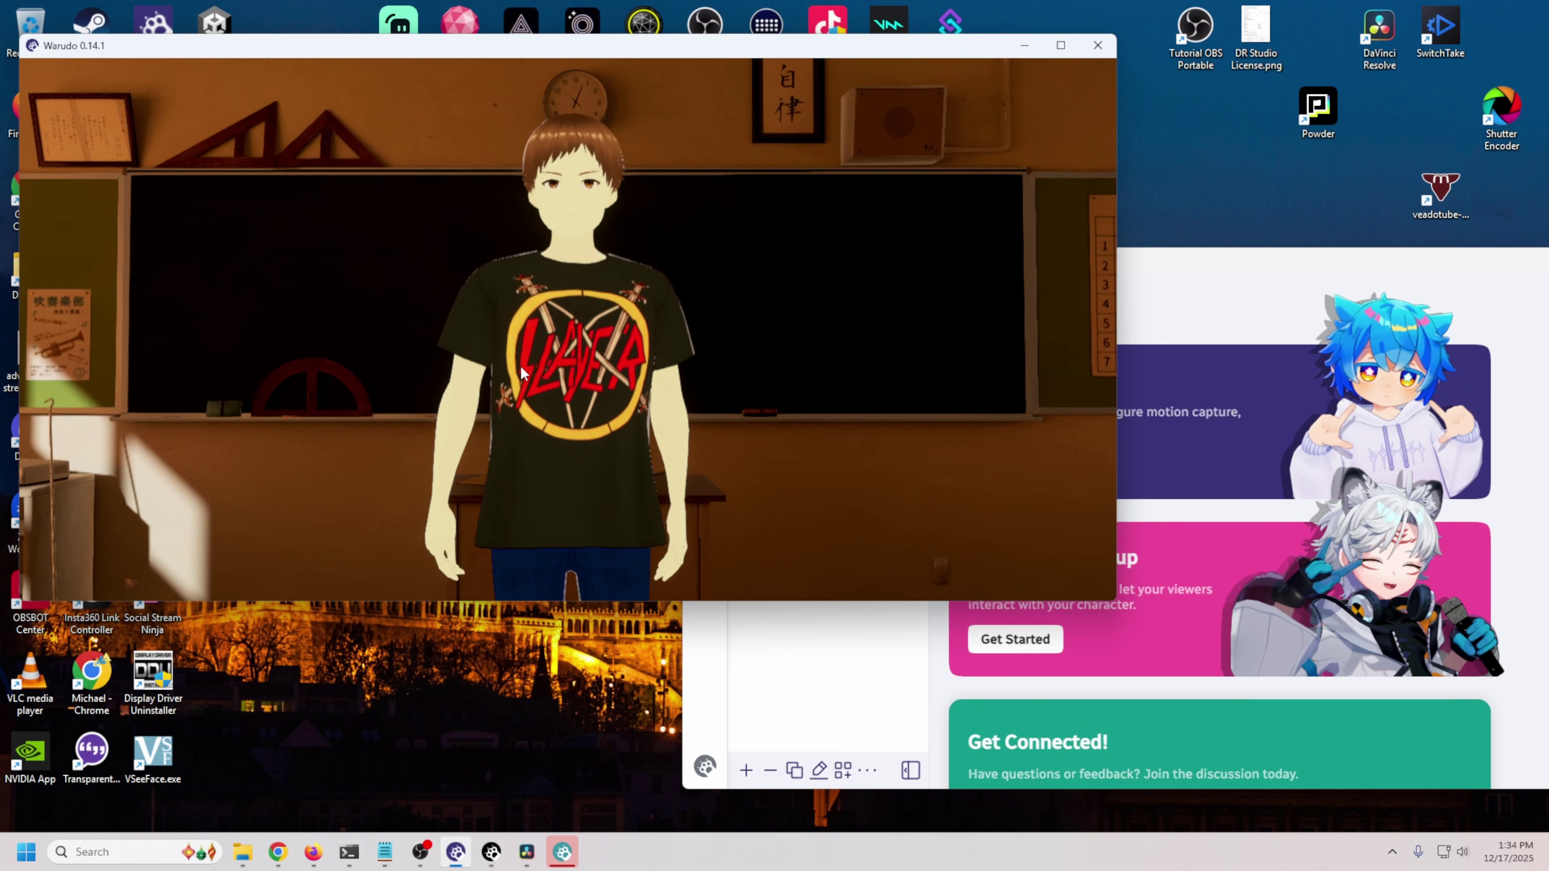
{"action": "left_click", "coordinate": [1267, 271]}
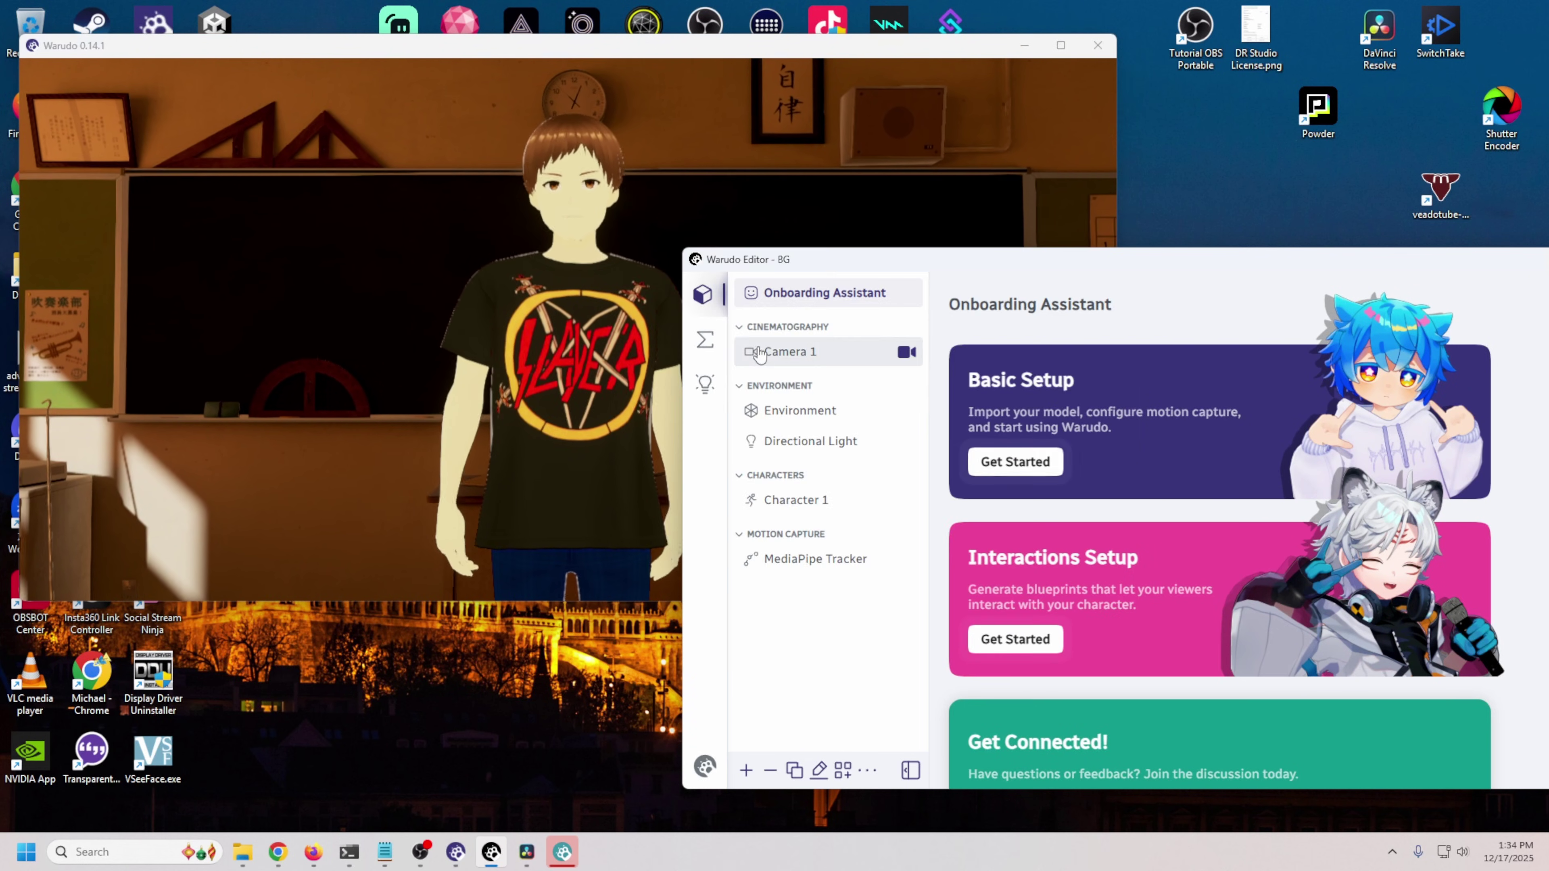
{"action": "left_click", "coordinate": [705, 342]}
{"action": "left_click", "coordinate": [747, 771]}
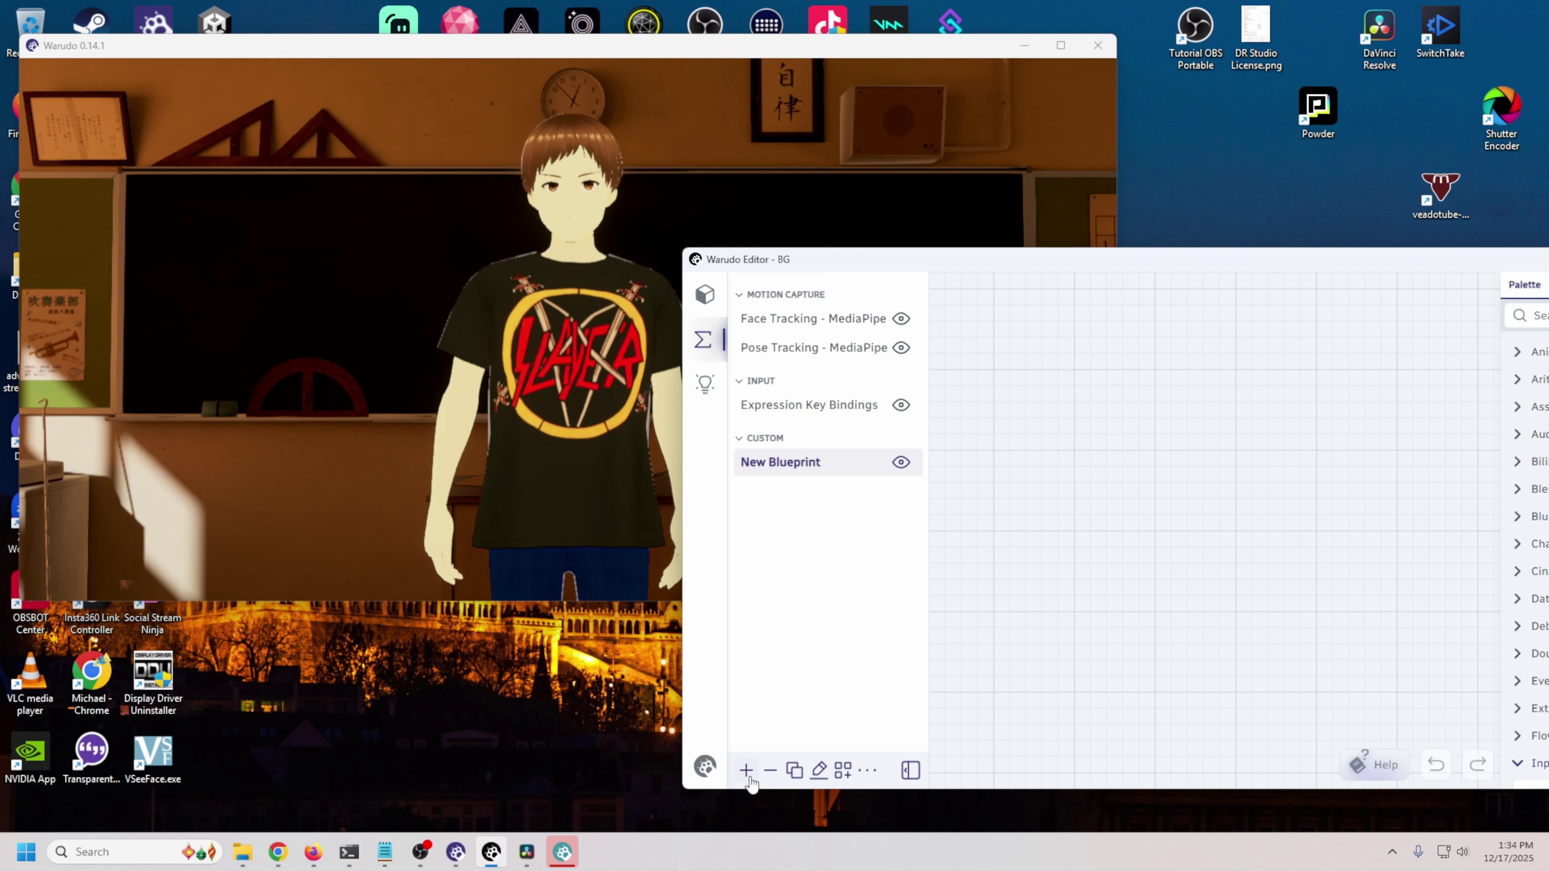
{"action": "left_click", "coordinate": [822, 464]}
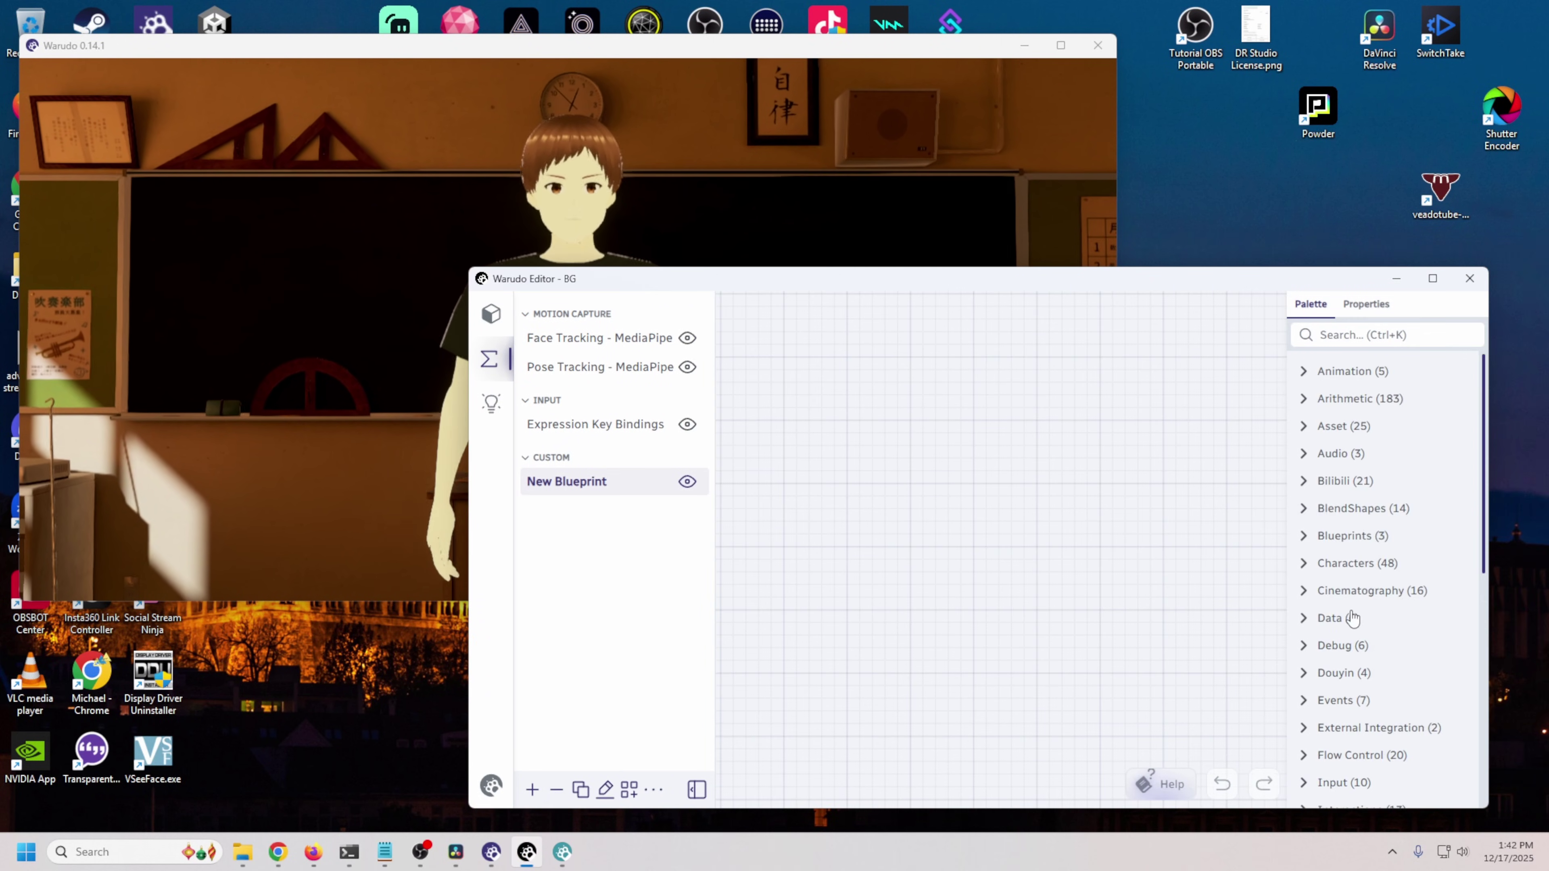
Step: Place an On Keystroke Pressed node from the Input category in the new blueprint
{"action": "scroll", "coordinate": [1355, 623], "scroll_direction": "down", "scroll_amount": 3}
{"action": "scroll", "coordinate": [1336, 659], "scroll_direction": "down", "scroll_amount": 2}
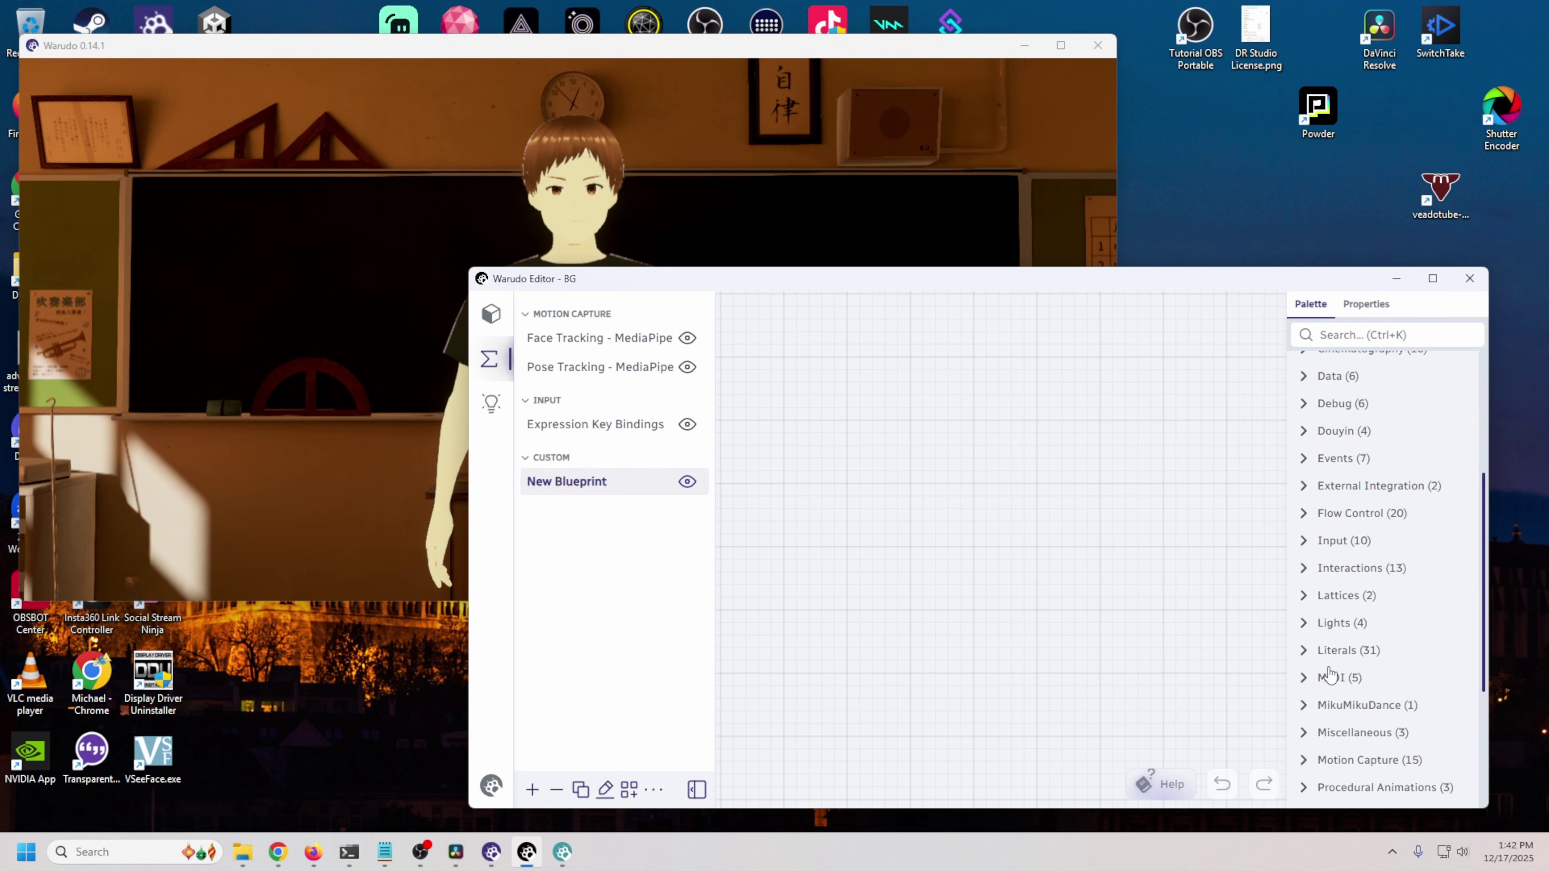
{"action": "scroll", "coordinate": [1329, 683], "scroll_direction": "down", "scroll_amount": 3}
{"action": "left_click", "coordinate": [1328, 681]}
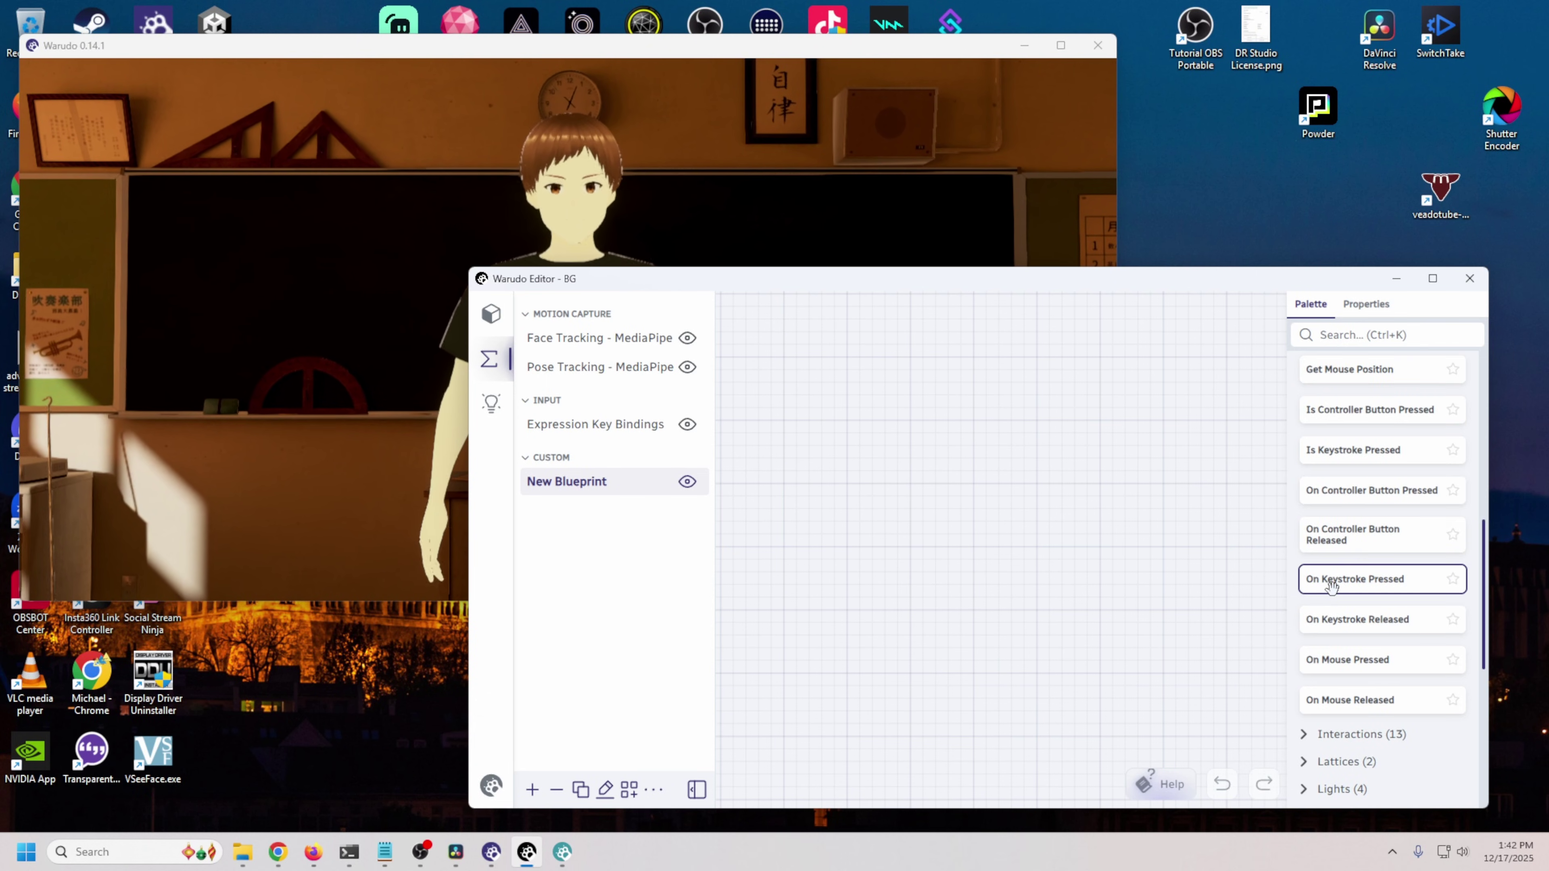
{"action": "left_click_drag", "start_coordinate": [1332, 586], "coordinate": [862, 377]}
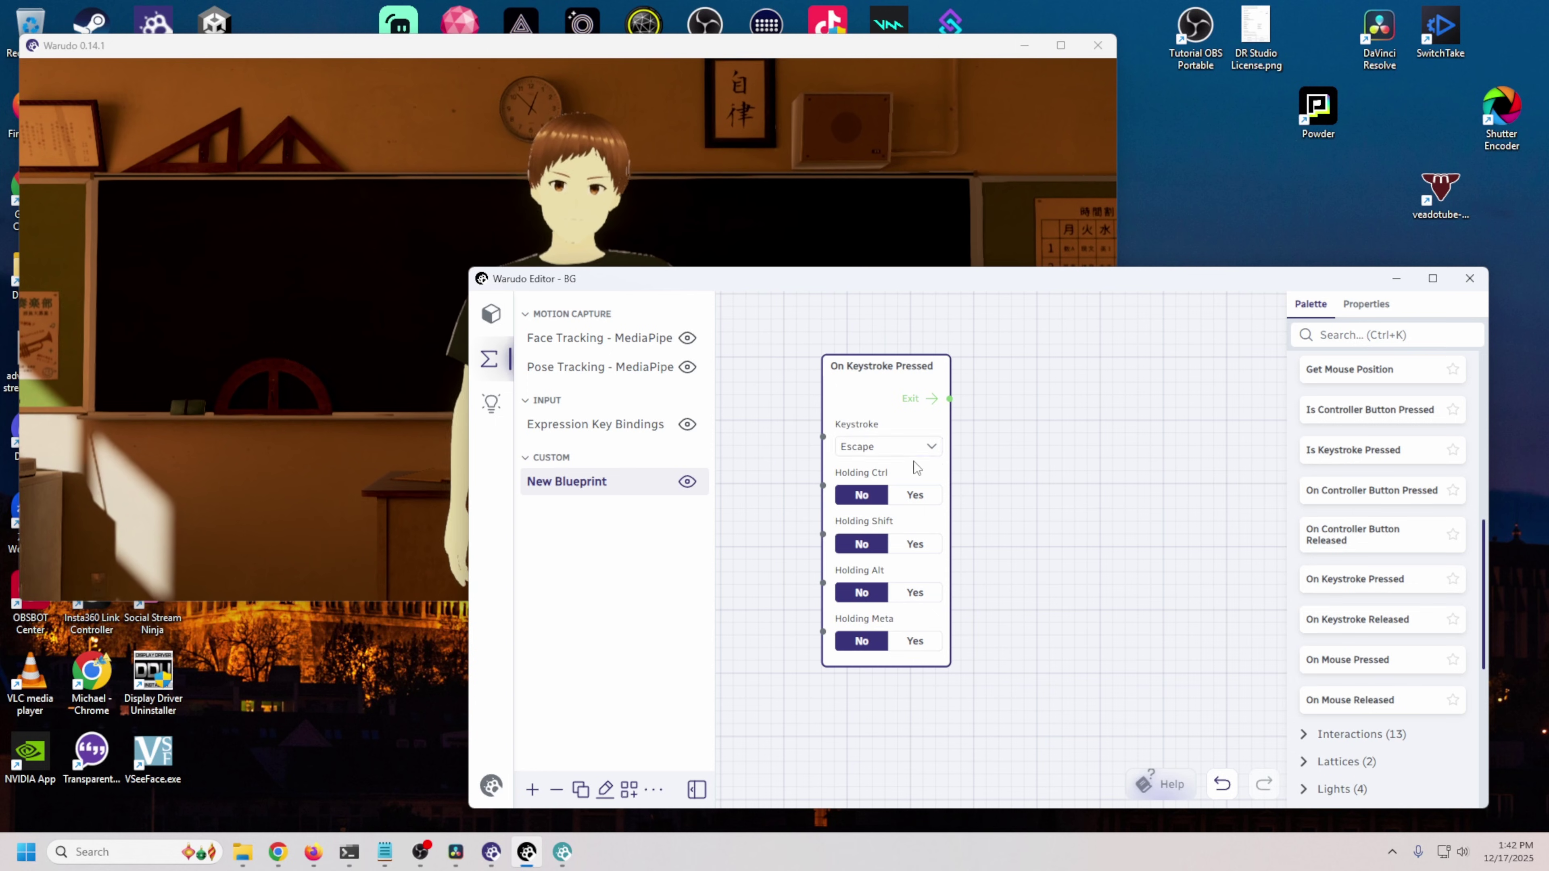
Step: Configure the On Keystroke Pressed node to trigger on Q with Holding Ctrl set to Yes
{"action": "left_click", "coordinate": [915, 448]}
{"action": "scroll", "coordinate": [878, 707], "scroll_direction": "down", "scroll_amount": 2}
{"action": "scroll", "coordinate": [877, 710], "scroll_direction": "down", "scroll_amount": 1}
{"action": "left_click", "coordinate": [844, 643]}
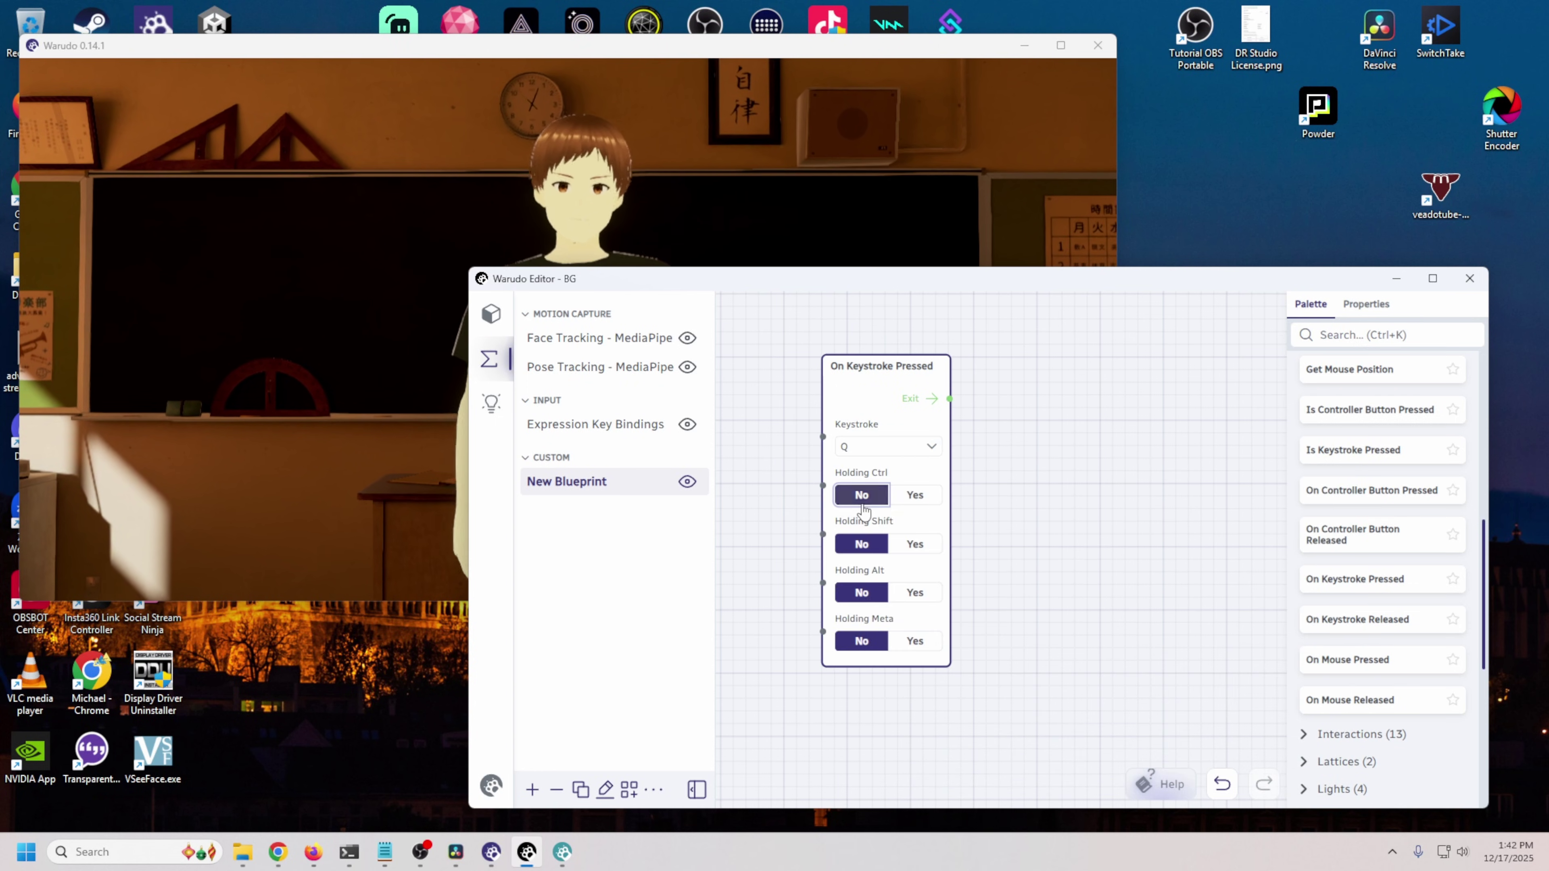
{"action": "left_click", "coordinate": [915, 495]}
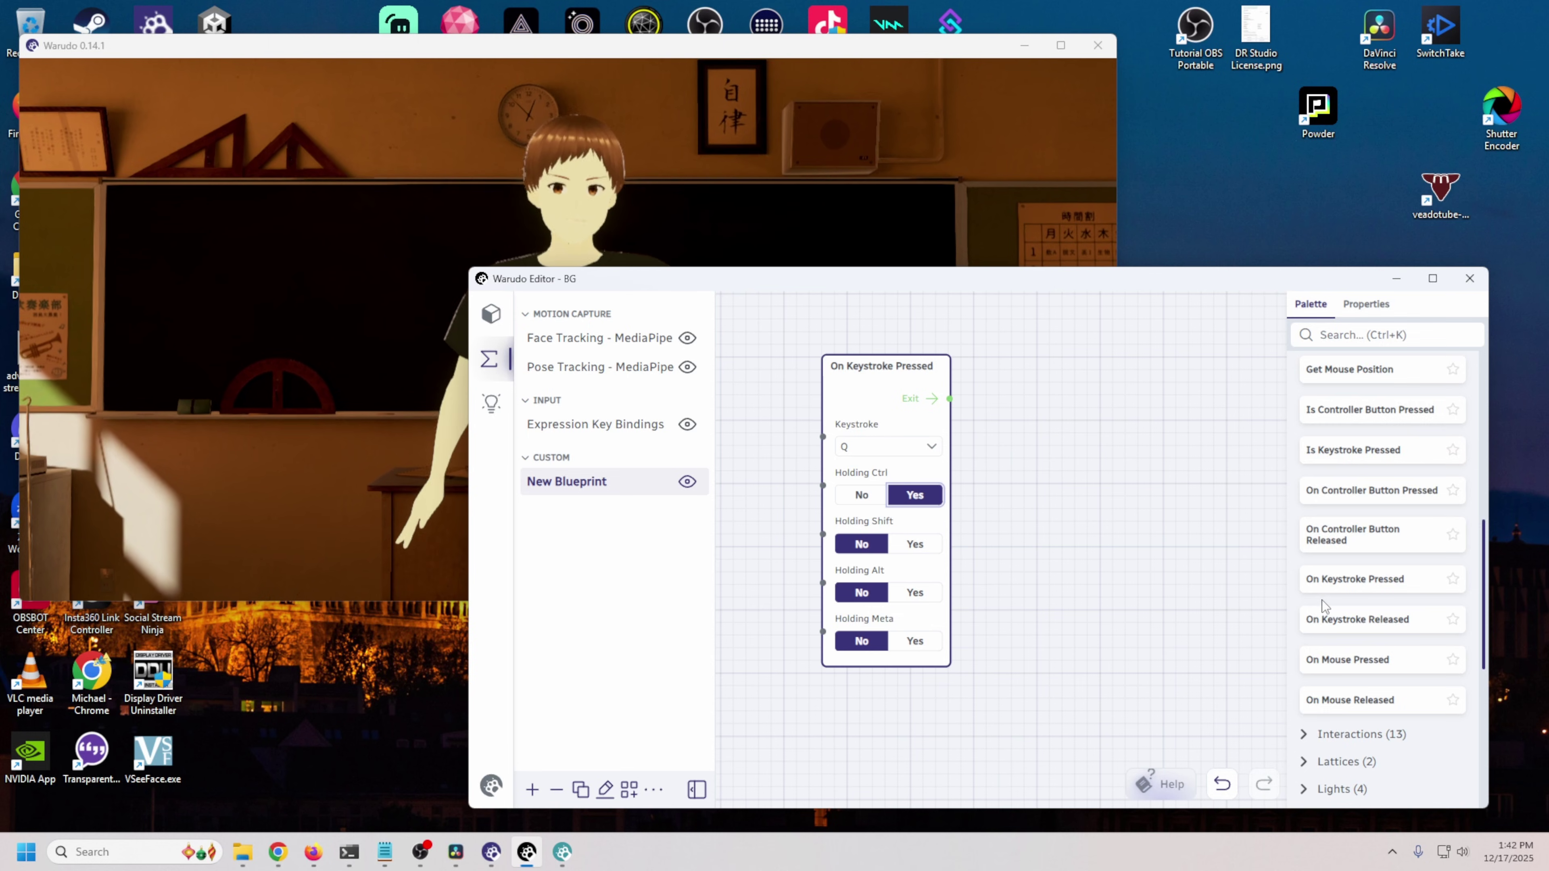
Step: Add a Load Scene node, connect the keystroke node's Exit to its Enter, and set its scene to DefaultScene
{"action": "scroll", "coordinate": [1336, 603], "scroll_direction": "down", "scroll_amount": 4}
{"action": "scroll", "coordinate": [1334, 600], "scroll_direction": "down", "scroll_amount": 3}
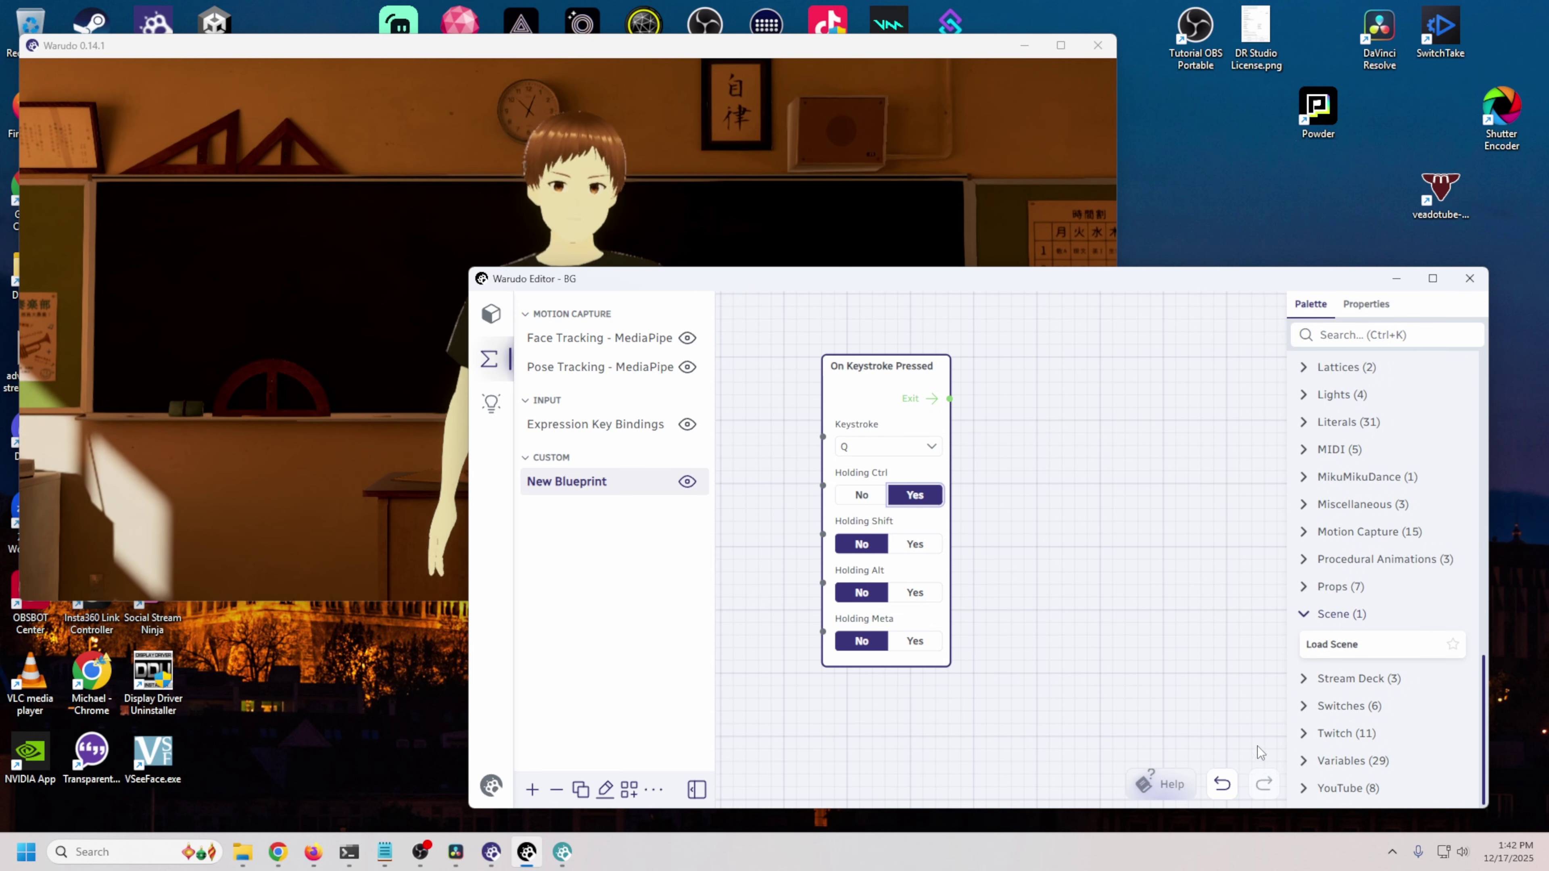
{"action": "left_click_drag", "start_coordinate": [1059, 473], "coordinate": [1064, 432]}
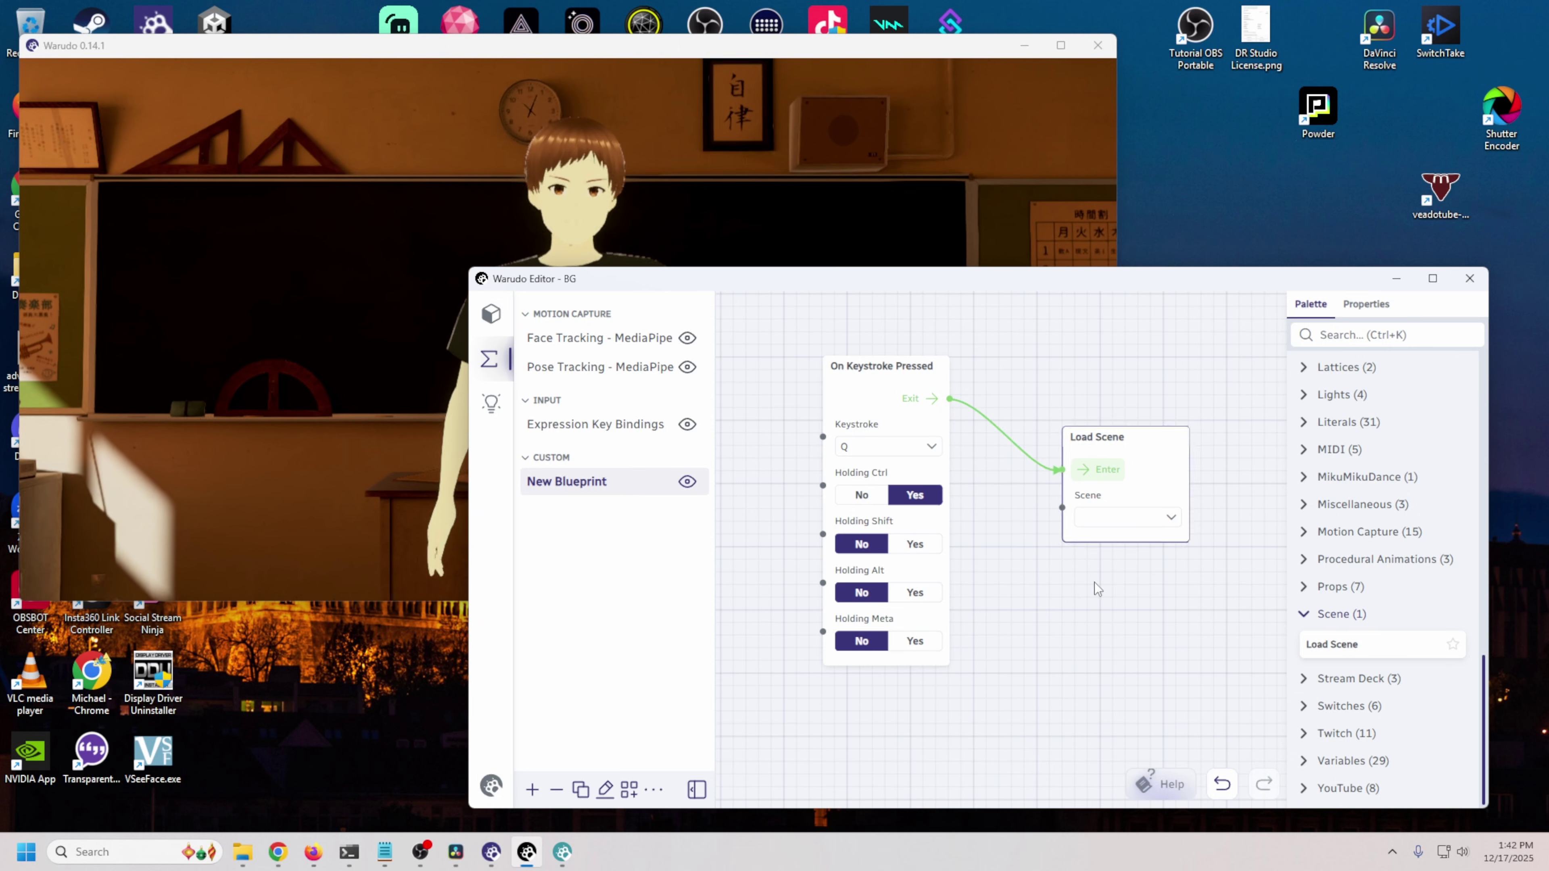
{"action": "left_click", "coordinate": [1171, 518]}
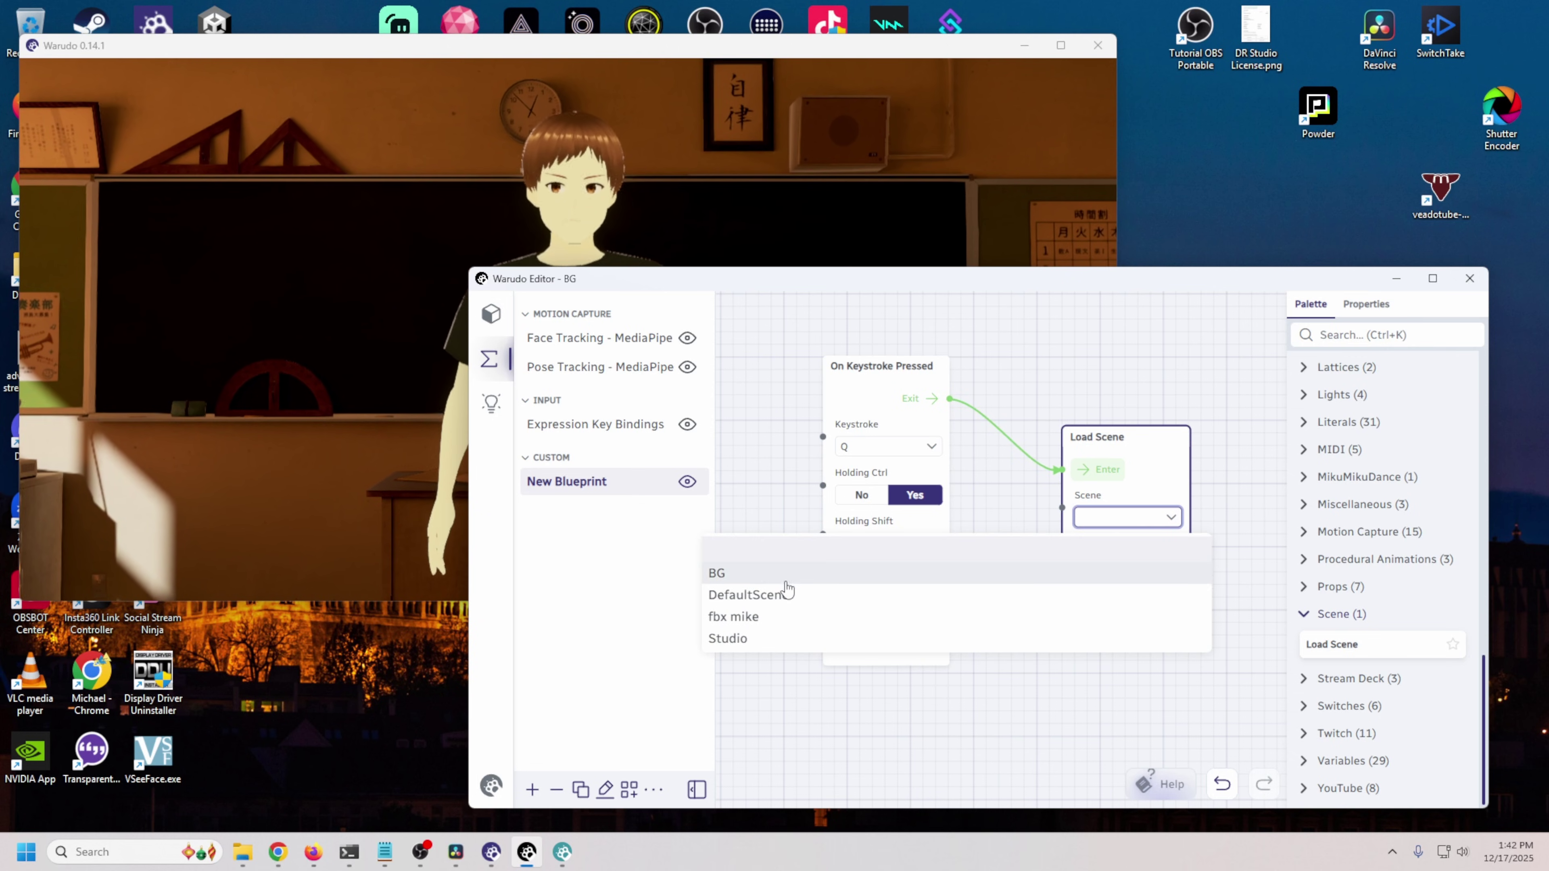
{"action": "left_click", "coordinate": [757, 596]}
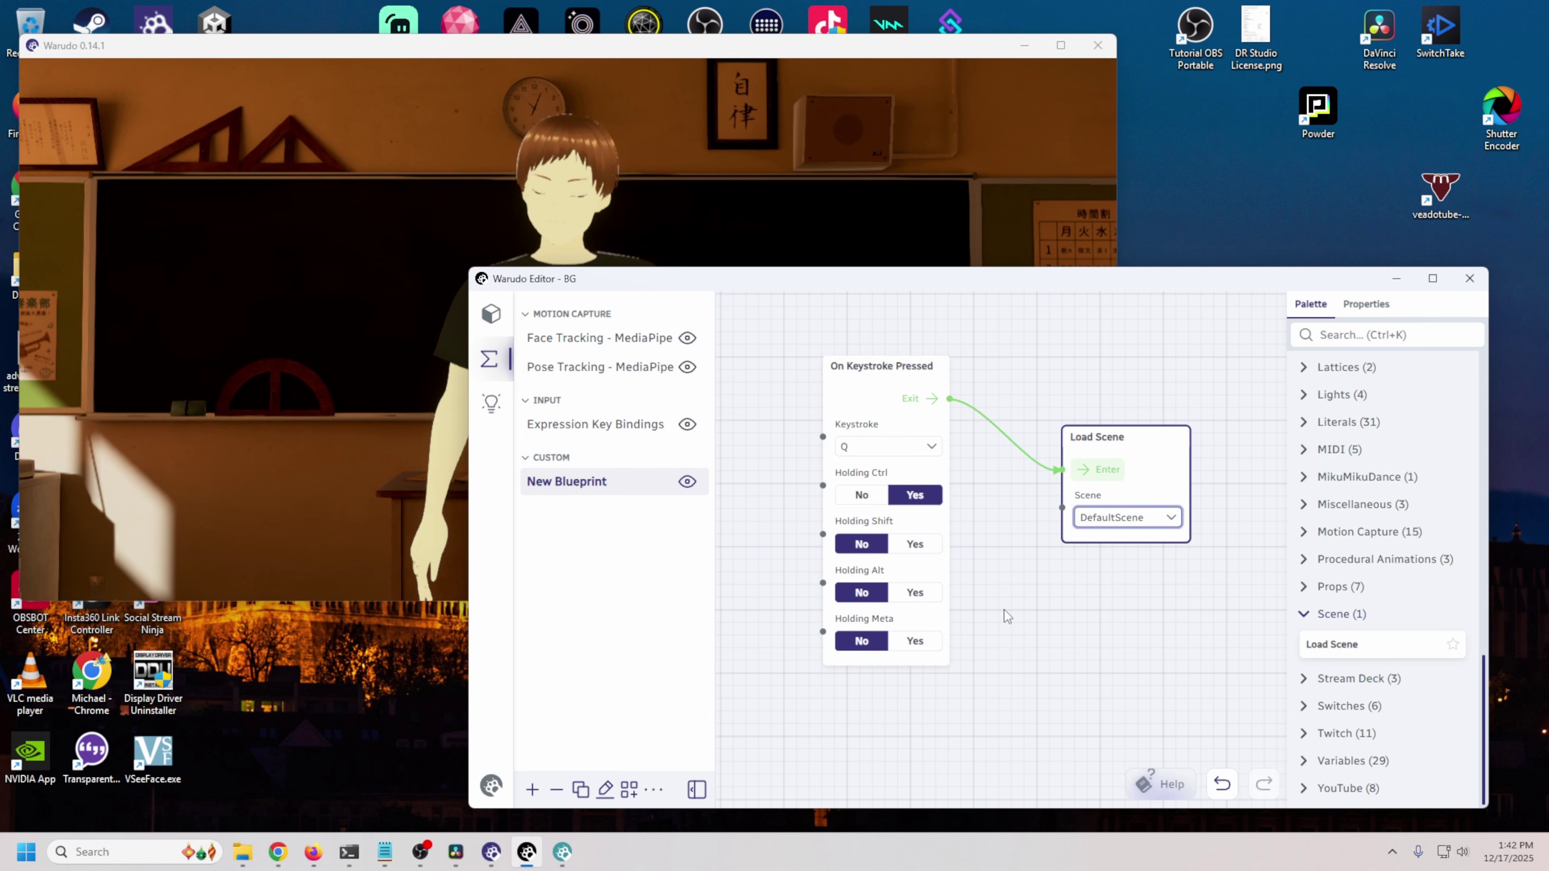
Step: Trigger the switch to DefaultScene and move the MediaPipe Tracker window clear of the avatar preview
{"action": "key", "text": "alt+Tab"}
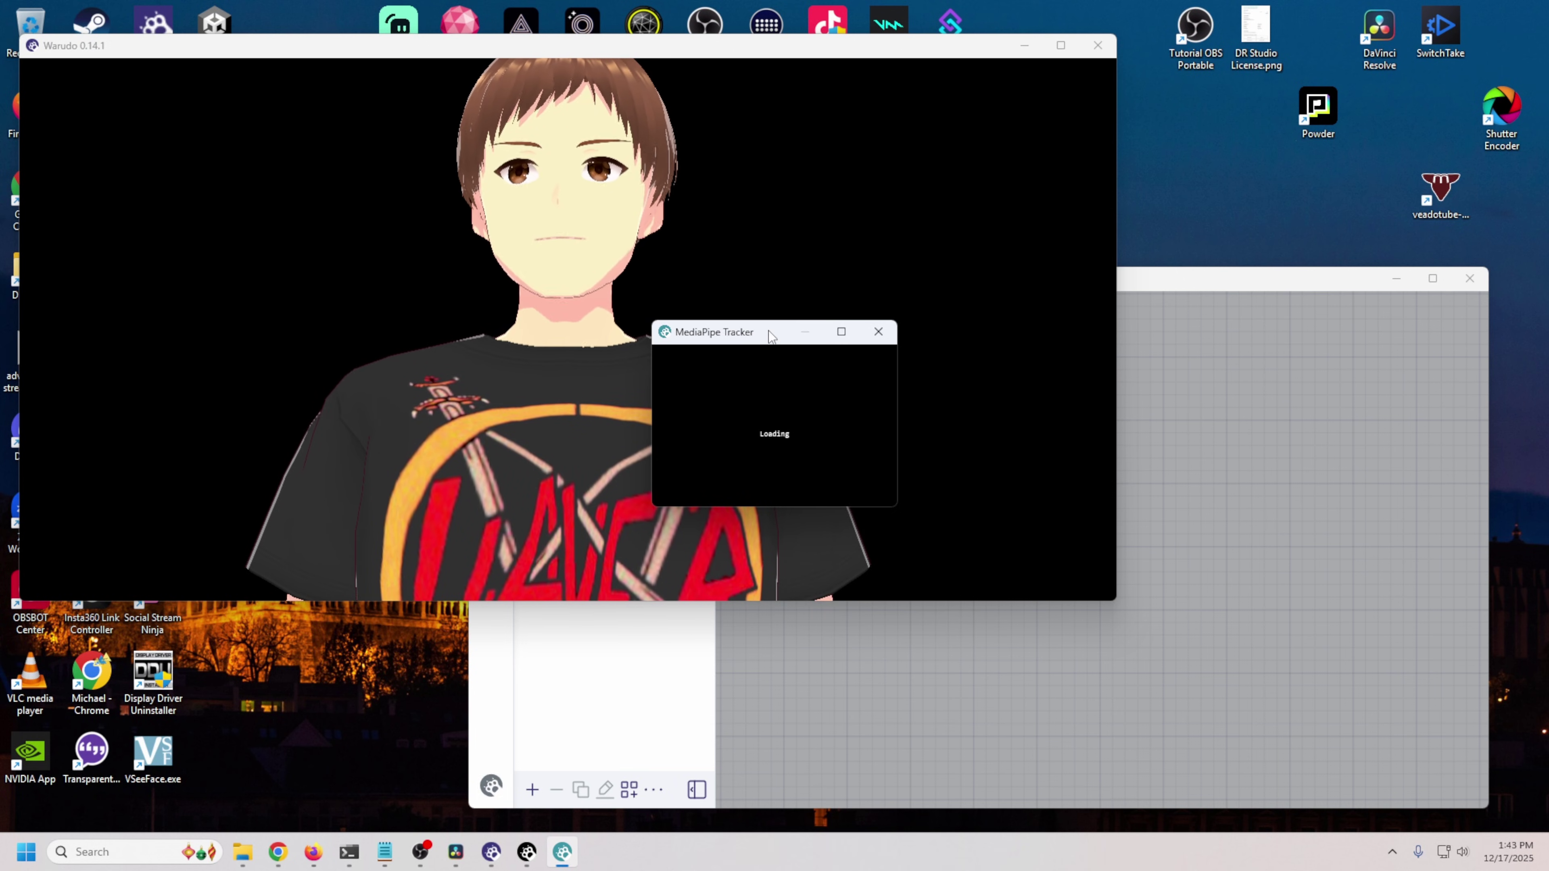
{"action": "left_click_drag", "start_coordinate": [758, 329], "coordinate": [1269, 377]}
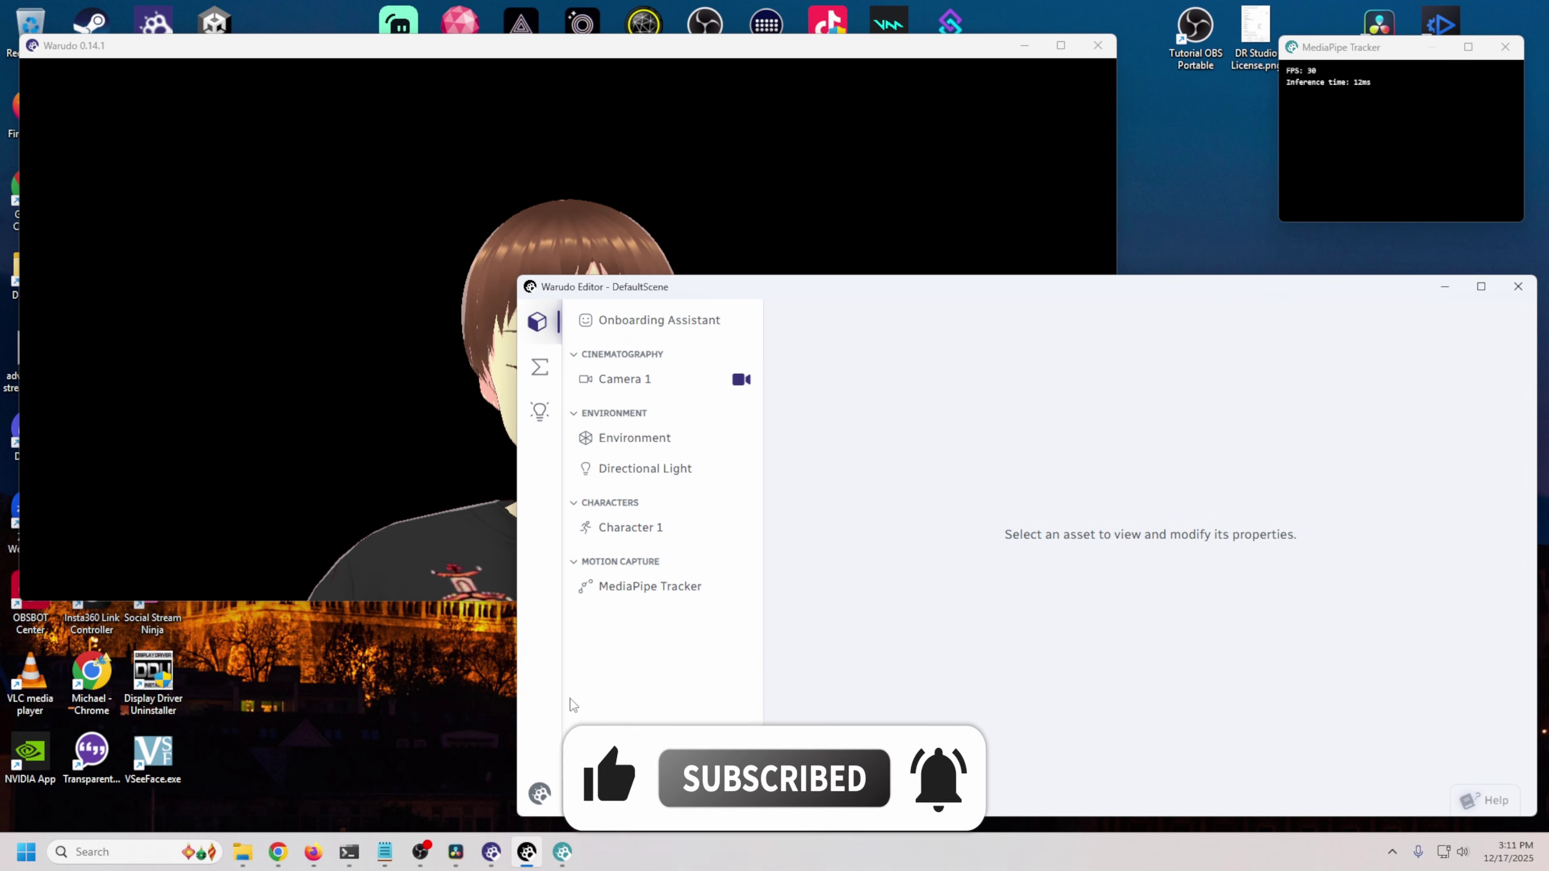
Step: Open DefaultScene's custom blueprint and rearrange its existing keystroke and Load Scene nodes to leave free canvas space beneath them
{"action": "left_click", "coordinate": [539, 367]}
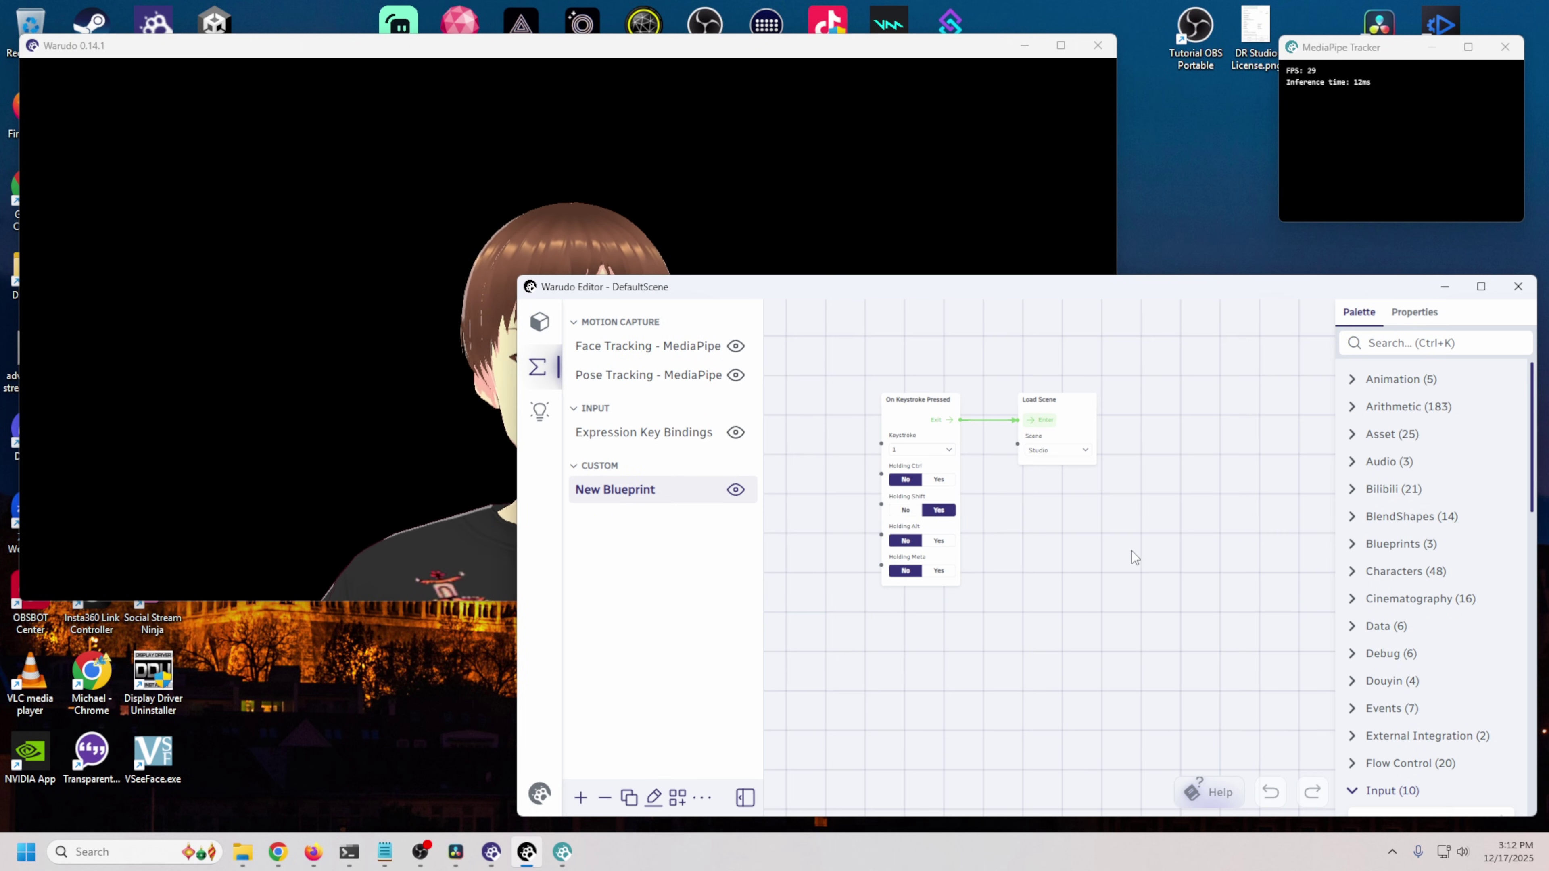
{"action": "scroll", "coordinate": [1103, 528], "scroll_direction": "up", "scroll_amount": 3}
{"action": "mouse_move", "coordinate": [843, 350]}
{"action": "left_mouse_down"}
{"action": "mouse_move", "coordinate": [888, 350]}
{"action": "mouse_move", "coordinate": [871, 349]}
{"action": "left_mouse_up"}
{"action": "left_click_drag", "start_coordinate": [1032, 349], "coordinate": [1033, 346]}
{"action": "left_click_drag", "start_coordinate": [899, 348], "coordinate": [899, 341]}
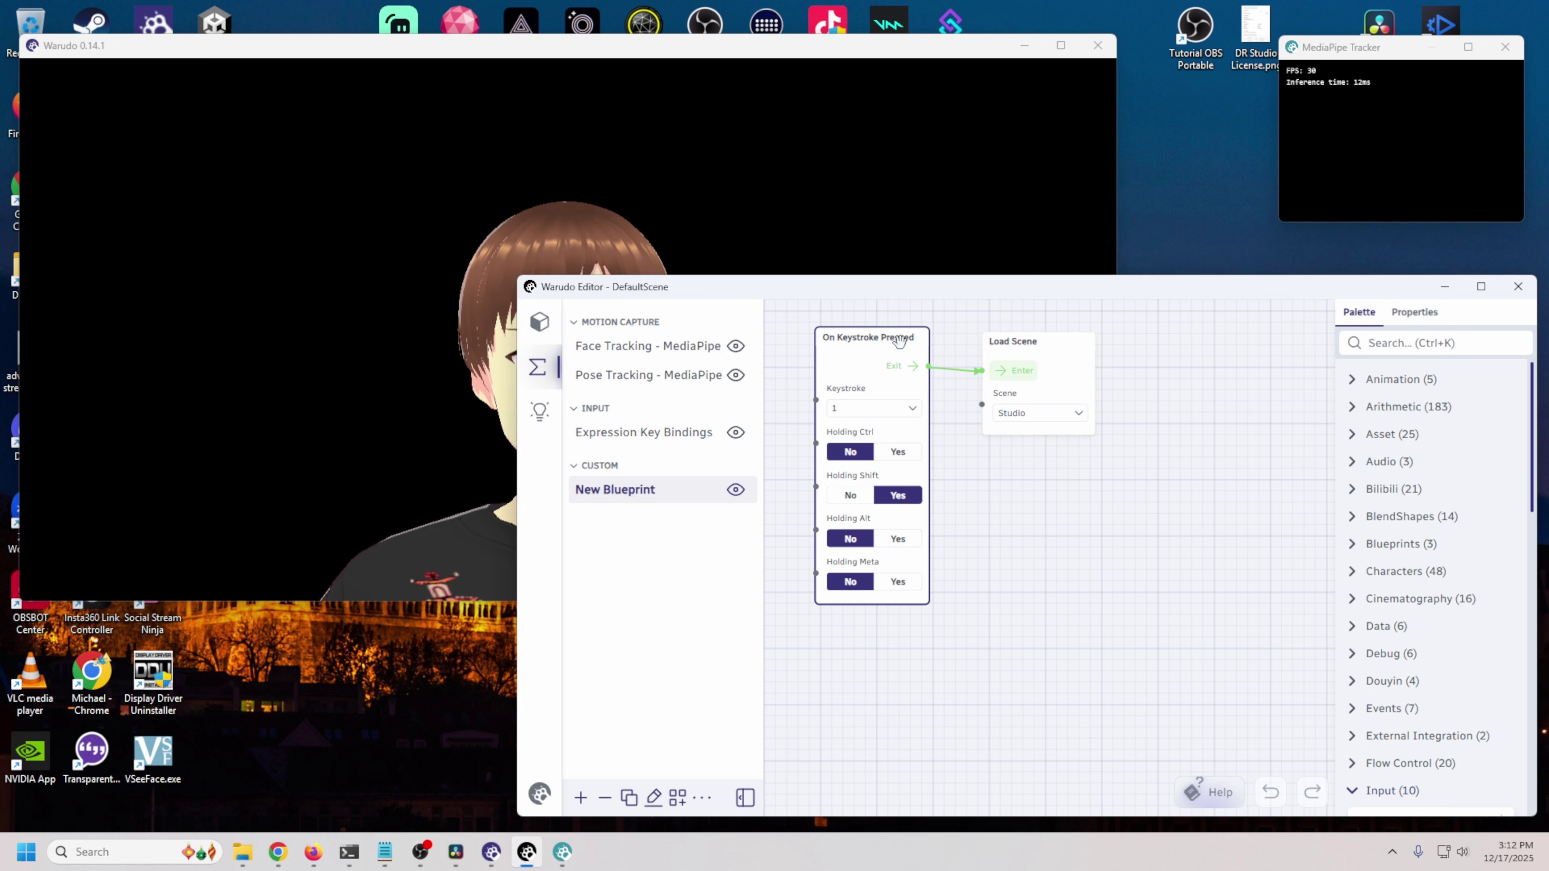
{"action": "left_click_drag", "start_coordinate": [1016, 346], "coordinate": [1020, 340]}
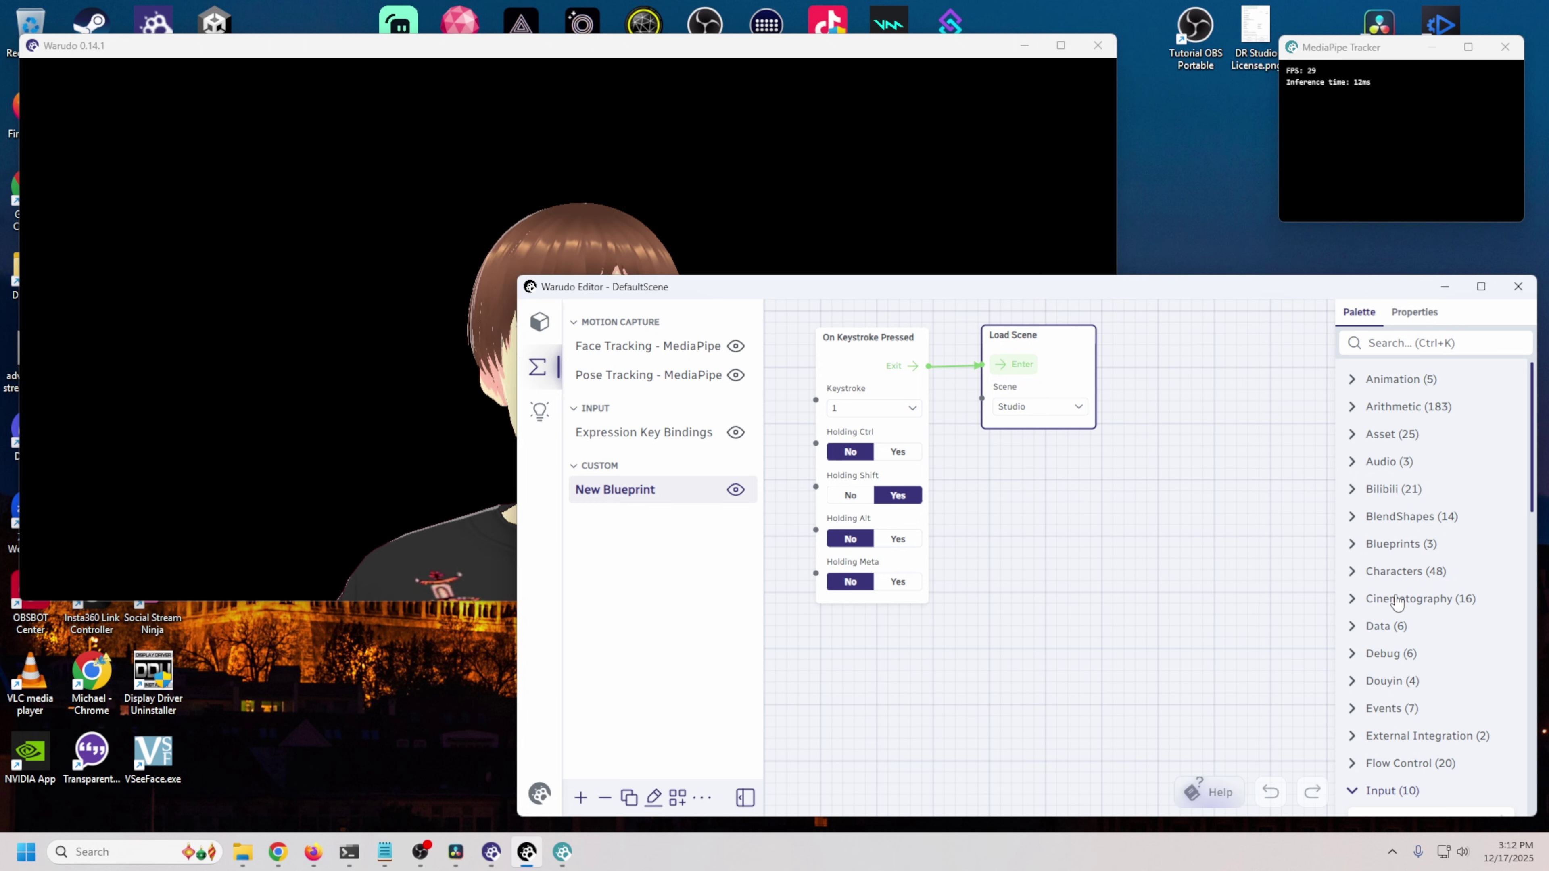
Step: Add a second On Keystroke Pressed node below the first, set to Q with Holding Ctrl enabled
{"action": "scroll", "coordinate": [1398, 602], "scroll_direction": "down", "scroll_amount": 8}
{"action": "left_click_drag", "start_coordinate": [1403, 587], "coordinate": [837, 690]}
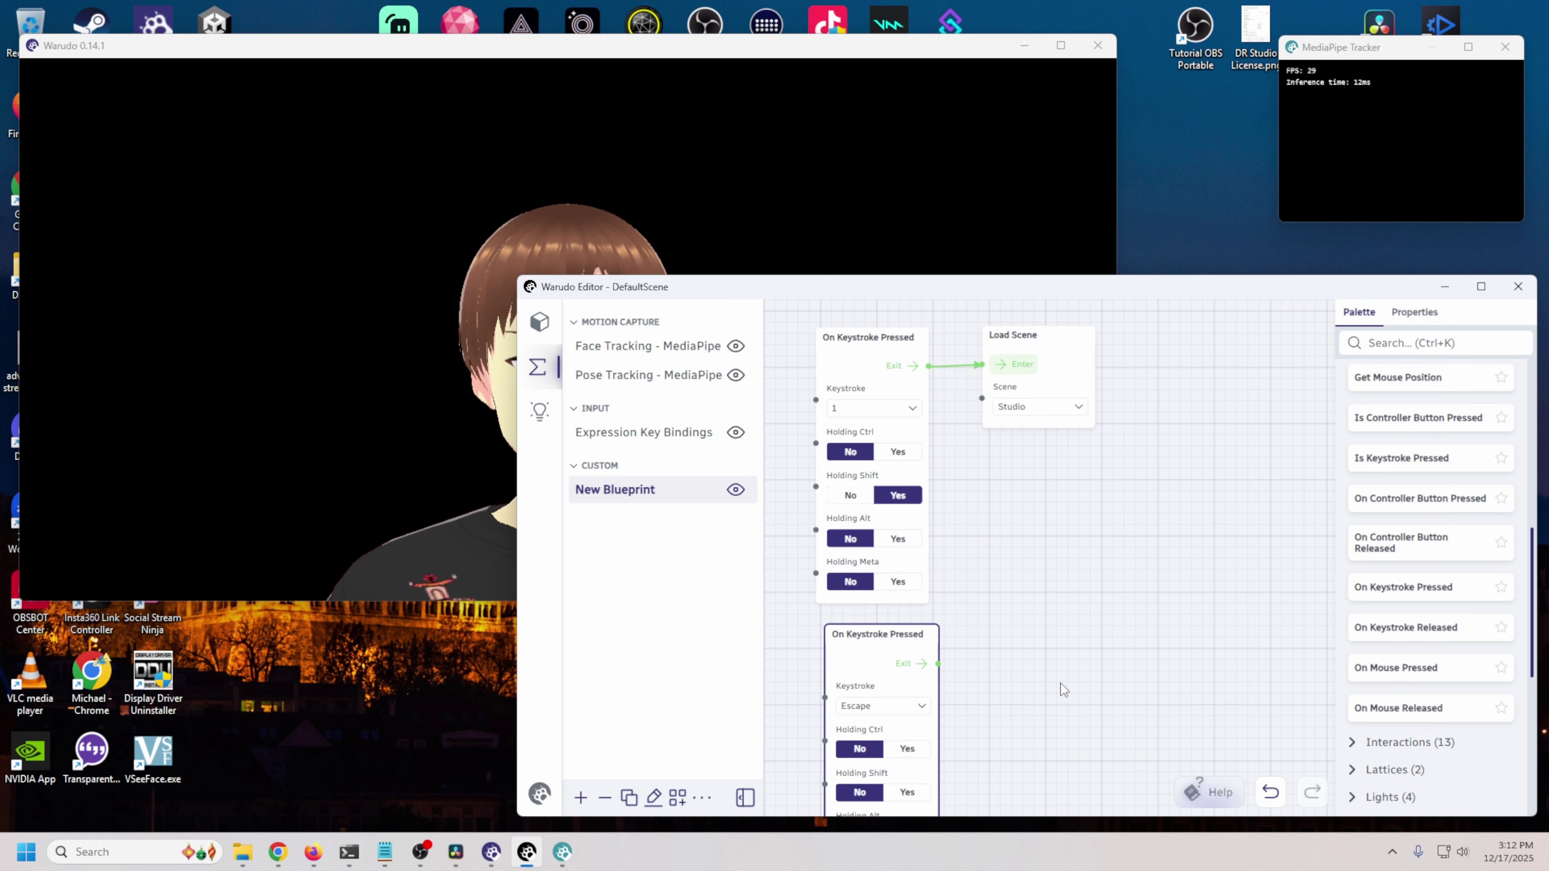
{"action": "left_click_drag", "start_coordinate": [1060, 683], "coordinate": [1050, 540]}
{"action": "left_click", "coordinate": [879, 573]}
{"action": "left_click", "coordinate": [854, 559]}
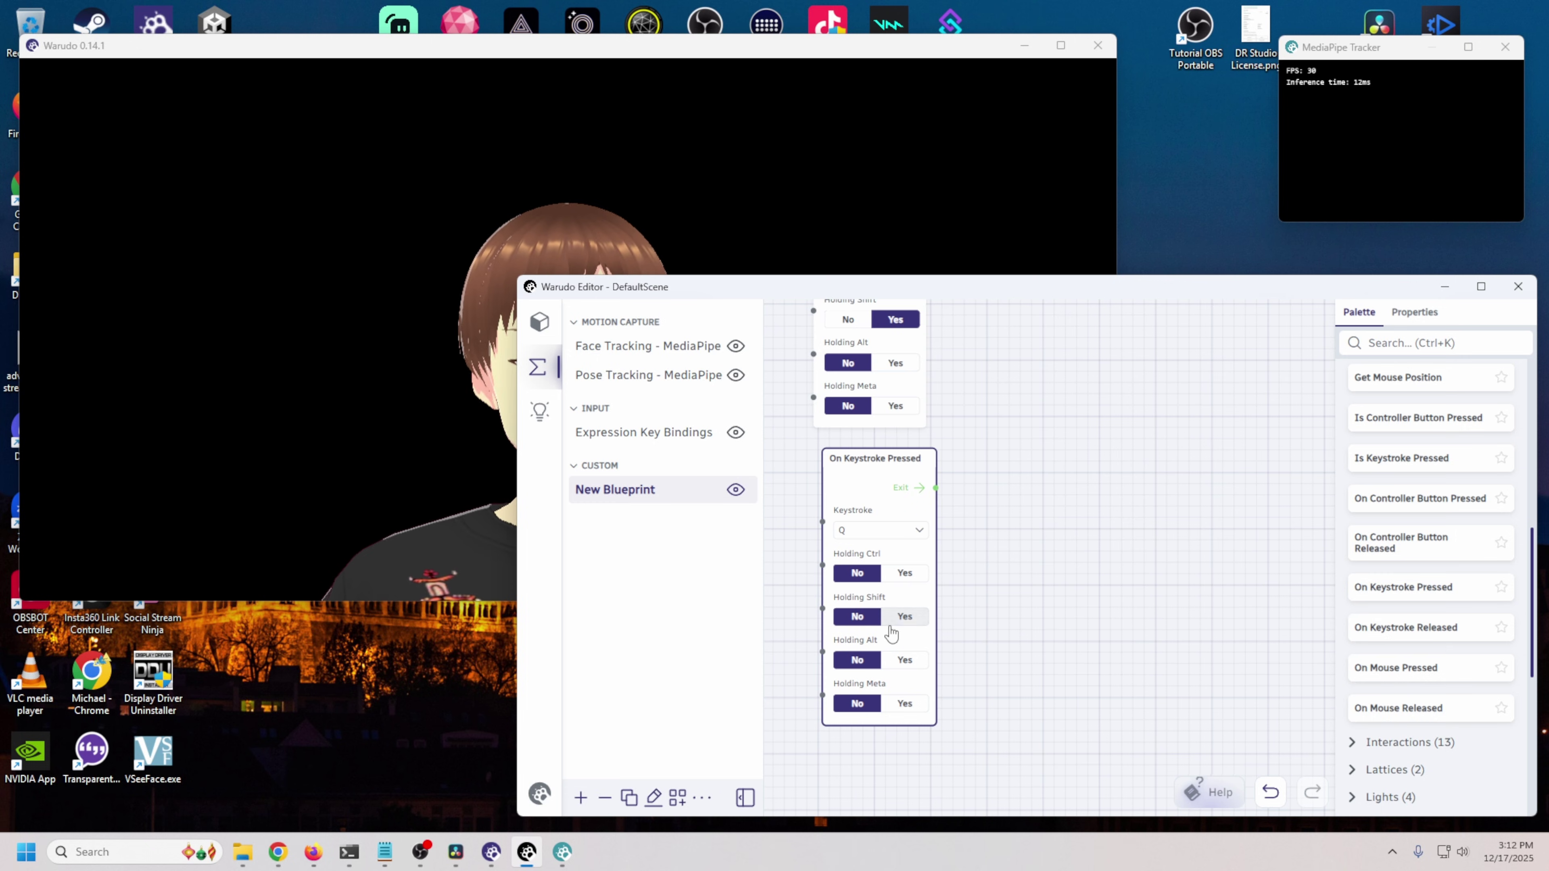
{"action": "left_click", "coordinate": [904, 573]}
Step: Add a Load Scene node linked from the Q keystroke node, set its scene to BG, and trigger the switch
{"action": "left_click_drag", "start_coordinate": [1380, 652], "coordinate": [1159, 580]}
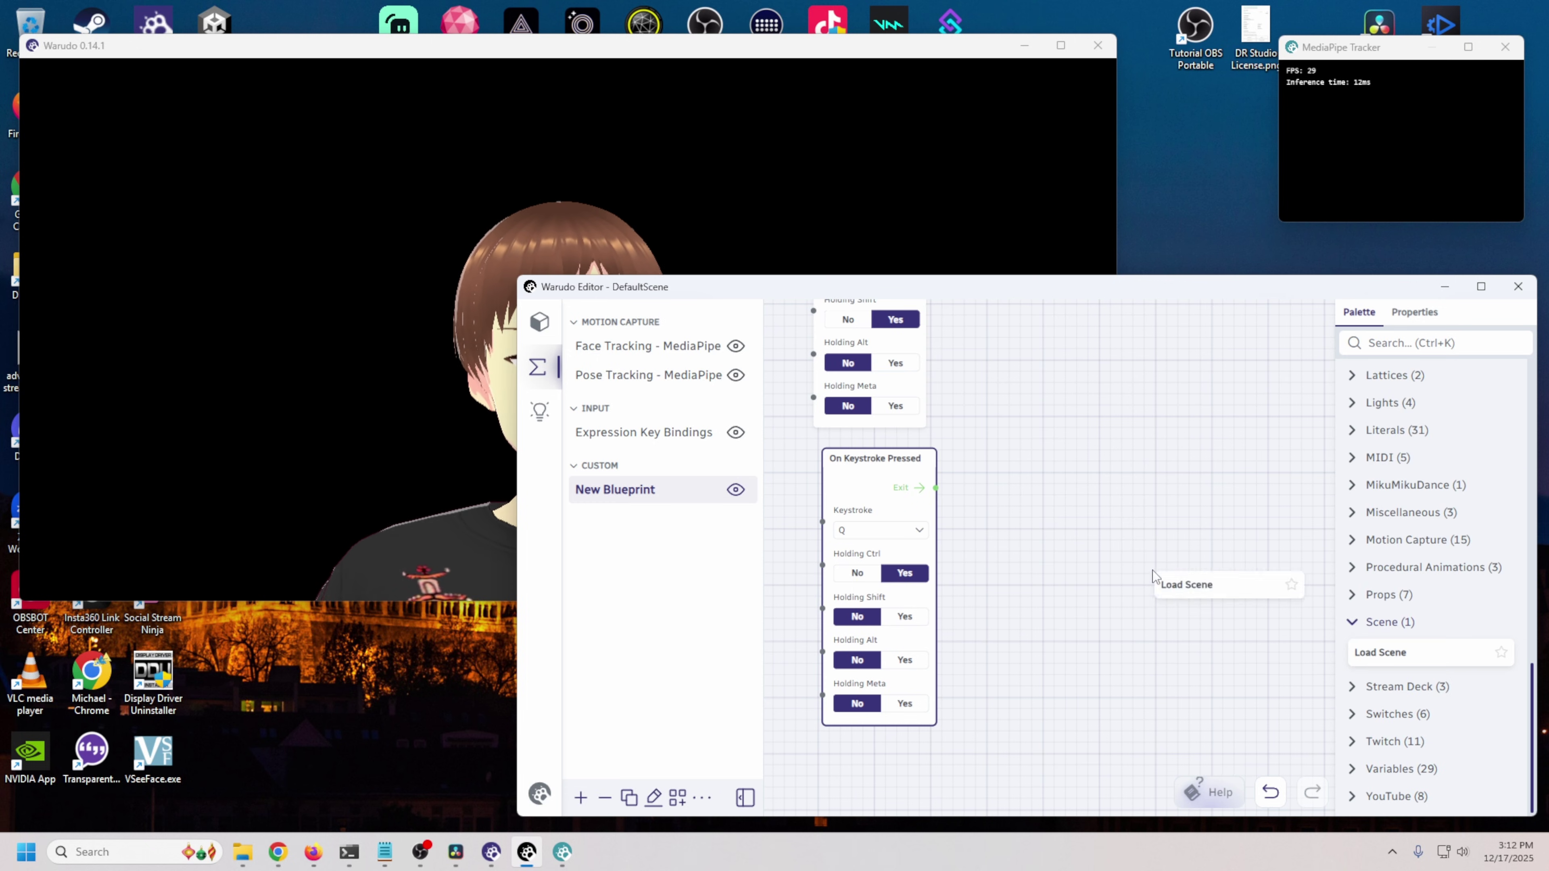
{"action": "left_click", "coordinate": [1062, 513]}
{"action": "left_click", "coordinate": [1057, 543]}
{"action": "left_click", "coordinate": [1031, 623]}
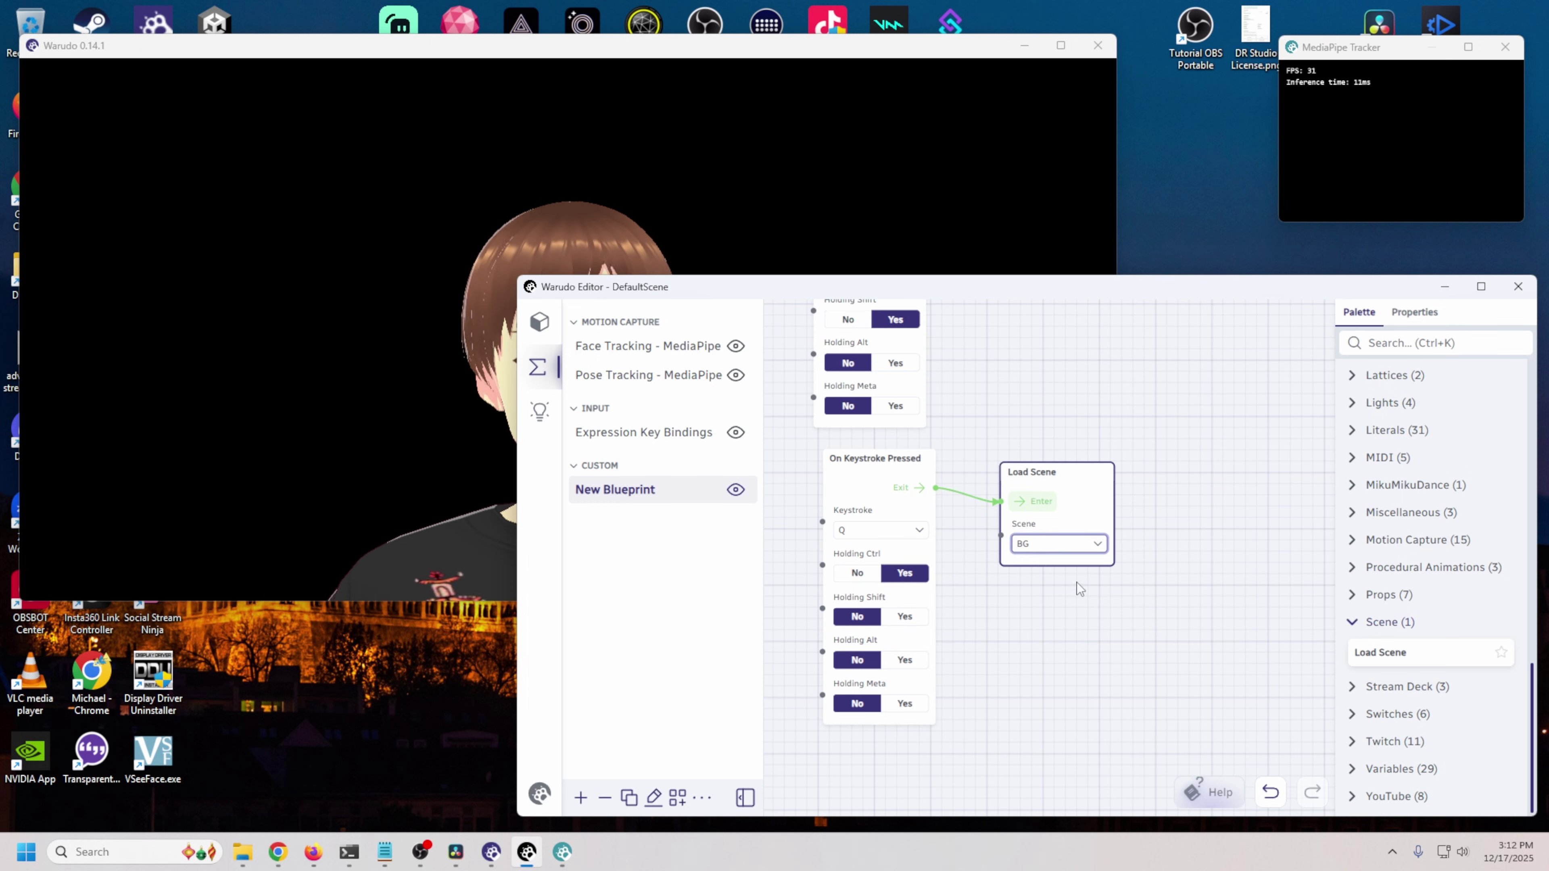
{"action": "key", "text": "ctrl+q"}
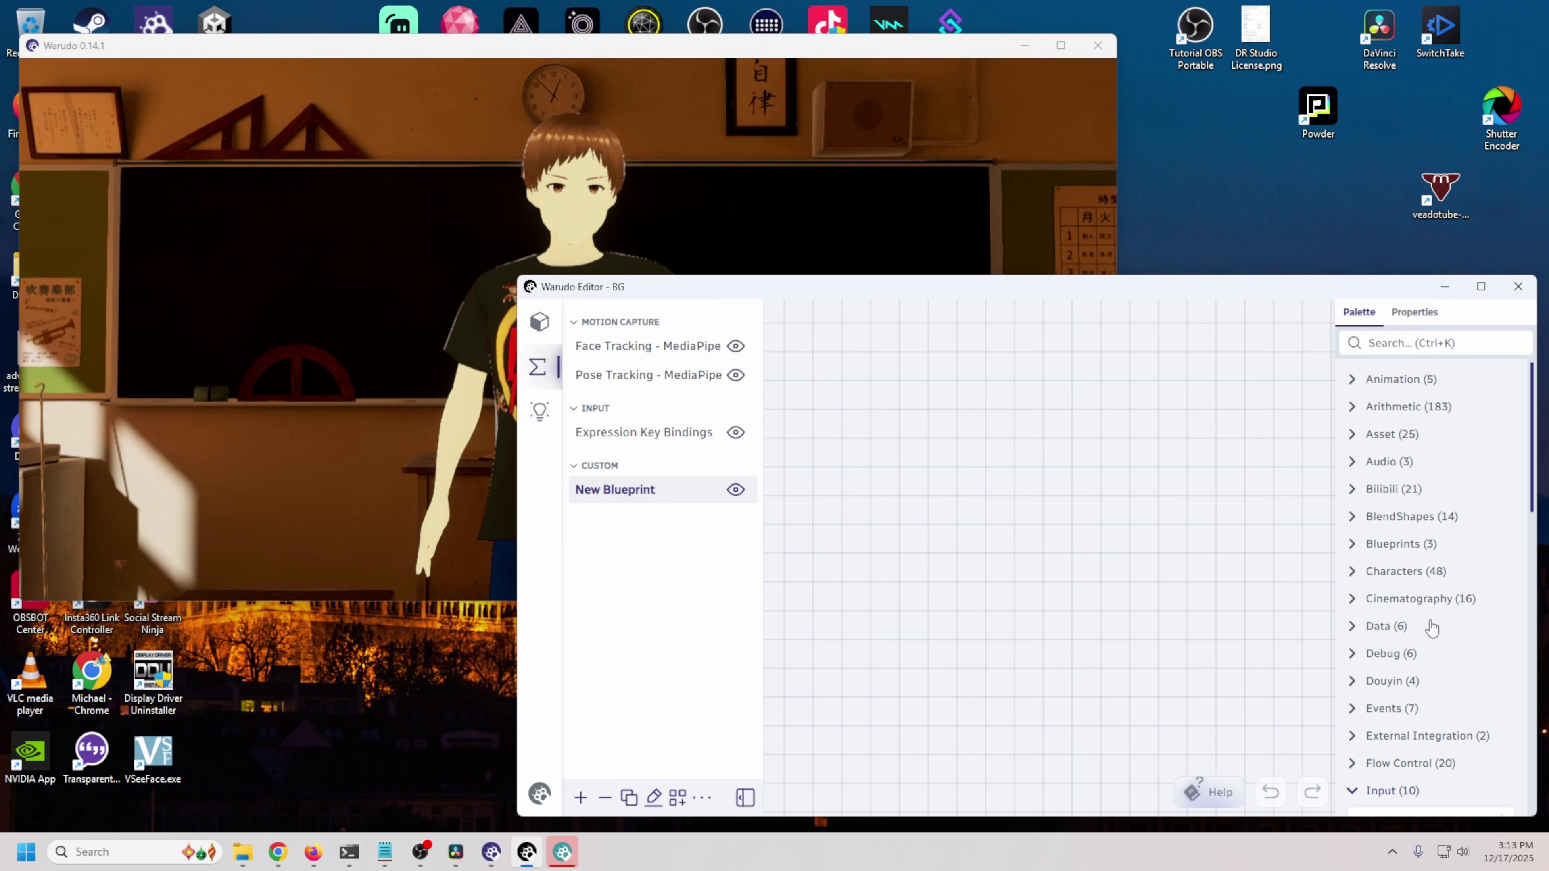
Step: In BG's custom blueprint, add an On Keystroke Pressed node and a Load Scene node, and connect Exit to Enter
{"action": "scroll", "coordinate": [1425, 628], "scroll_direction": "down", "scroll_amount": 5}
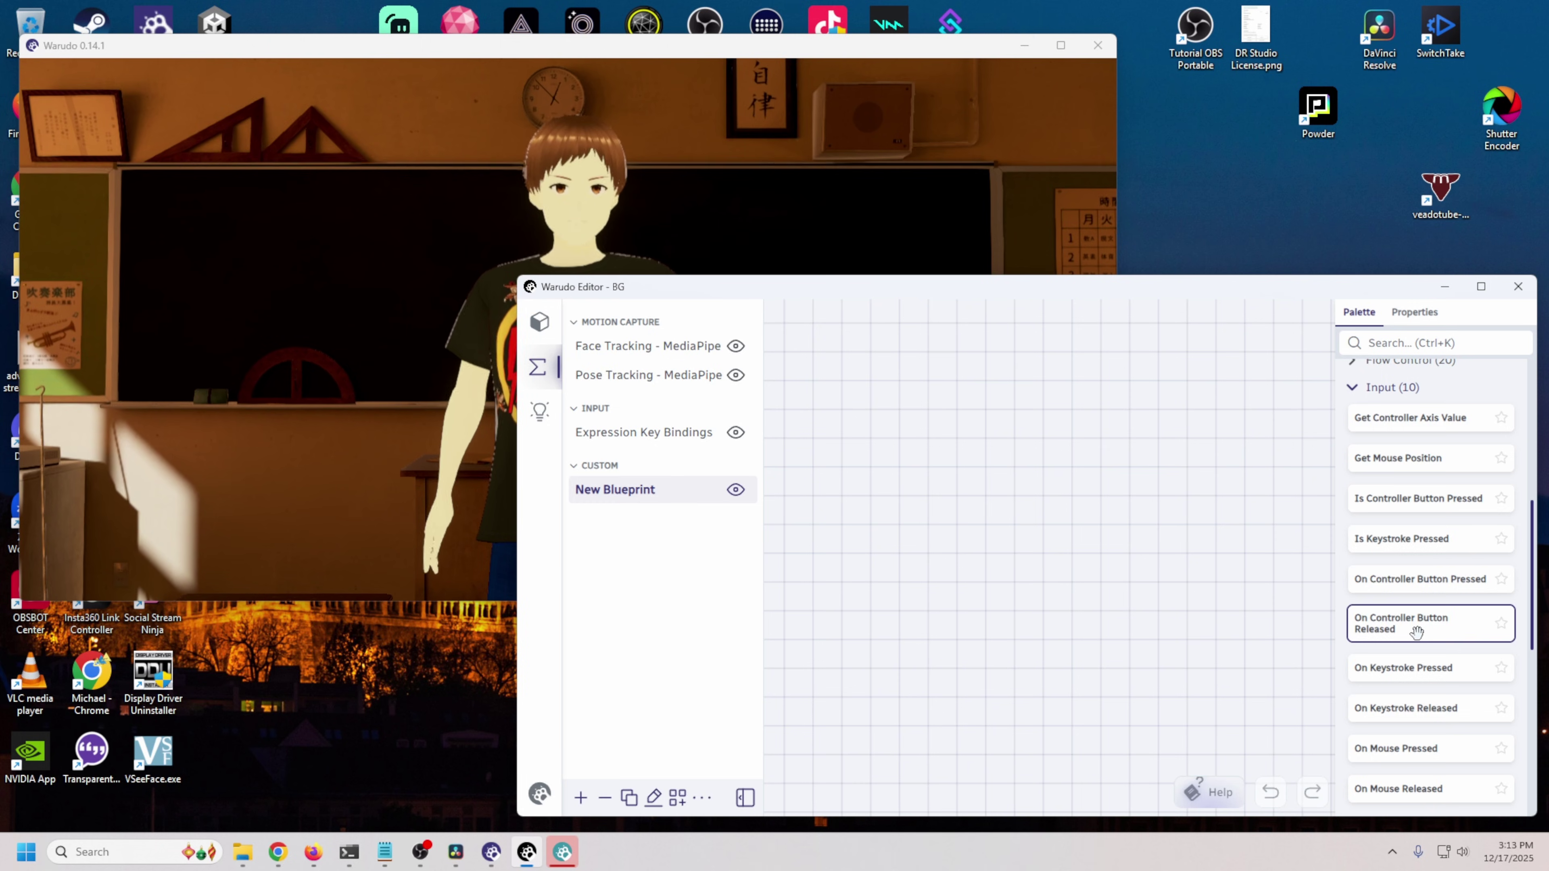
{"action": "scroll", "coordinate": [1416, 632], "scroll_direction": "down", "scroll_amount": 2}
{"action": "left_click_drag", "start_coordinate": [1402, 587], "coordinate": [849, 415]}
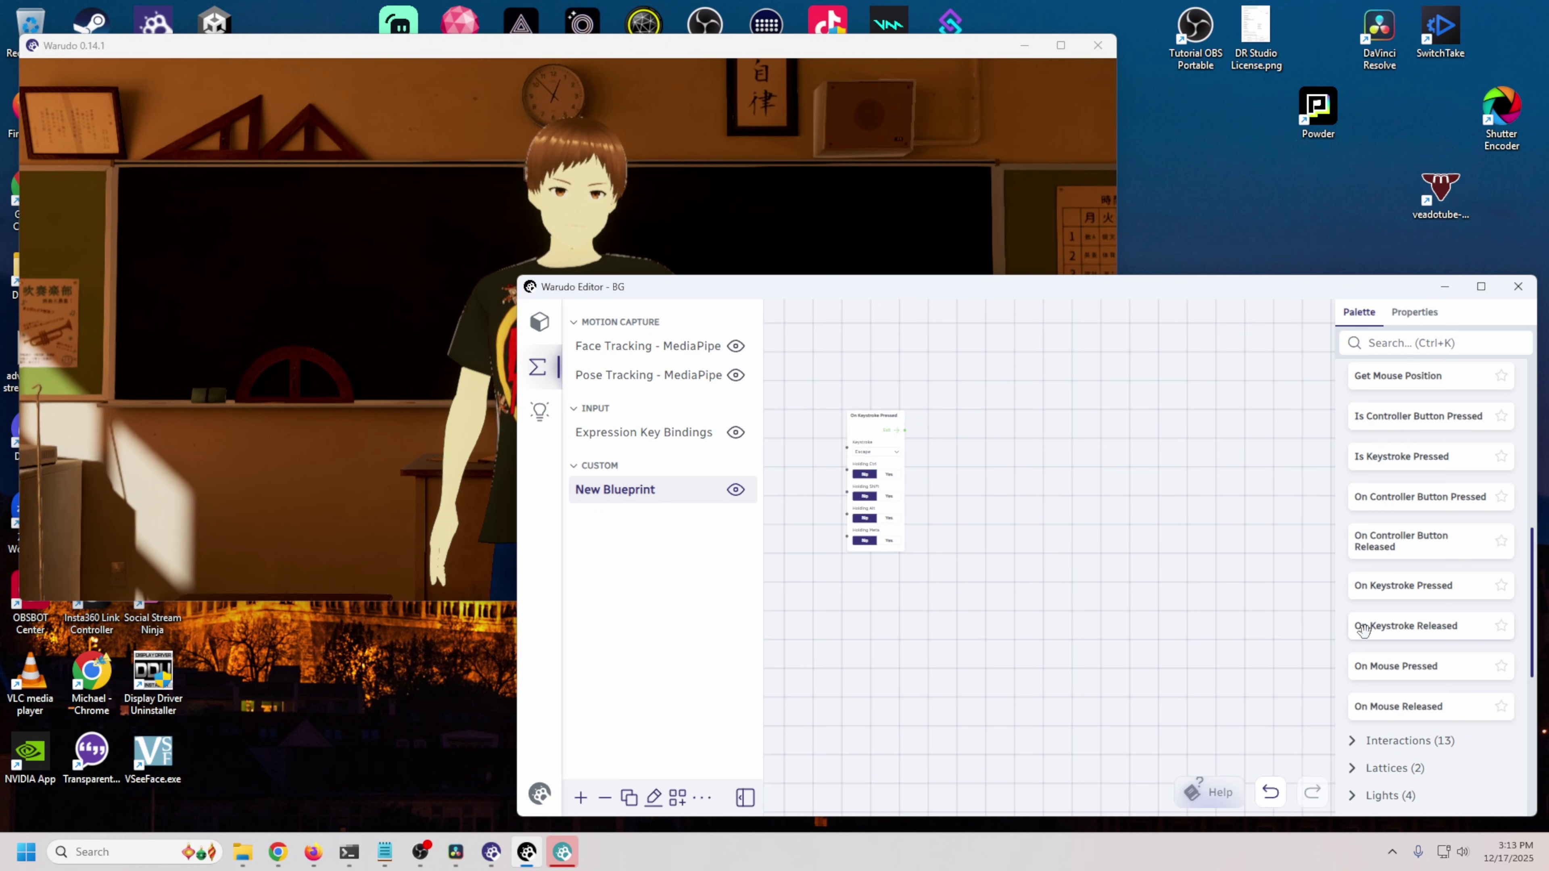
{"action": "scroll", "coordinate": [1403, 634], "scroll_direction": "down", "scroll_amount": 10}
{"action": "left_click_drag", "start_coordinate": [1380, 652], "coordinate": [962, 425]}
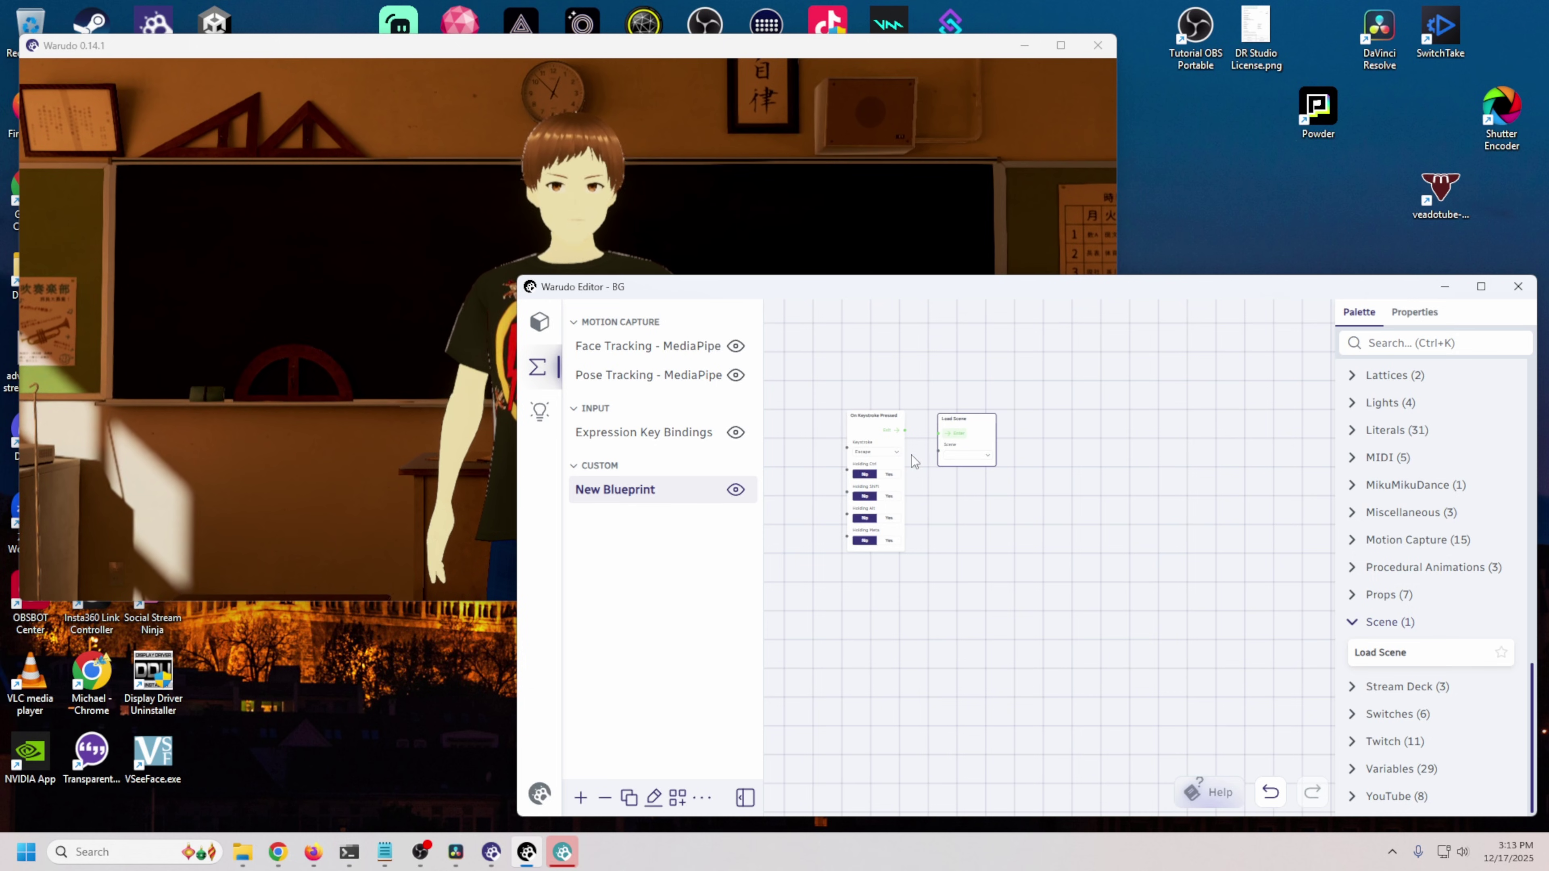
{"action": "scroll", "coordinate": [922, 468], "scroll_direction": "up", "scroll_amount": 3}
{"action": "left_click_drag", "start_coordinate": [896, 411], "coordinate": [952, 422]}
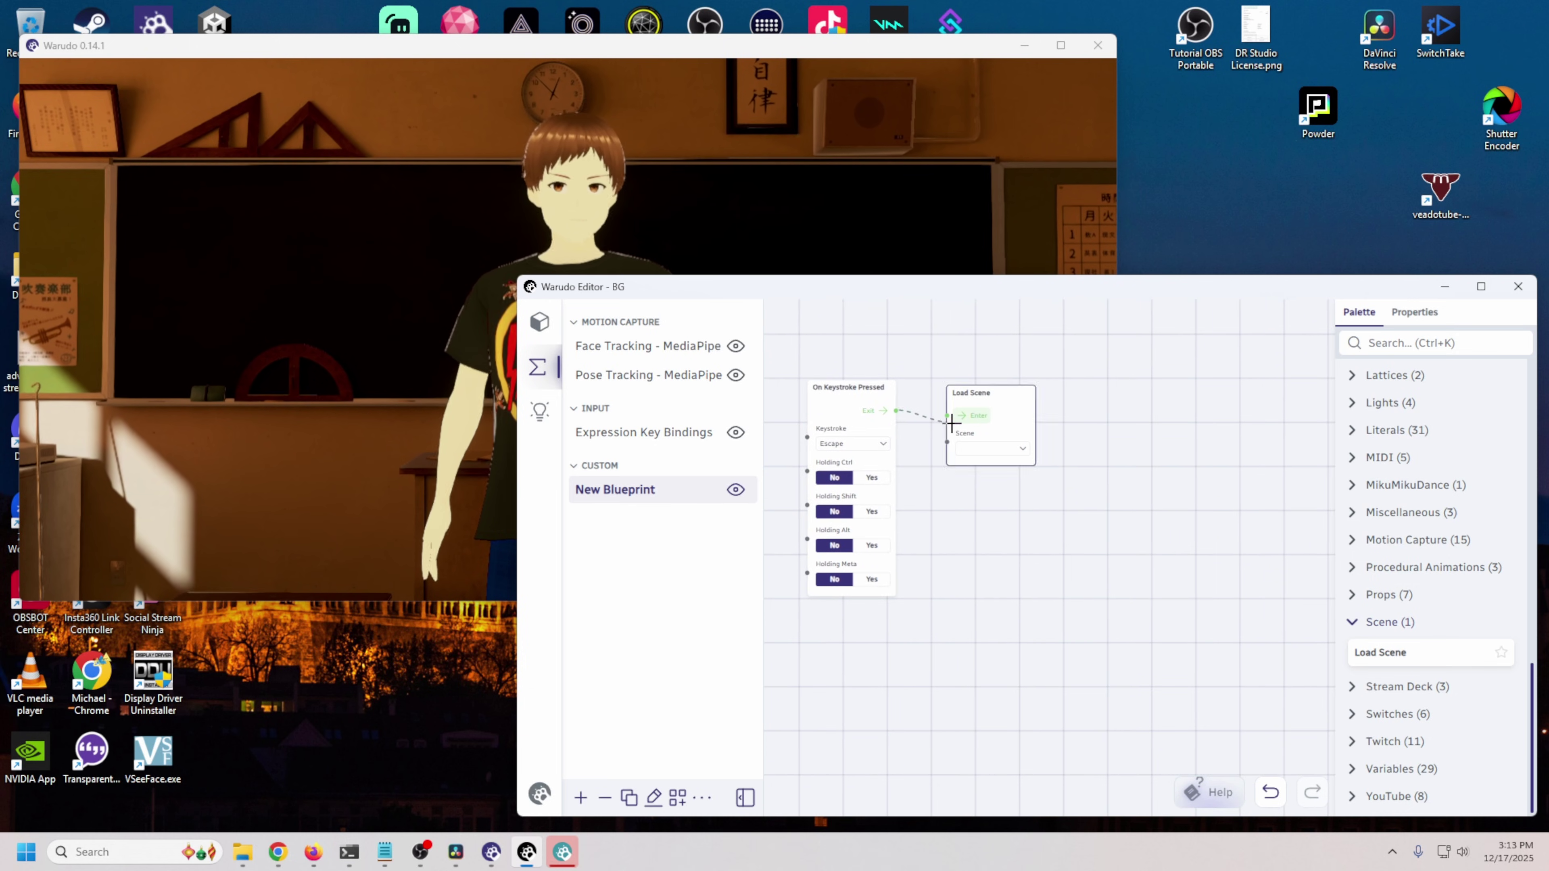
Step: Configure the node pair to load DefaultScene on Q with Ctrl and Shift held, and save the BG scene
{"action": "left_click", "coordinate": [1013, 453]}
{"action": "left_click", "coordinate": [988, 506]}
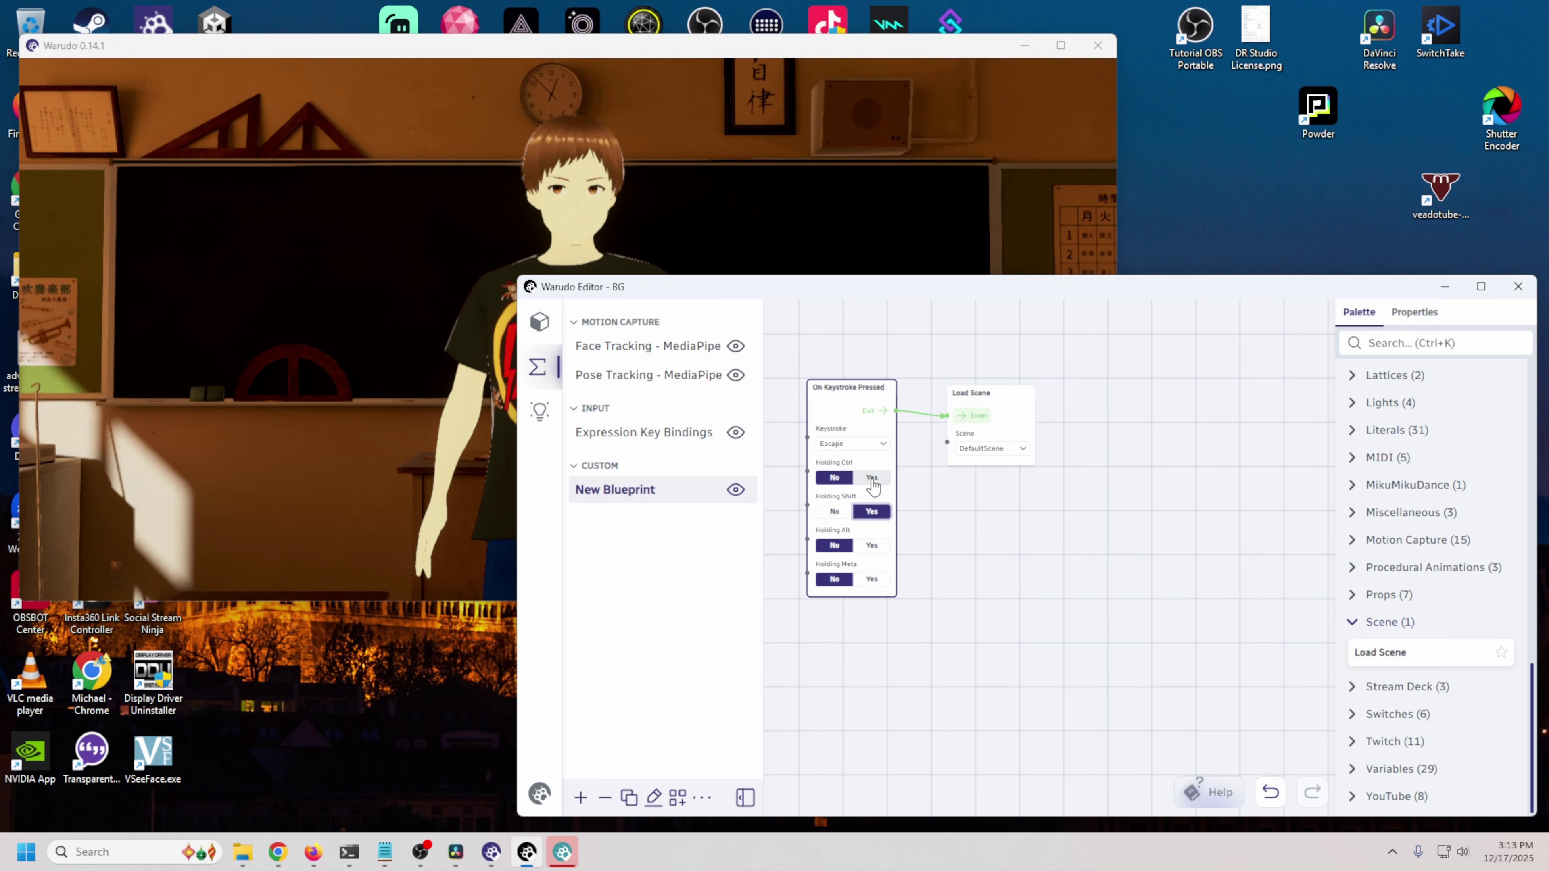
{"action": "left_click", "coordinate": [864, 451]}
{"action": "left_click", "coordinate": [848, 617]}
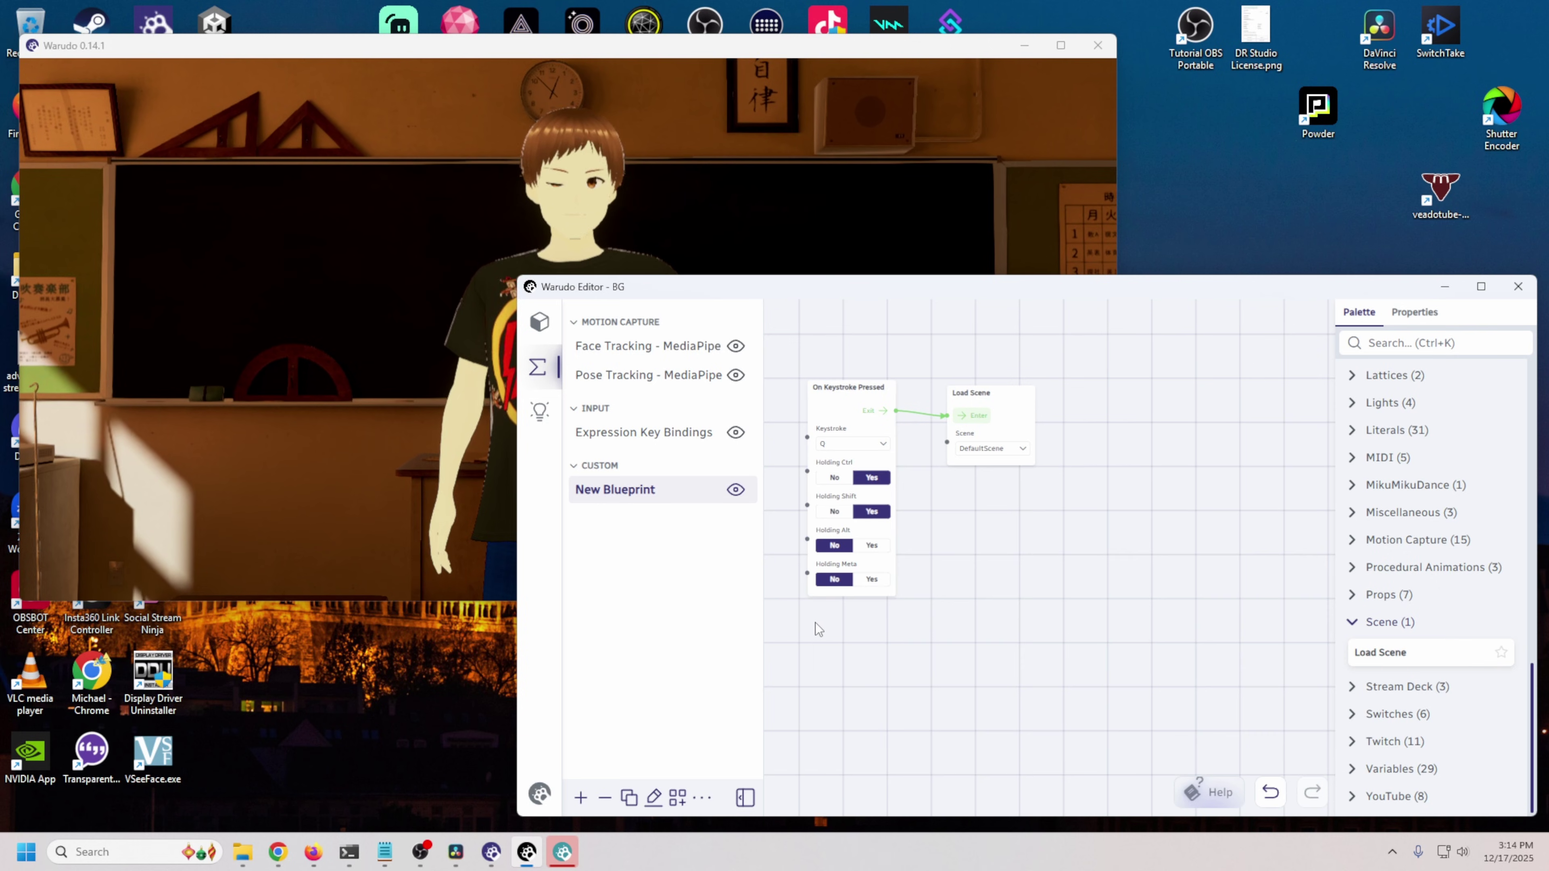
{"action": "left_click", "coordinate": [541, 795]}
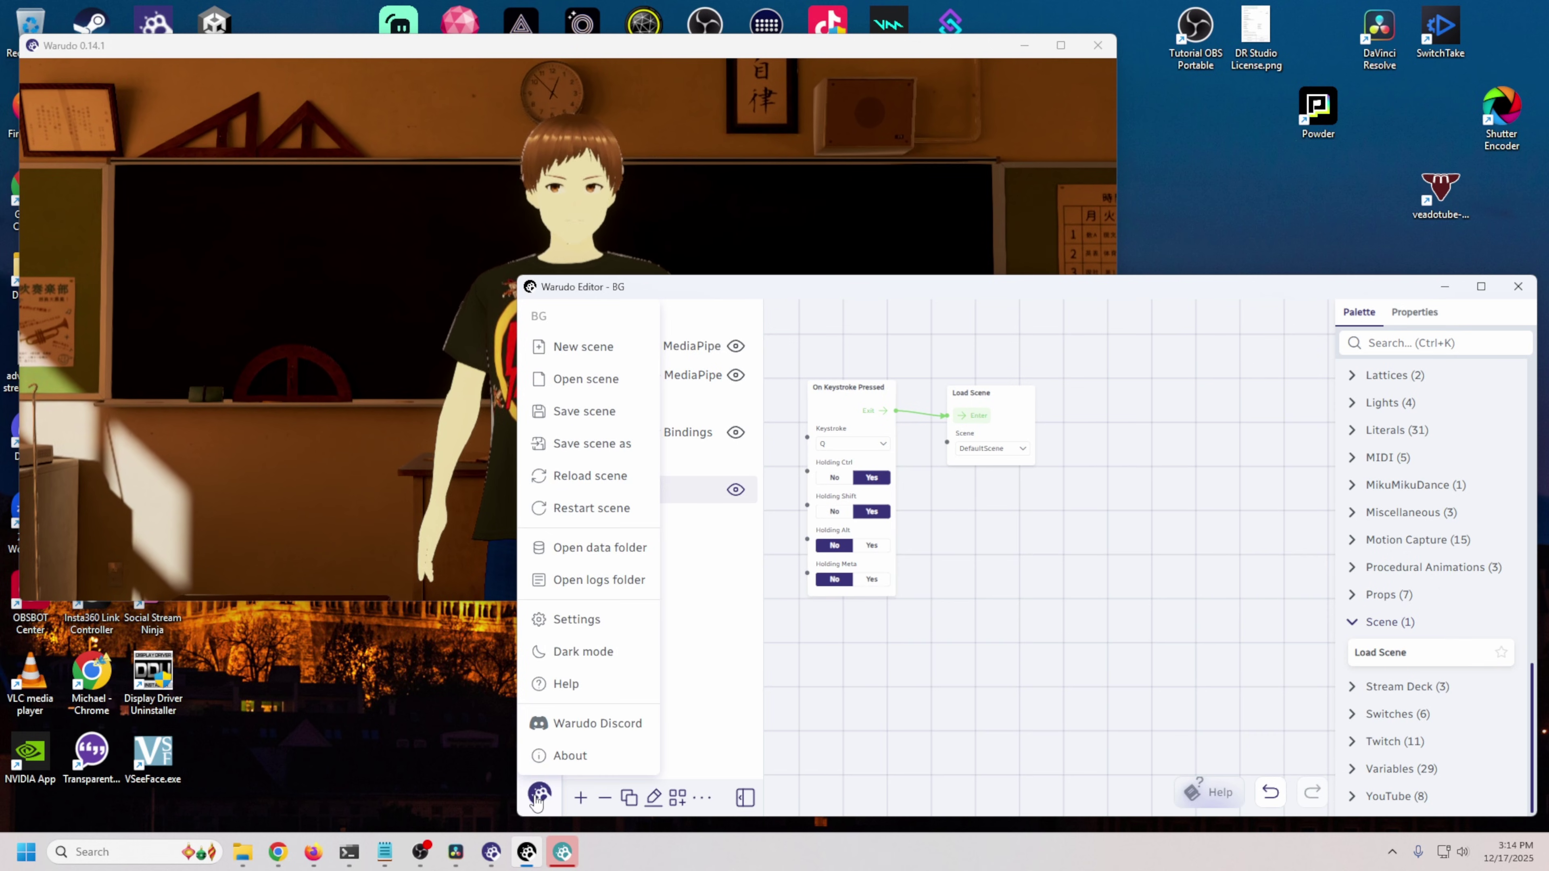
{"action": "left_click", "coordinate": [586, 413]}
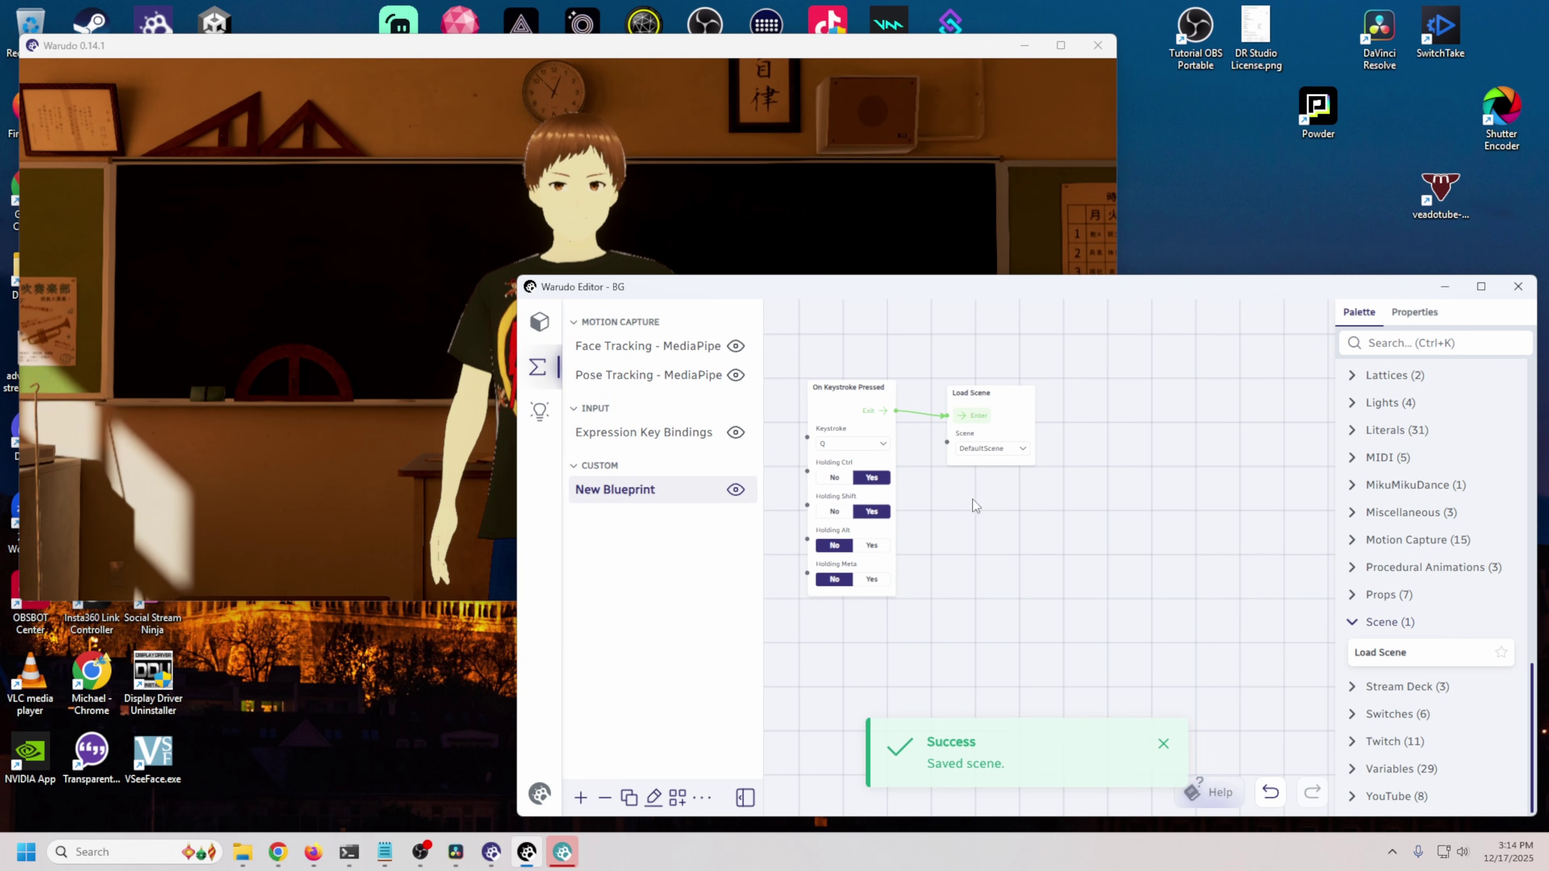
Step: Examine the node graph of the Face Tracking - MediaPipe blueprint
{"action": "left_click", "coordinate": [669, 365]}
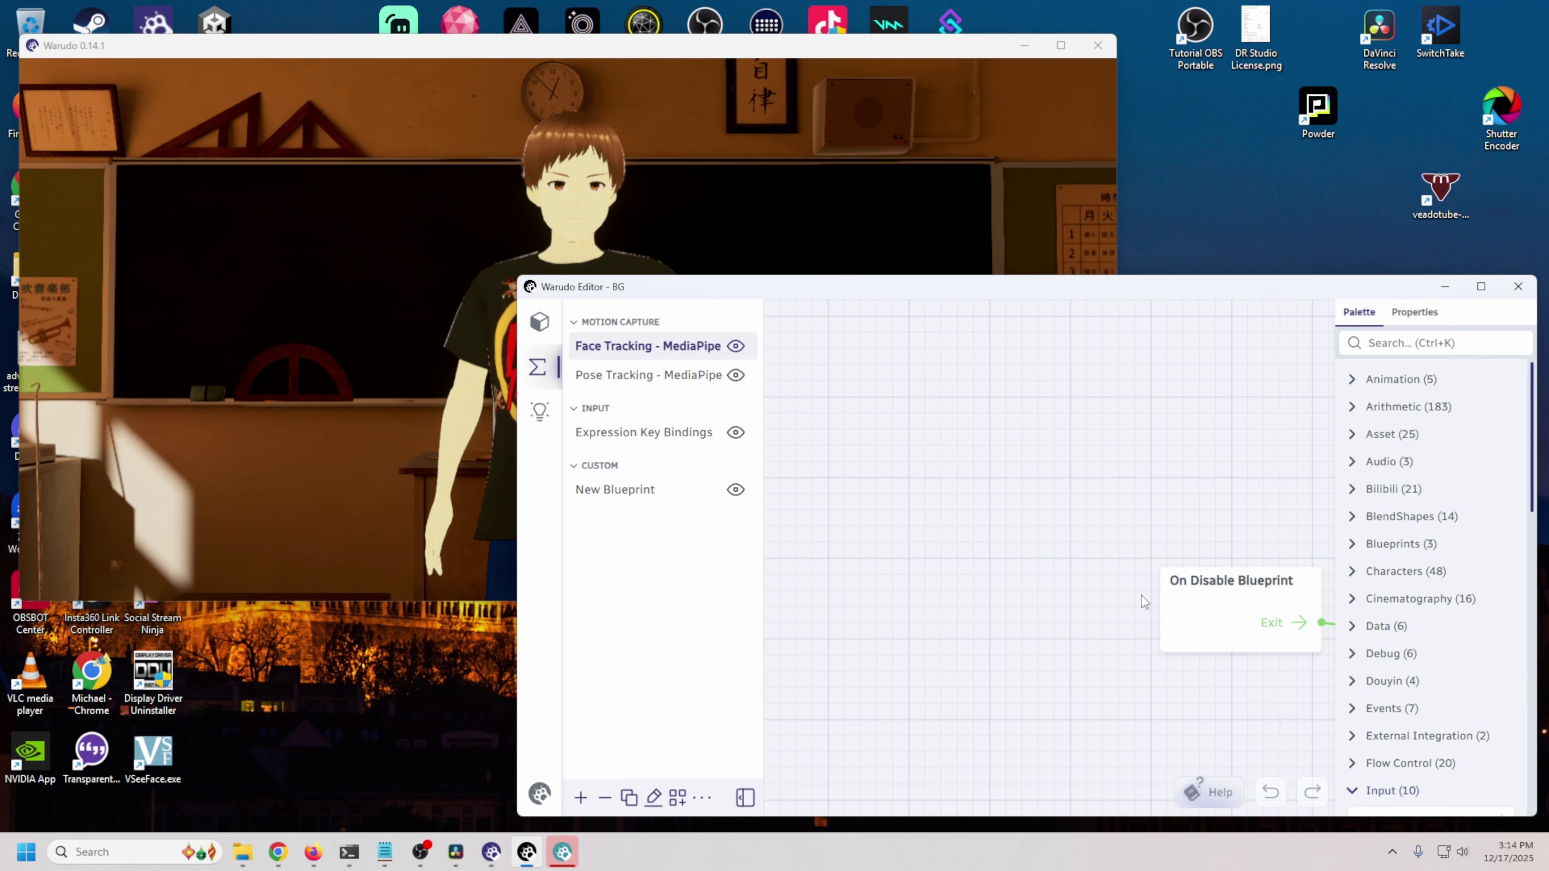
{"action": "scroll", "coordinate": [1169, 649], "scroll_direction": "down", "scroll_amount": 5}
{"action": "scroll", "coordinate": [1271, 681], "scroll_direction": "up", "scroll_amount": 5}
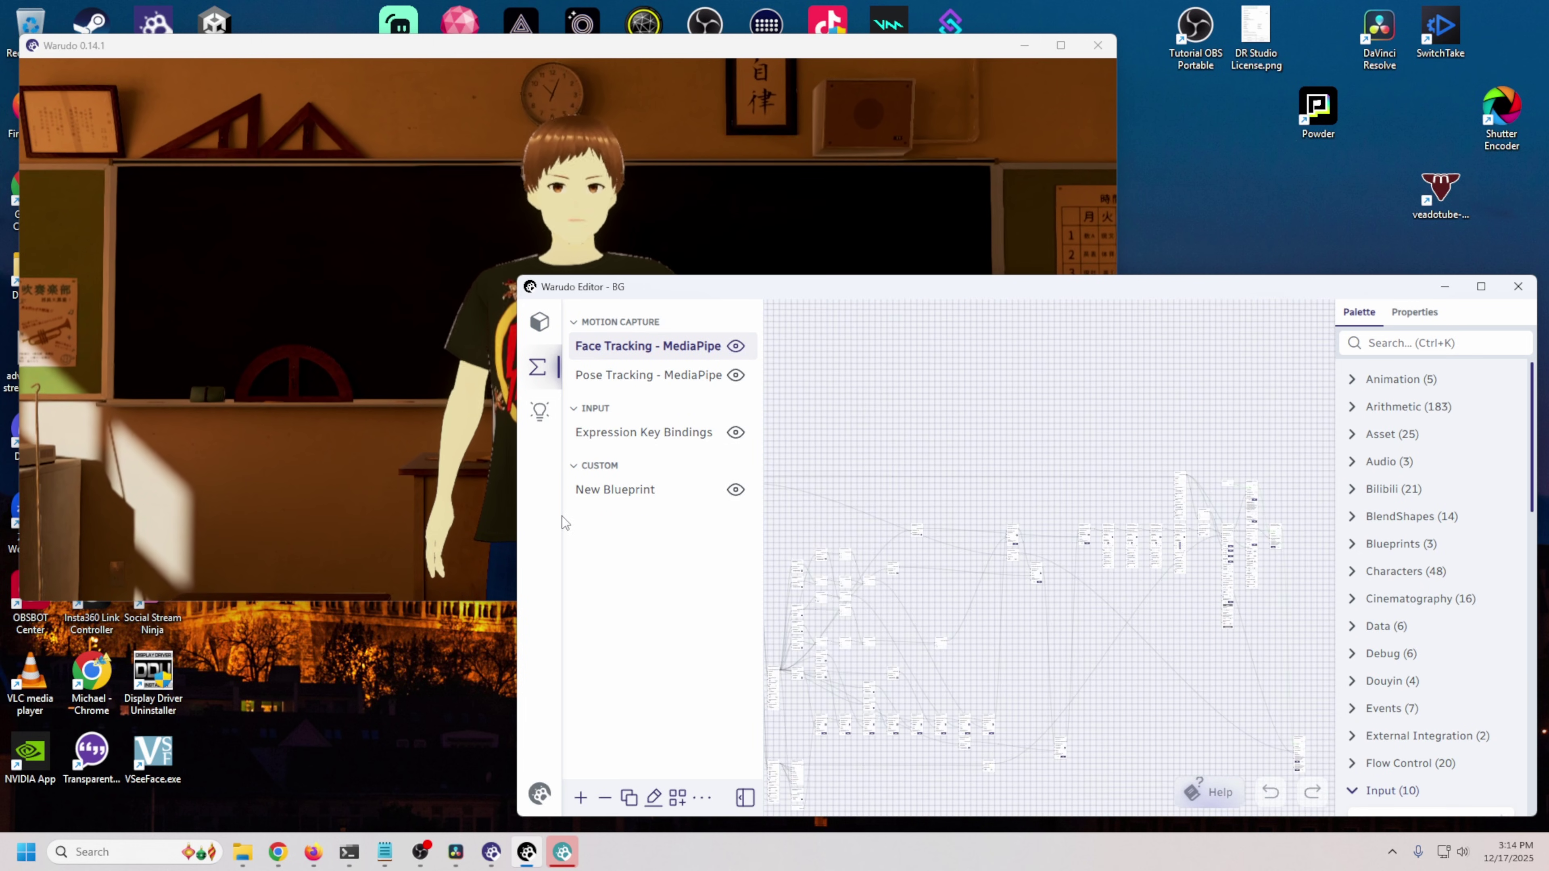
{"action": "scroll", "coordinate": [1261, 484], "scroll_direction": "up", "scroll_amount": 3}
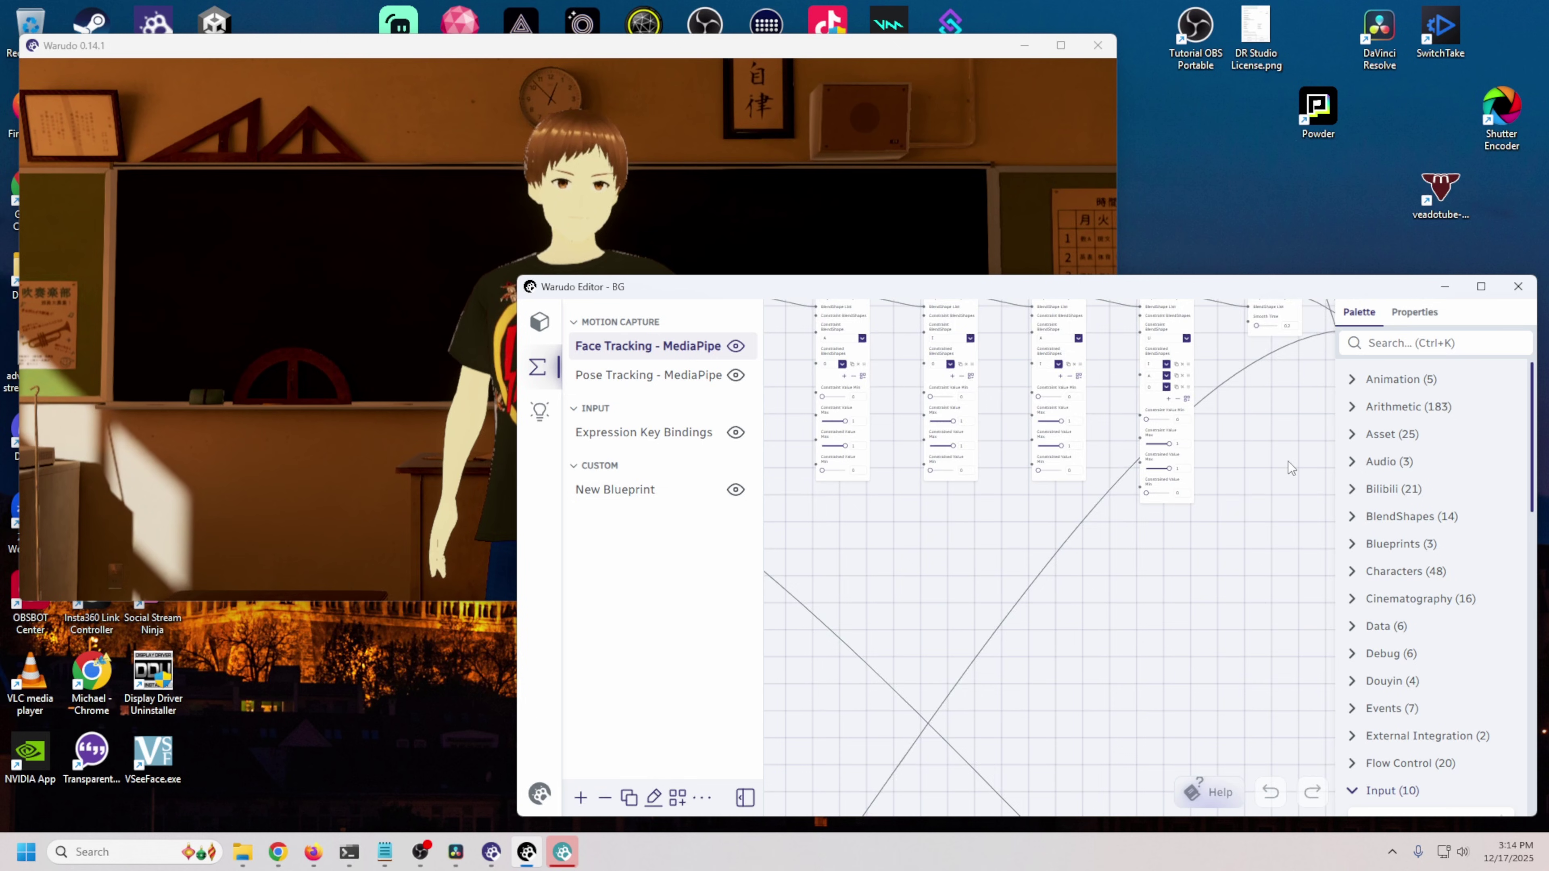
{"action": "scroll", "coordinate": [988, 528], "scroll_direction": "up", "scroll_amount": 3}
{"action": "scroll", "coordinate": [984, 524], "scroll_direction": "up", "scroll_amount": 2}
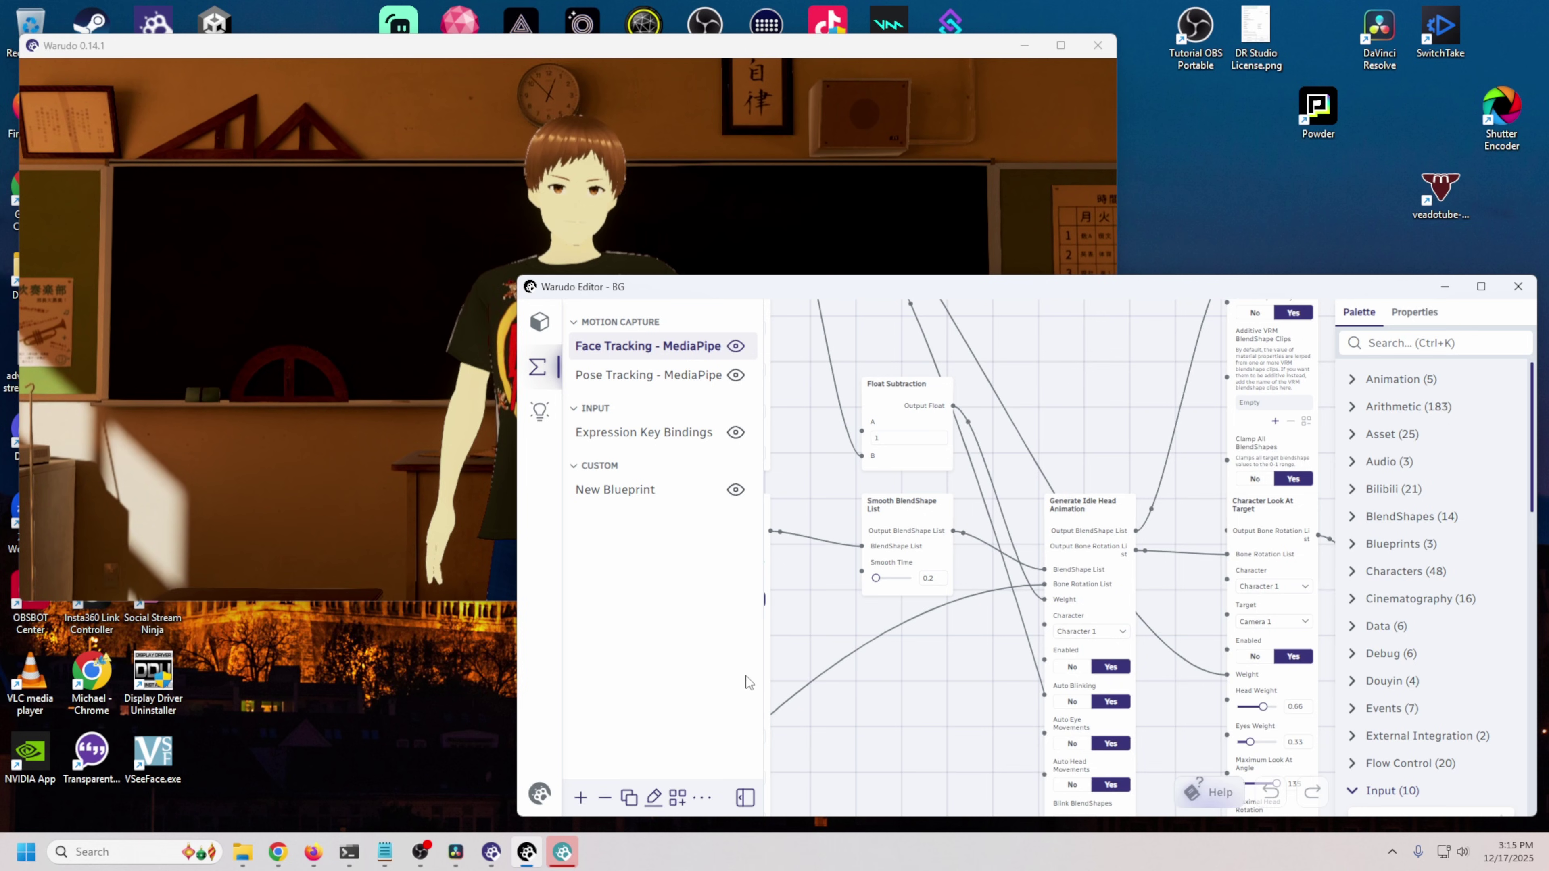
Step: Save the BG scene, trigger the keystroke switch to DefaultScene, and move the MediaPipe Tracker window clear of the avatar view
{"action": "left_click", "coordinate": [542, 798]}
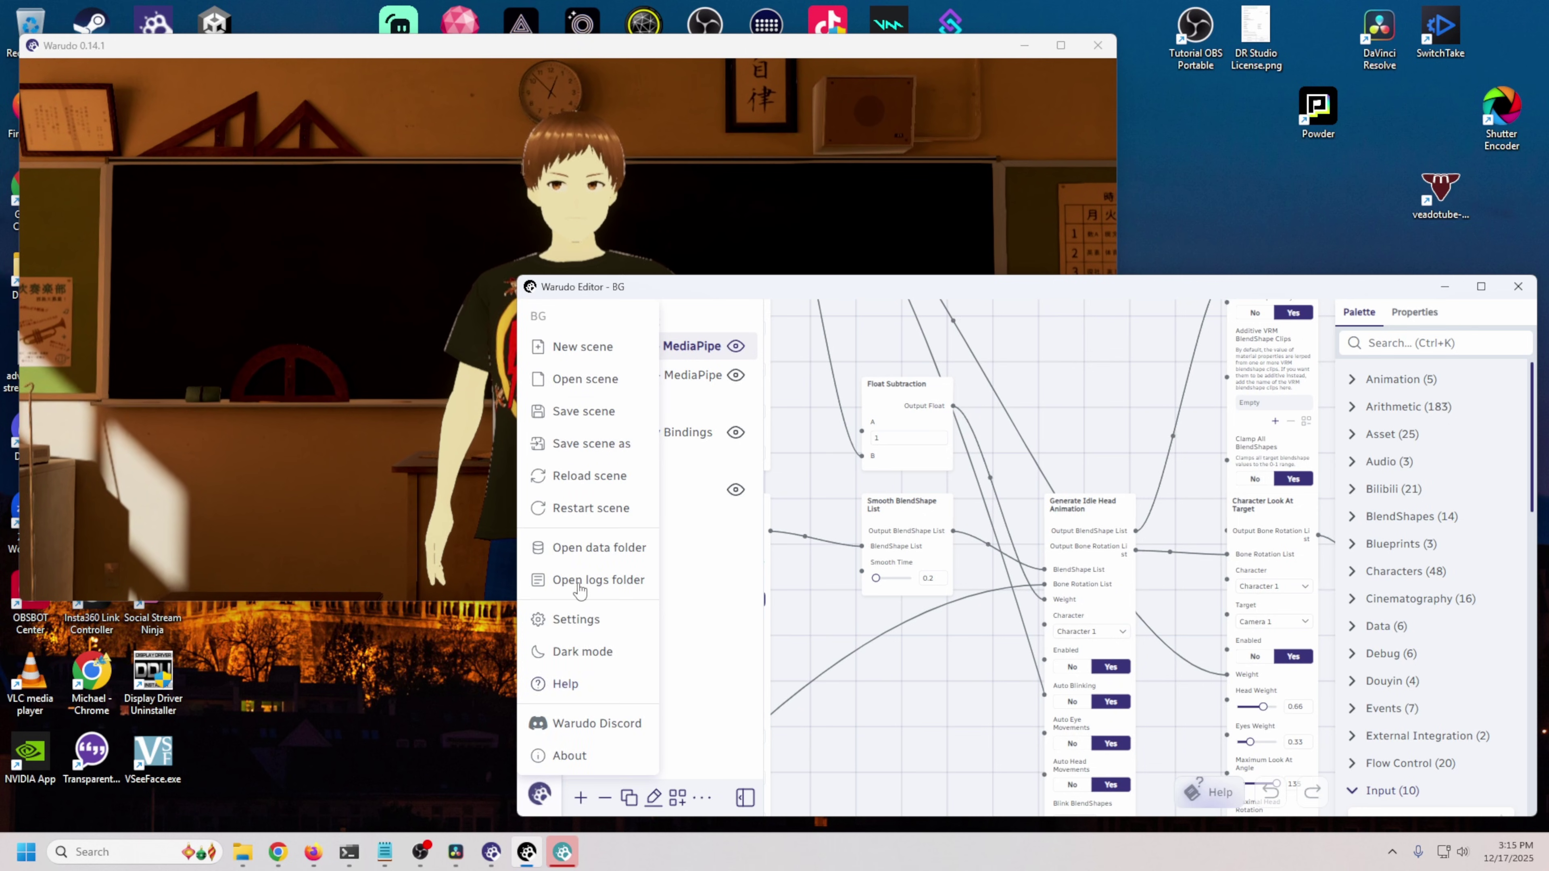
{"action": "left_click", "coordinate": [552, 409]}
{"action": "left_click", "coordinate": [419, 484]}
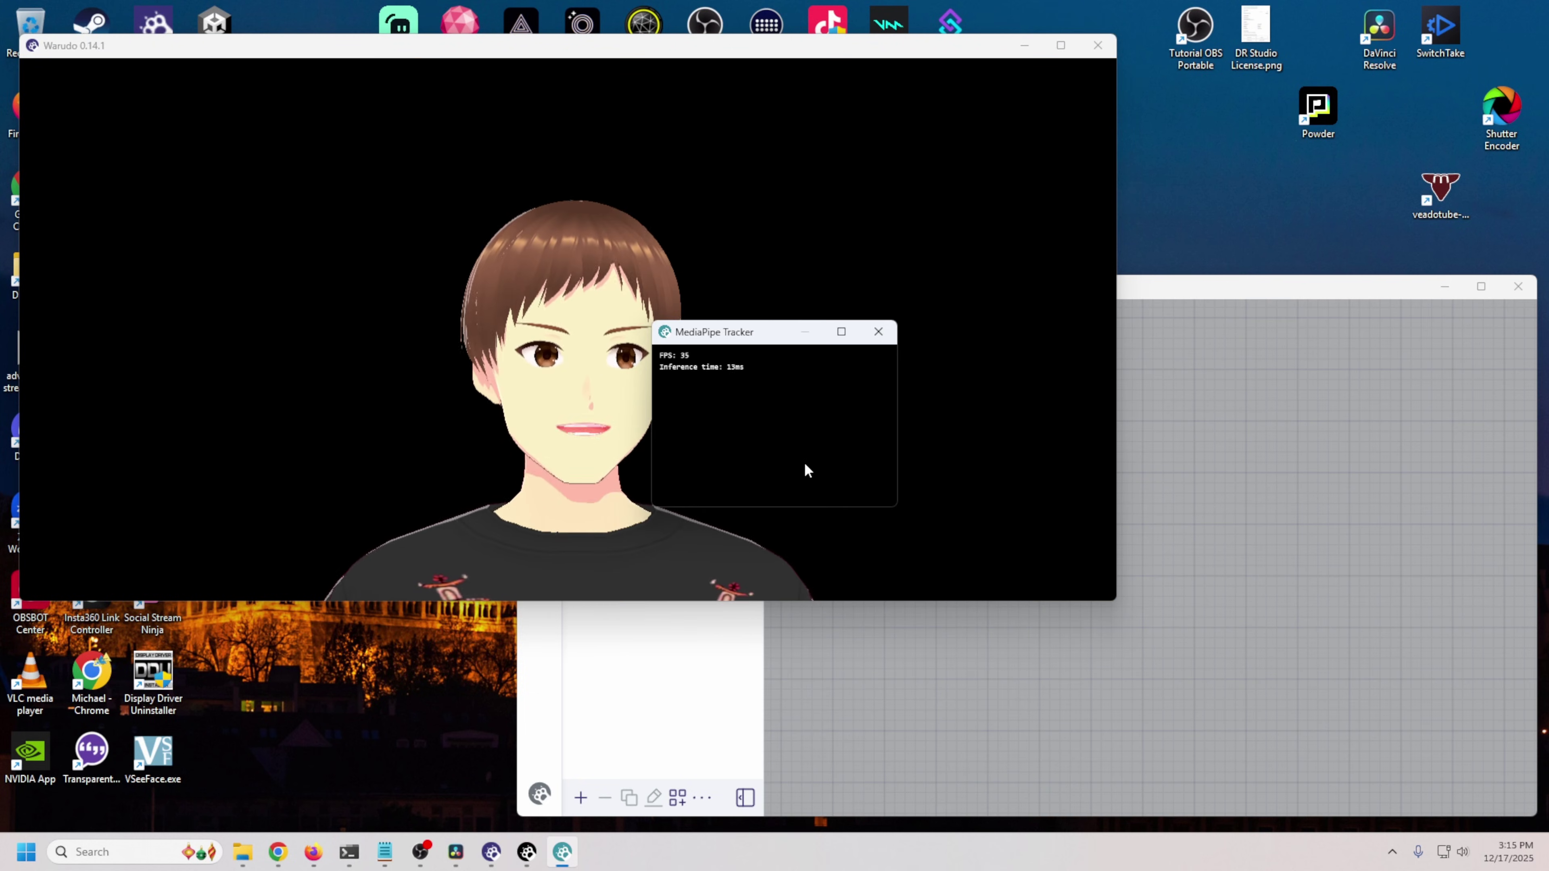
{"action": "left_click_drag", "start_coordinate": [768, 341], "coordinate": [1300, 166]}
{"action": "left_click", "coordinate": [1274, 340]}
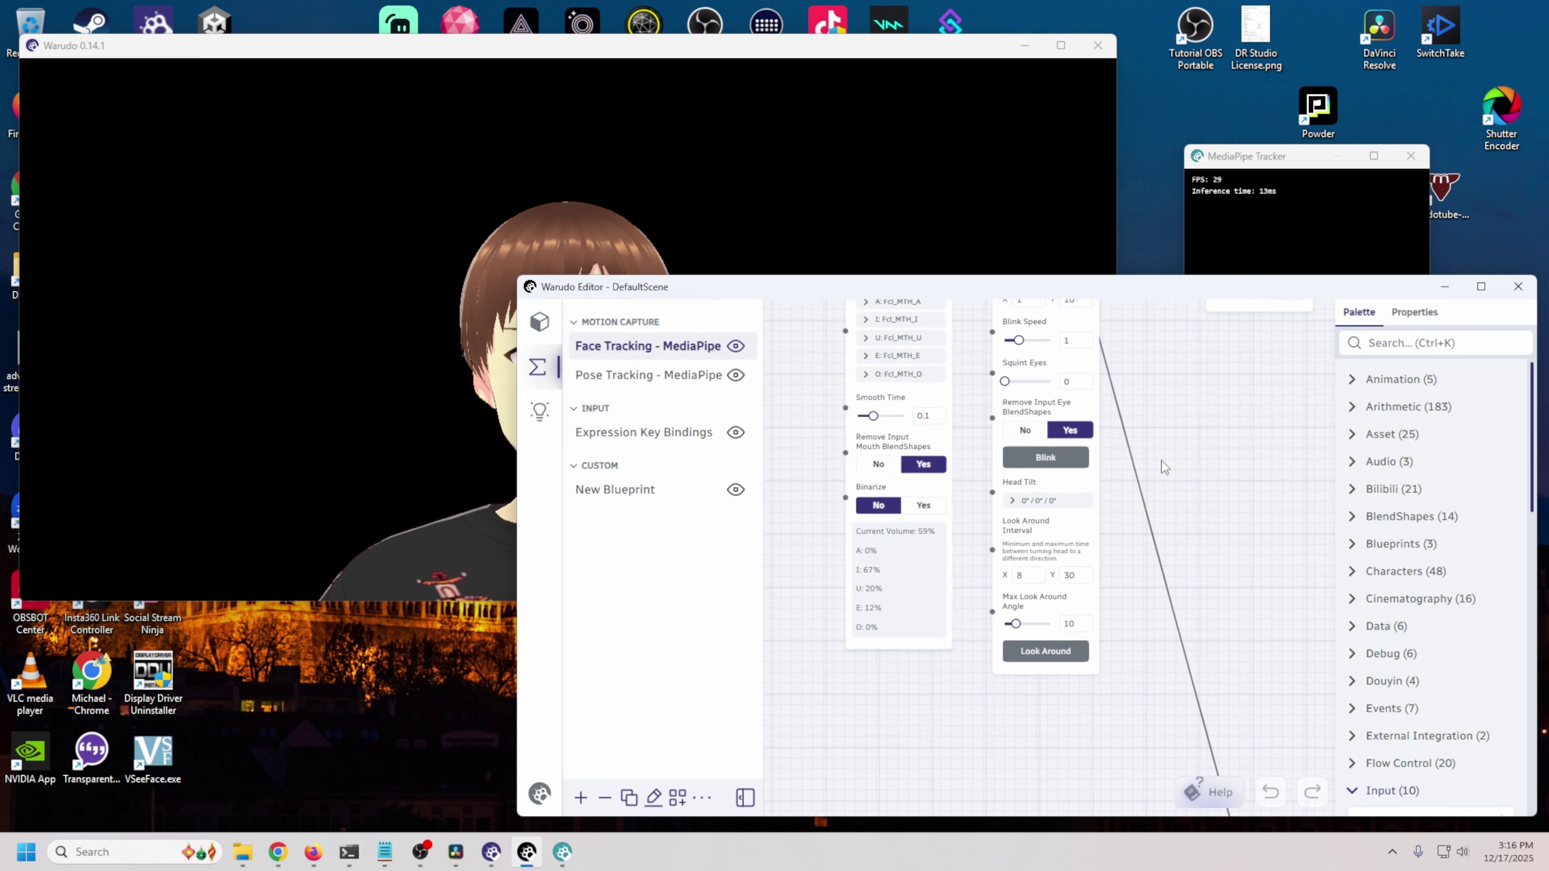
{"action": "left_click", "coordinate": [883, 448]}
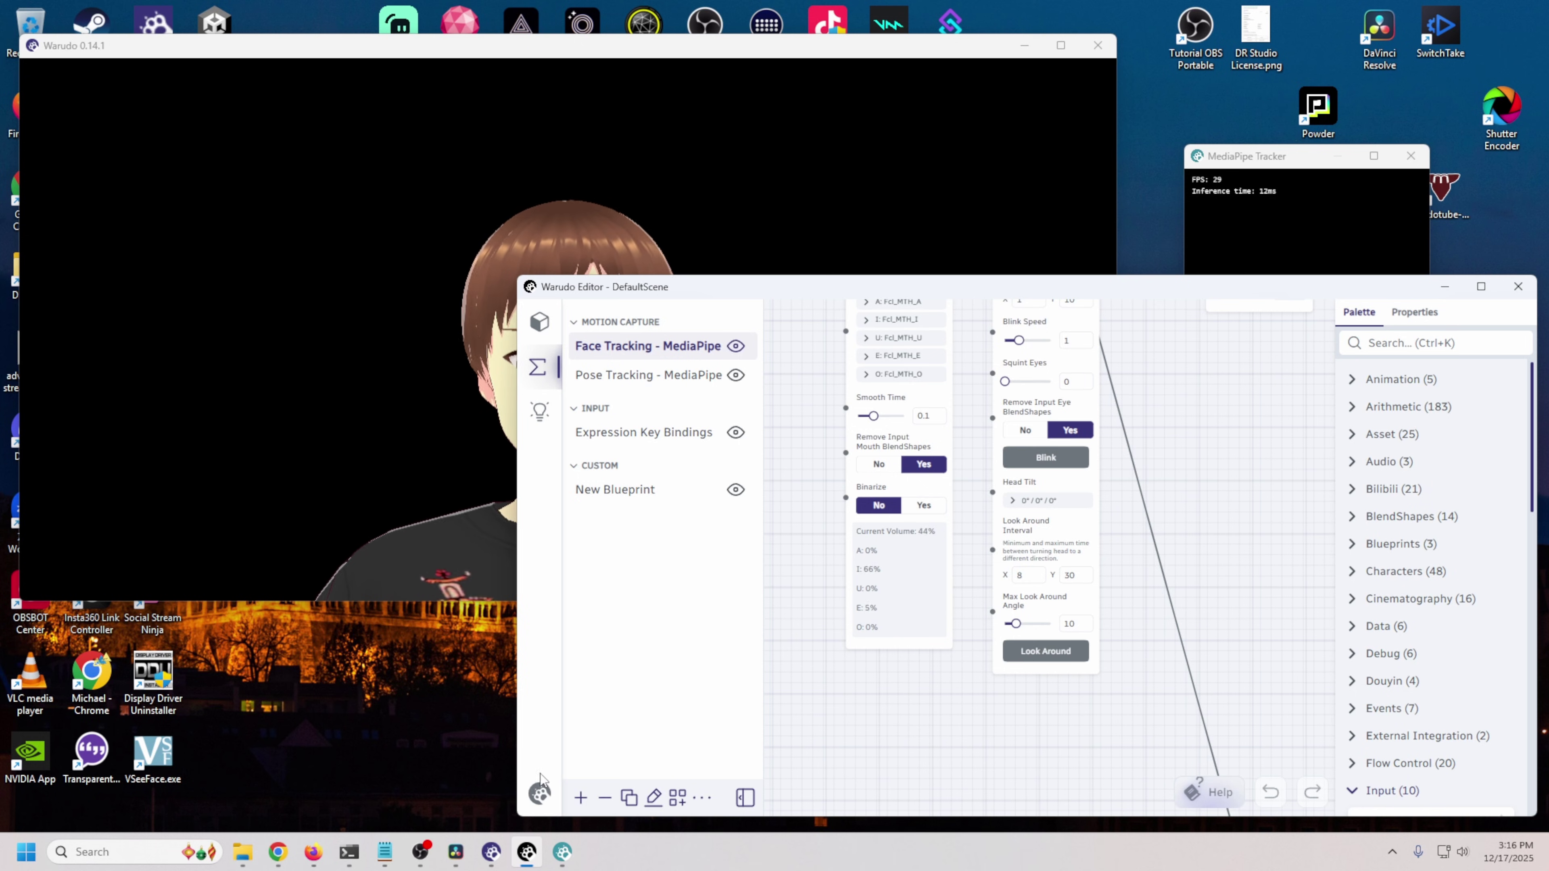
{"action": "left_click", "coordinate": [539, 795]}
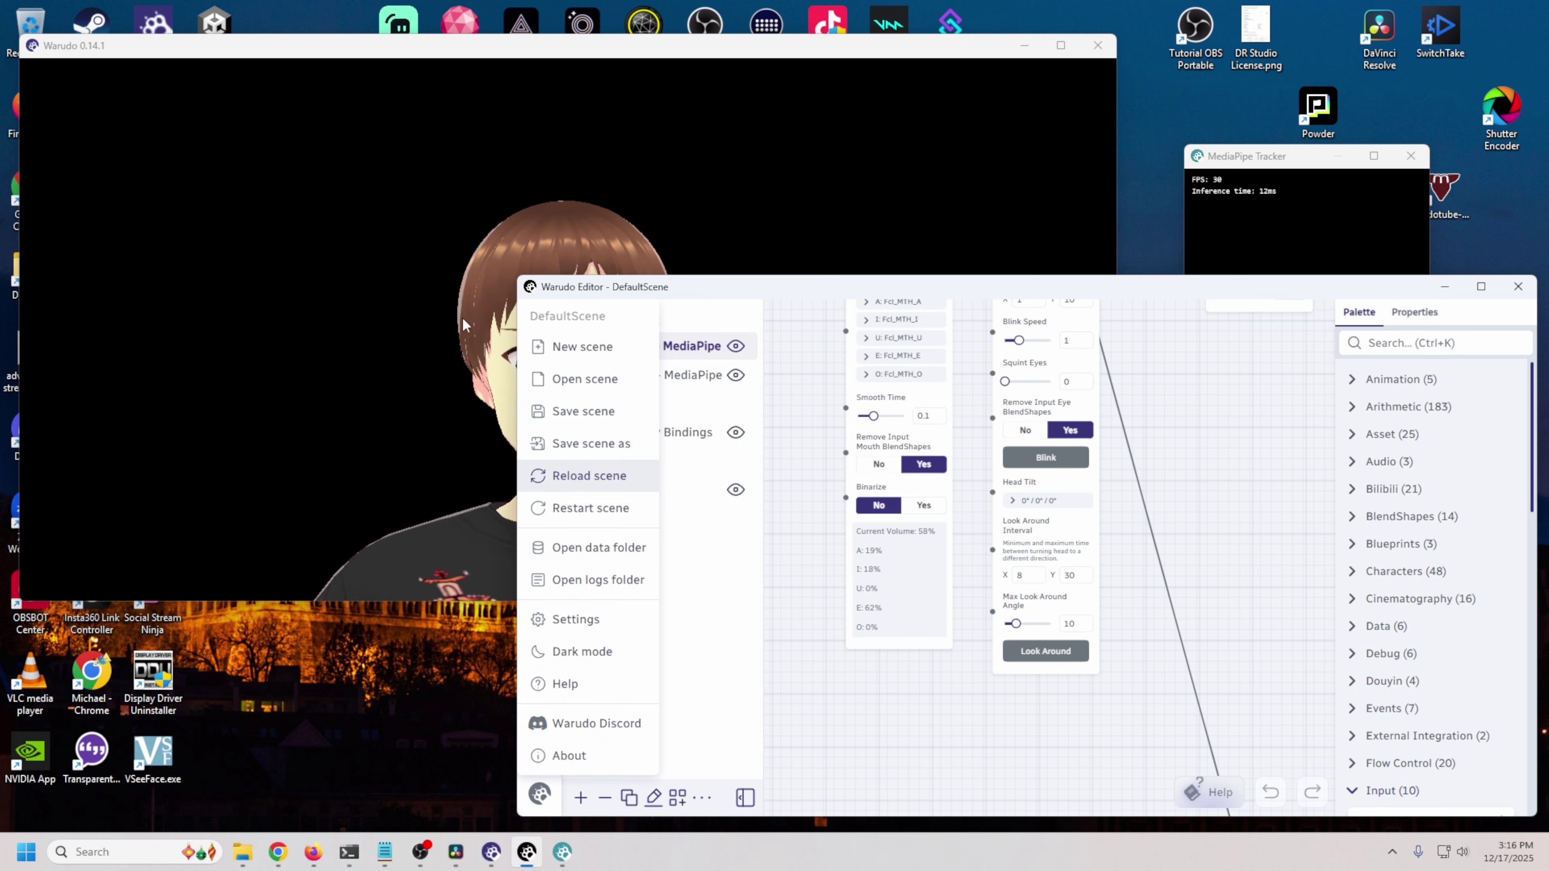
{"action": "left_click", "coordinate": [954, 639]}
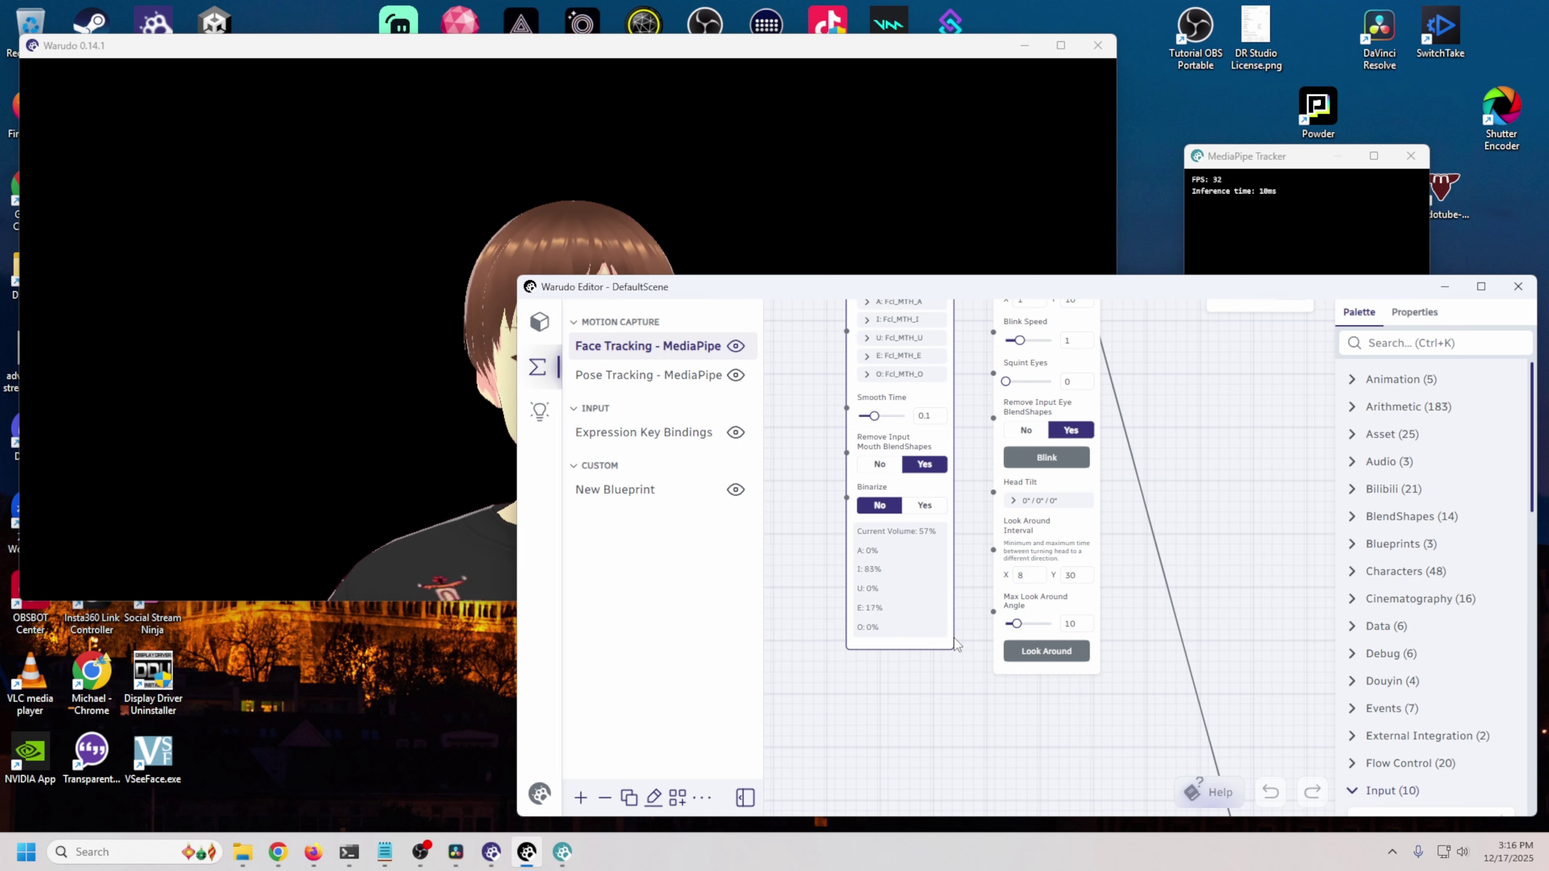
{"action": "left_click_drag", "start_coordinate": [1180, 461], "coordinate": [1222, 658]}
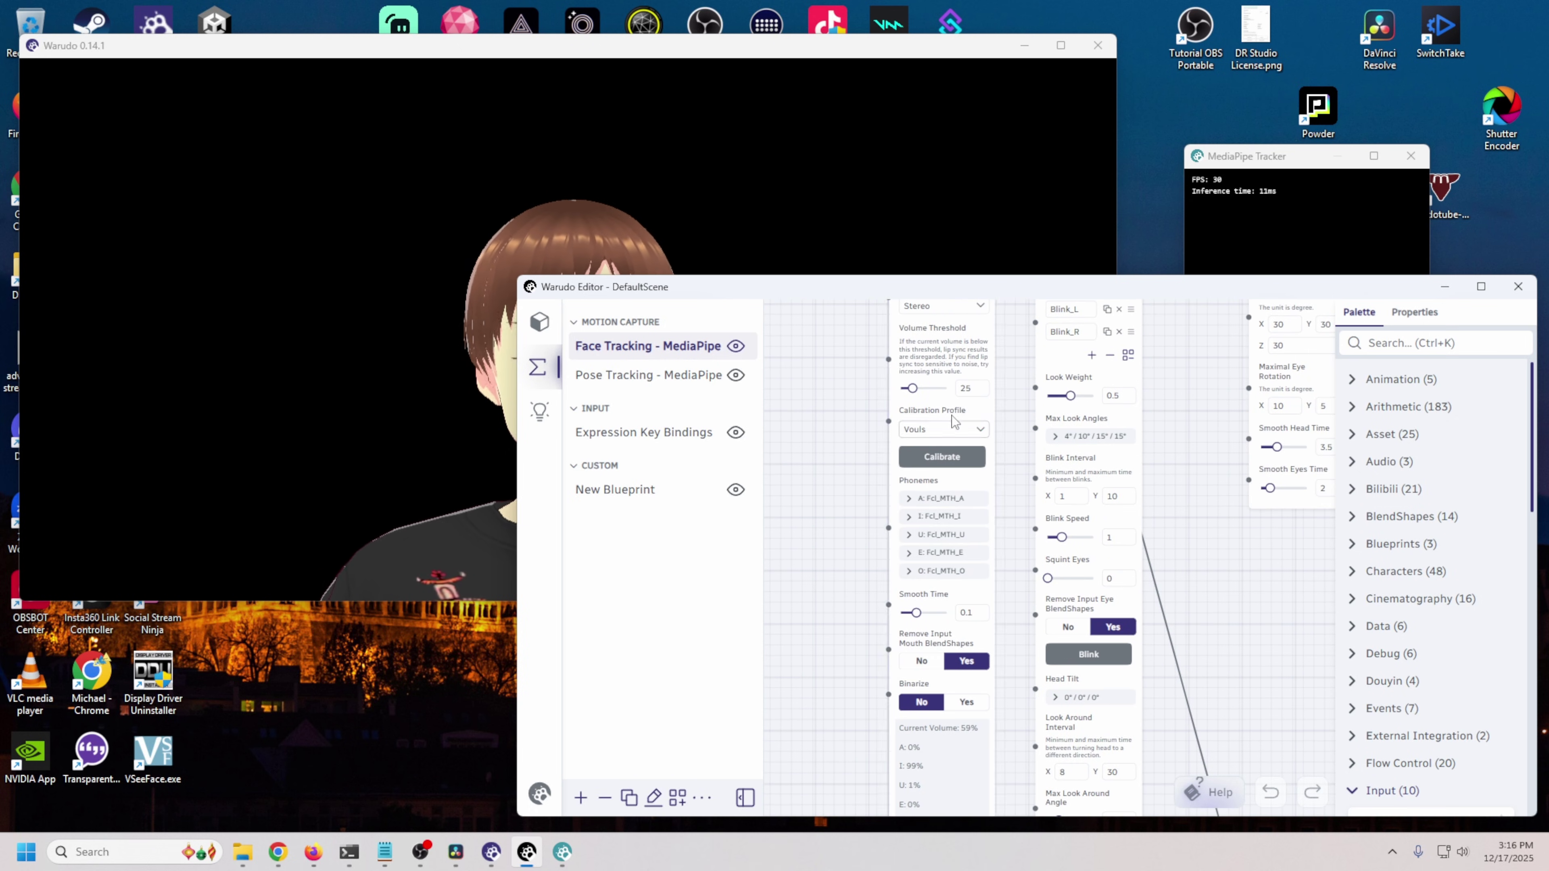
{"action": "scroll", "coordinate": [1198, 522], "scroll_direction": "down", "scroll_amount": 1}
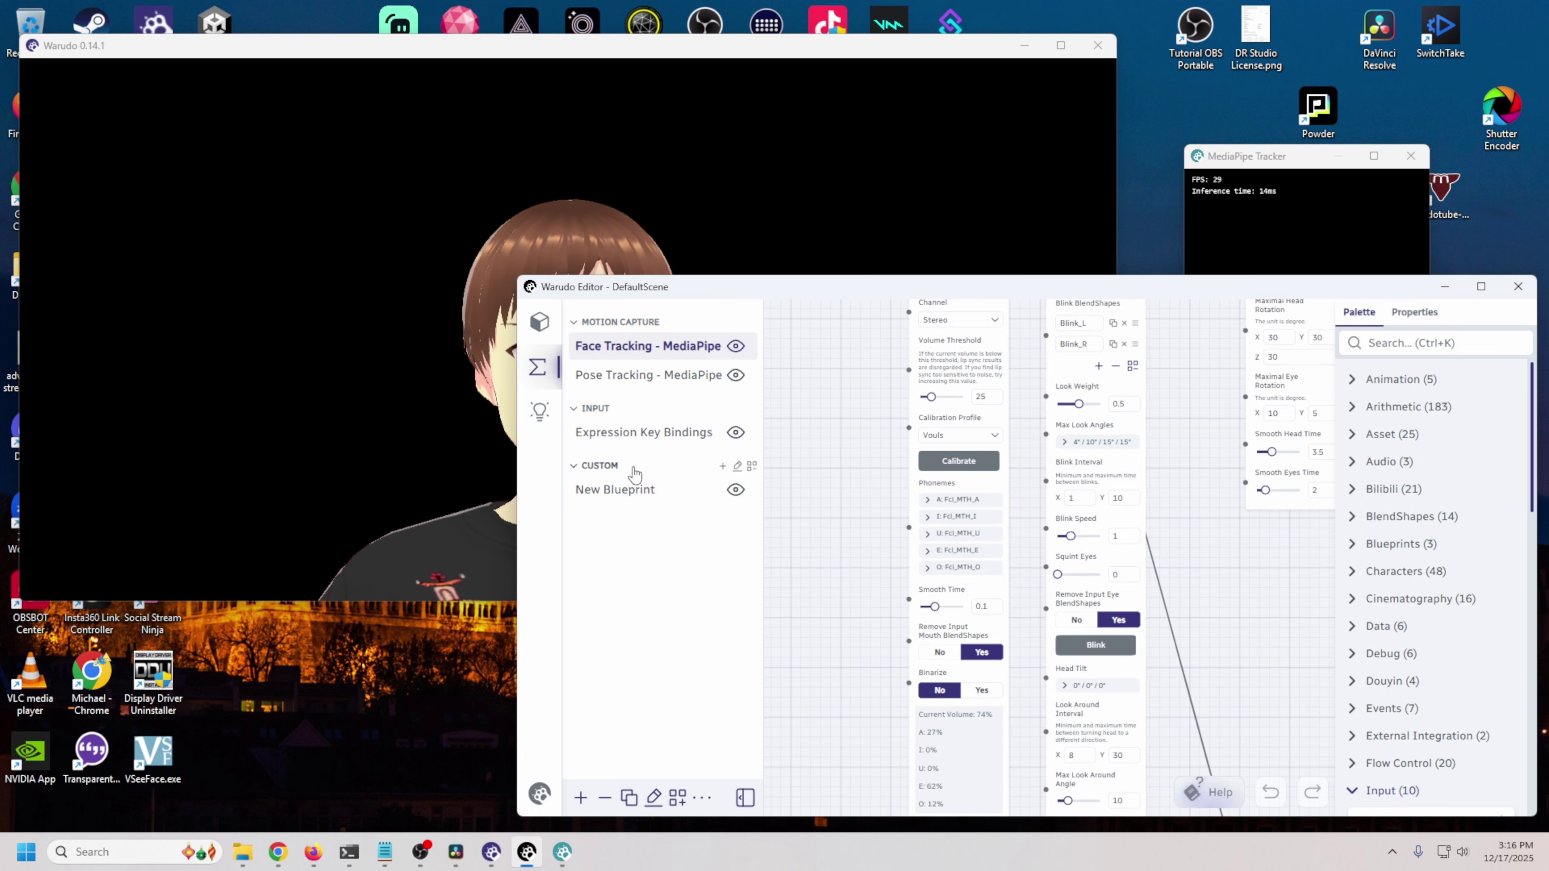
{"action": "left_click", "coordinate": [634, 489]}
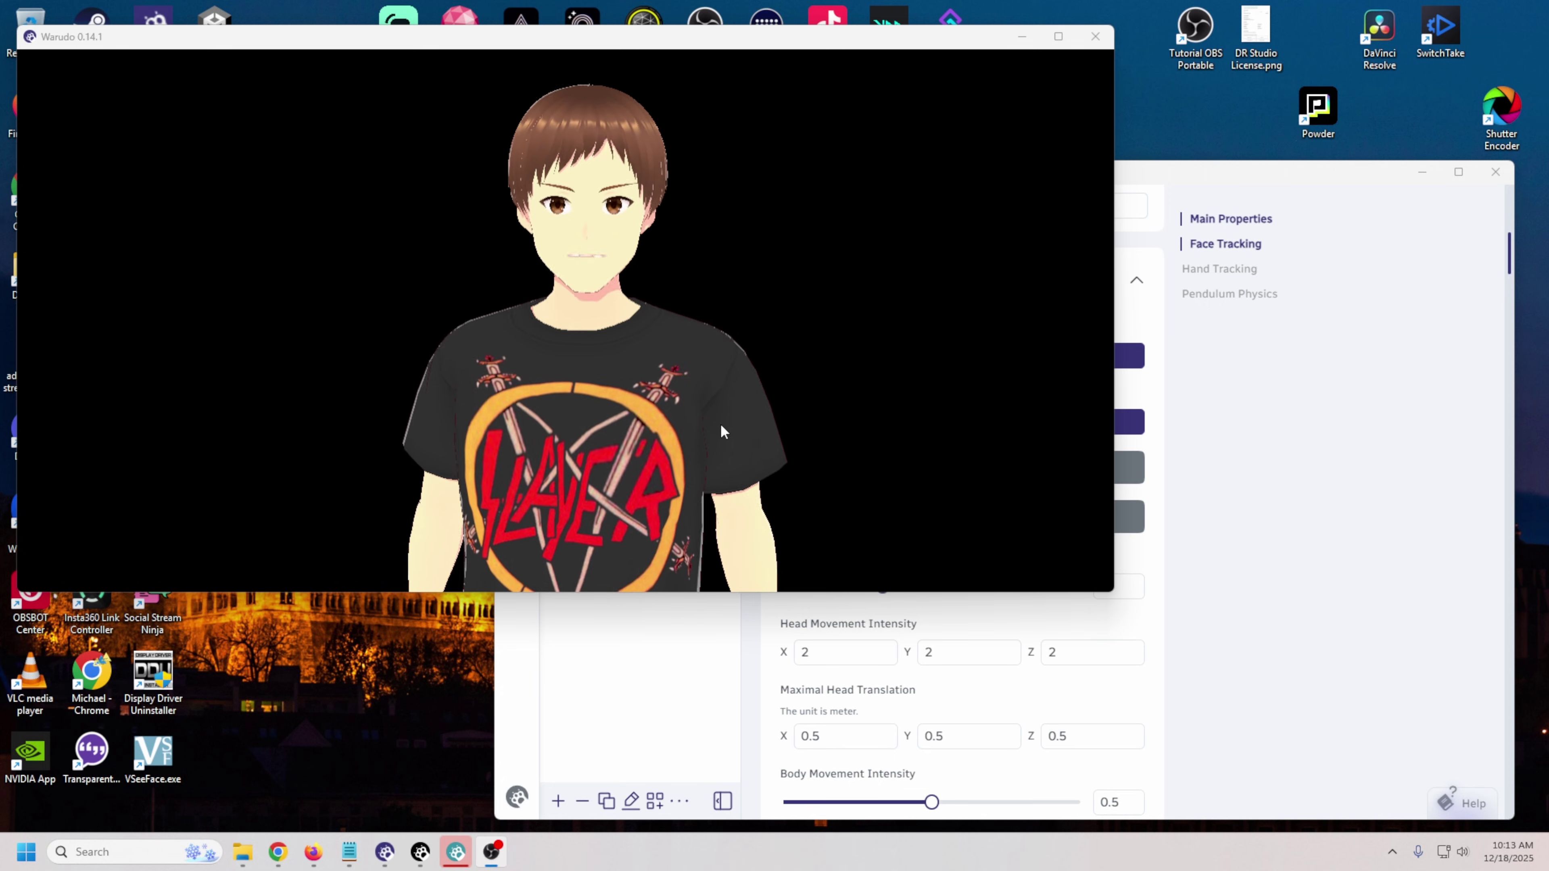
Step: Reframe the camera view so the whole avatar is visible from head to shoes
{"action": "scroll", "coordinate": [596, 434], "scroll_direction": "down", "scroll_amount": 3}
{"action": "scroll", "coordinate": [595, 428], "scroll_direction": "down", "scroll_amount": 3}
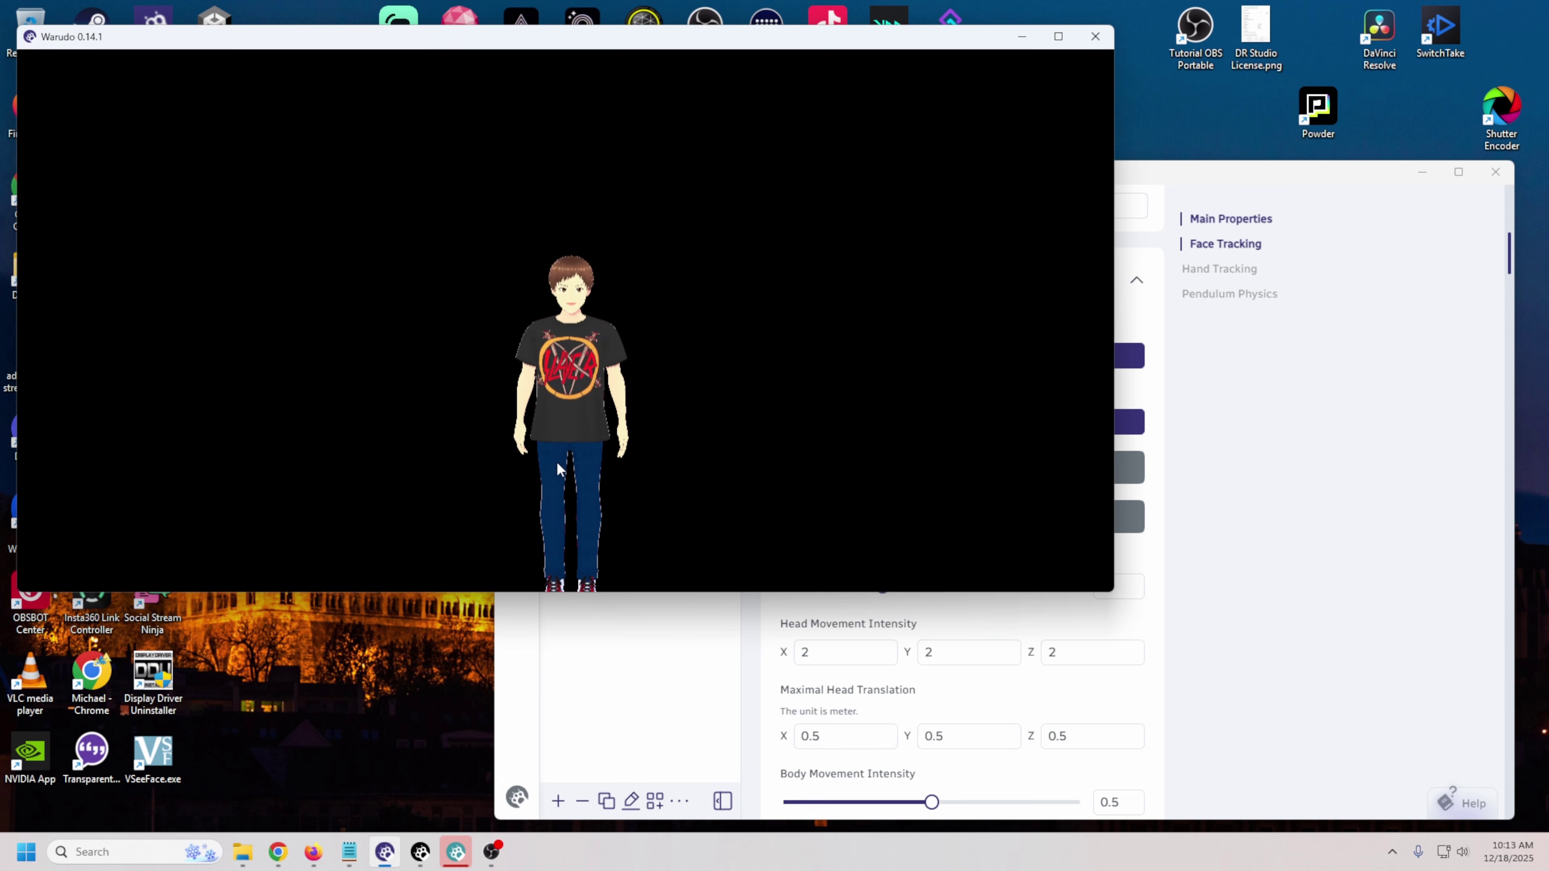
{"action": "scroll", "coordinate": [557, 462], "scroll_direction": "up", "scroll_amount": 3}
{"action": "scroll", "coordinate": [580, 341], "scroll_direction": "up", "scroll_amount": 3}
{"action": "middle_click_drag", "start_coordinate": [580, 342], "coordinate": [564, 279]}
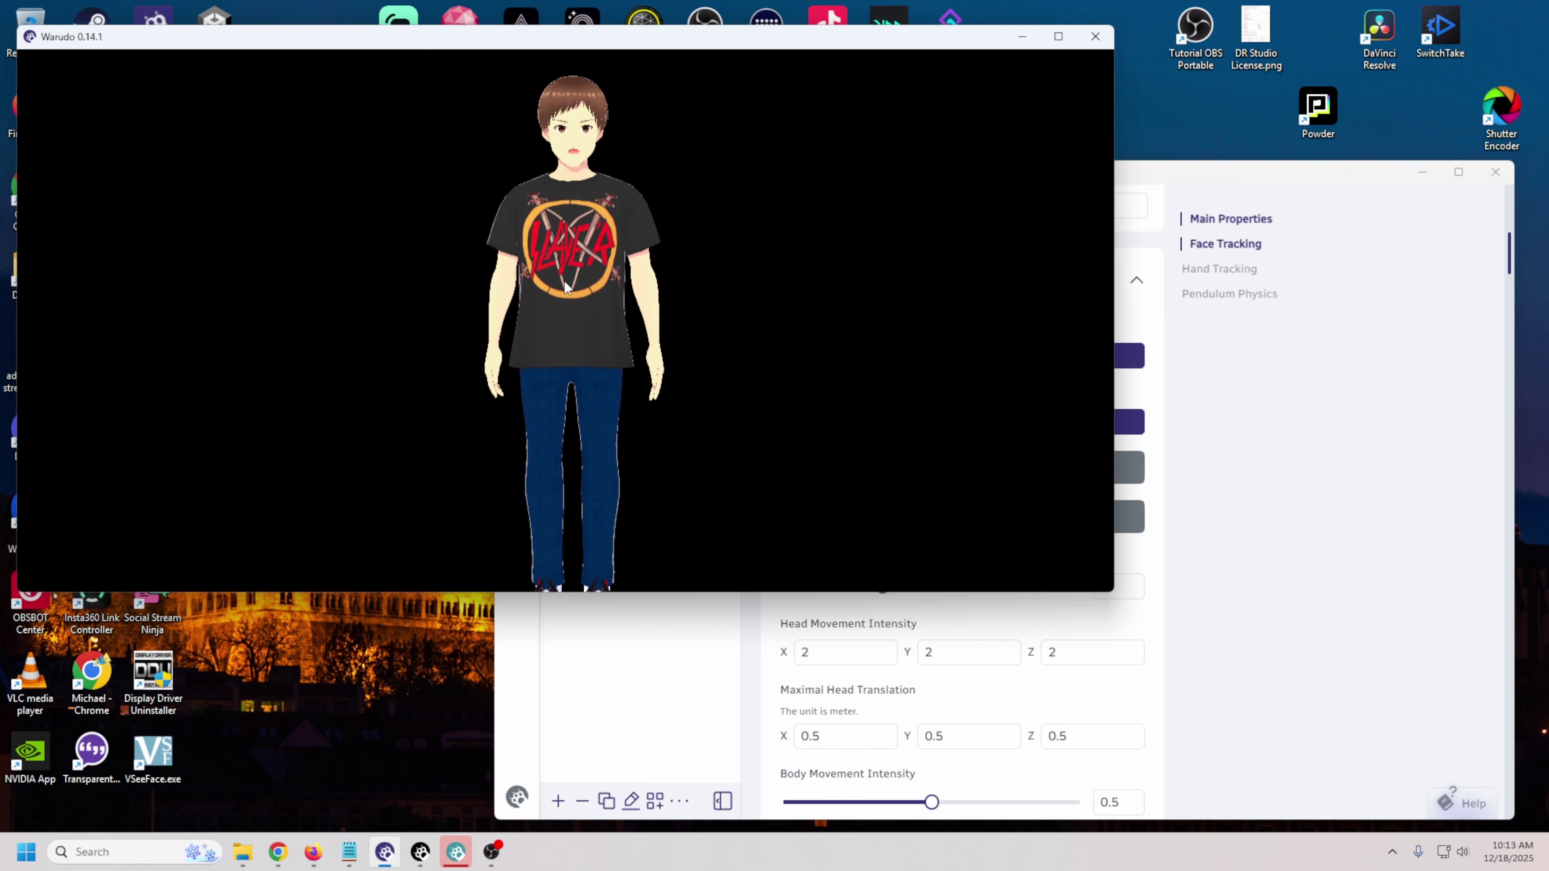
{"action": "scroll", "coordinate": [563, 293], "scroll_direction": "down", "scroll_amount": 2}
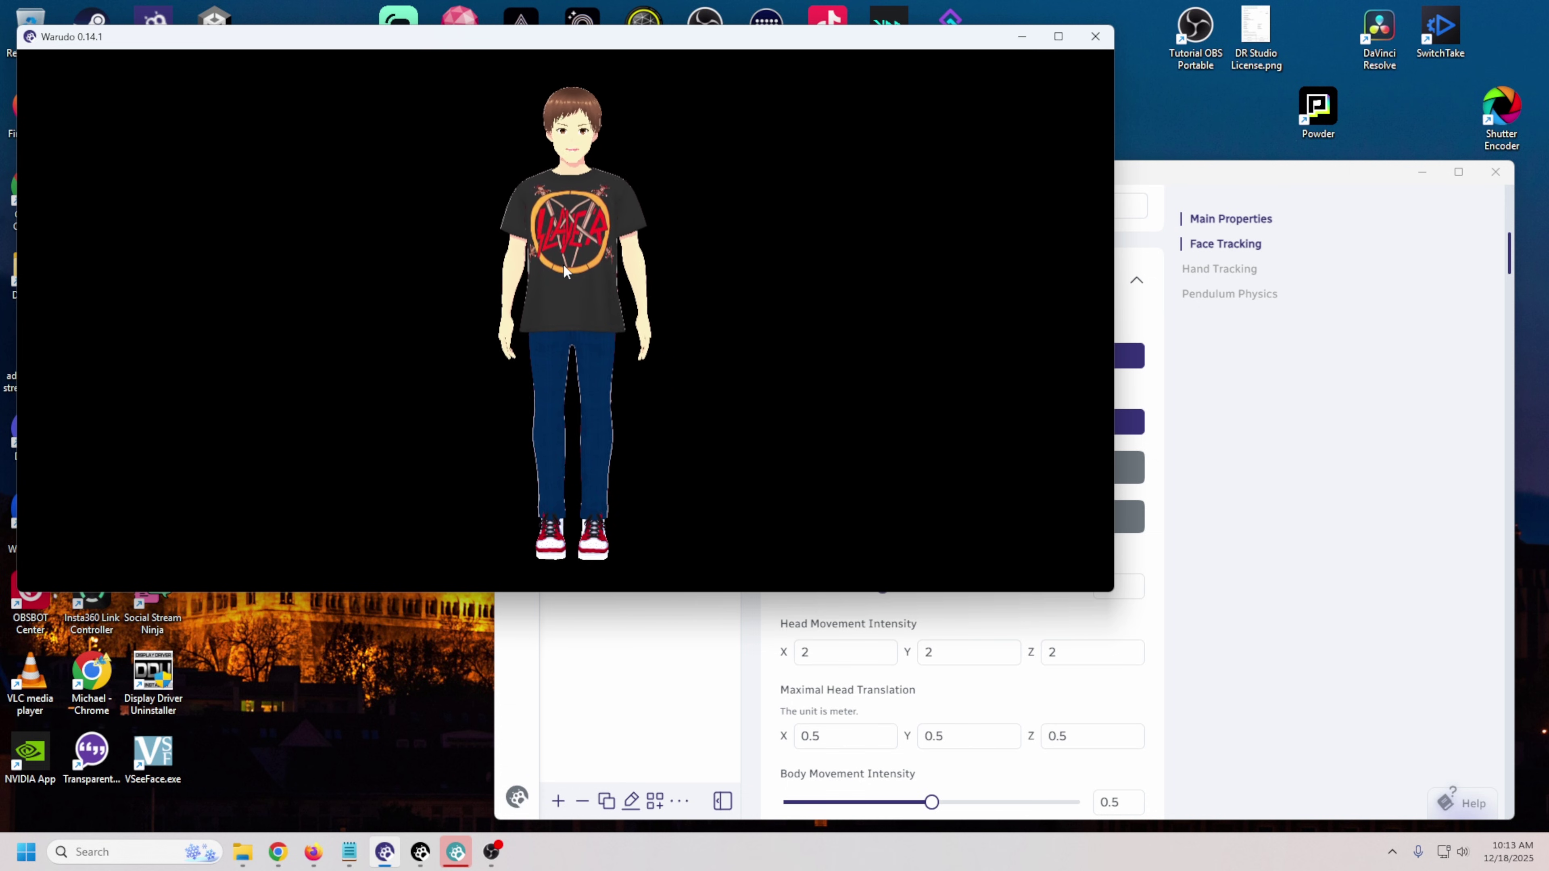
Step: Create a new custom blueprint in DefaultScene and rename it Poses
{"action": "left_click", "coordinate": [1234, 180]}
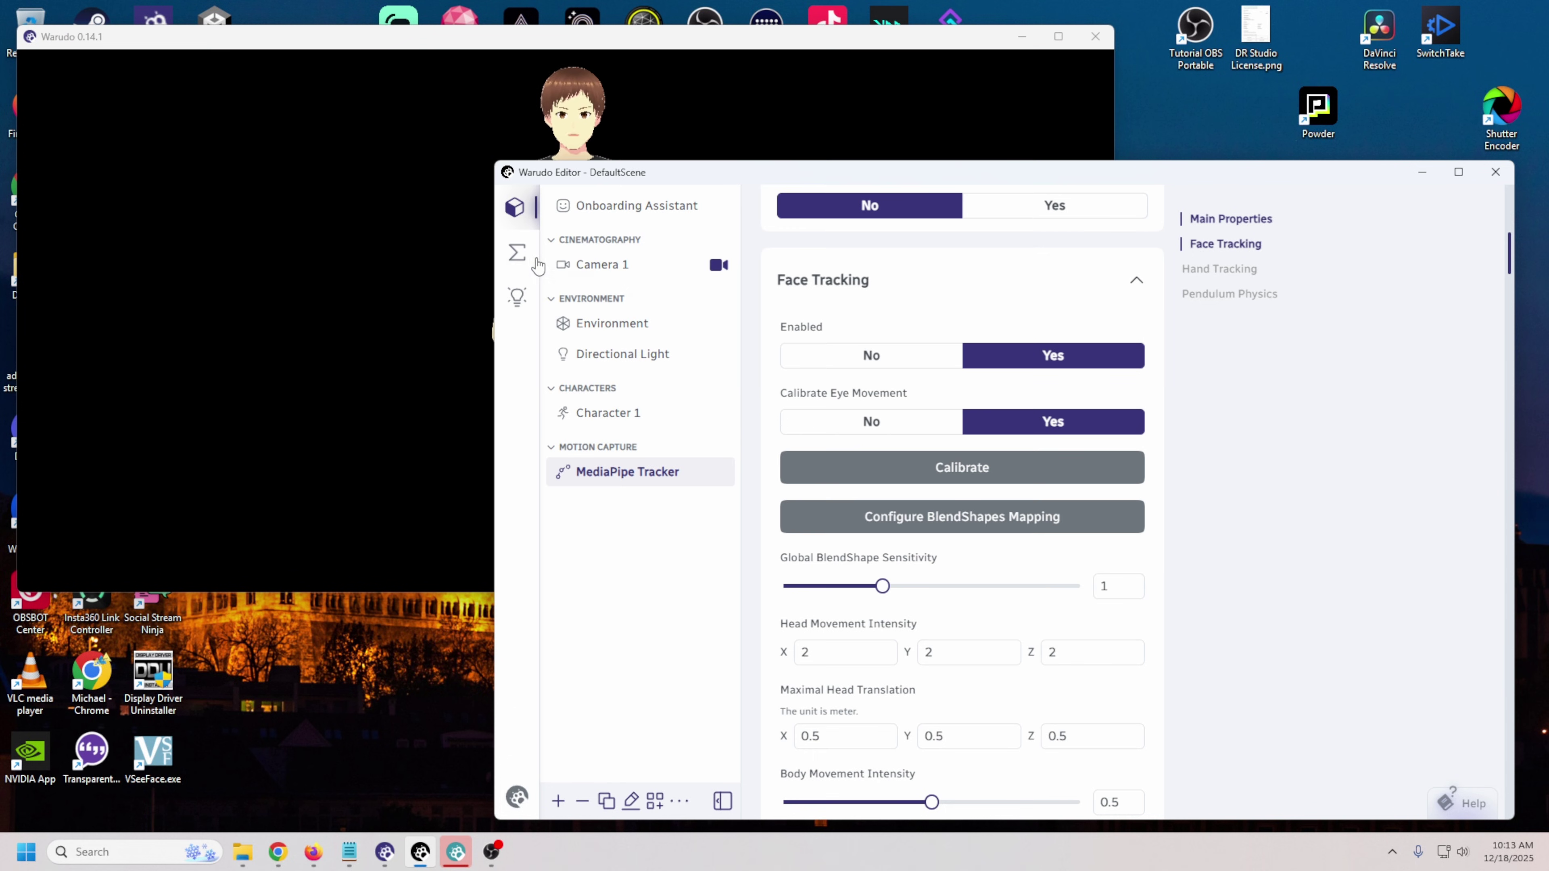
{"action": "left_click", "coordinate": [518, 257]}
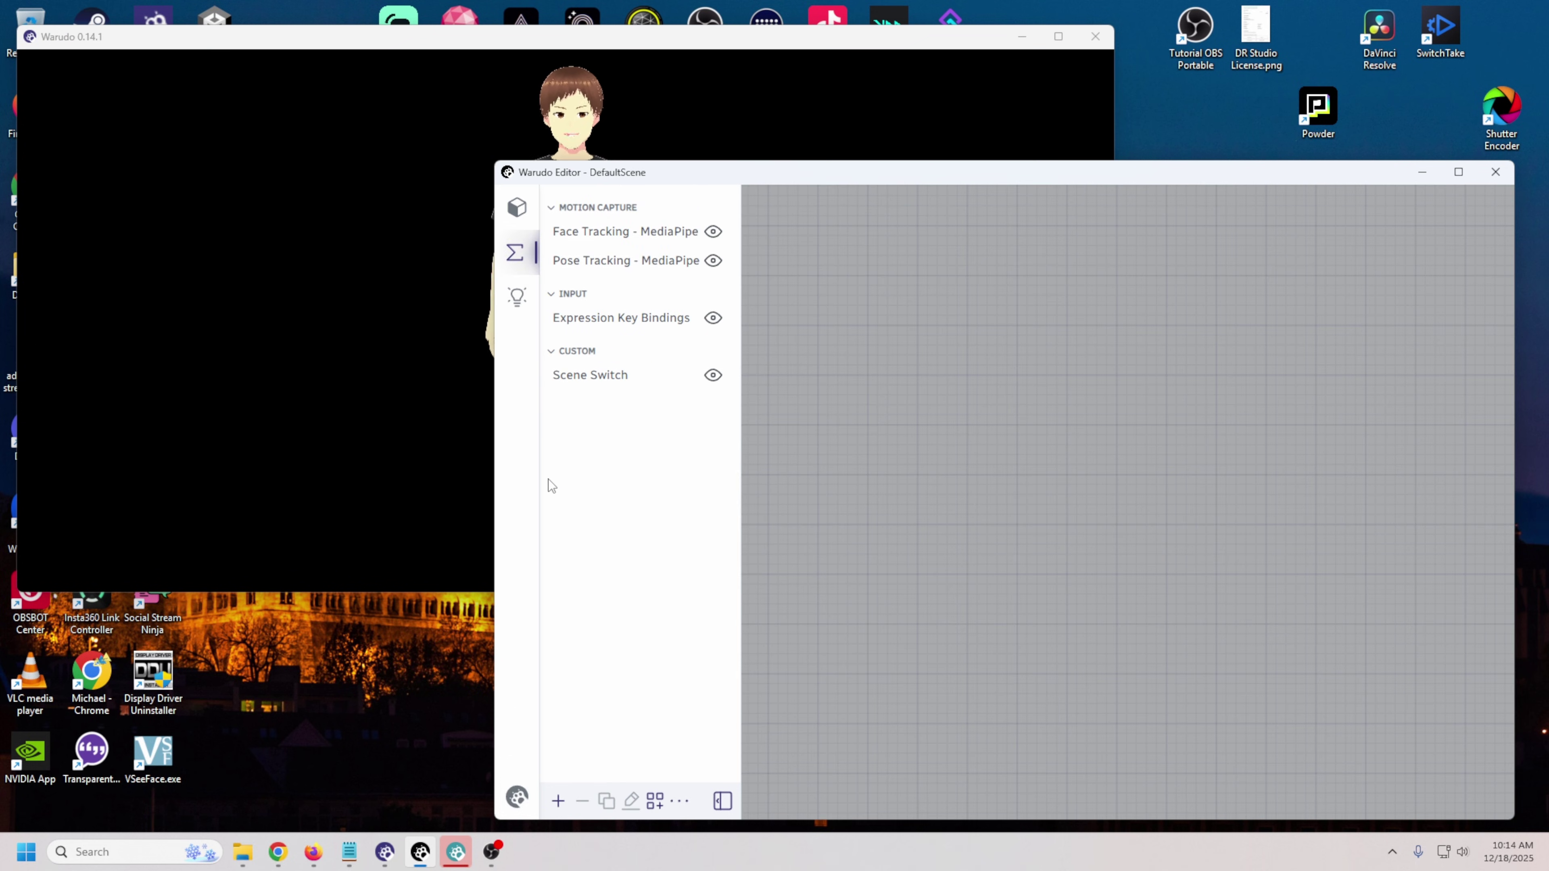
{"action": "left_click", "coordinate": [558, 801]}
{"action": "left_click", "coordinate": [617, 417]}
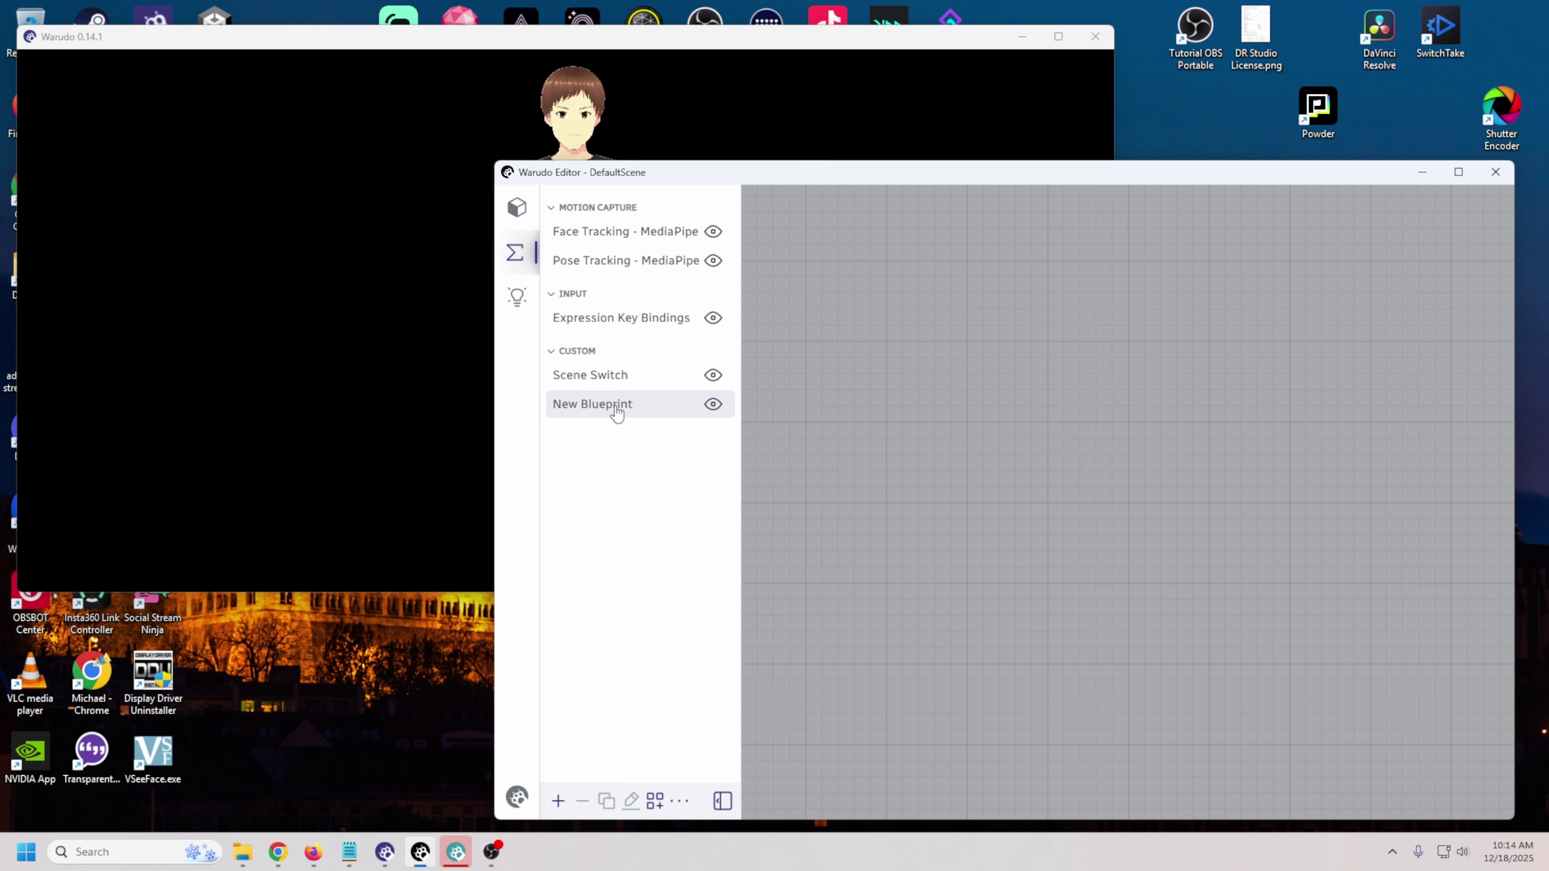
{"action": "left_click", "coordinate": [598, 412]}
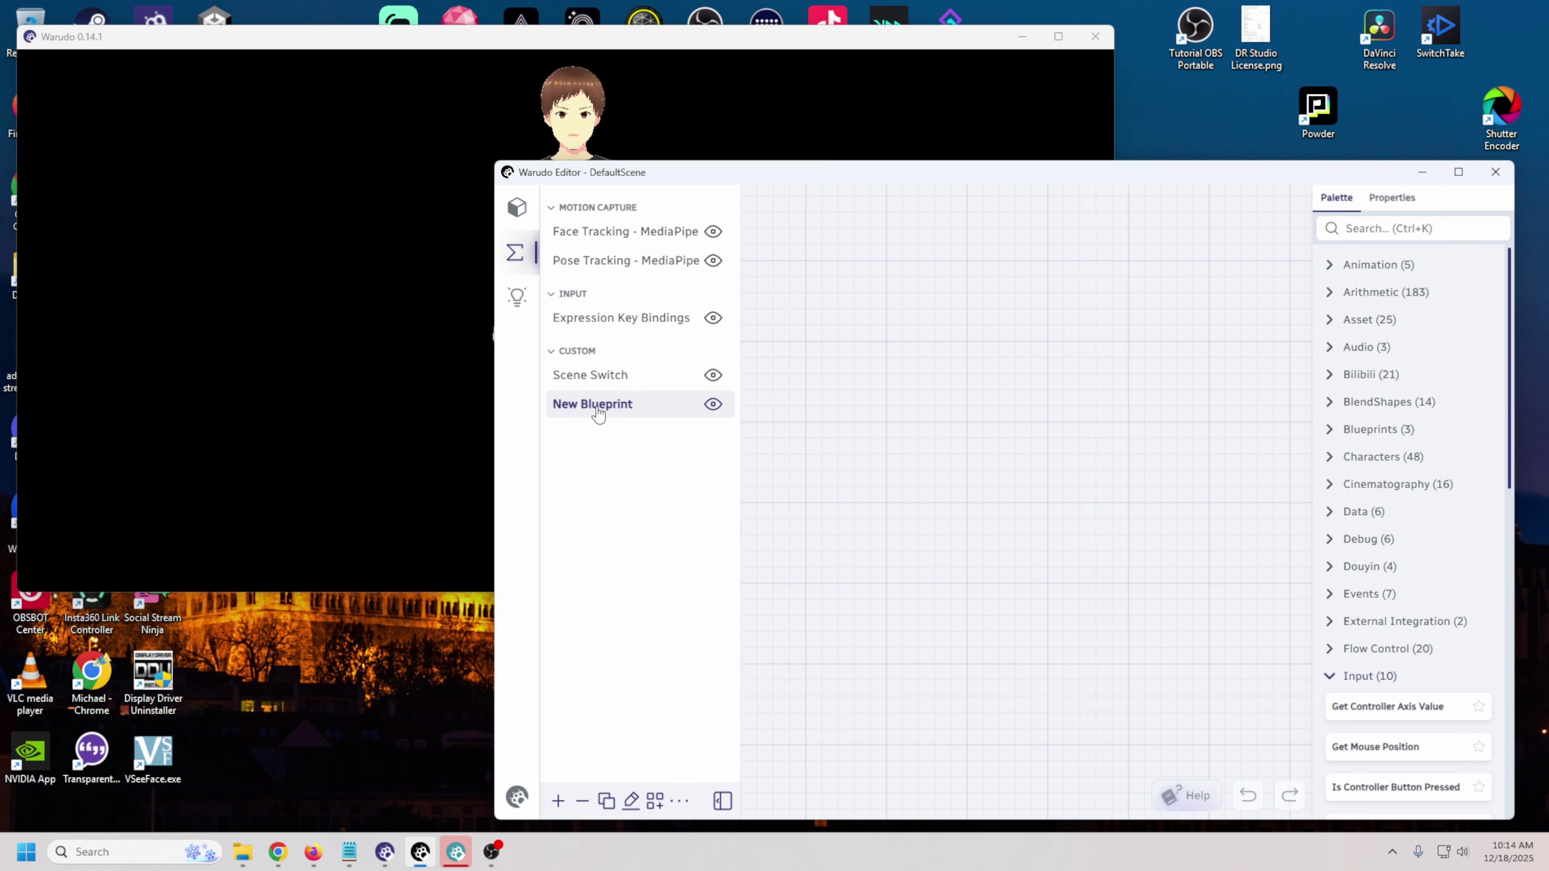
{"action": "left_click", "coordinate": [631, 801]}
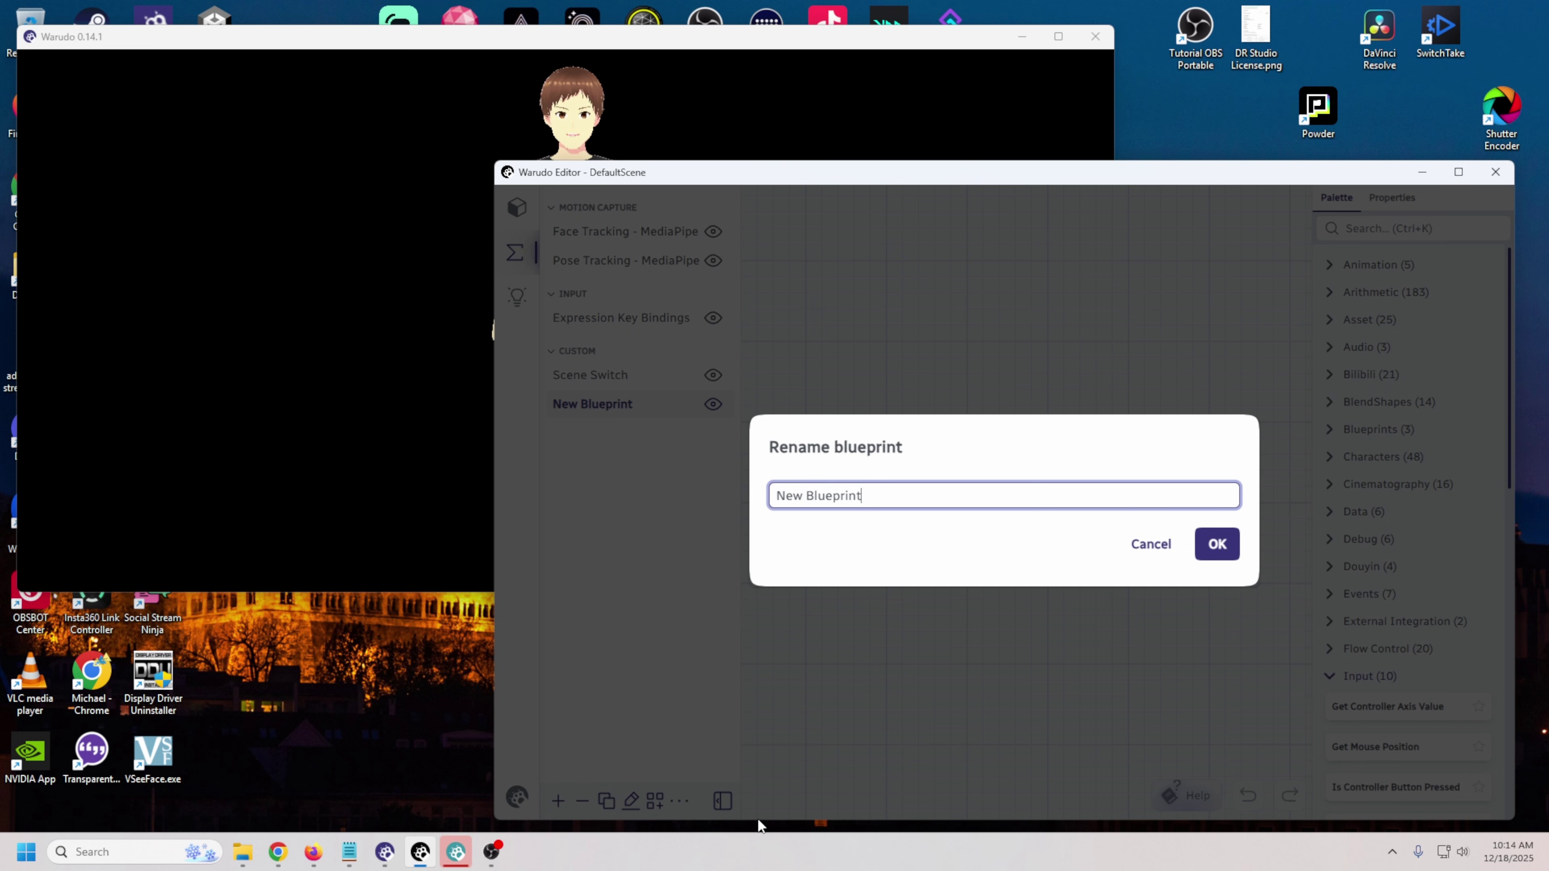
{"action": "key", "text": "ctrl+a"}
{"action": "type", "text": "Poses"}
{"action": "key", "text": "Return"}
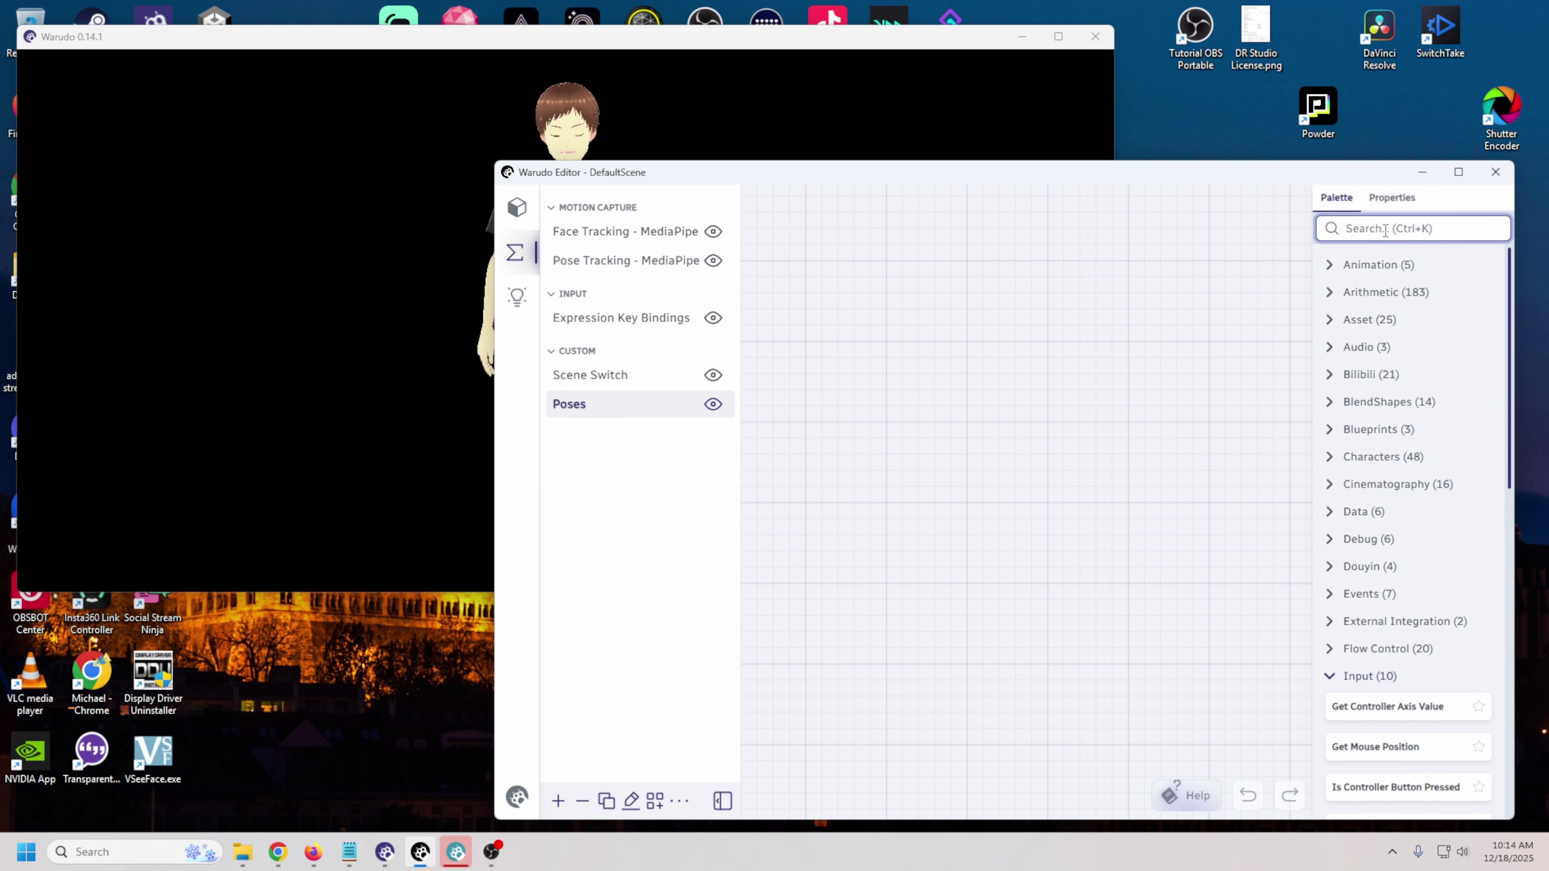
Step: Search the nodes for animation and place two Play Character Idle Animation nodes, one above the other, in the Poses blueprint
{"action": "type", "text": "animation"}
{"action": "left_click_drag", "start_coordinate": [1405, 651], "coordinate": [831, 279]}
{"action": "scroll", "coordinate": [1122, 647], "scroll_direction": "down", "scroll_amount": 5}
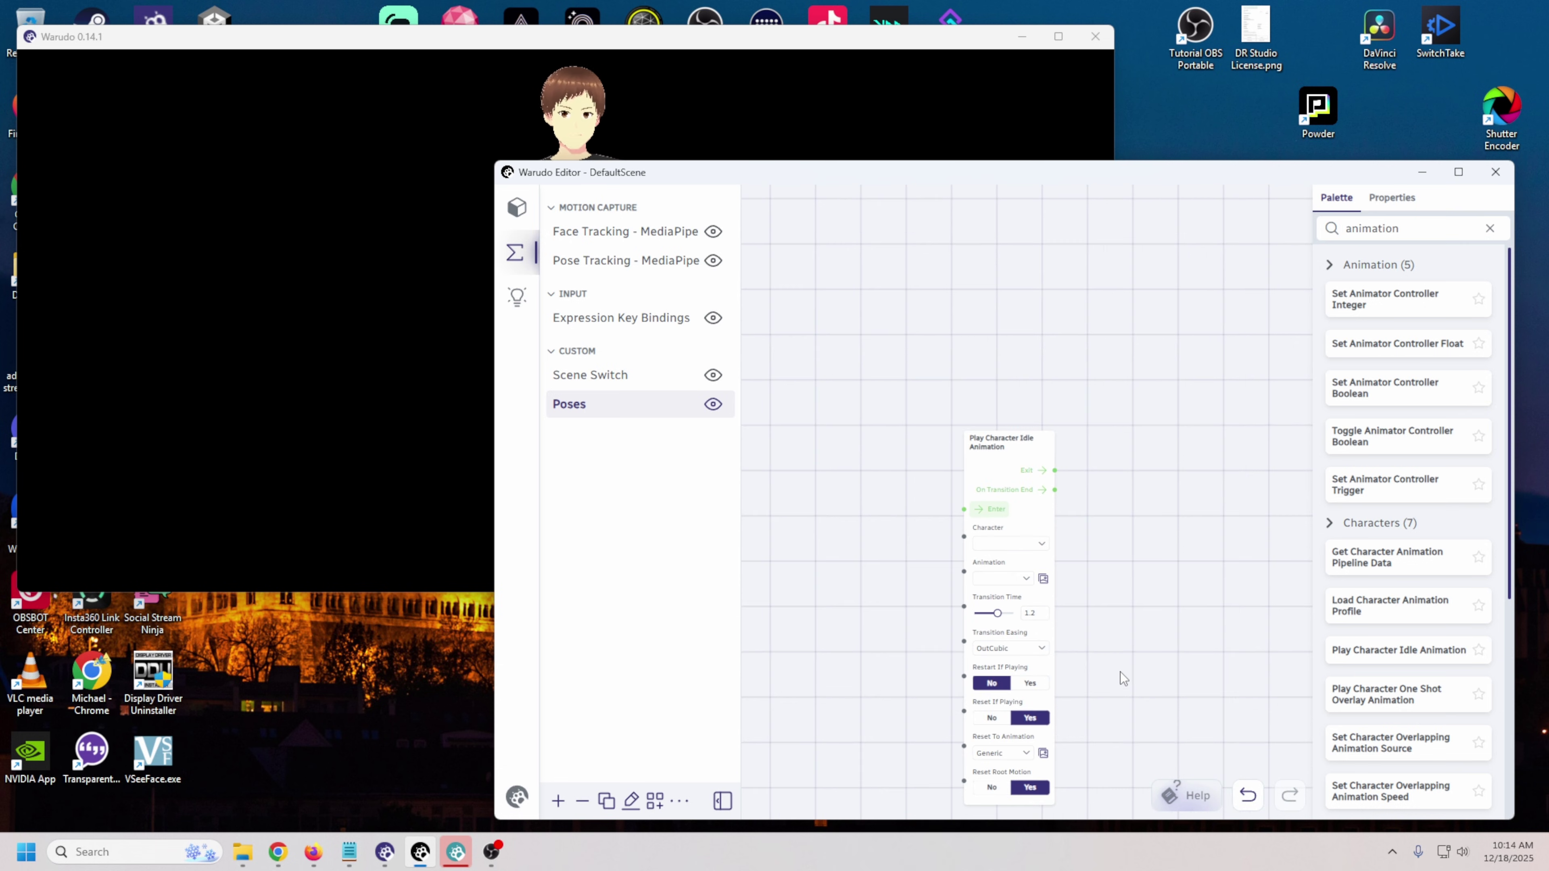
{"action": "left_click_drag", "start_coordinate": [1070, 572], "coordinate": [1006, 408]}
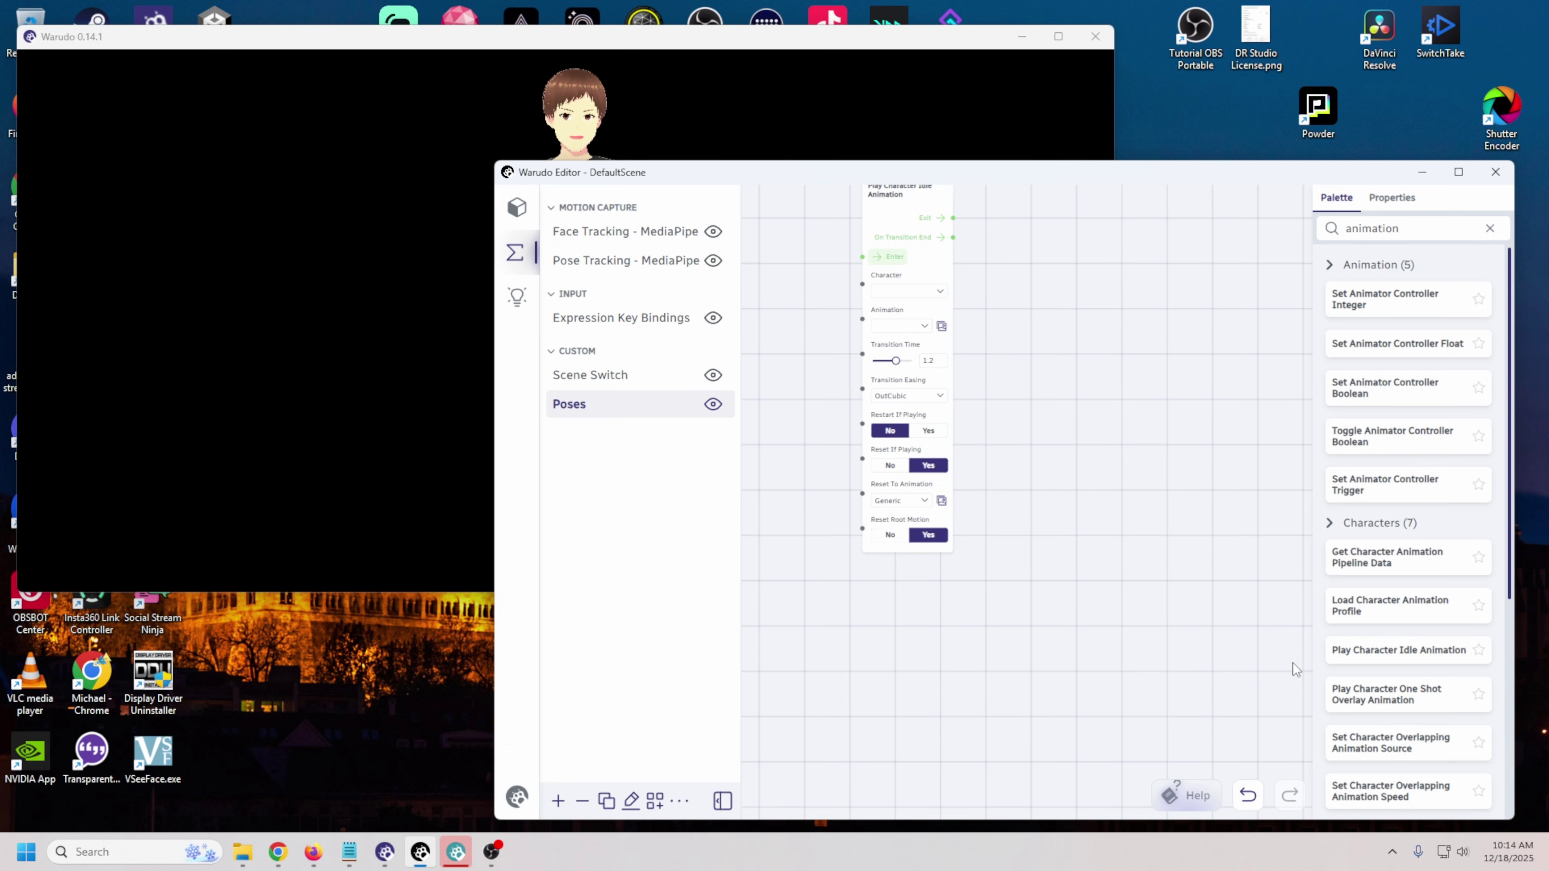
{"action": "left_click", "coordinate": [1395, 651]}
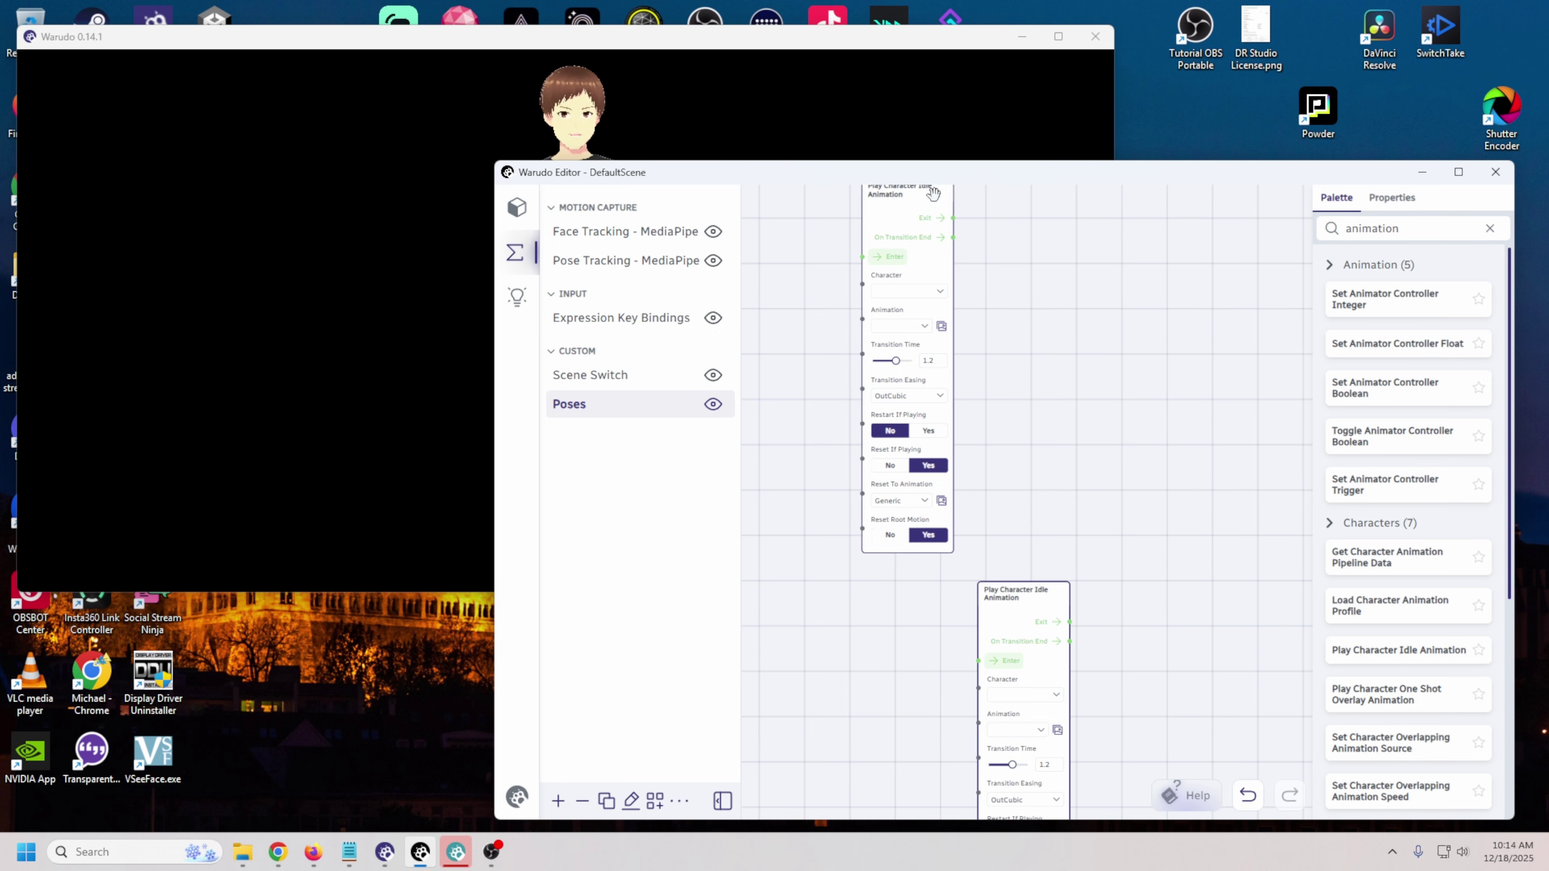
{"action": "left_click_drag", "start_coordinate": [1045, 370], "coordinate": [1083, 499]}
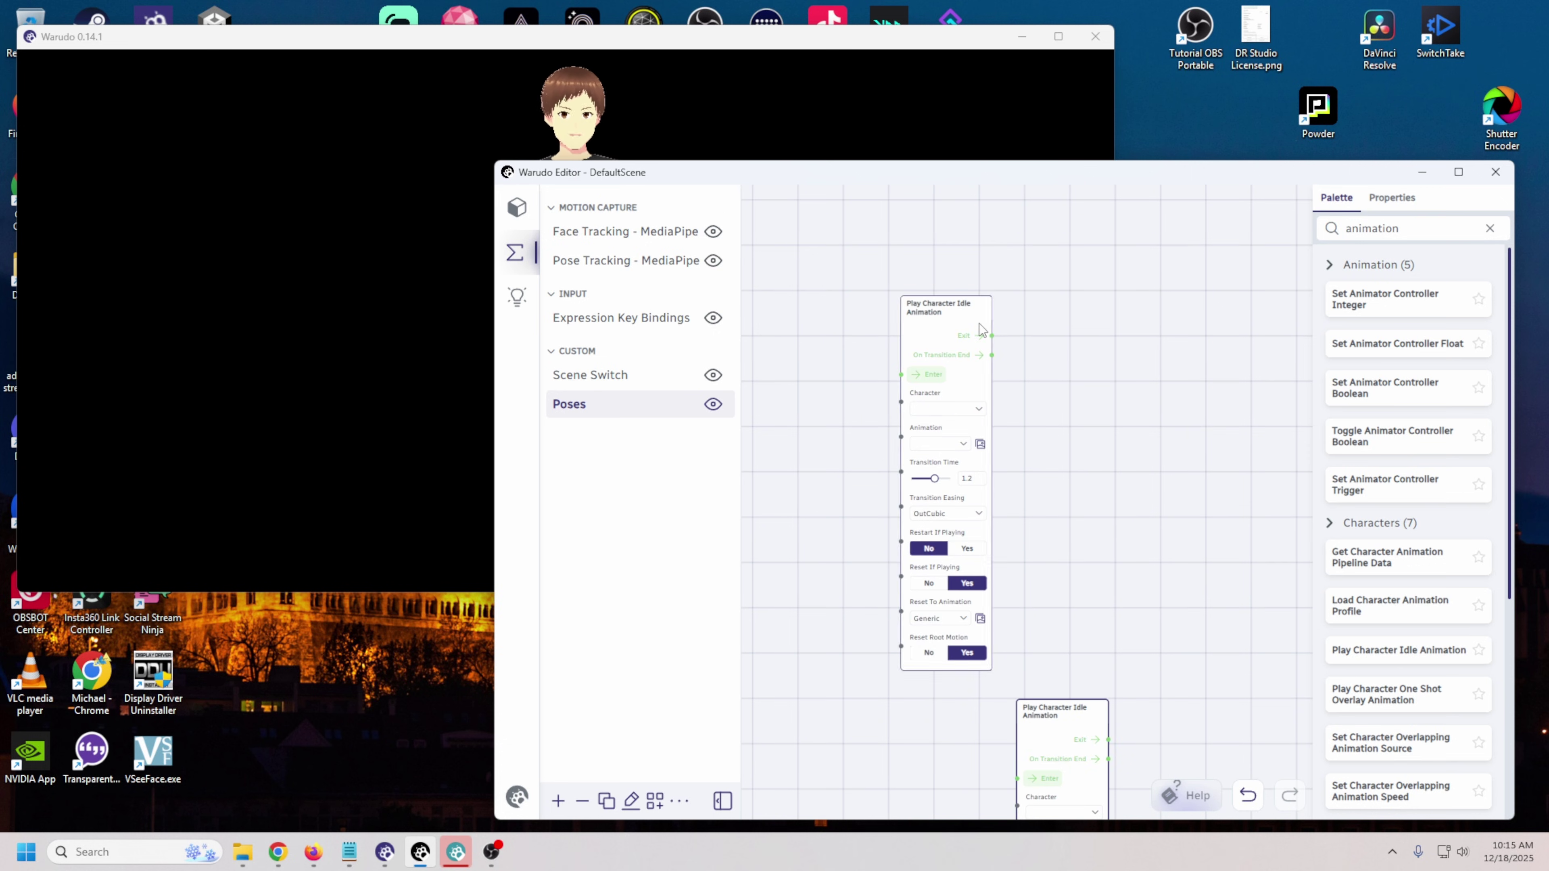
{"action": "left_click_drag", "start_coordinate": [945, 314], "coordinate": [1052, 316]}
Step: Add two On Keystroke Pressed nodes, one beside each Play Character Idle Animation node
{"action": "left_click", "coordinate": [1489, 229]}
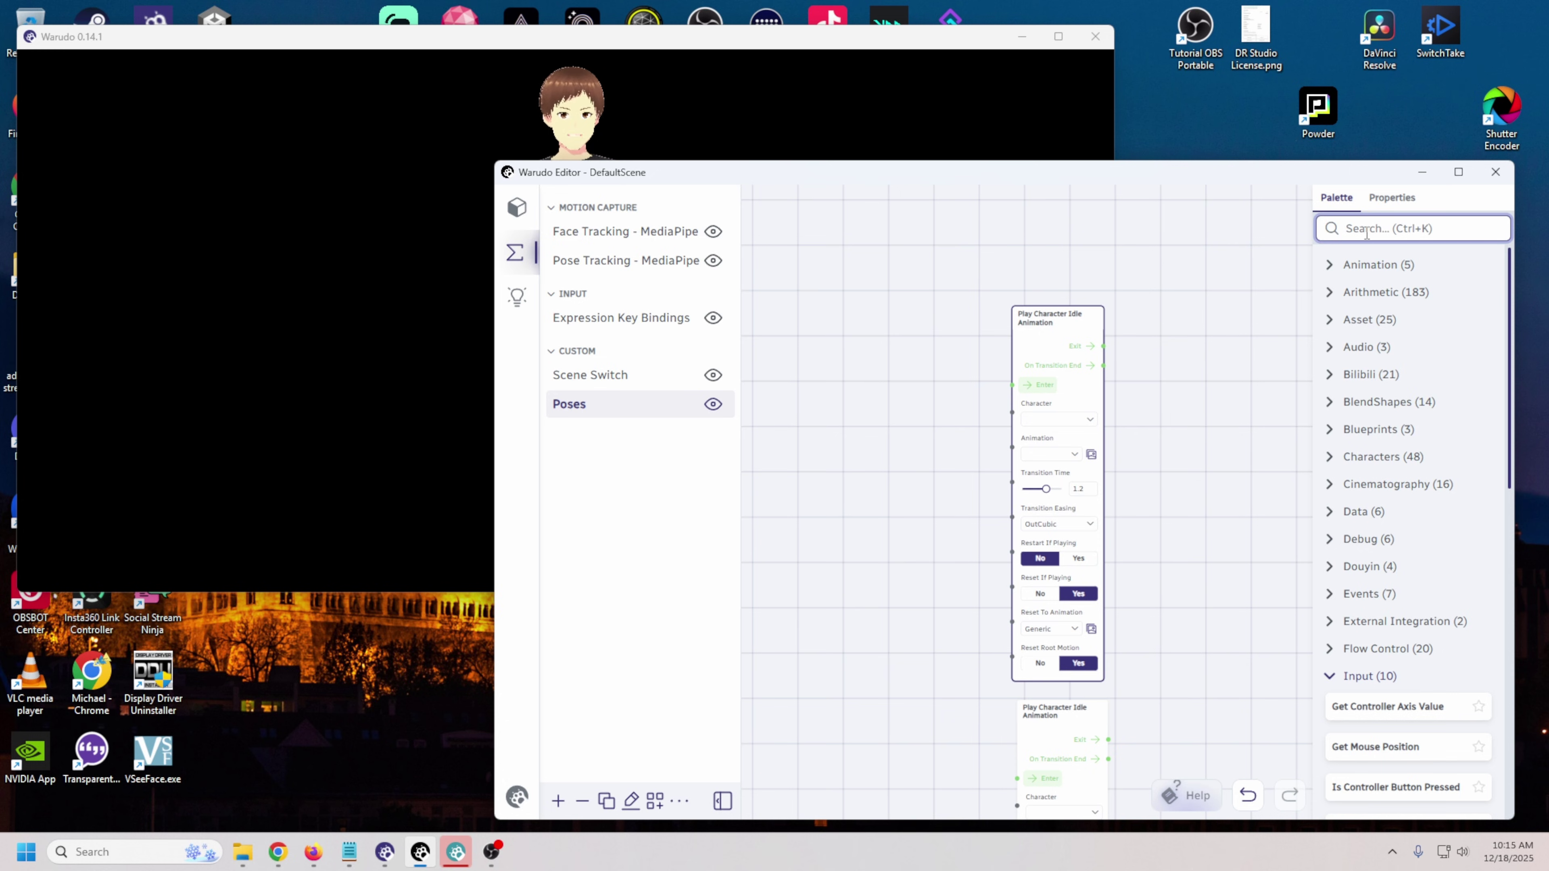
{"action": "scroll", "coordinate": [1395, 592], "scroll_direction": "down", "scroll_amount": 3}
{"action": "scroll", "coordinate": [1411, 612], "scroll_direction": "down", "scroll_amount": 5}
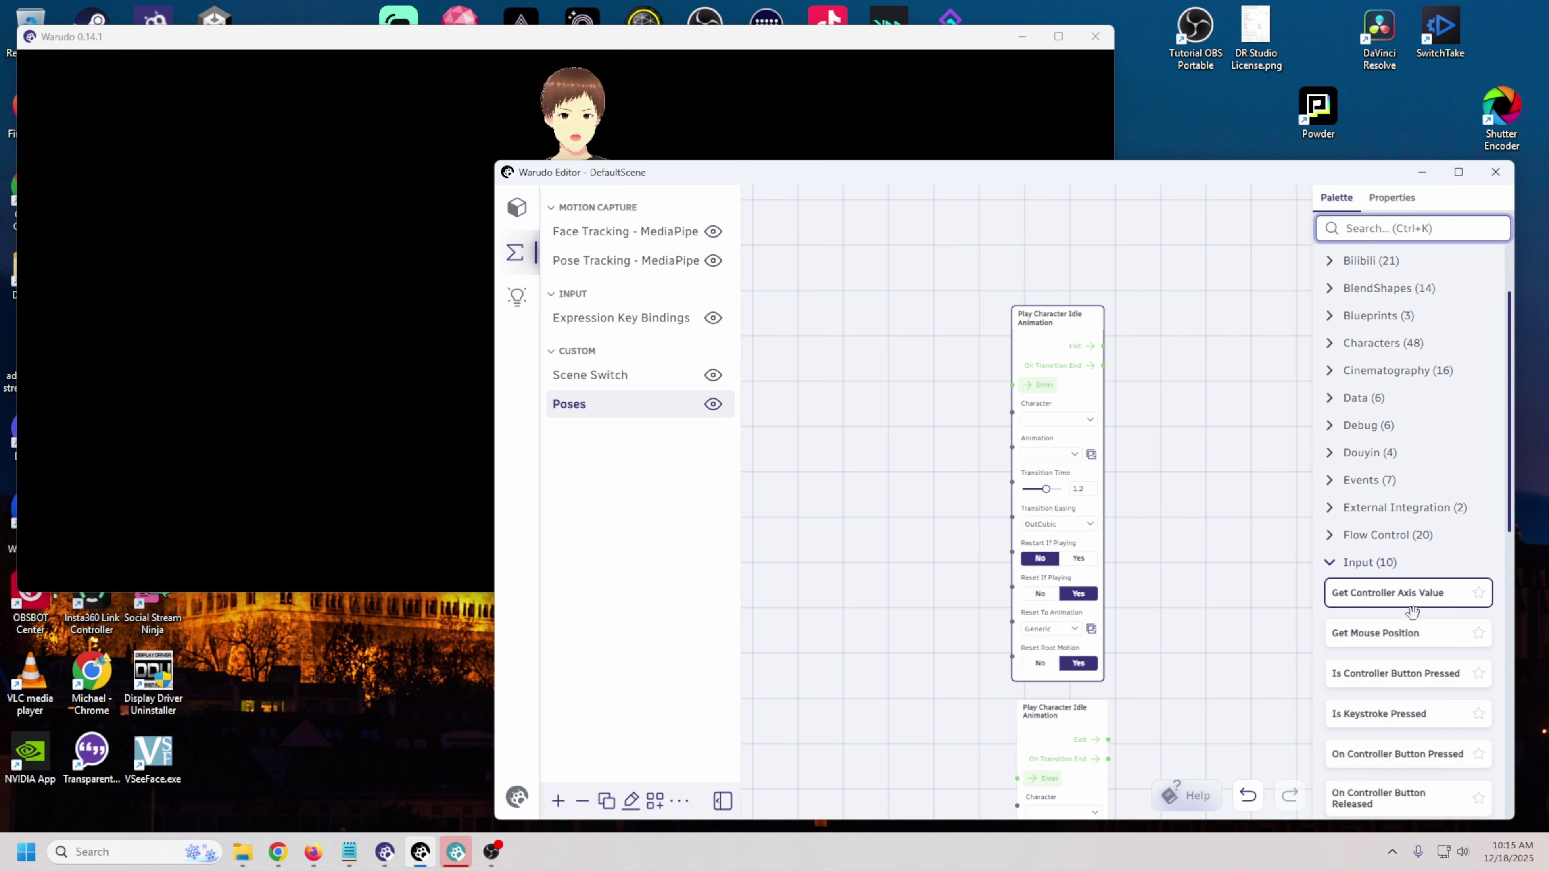
{"action": "left_click_drag", "start_coordinate": [1349, 552], "coordinate": [838, 362]}
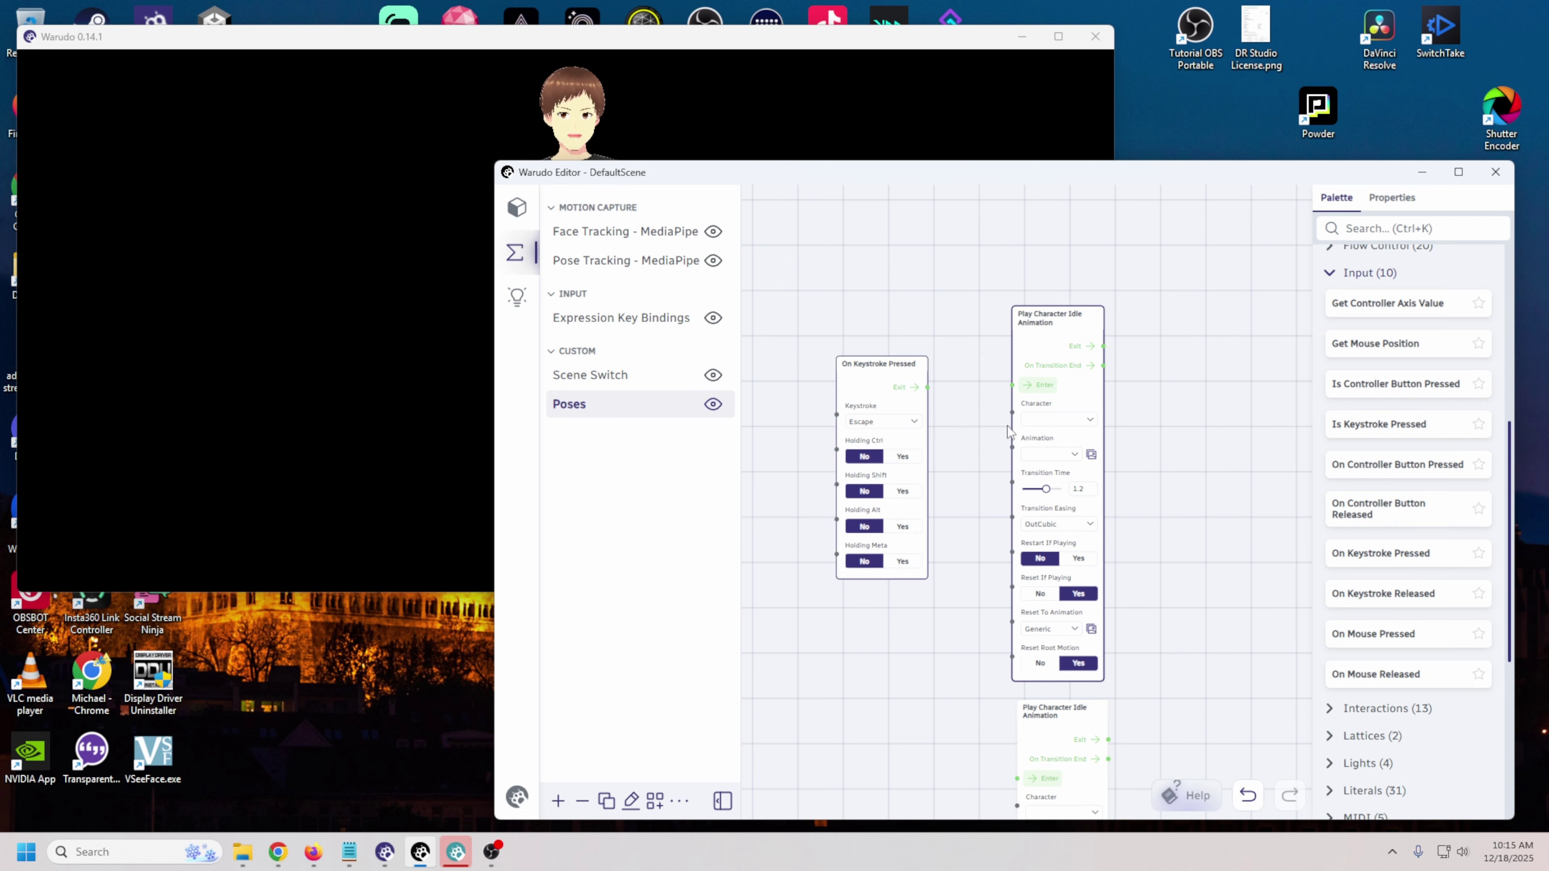
{"action": "left_click_drag", "start_coordinate": [1406, 555], "coordinate": [853, 761]}
Step: Connect the upper keystroke node's Exit to the upper animation node's Enter, and set its keystroke to NumPad 0
{"action": "left_click_drag", "start_coordinate": [1047, 316], "coordinate": [1035, 280]}
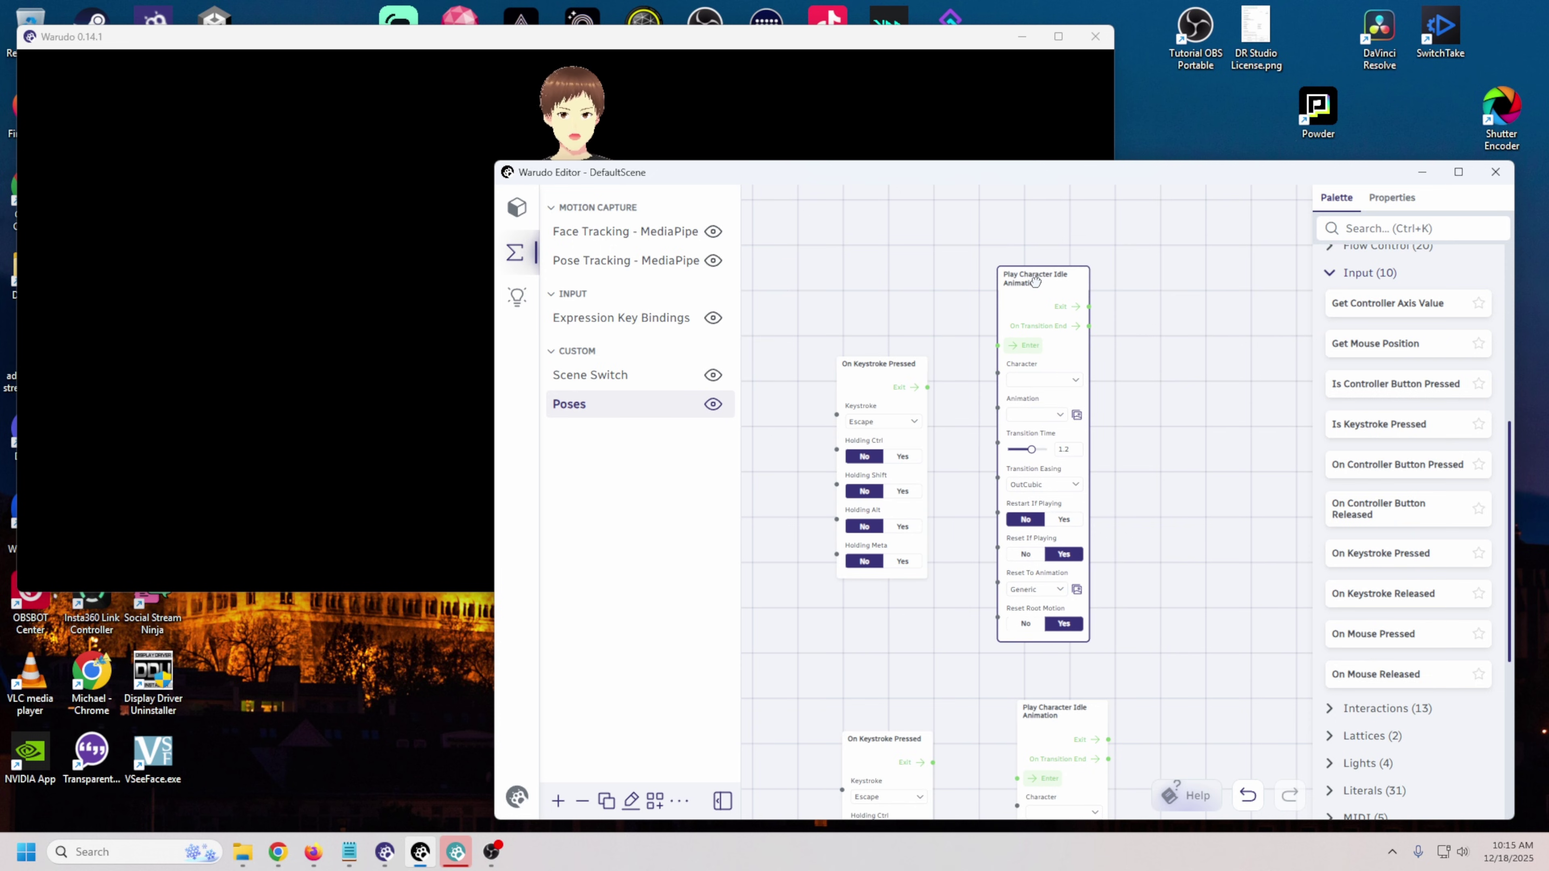
{"action": "left_click_drag", "start_coordinate": [926, 387], "coordinate": [996, 345]}
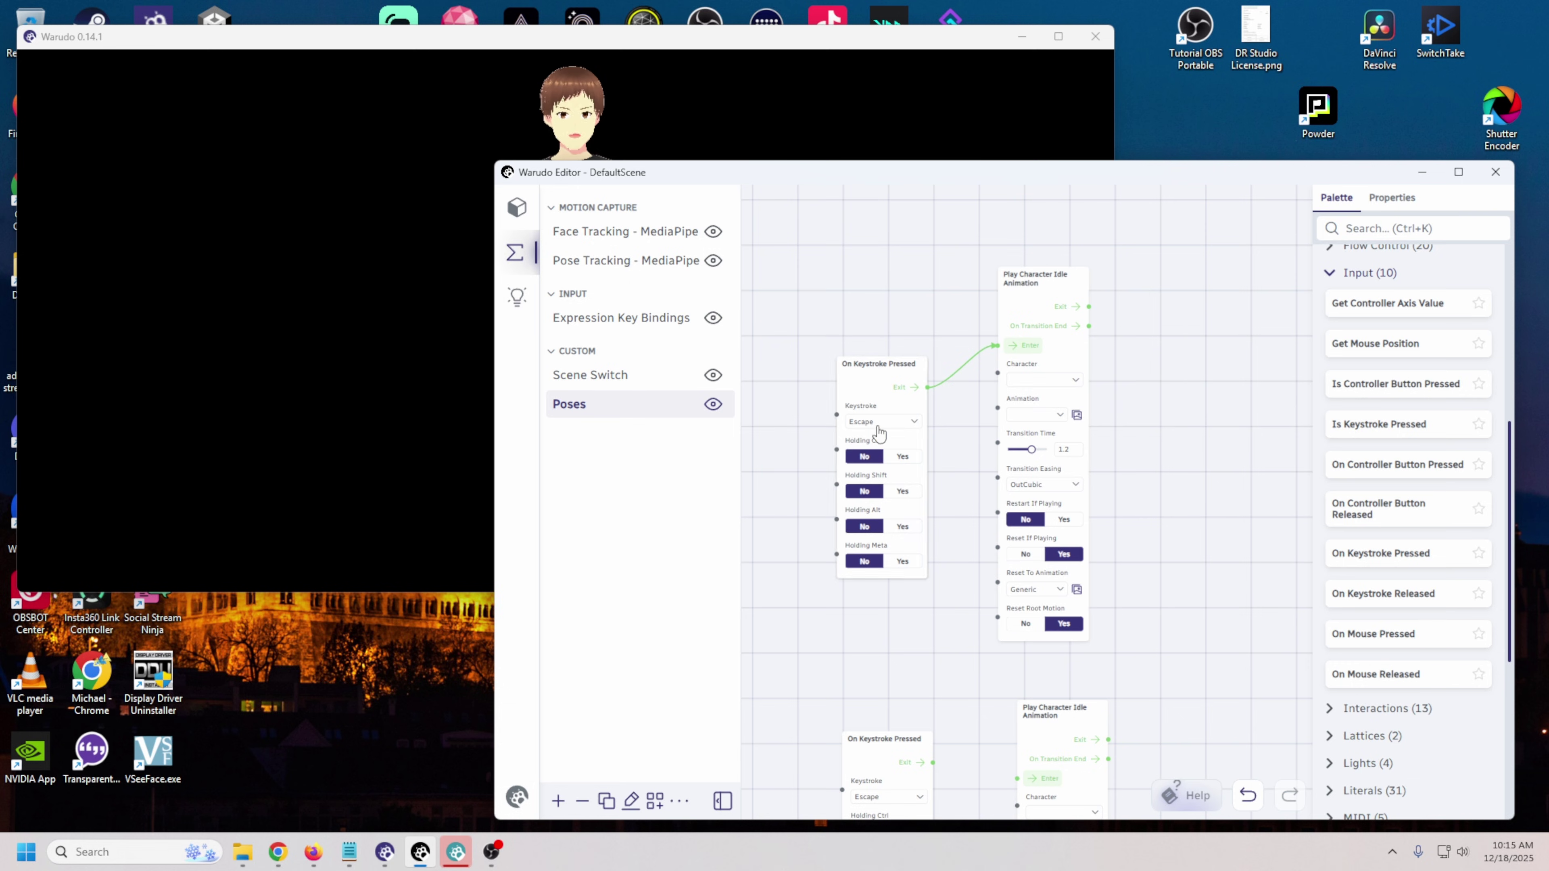
{"action": "left_click", "coordinate": [909, 422]}
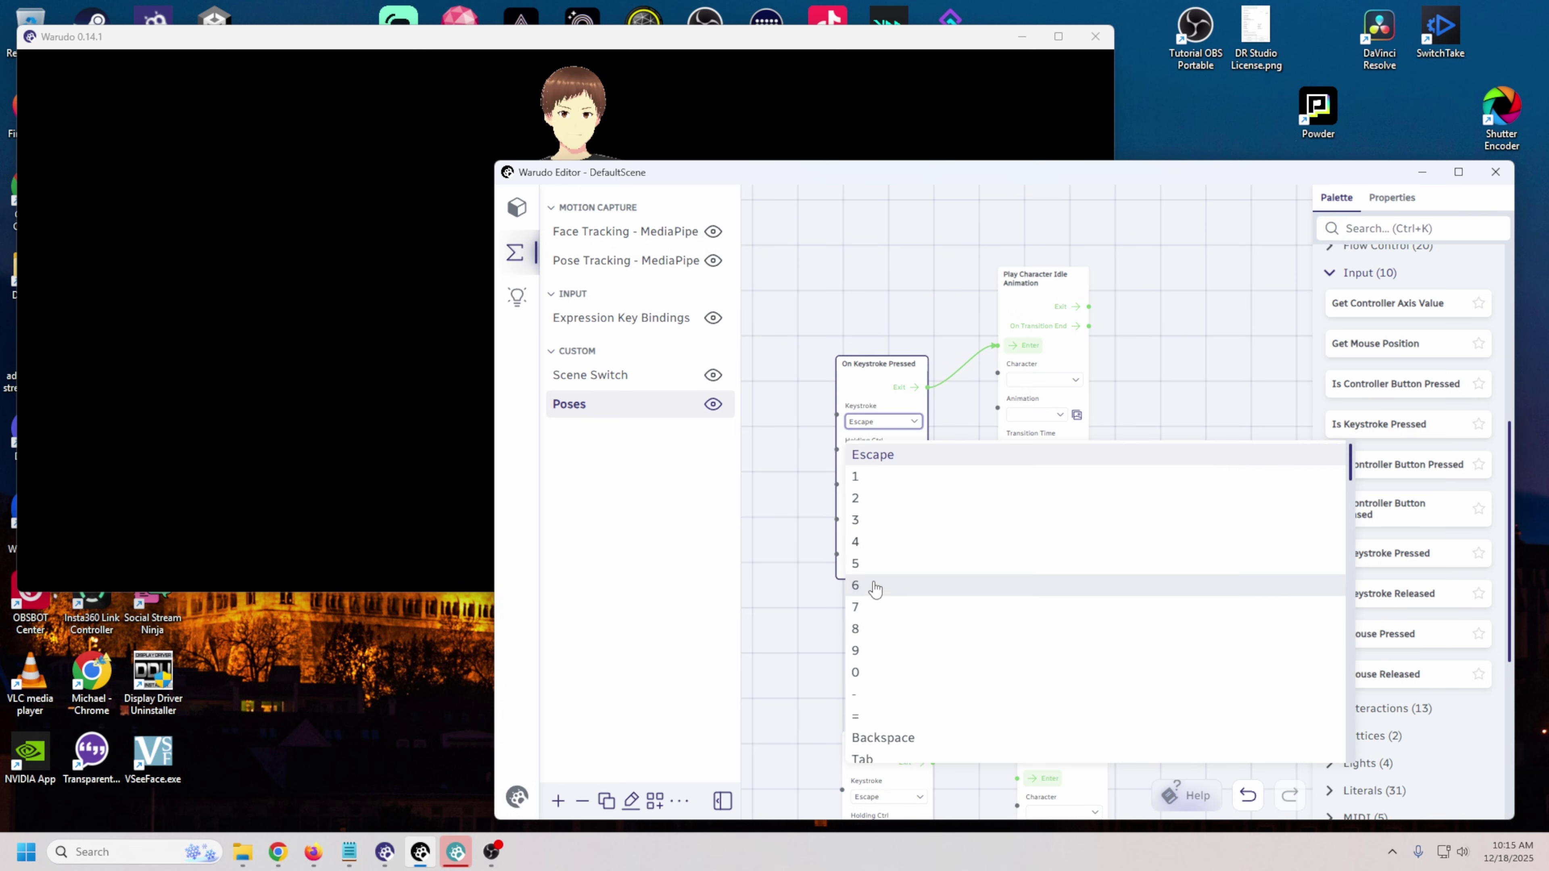
{"action": "scroll", "coordinate": [900, 618], "scroll_direction": "down", "scroll_amount": 5}
{"action": "scroll", "coordinate": [900, 617], "scroll_direction": "down", "scroll_amount": 6}
{"action": "scroll", "coordinate": [900, 617], "scroll_direction": "up", "scroll_amount": 6}
{"action": "scroll", "coordinate": [900, 617], "scroll_direction": "down", "scroll_amount": 1}
{"action": "scroll", "coordinate": [900, 616], "scroll_direction": "down", "scroll_amount": 2}
{"action": "left_click", "coordinate": [900, 619]}
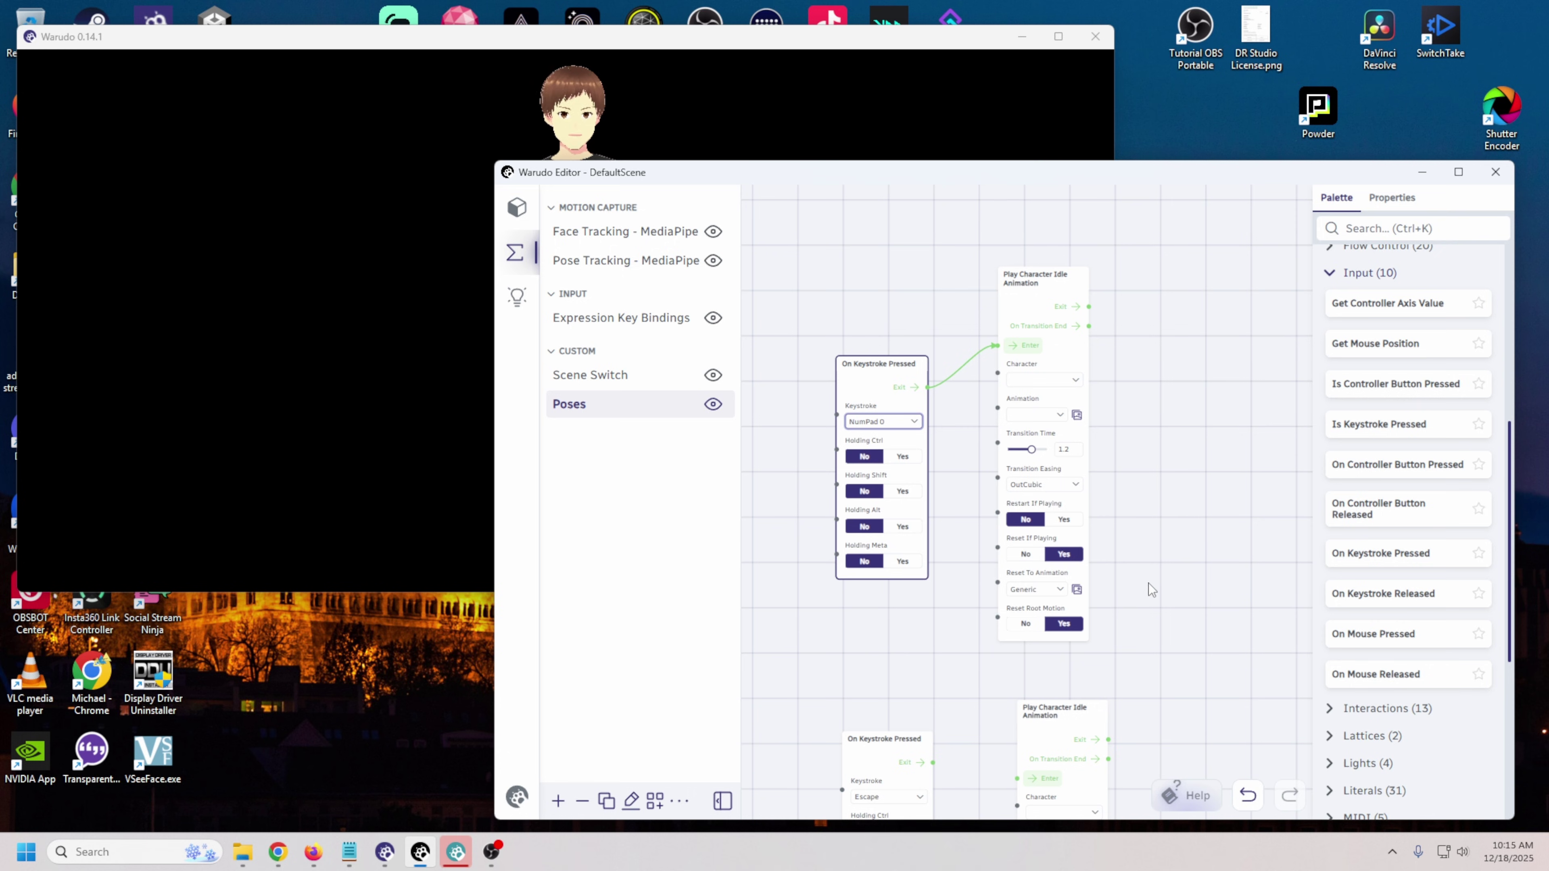
Step: Set the upper Play Character Idle Animation node's character to Character 1 and its animation to Point Finger
{"action": "left_click", "coordinate": [1074, 381]}
{"action": "left_click", "coordinate": [663, 441]}
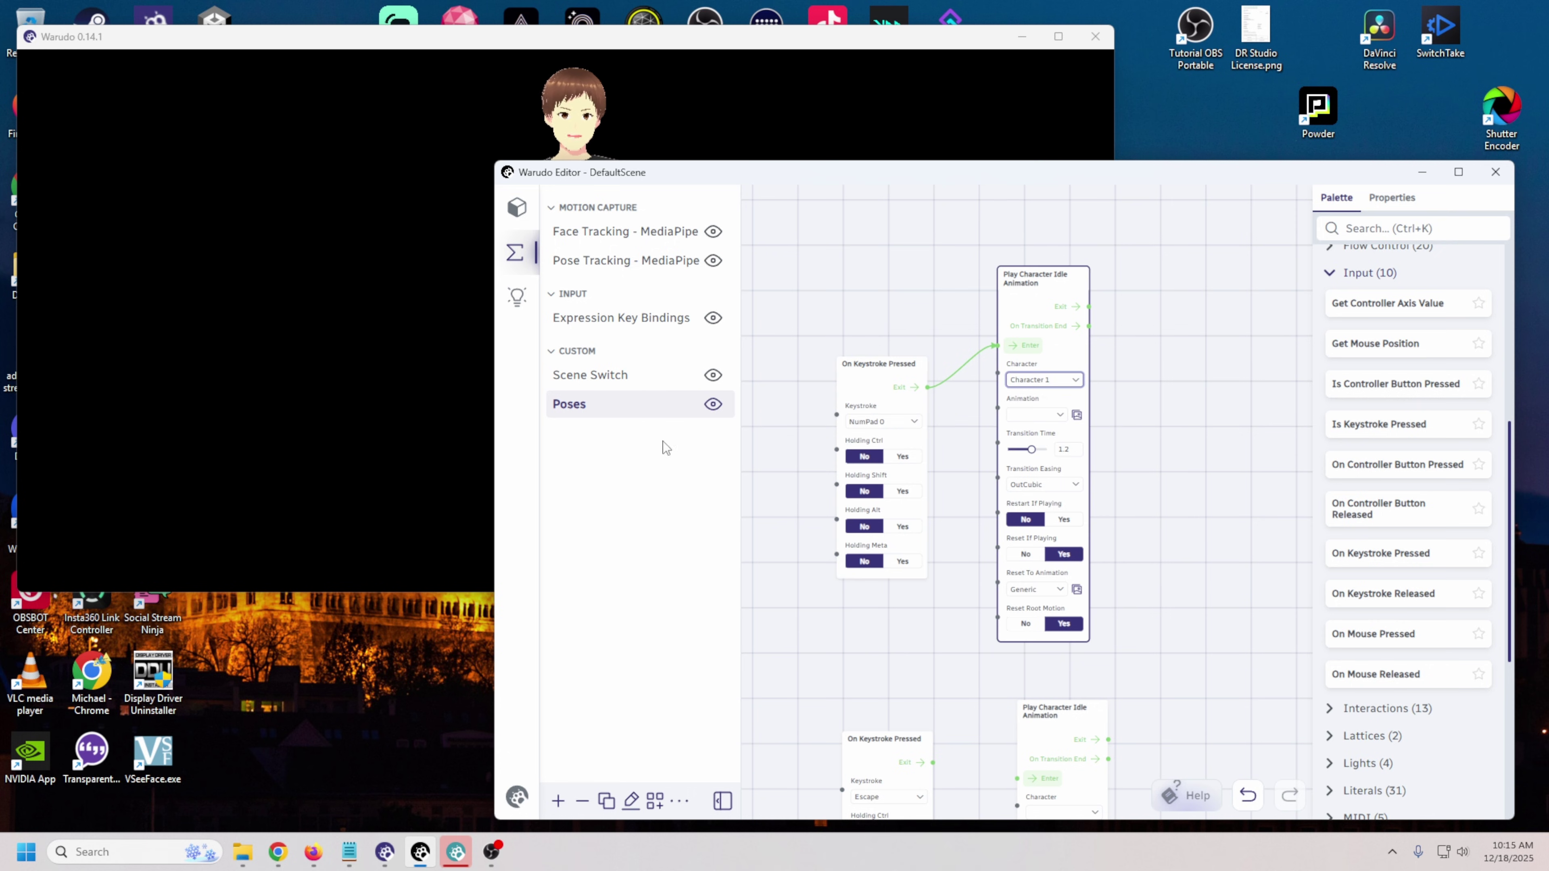
{"action": "left_click", "coordinate": [1058, 420]}
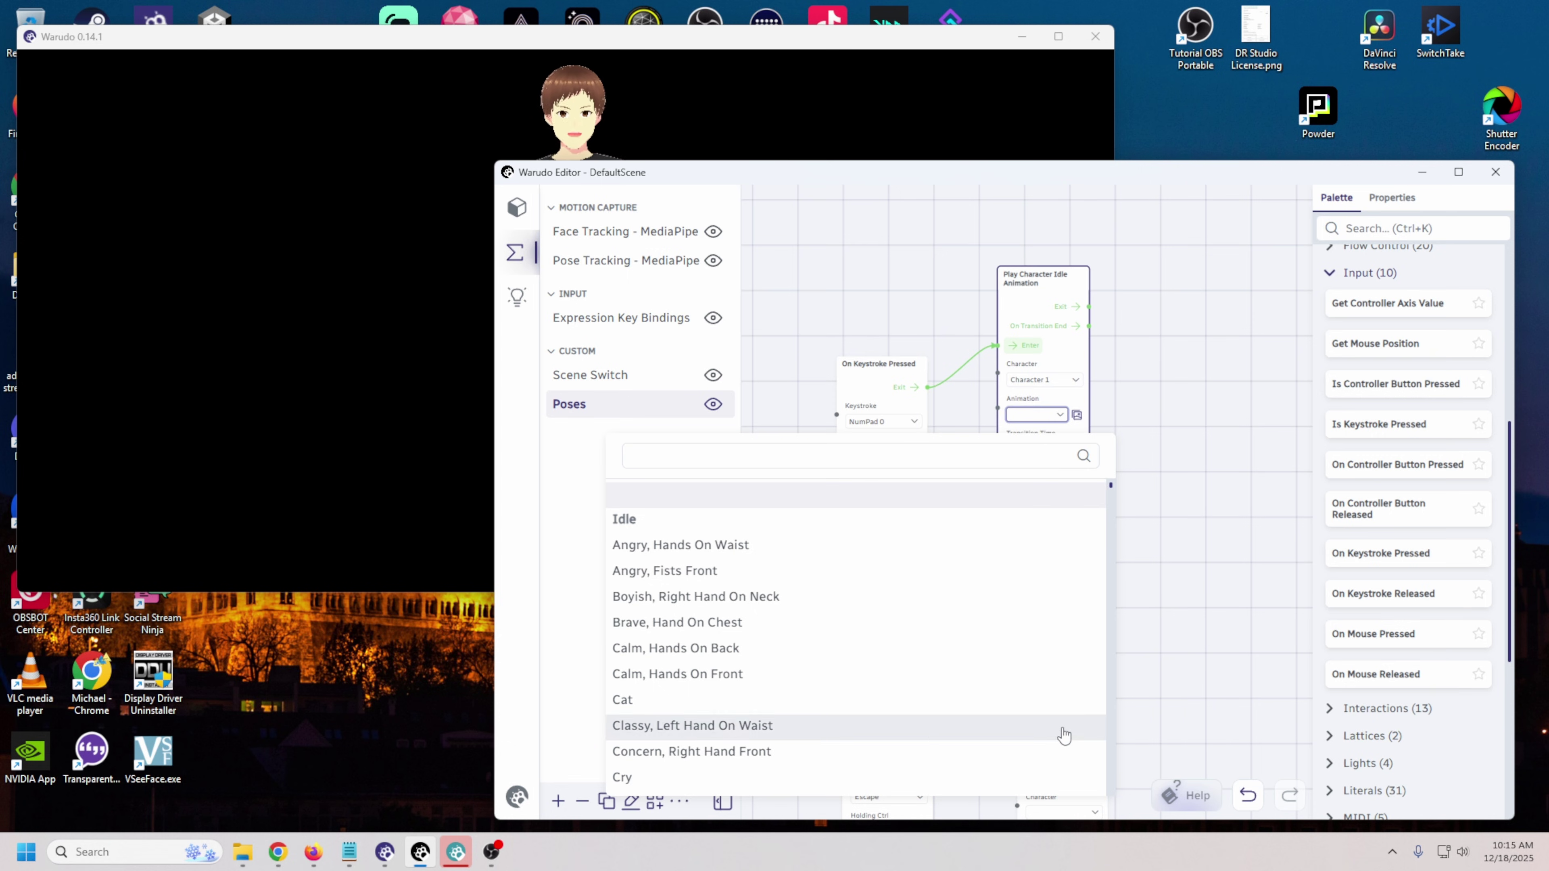
{"action": "left_click", "coordinate": [1239, 550]}
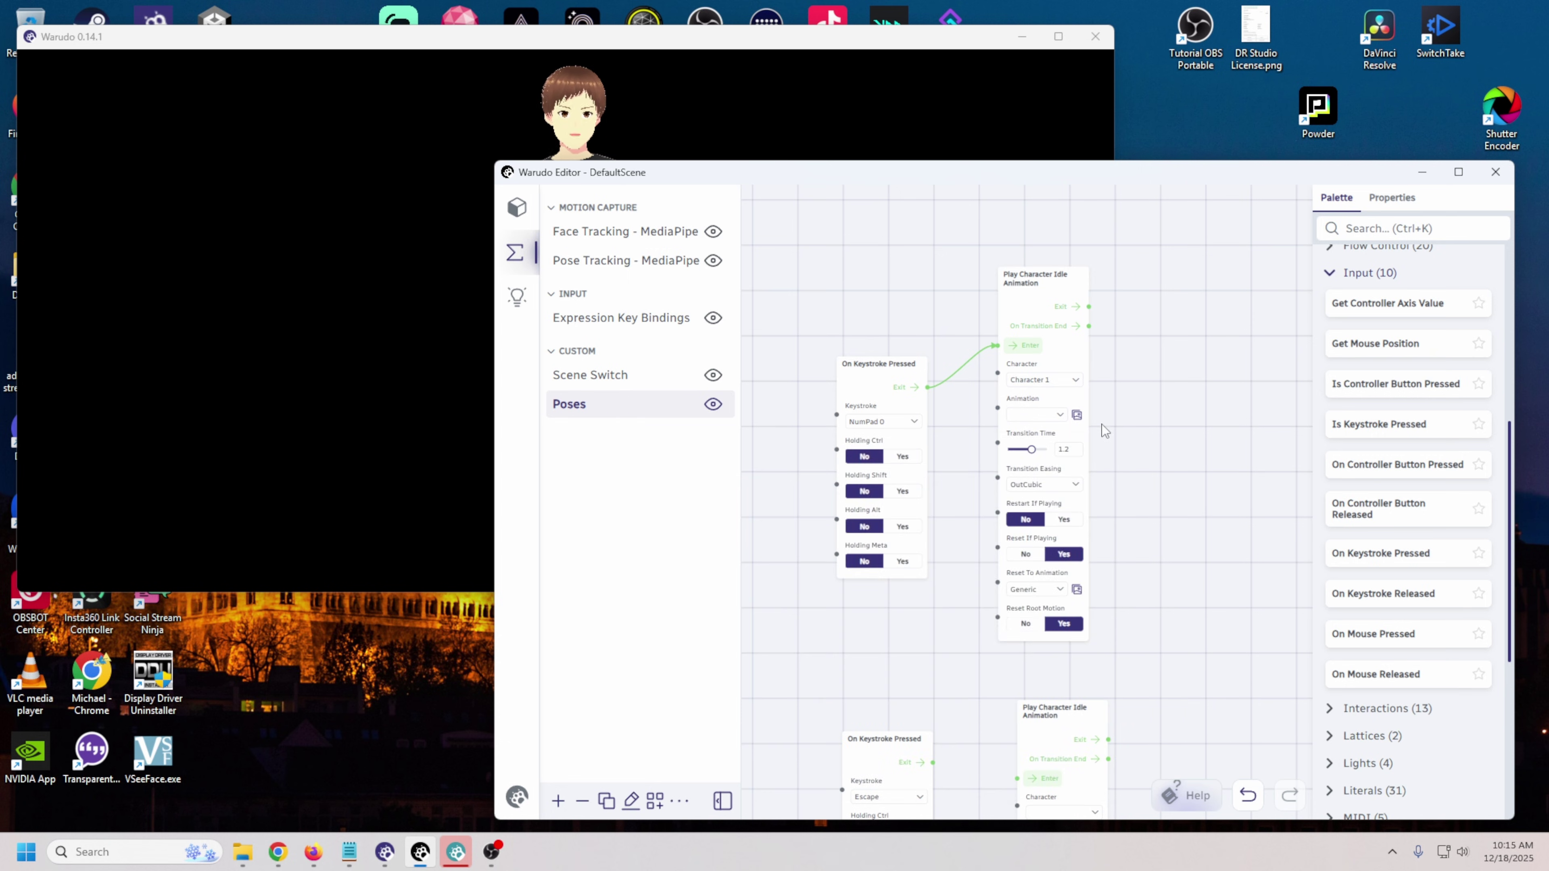
{"action": "left_click", "coordinate": [1077, 415]}
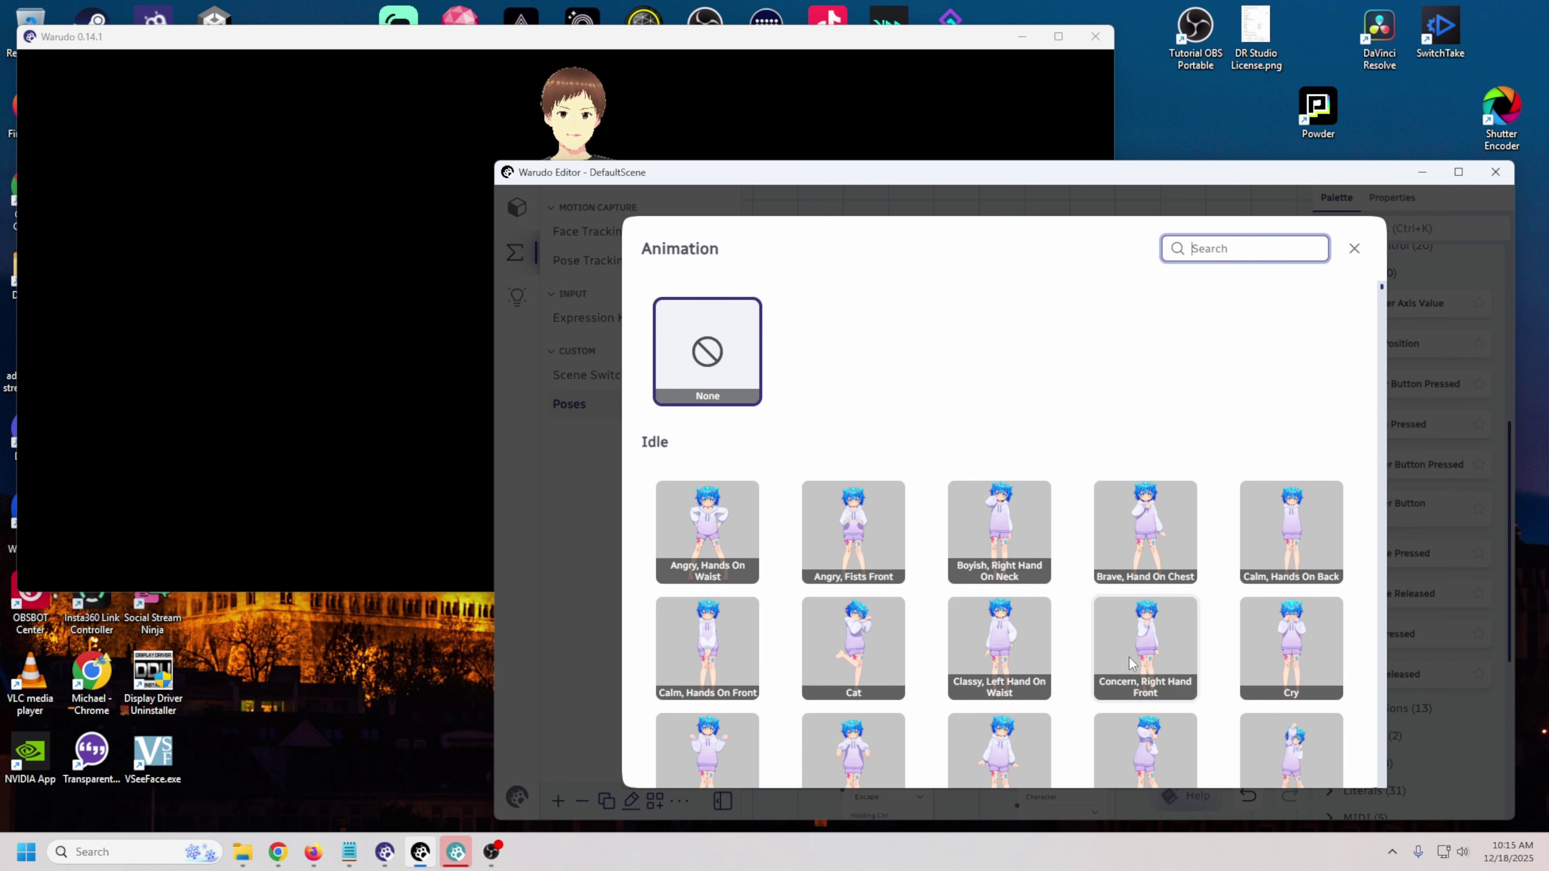
{"action": "scroll", "coordinate": [1013, 503], "scroll_direction": "down", "scroll_amount": 5}
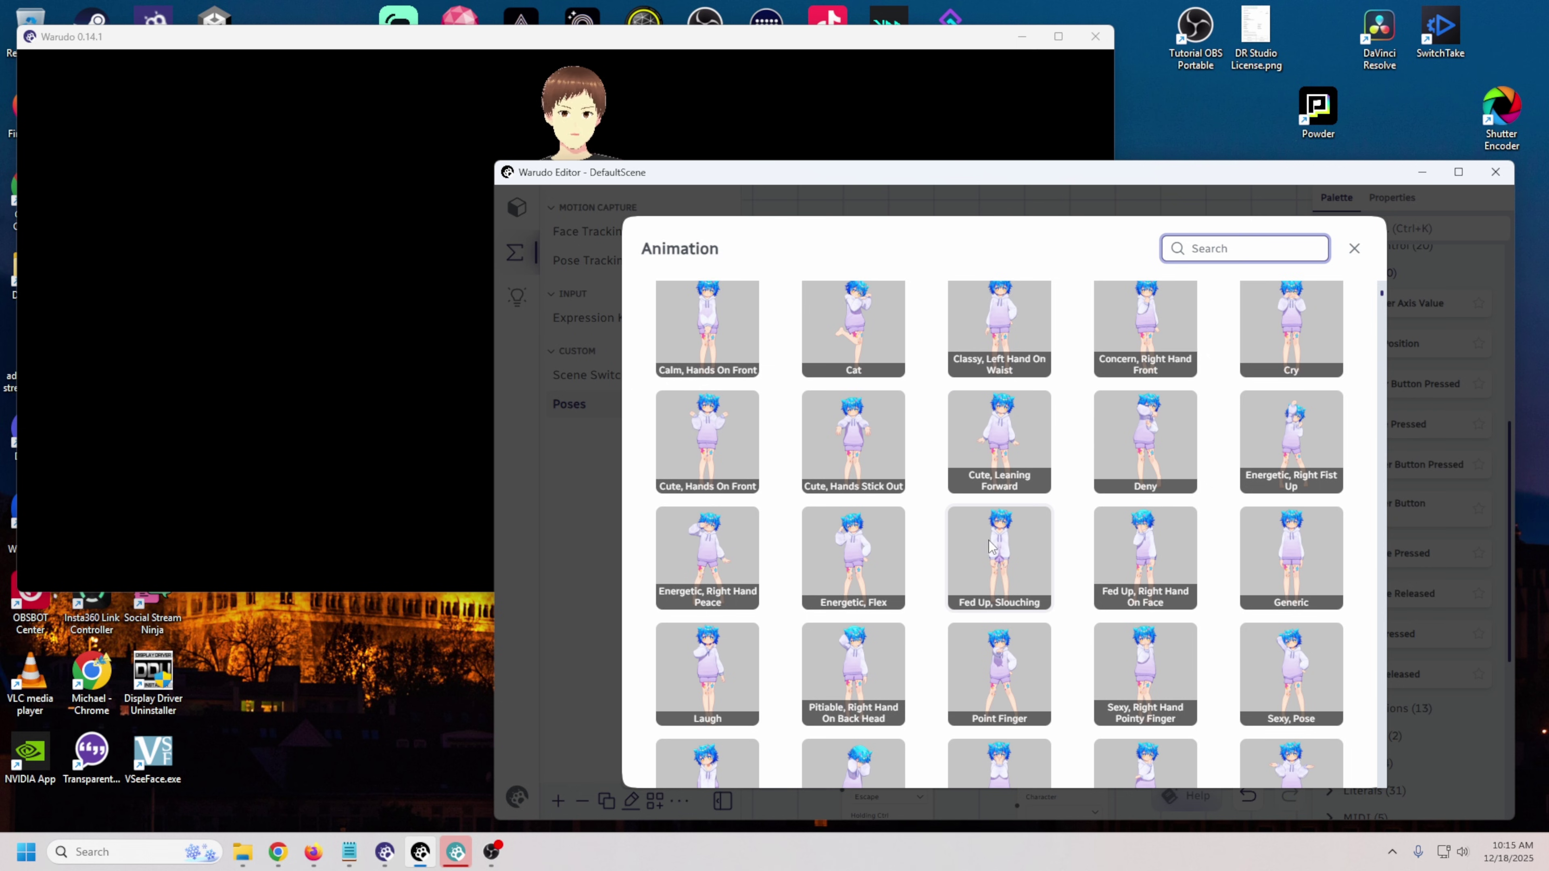
{"action": "scroll", "coordinate": [996, 542], "scroll_direction": "down", "scroll_amount": 4}
{"action": "left_click", "coordinate": [1046, 481]}
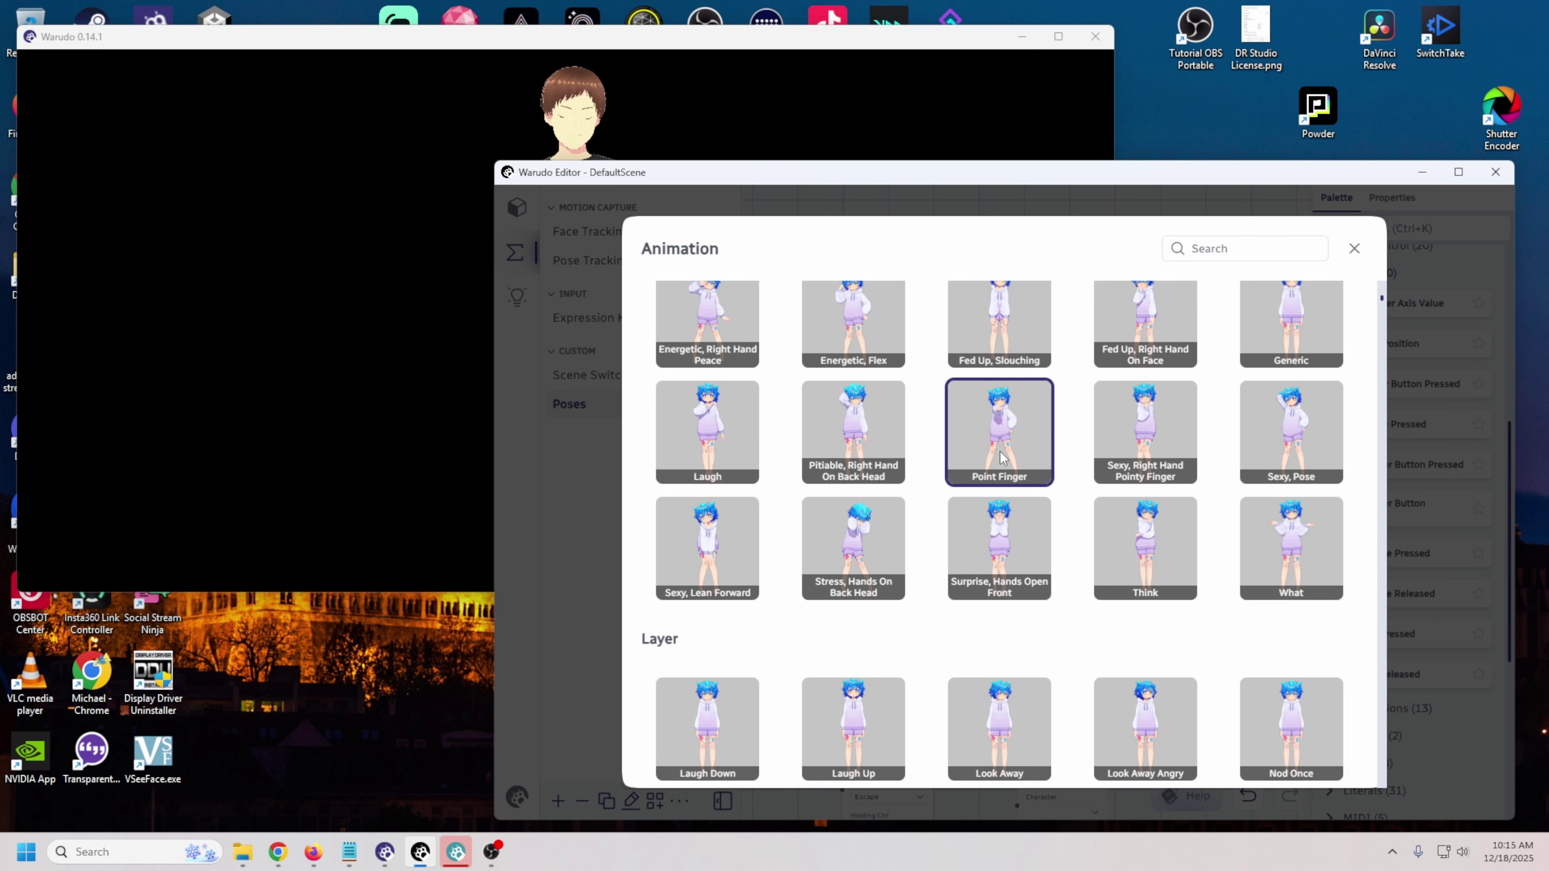
Step: Confirm Point Finger as the upper node's animation, and move the editor window aside to uncover the avatar preview
{"action": "left_click", "coordinate": [1005, 459]}
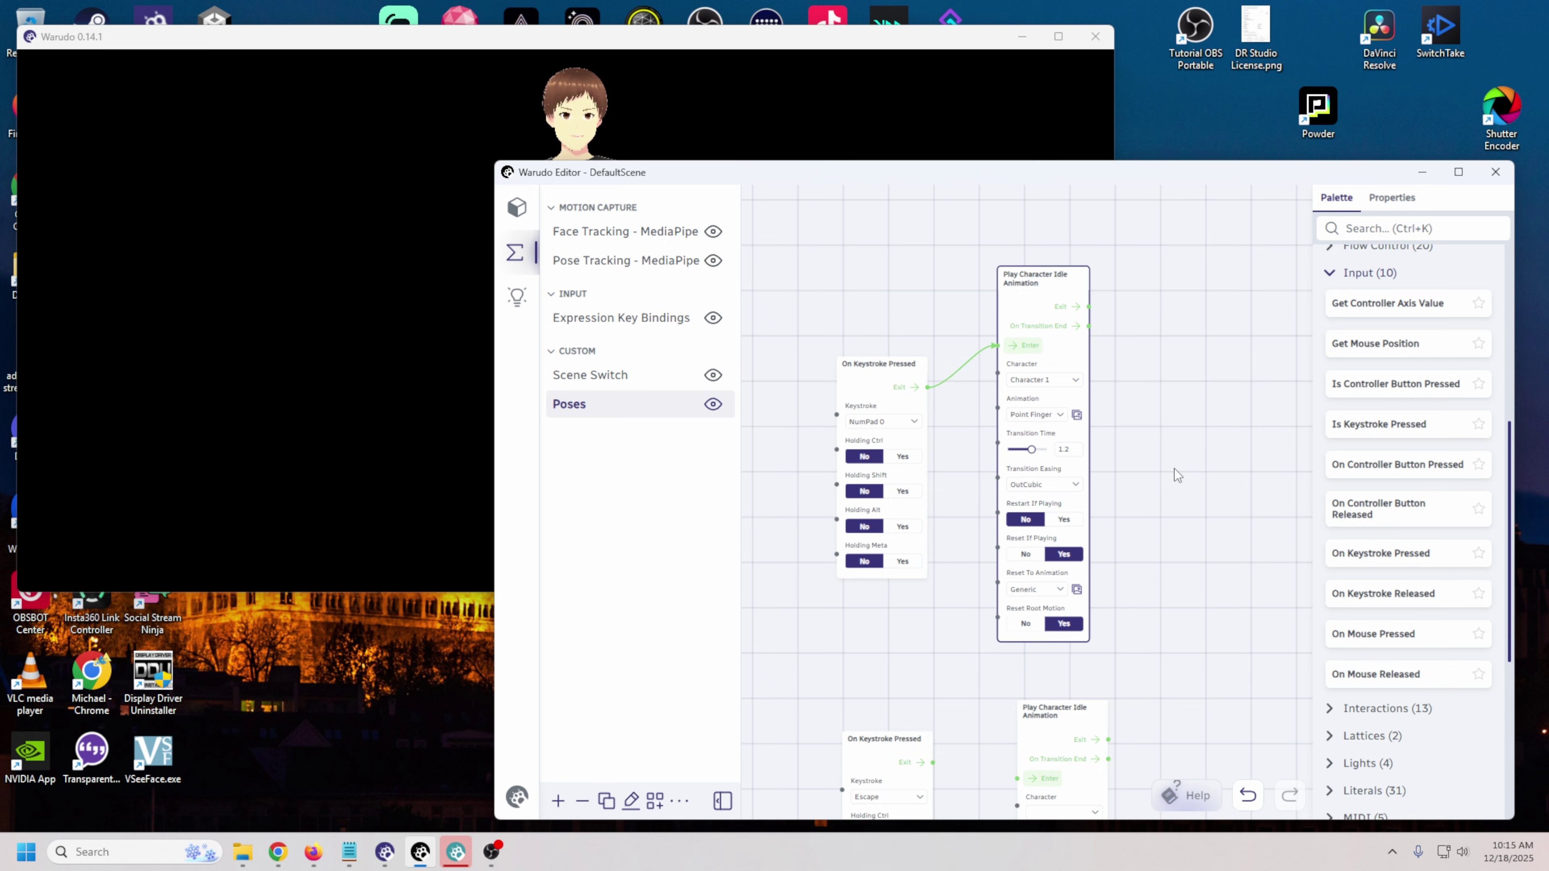
{"action": "scroll", "coordinate": [1174, 469], "scroll_direction": "up", "scroll_amount": 3}
{"action": "left_click_drag", "start_coordinate": [910, 567], "coordinate": [1010, 568]}
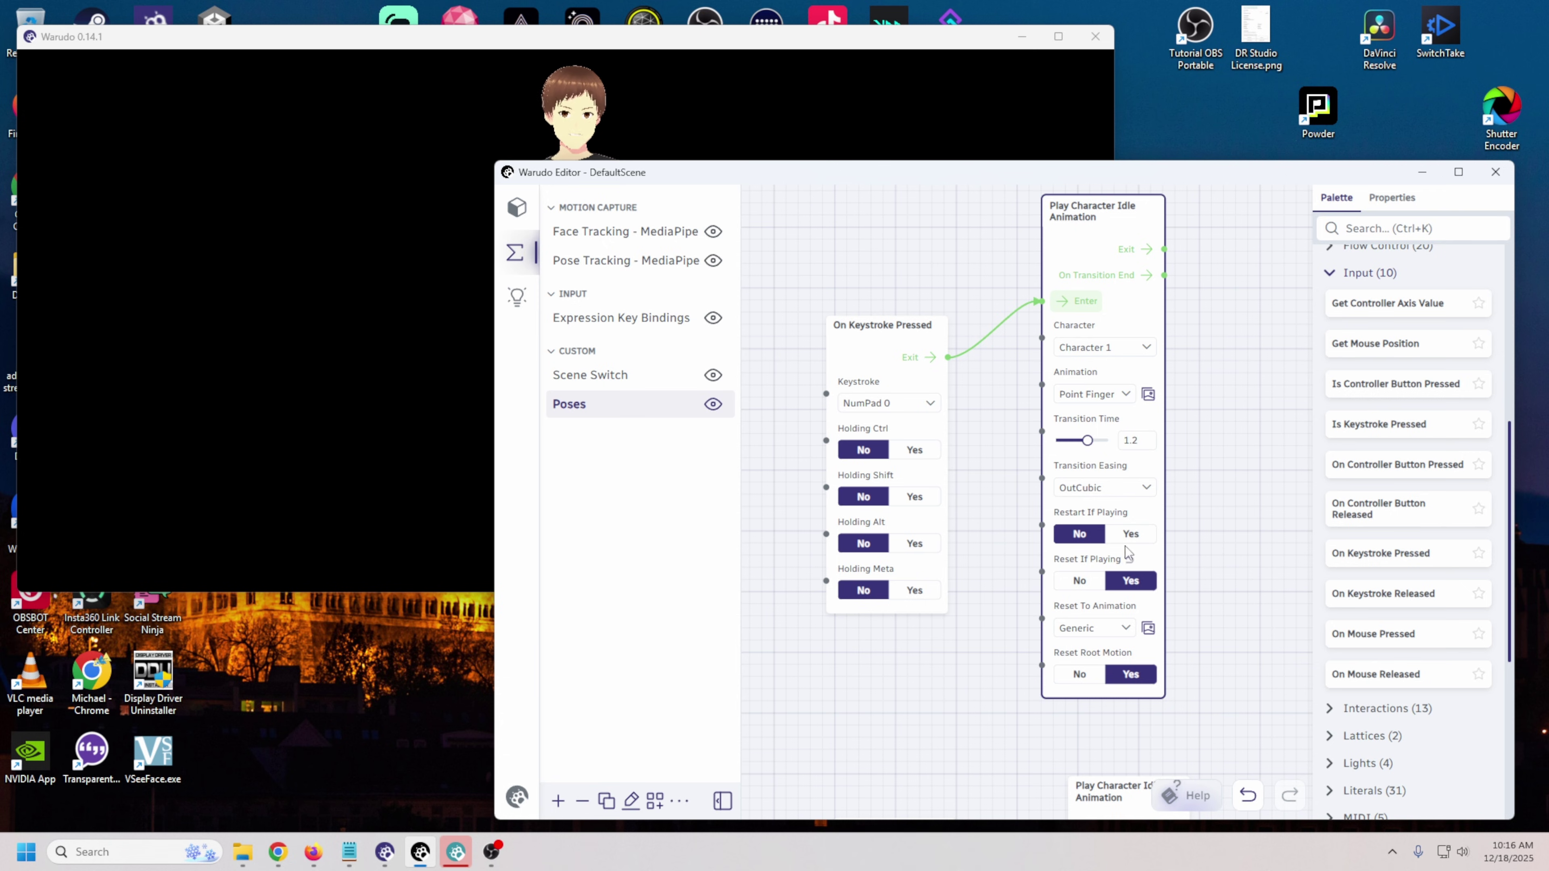
{"action": "left_click", "coordinate": [1095, 628]}
{"action": "left_click", "coordinate": [674, 315]}
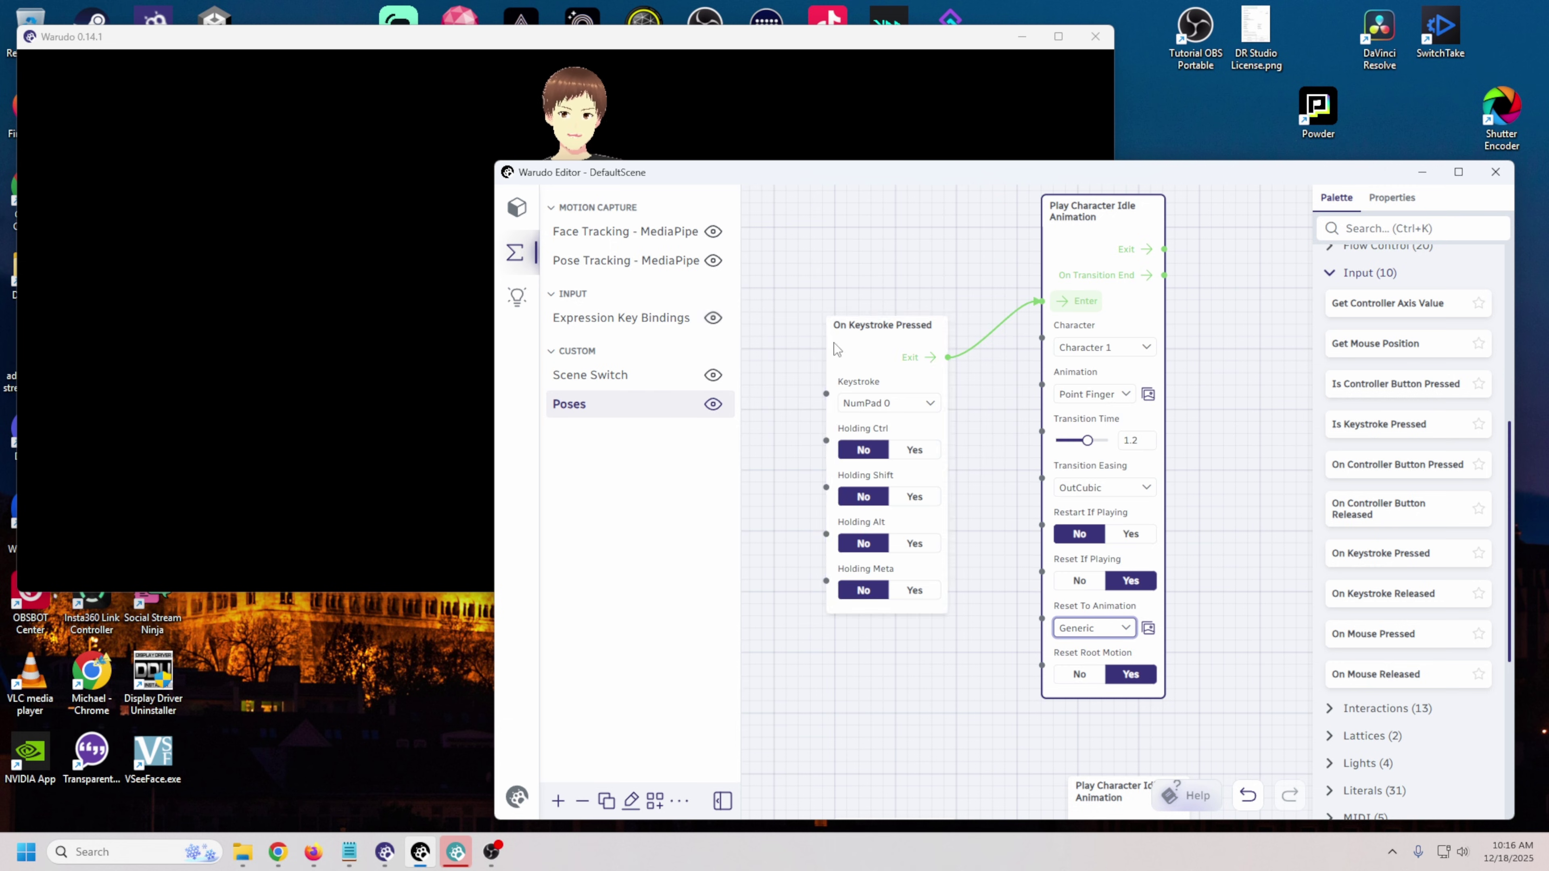
{"action": "left_click_drag", "start_coordinate": [802, 179], "coordinate": [958, 166]}
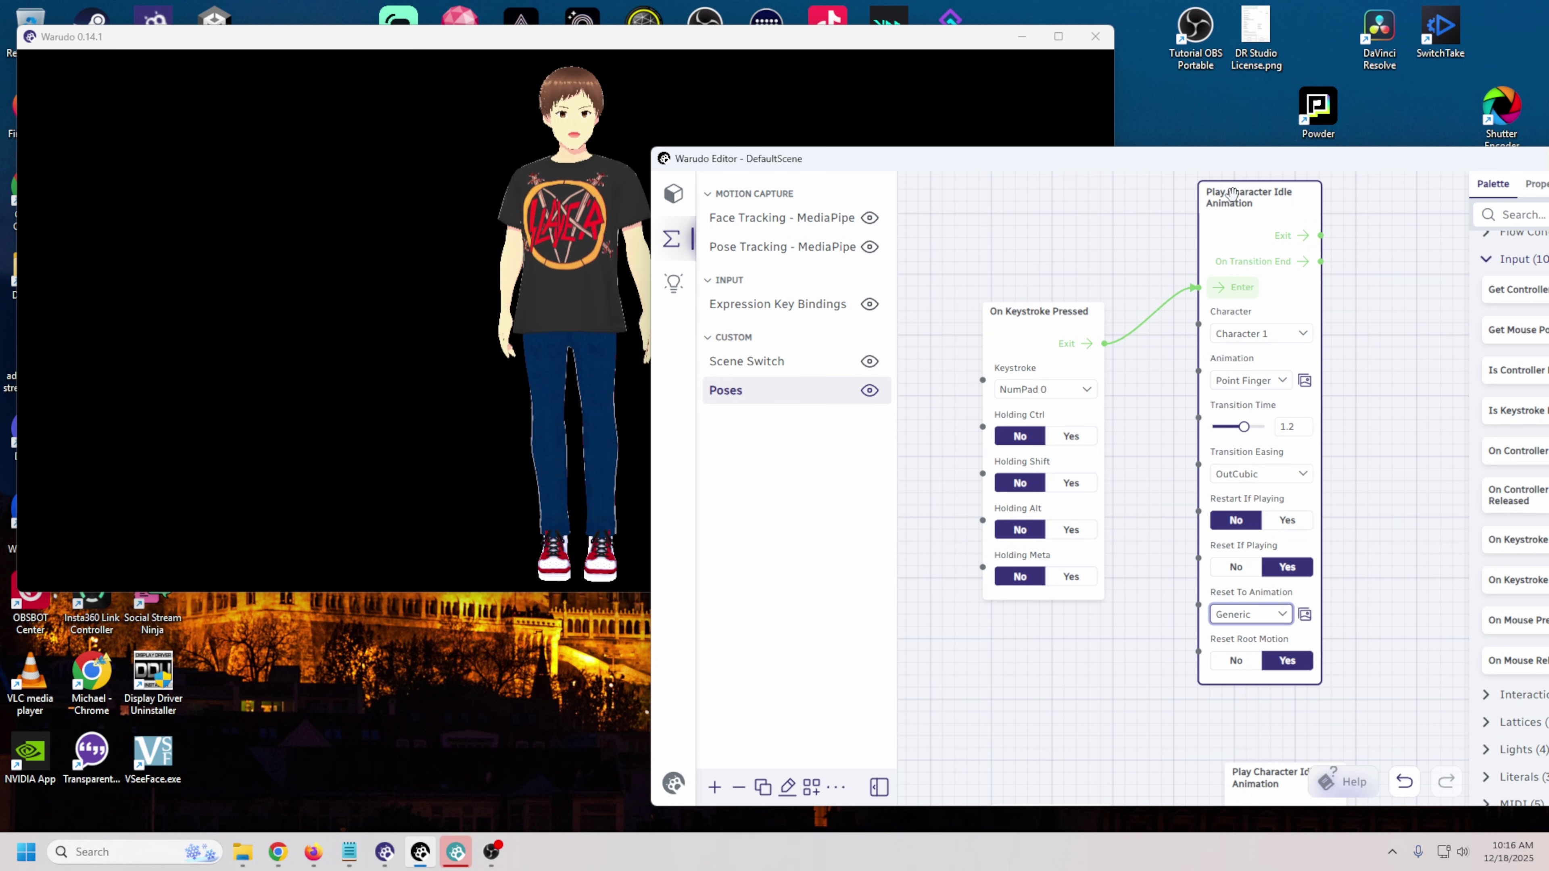
{"action": "mouse_move", "coordinate": [1240, 195]}
{"action": "left_mouse_down"}
{"action": "mouse_move", "coordinate": [1218, 212]}
{"action": "mouse_move", "coordinate": [1255, 209]}
{"action": "left_mouse_up"}
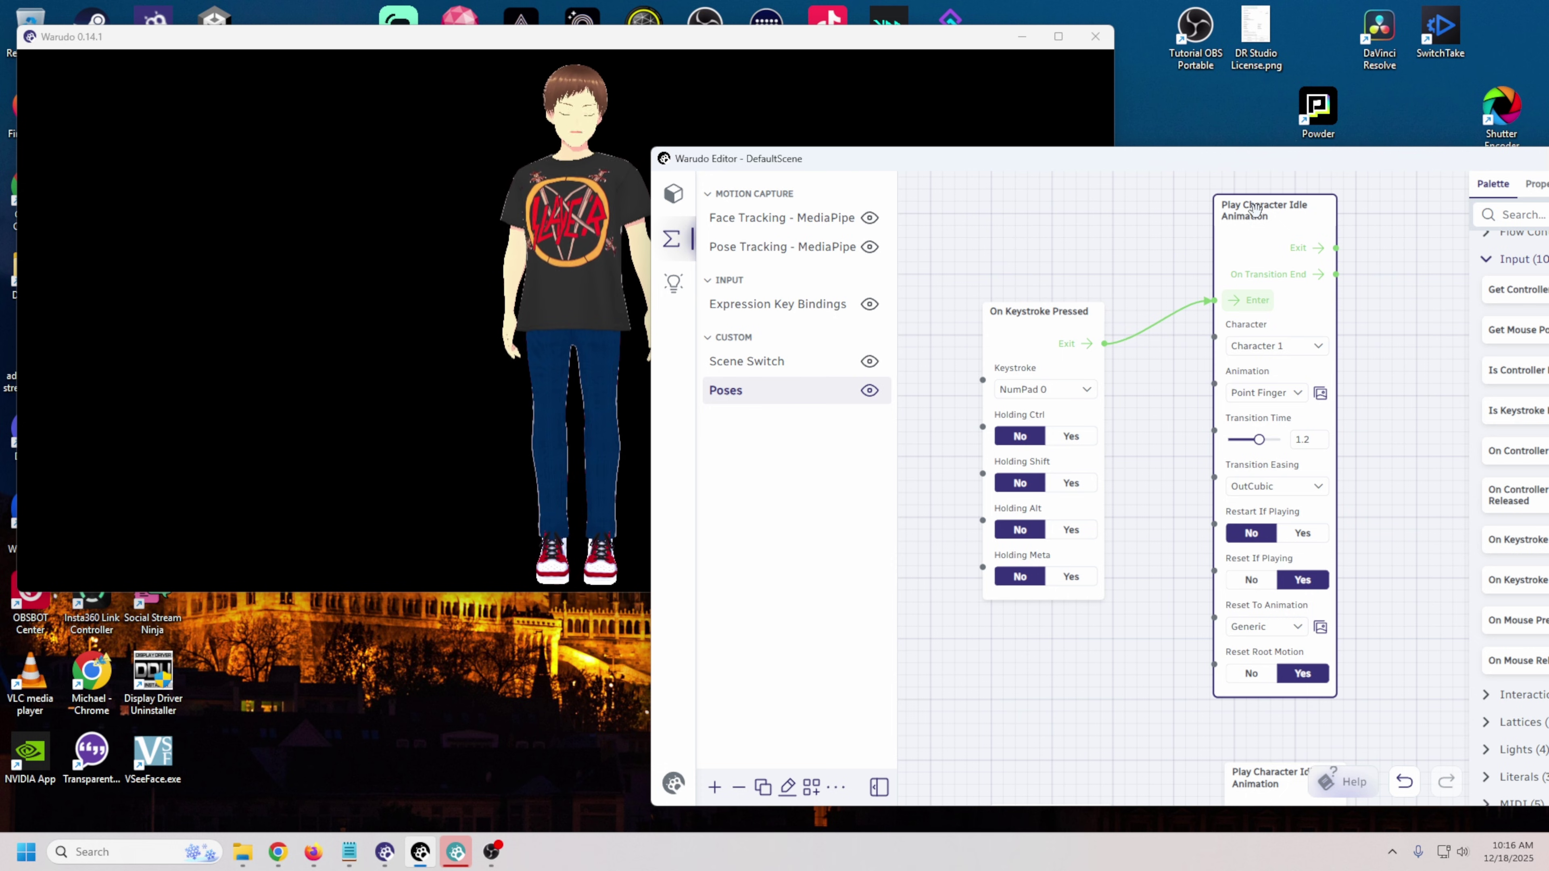
Step: Test the NumPad 0 keystroke by toggling the avatar's Point Finger pose on and off
{"action": "key", "text": "KP_0"}
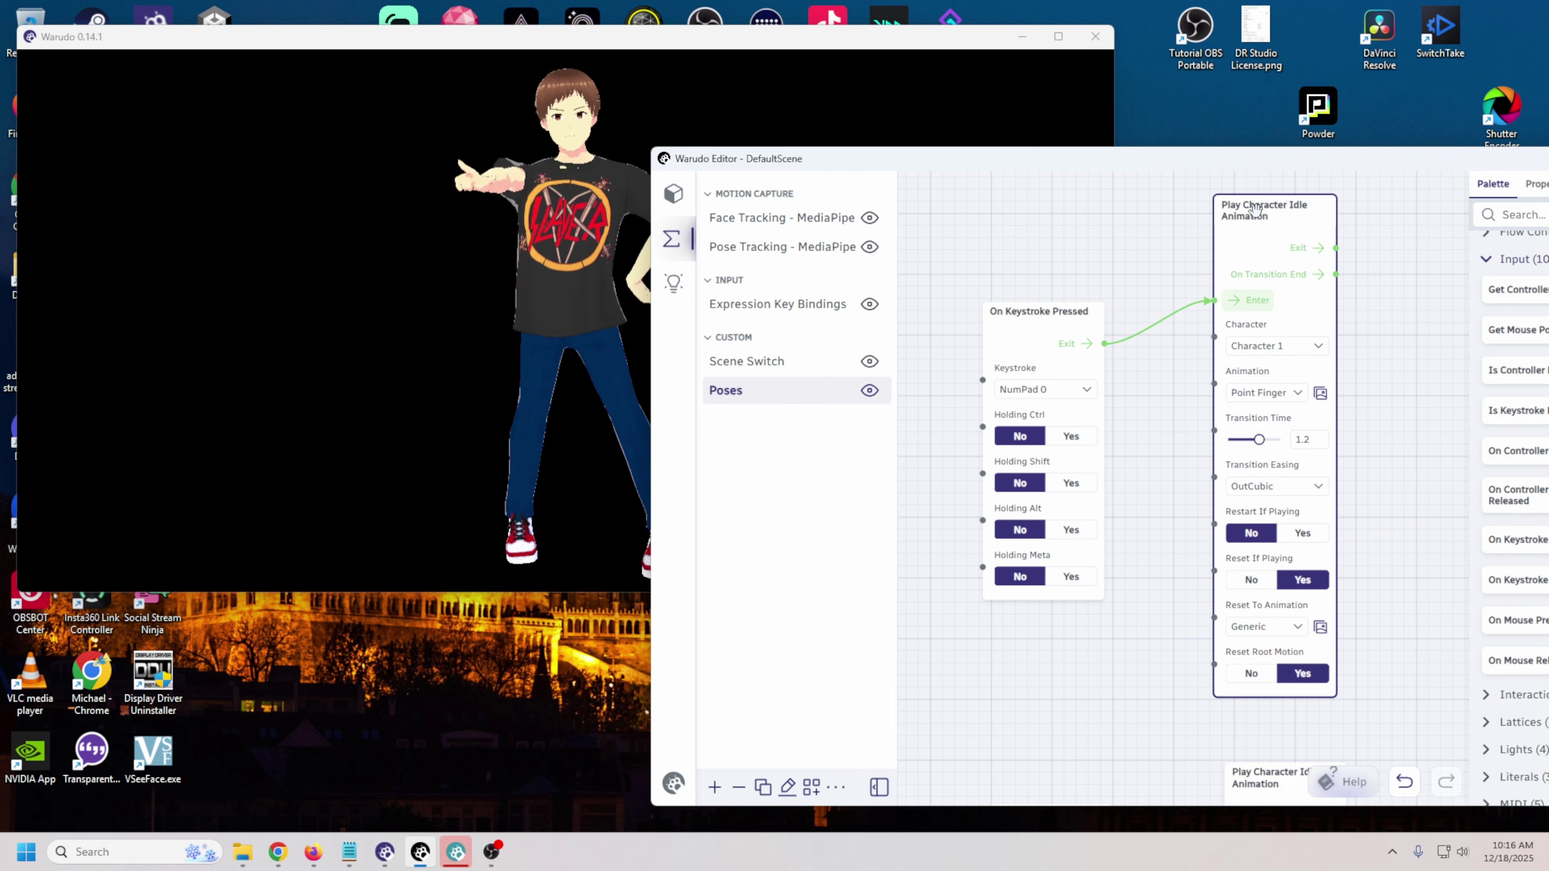
{"action": "key", "text": "KP_0"}
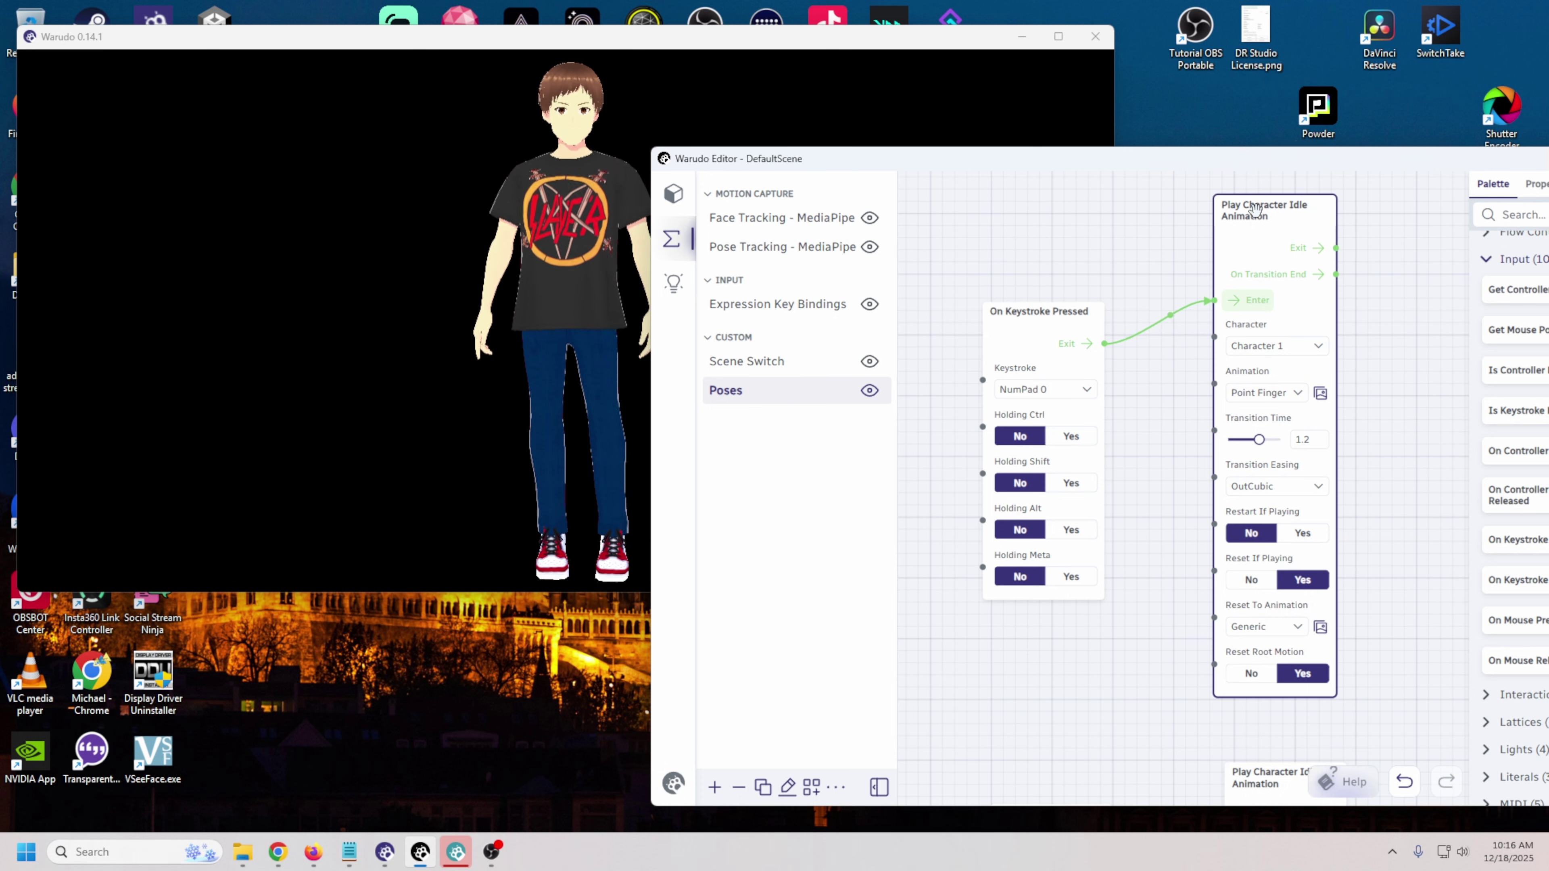
{"action": "key", "text": "KP_0"}
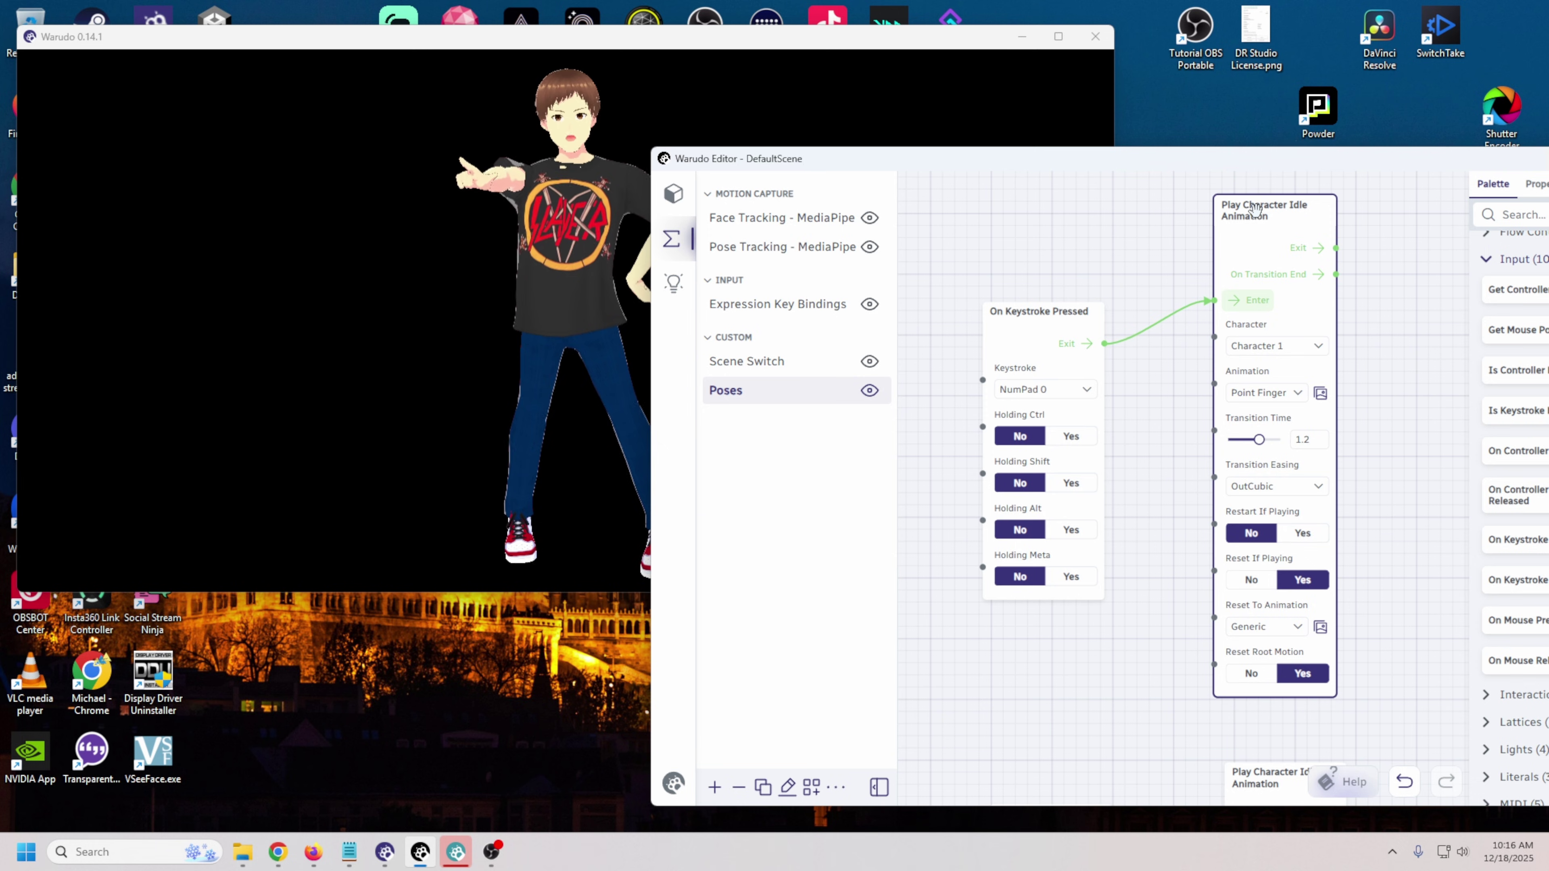
{"action": "key", "text": "KP_0"}
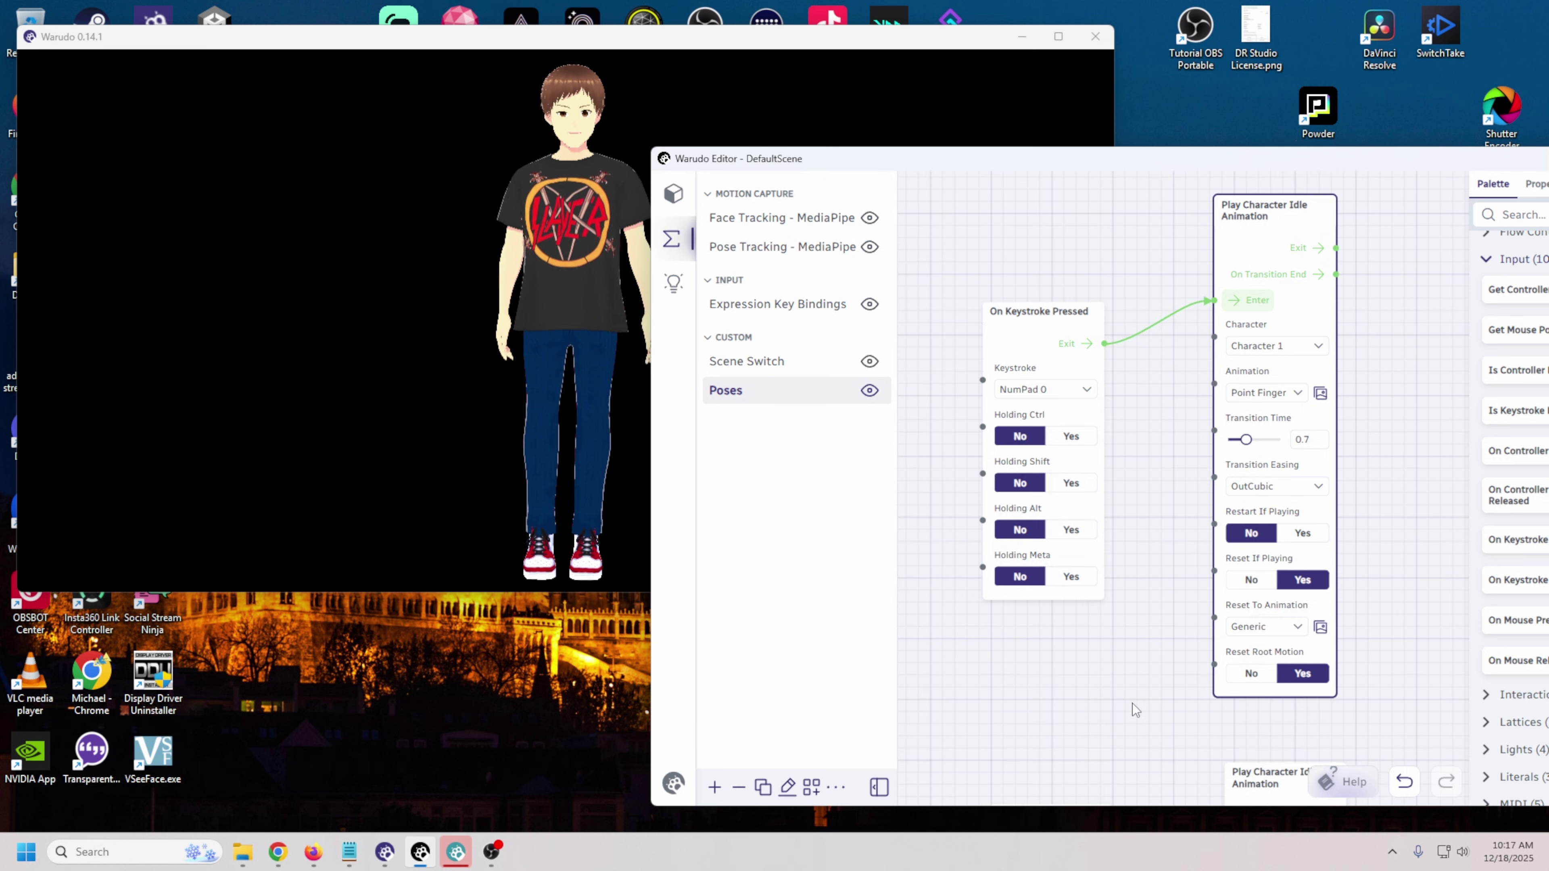
Step: Connect the lower keystroke node's Exit to the lower animation node's Enter, and set its keystroke to NumPad 1
{"action": "scroll", "coordinate": [1132, 708], "scroll_direction": "down", "scroll_amount": 7}
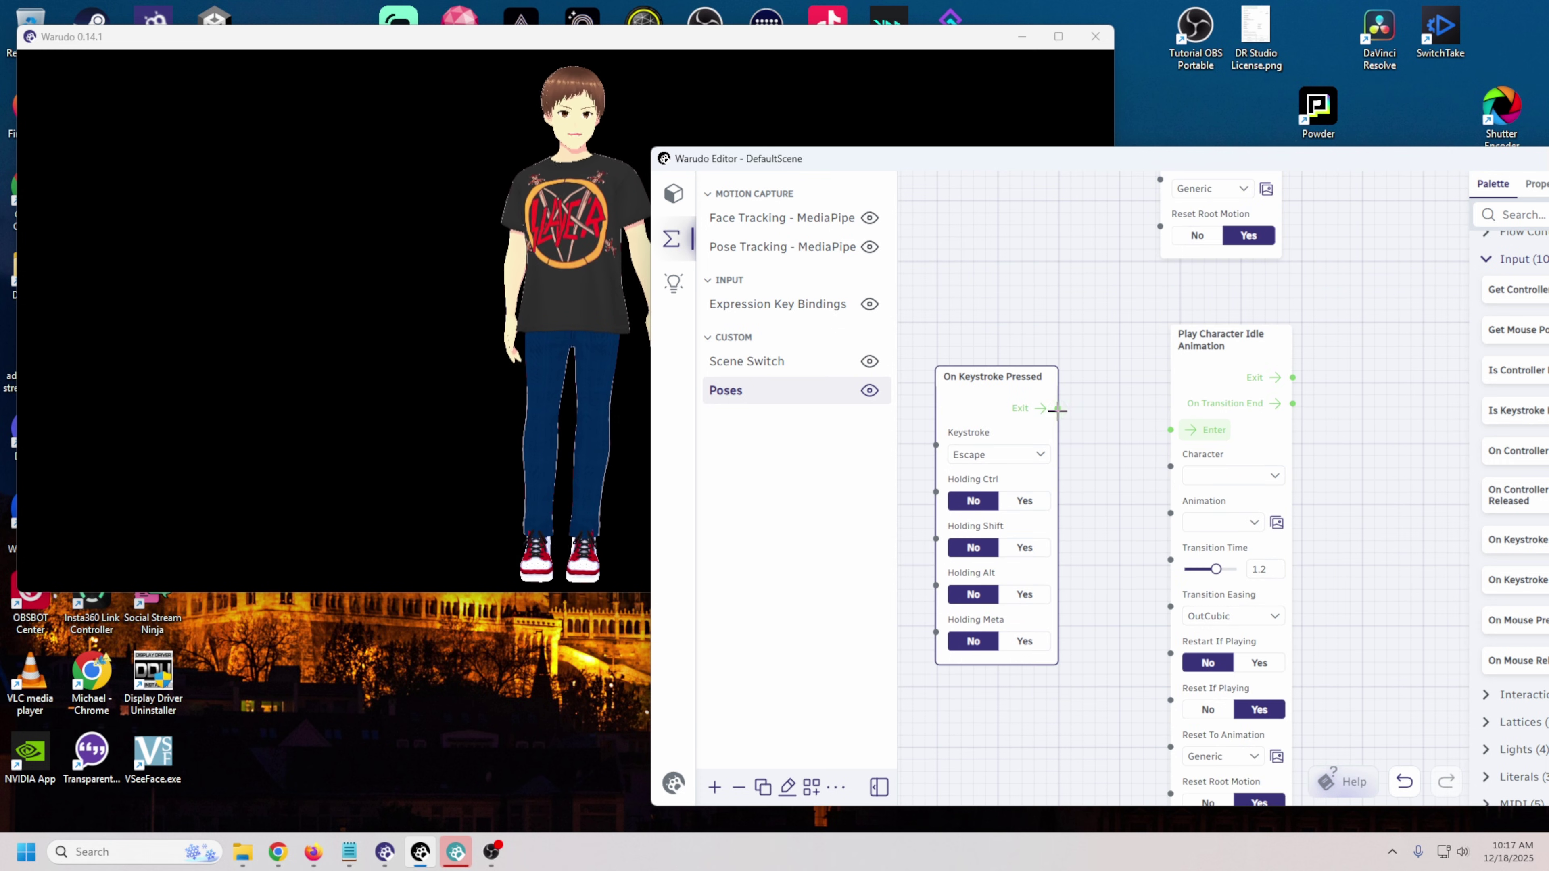
{"action": "left_click_drag", "start_coordinate": [1150, 429], "coordinate": [1170, 430]}
{"action": "left_click", "coordinate": [1038, 465]}
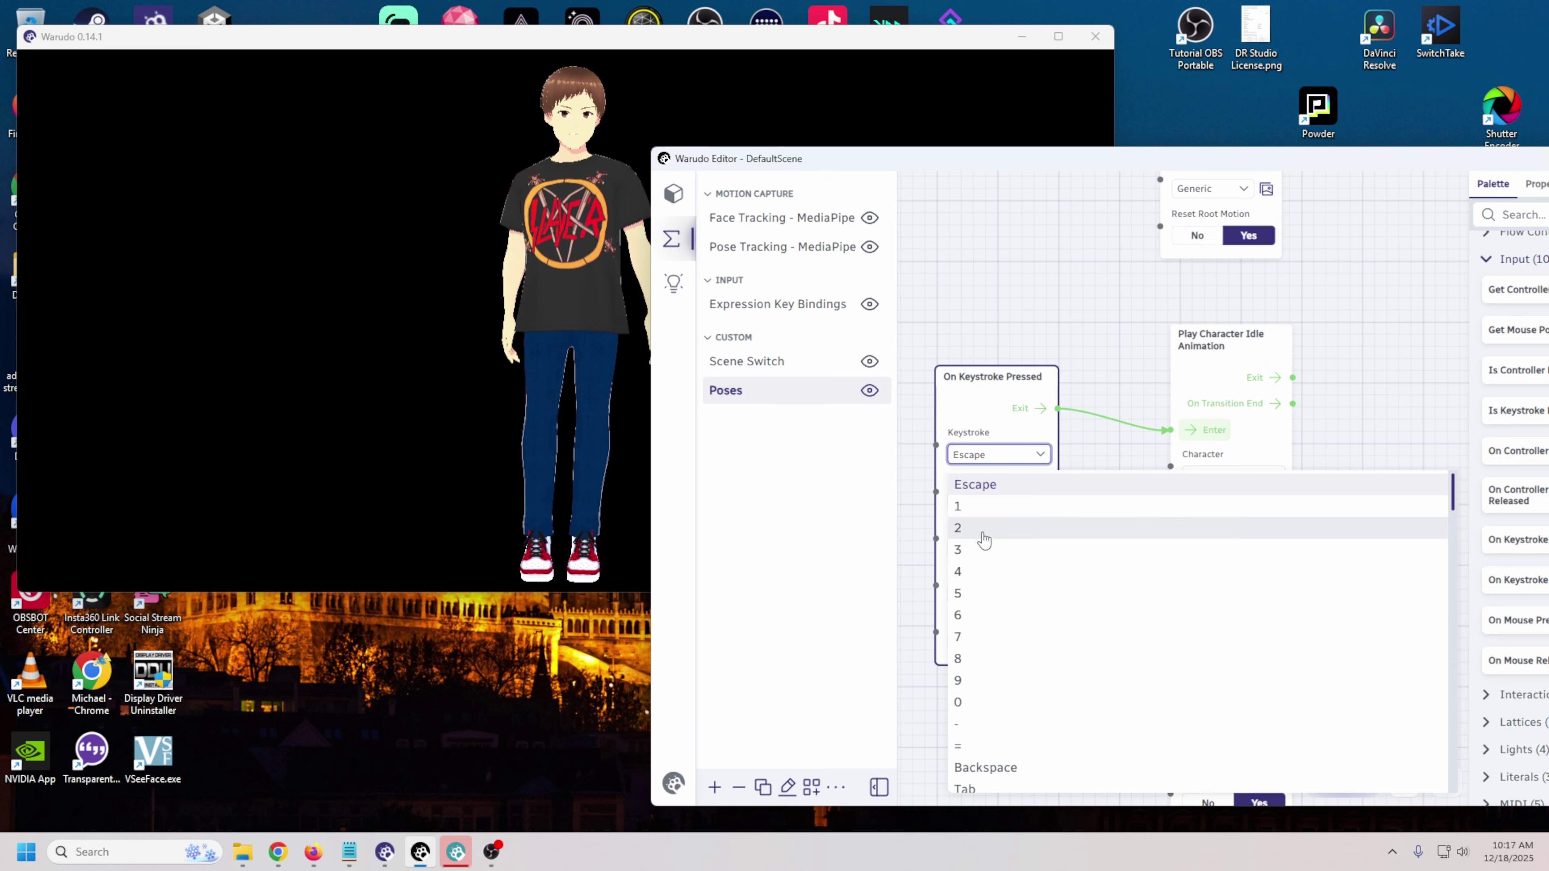
{"action": "scroll", "coordinate": [992, 601], "scroll_direction": "down", "scroll_amount": 10}
{"action": "scroll", "coordinate": [993, 601], "scroll_direction": "up", "scroll_amount": 1}
{"action": "scroll", "coordinate": [993, 603], "scroll_direction": "down", "scroll_amount": 2}
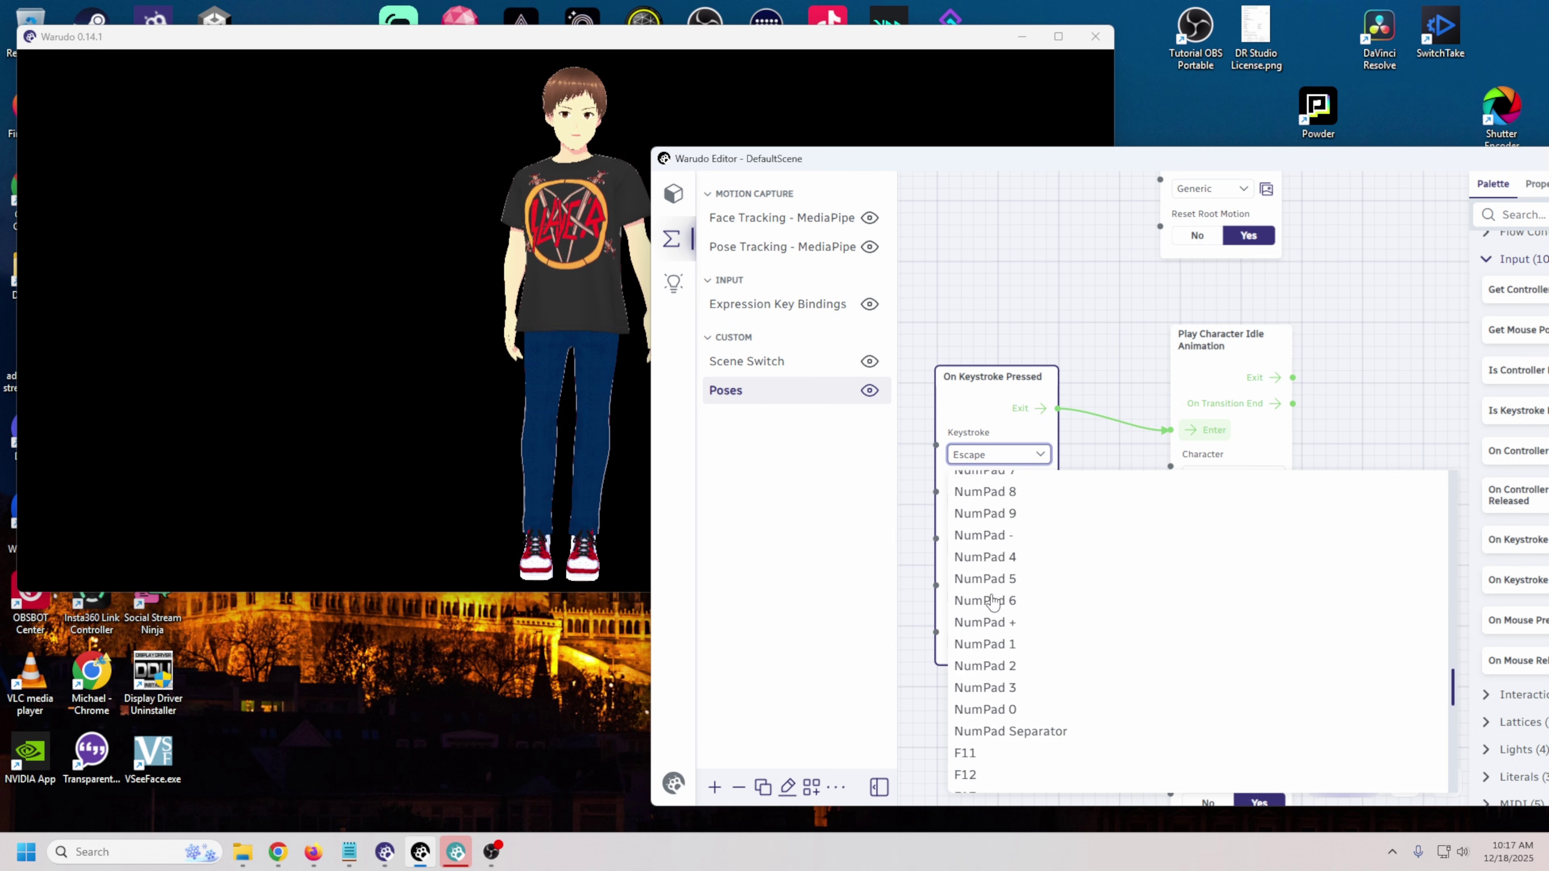
{"action": "scroll", "coordinate": [992, 601], "scroll_direction": "down", "scroll_amount": 1}
{"action": "left_click", "coordinate": [993, 623]}
Step: Set the lower Play Character Idle Animation node's character to Character 1 and its animation to Mid Rhythm Dance 03
{"action": "left_click", "coordinate": [1232, 475]}
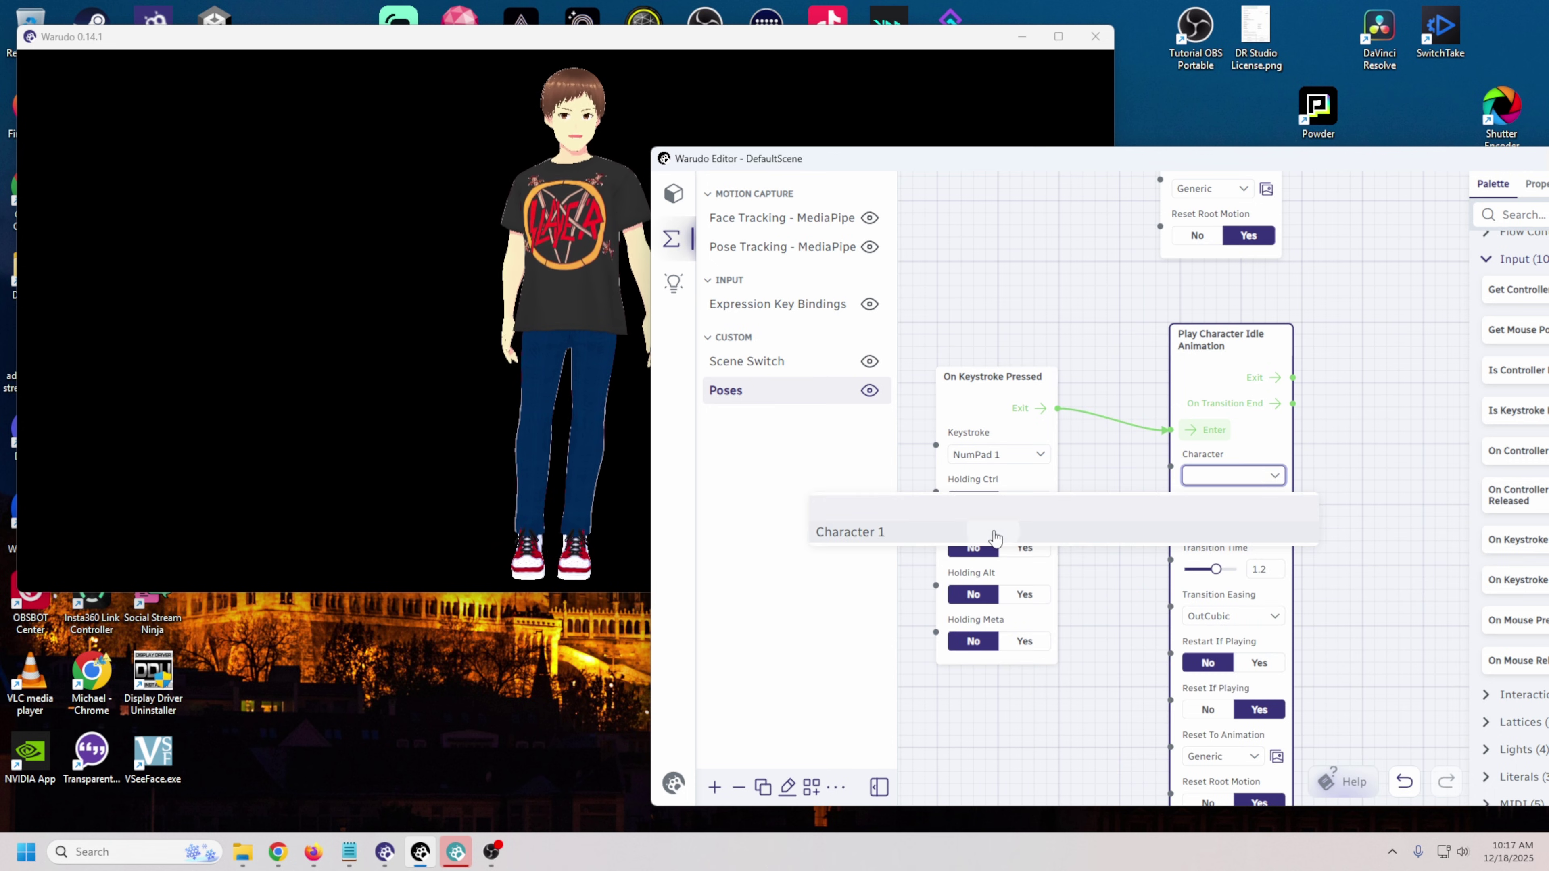
{"action": "left_click", "coordinate": [994, 533]}
{"action": "scroll", "coordinate": [1048, 366], "scroll_direction": "down", "scroll_amount": 3}
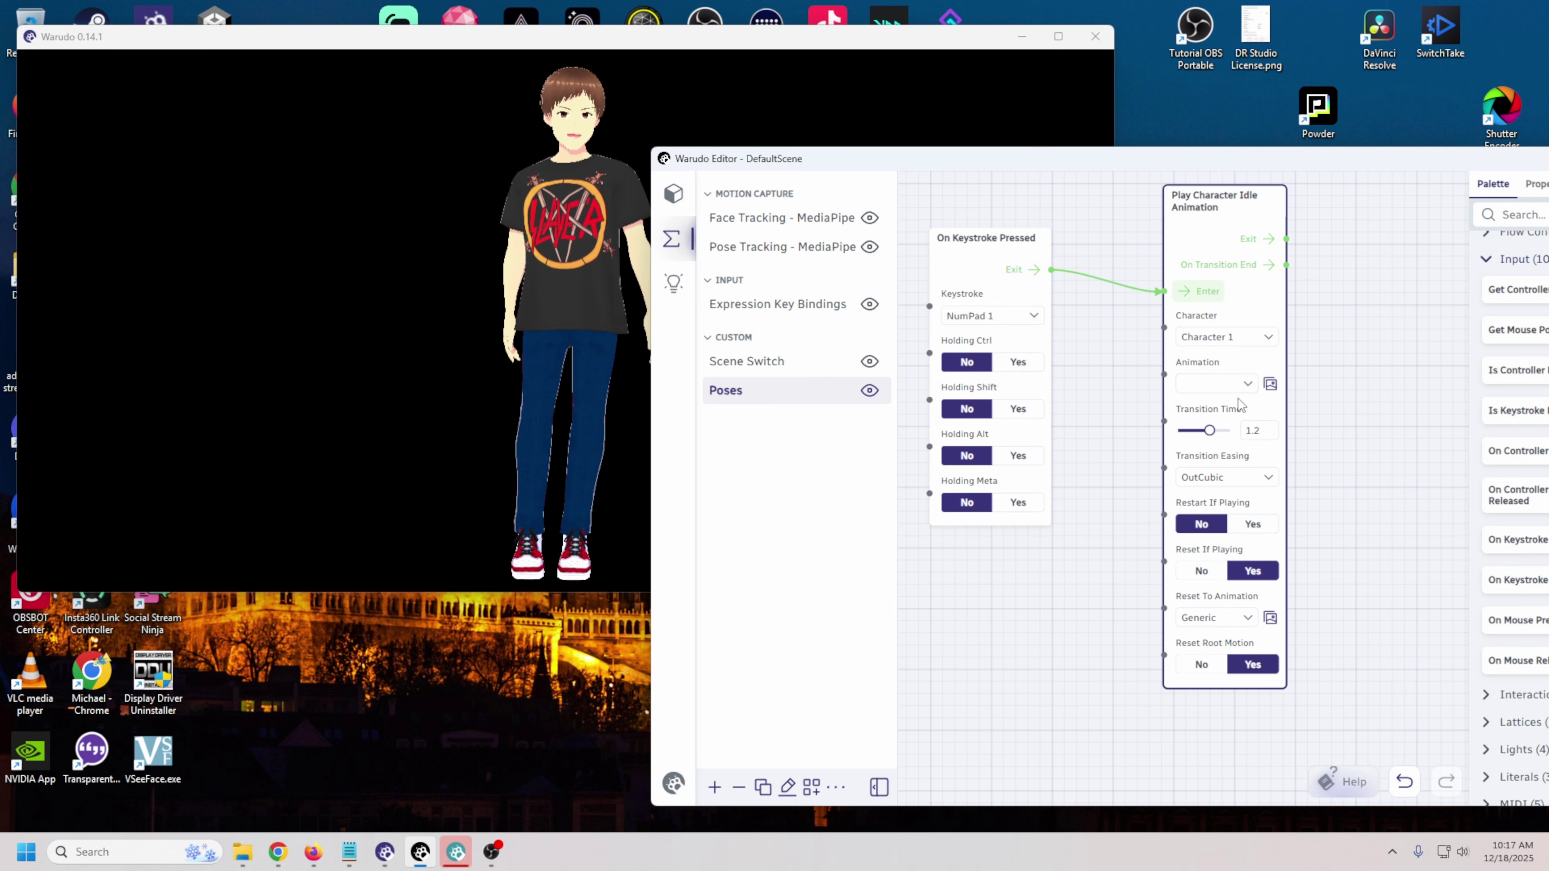
{"action": "left_click", "coordinate": [1270, 383]}
{"action": "scroll", "coordinate": [1094, 515], "scroll_direction": "down", "scroll_amount": 5}
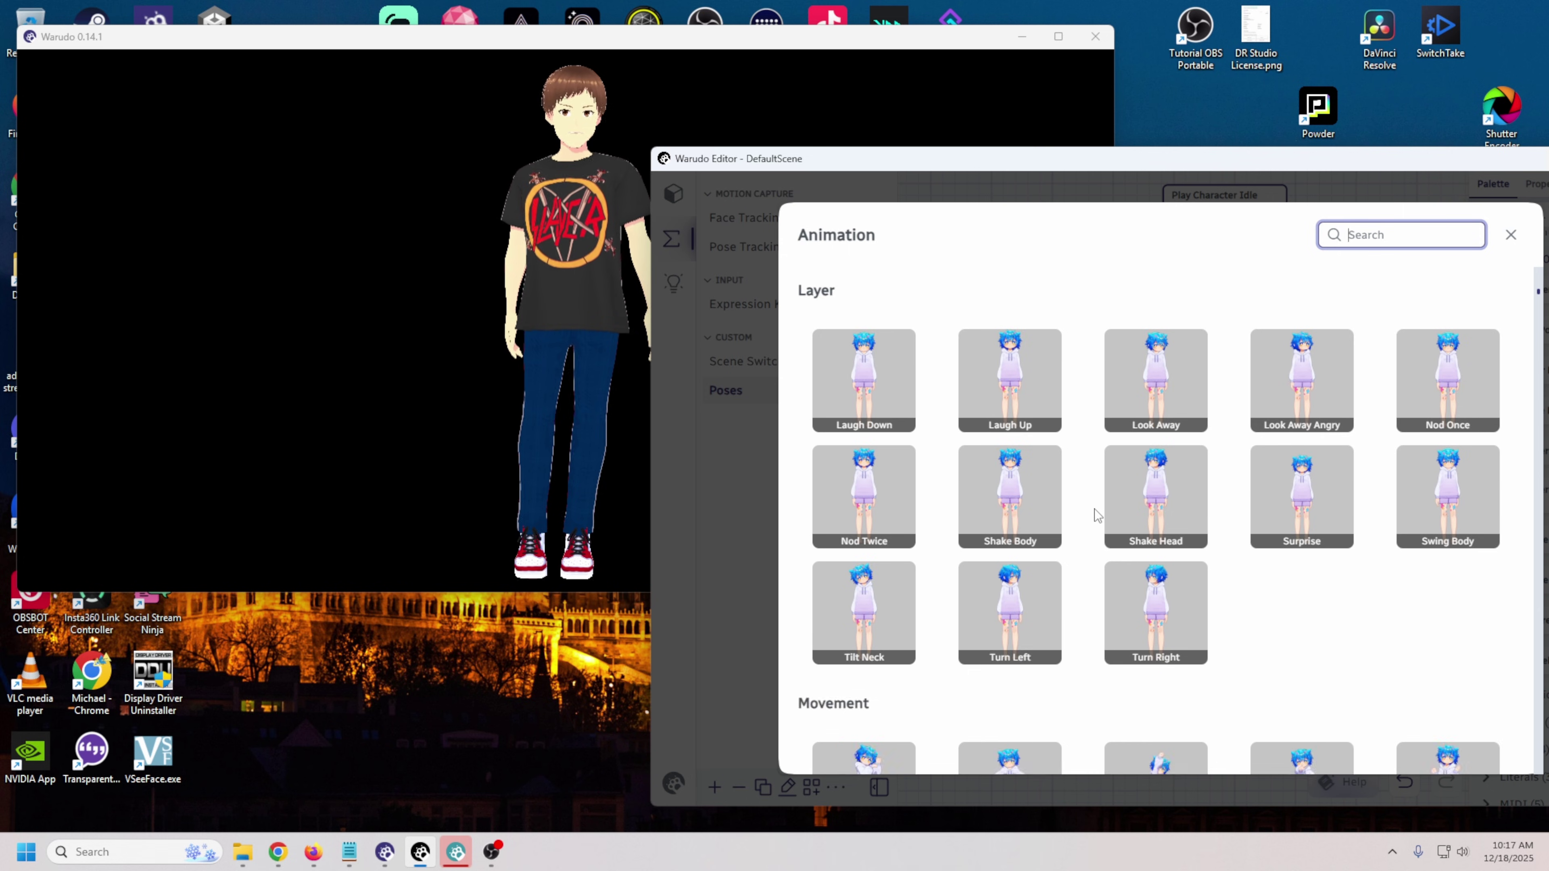
{"action": "scroll", "coordinate": [1094, 513], "scroll_direction": "down", "scroll_amount": 8}
{"action": "scroll", "coordinate": [1094, 513], "scroll_direction": "up", "scroll_amount": 1}
{"action": "scroll", "coordinate": [1094, 512], "scroll_direction": "down", "scroll_amount": 2}
{"action": "scroll", "coordinate": [1094, 508], "scroll_direction": "down", "scroll_amount": 6}
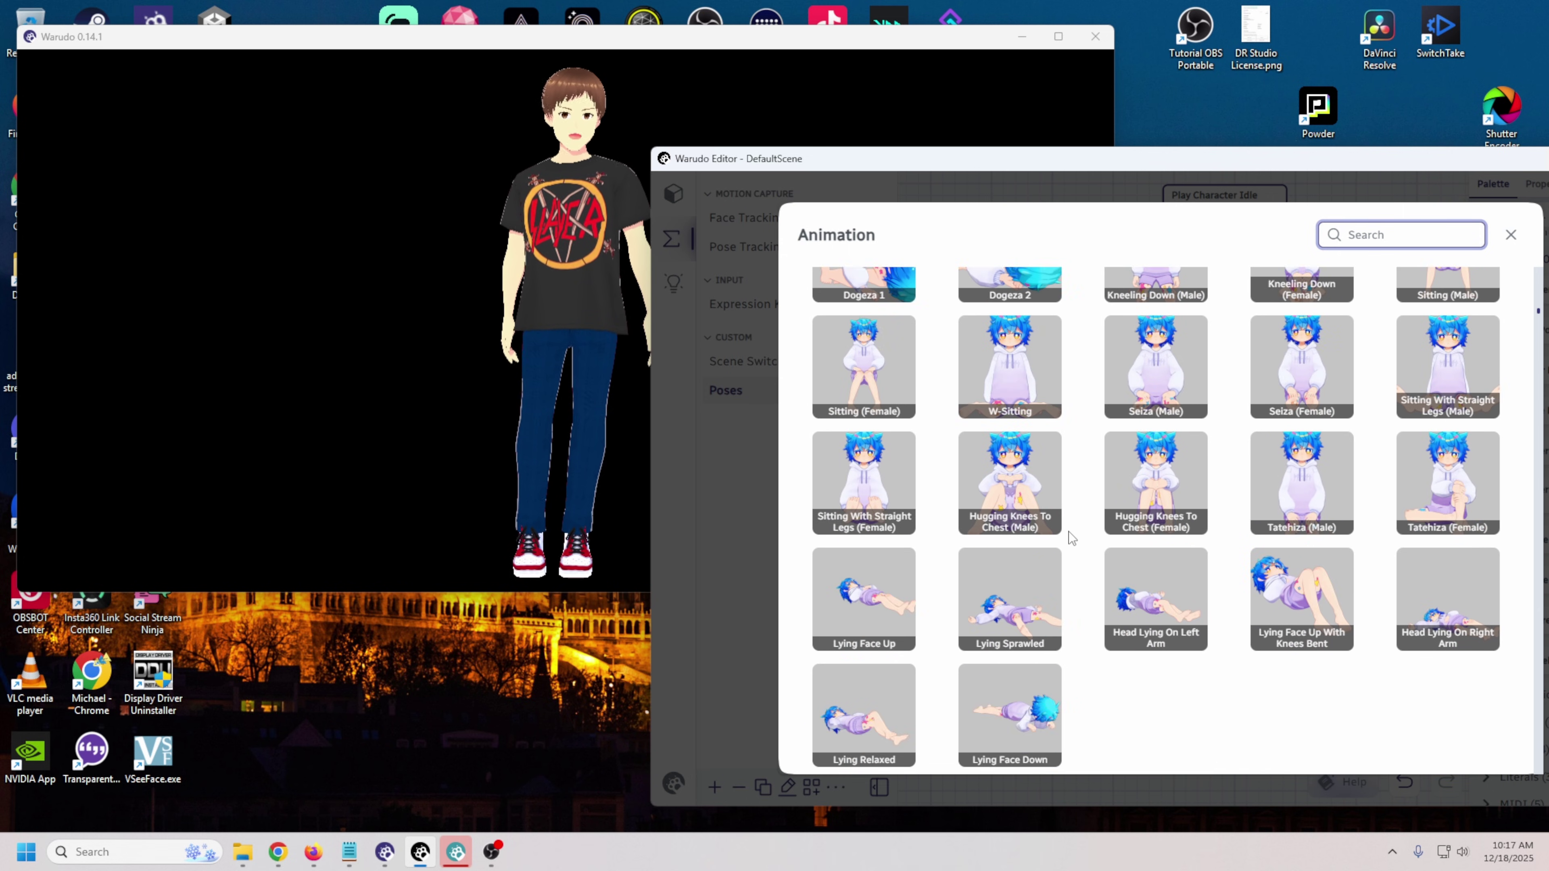
{"action": "scroll", "coordinate": [1068, 531], "scroll_direction": "down", "scroll_amount": 2}
{"action": "scroll", "coordinate": [1134, 540], "scroll_direction": "down", "scroll_amount": 5}
{"action": "scroll", "coordinate": [1134, 541], "scroll_direction": "down", "scroll_amount": 10}
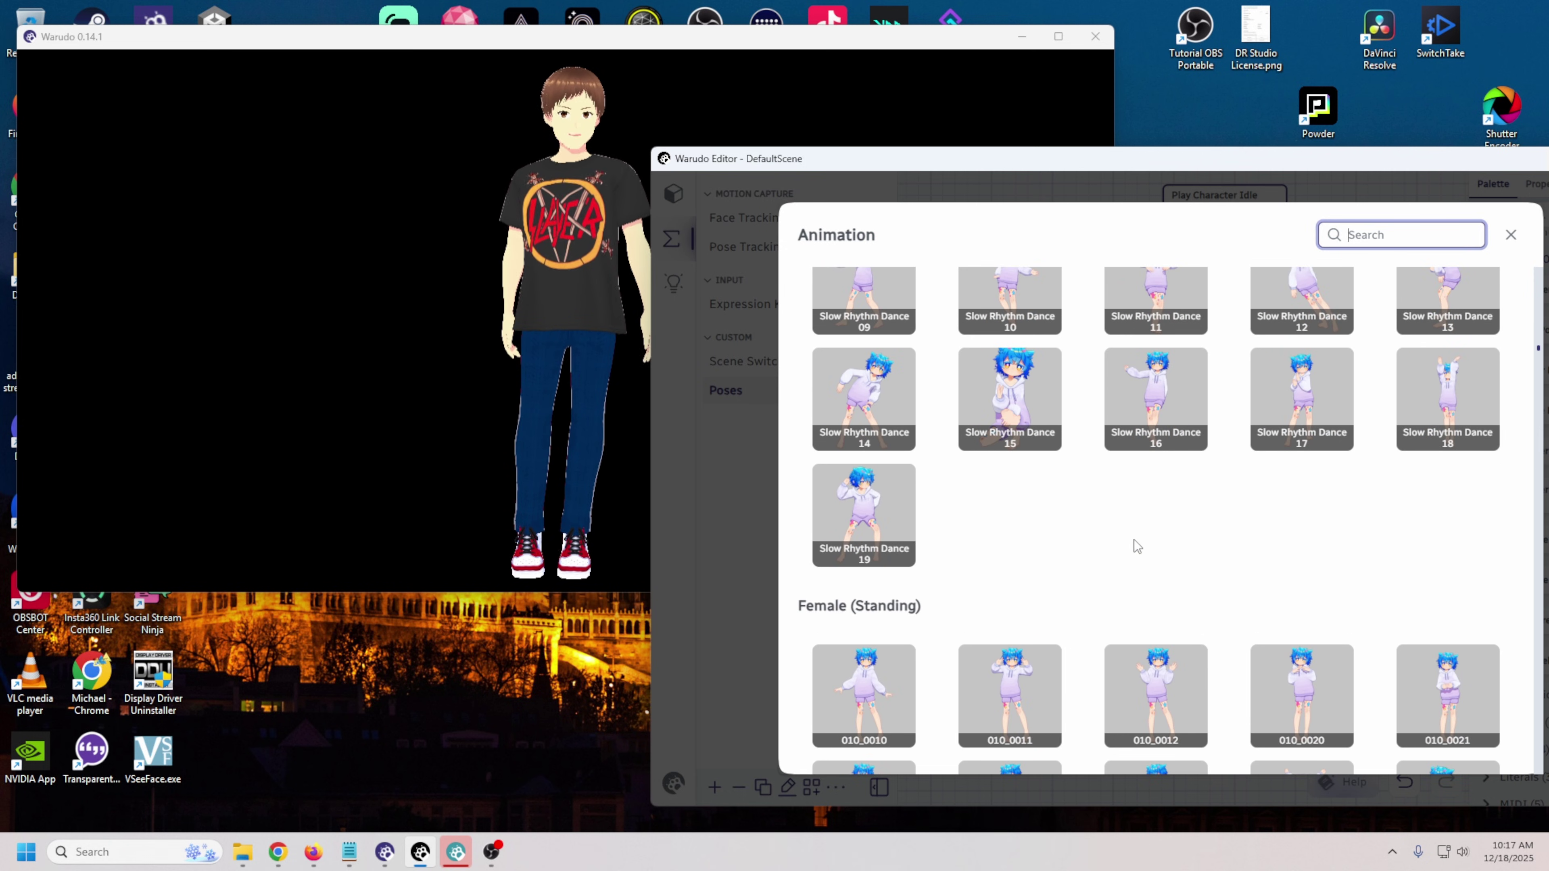
{"action": "scroll", "coordinate": [1125, 540], "scroll_direction": "up", "scroll_amount": 5}
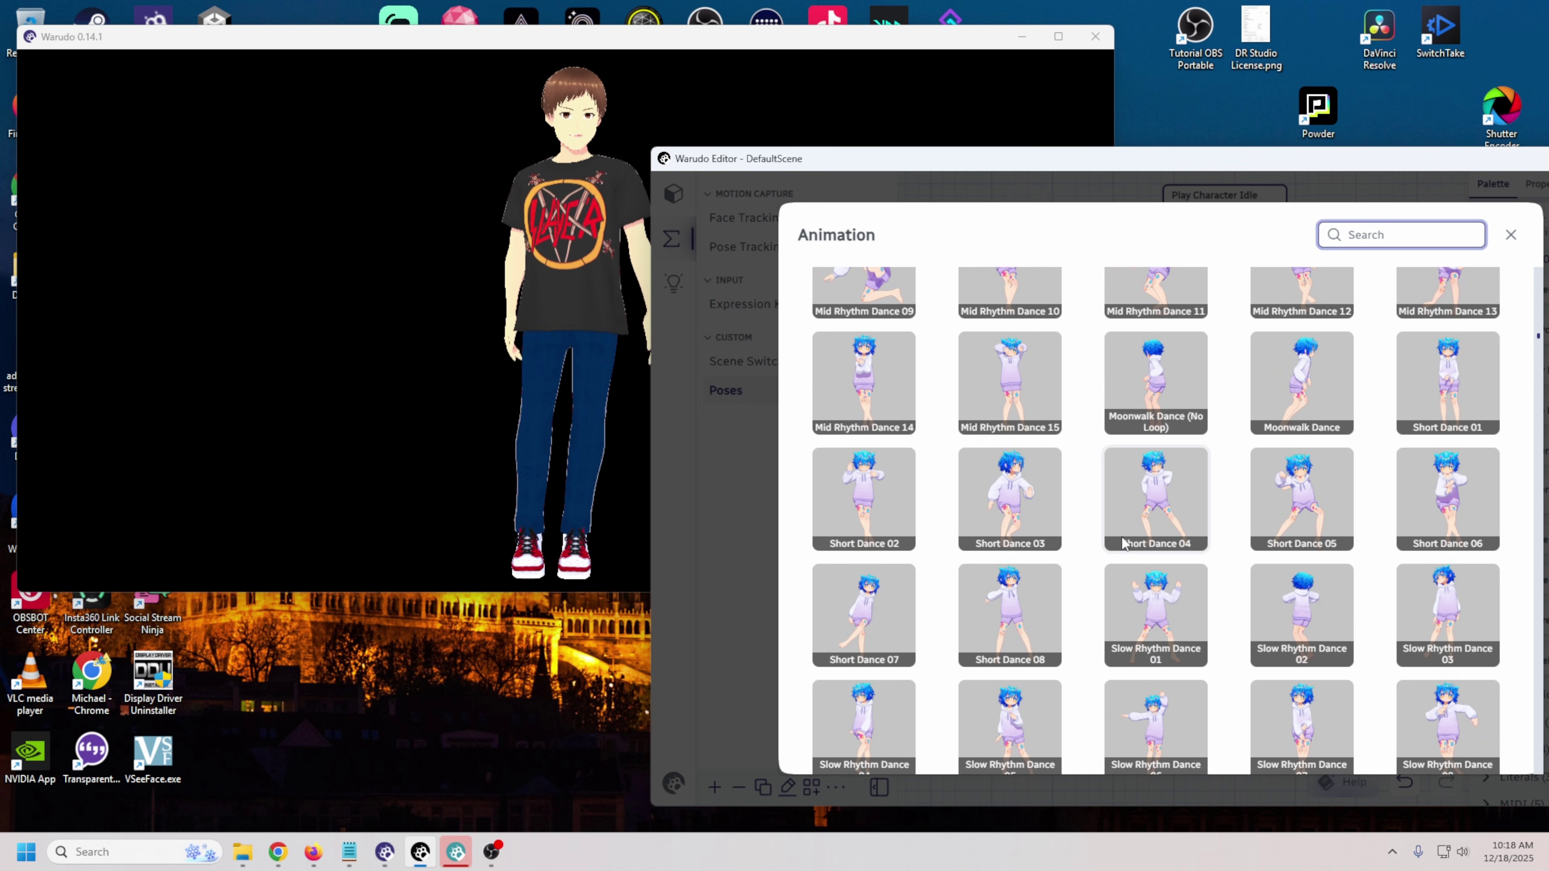
{"action": "scroll", "coordinate": [1122, 540], "scroll_direction": "up", "scroll_amount": 4}
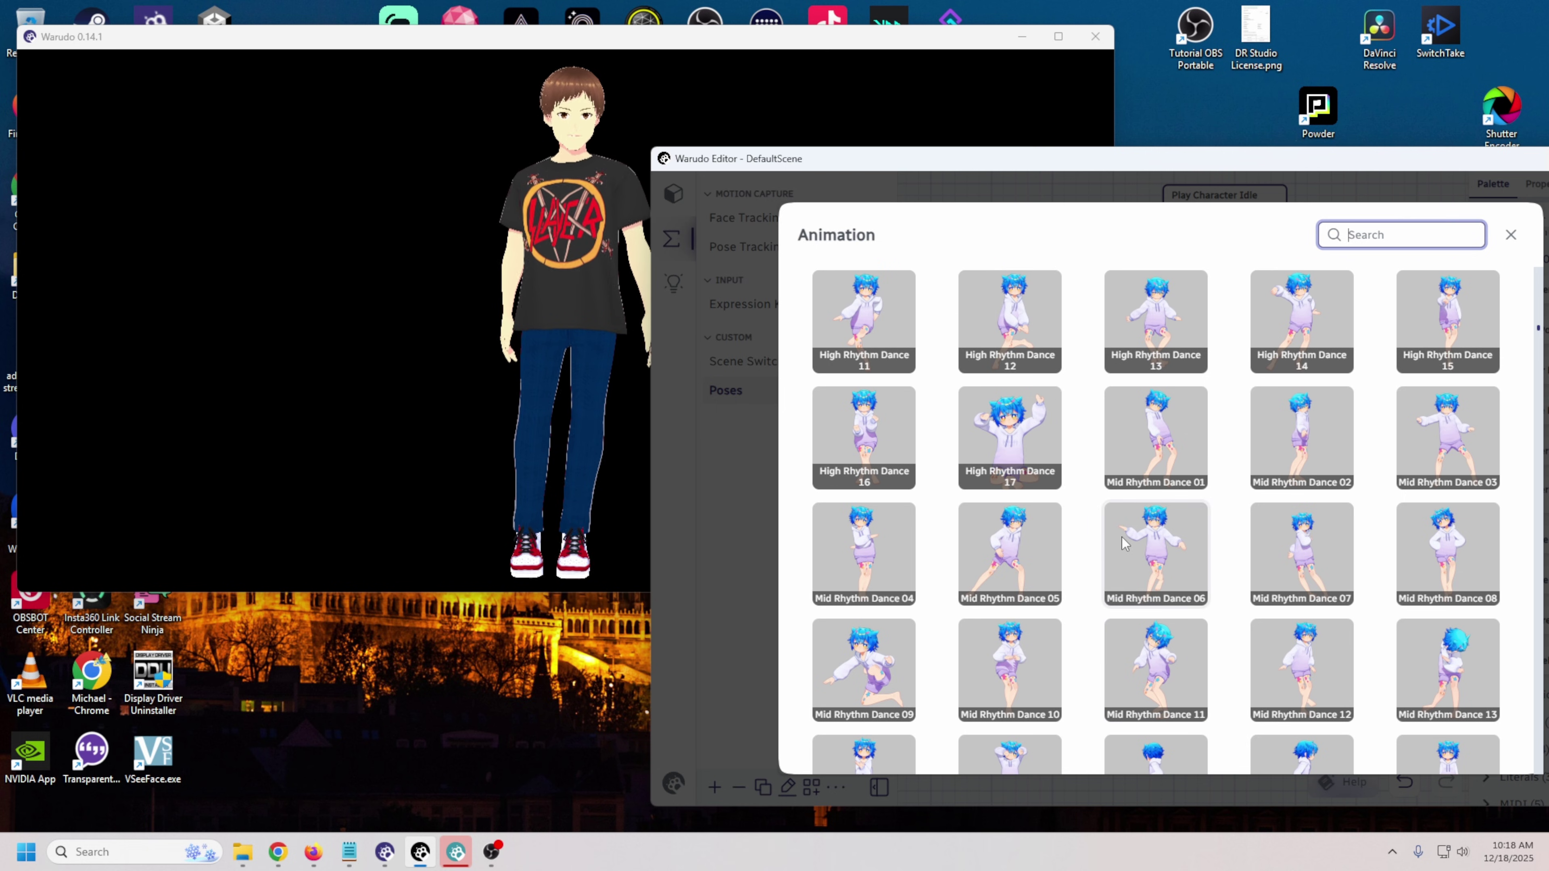
{"action": "left_click", "coordinate": [1467, 450]}
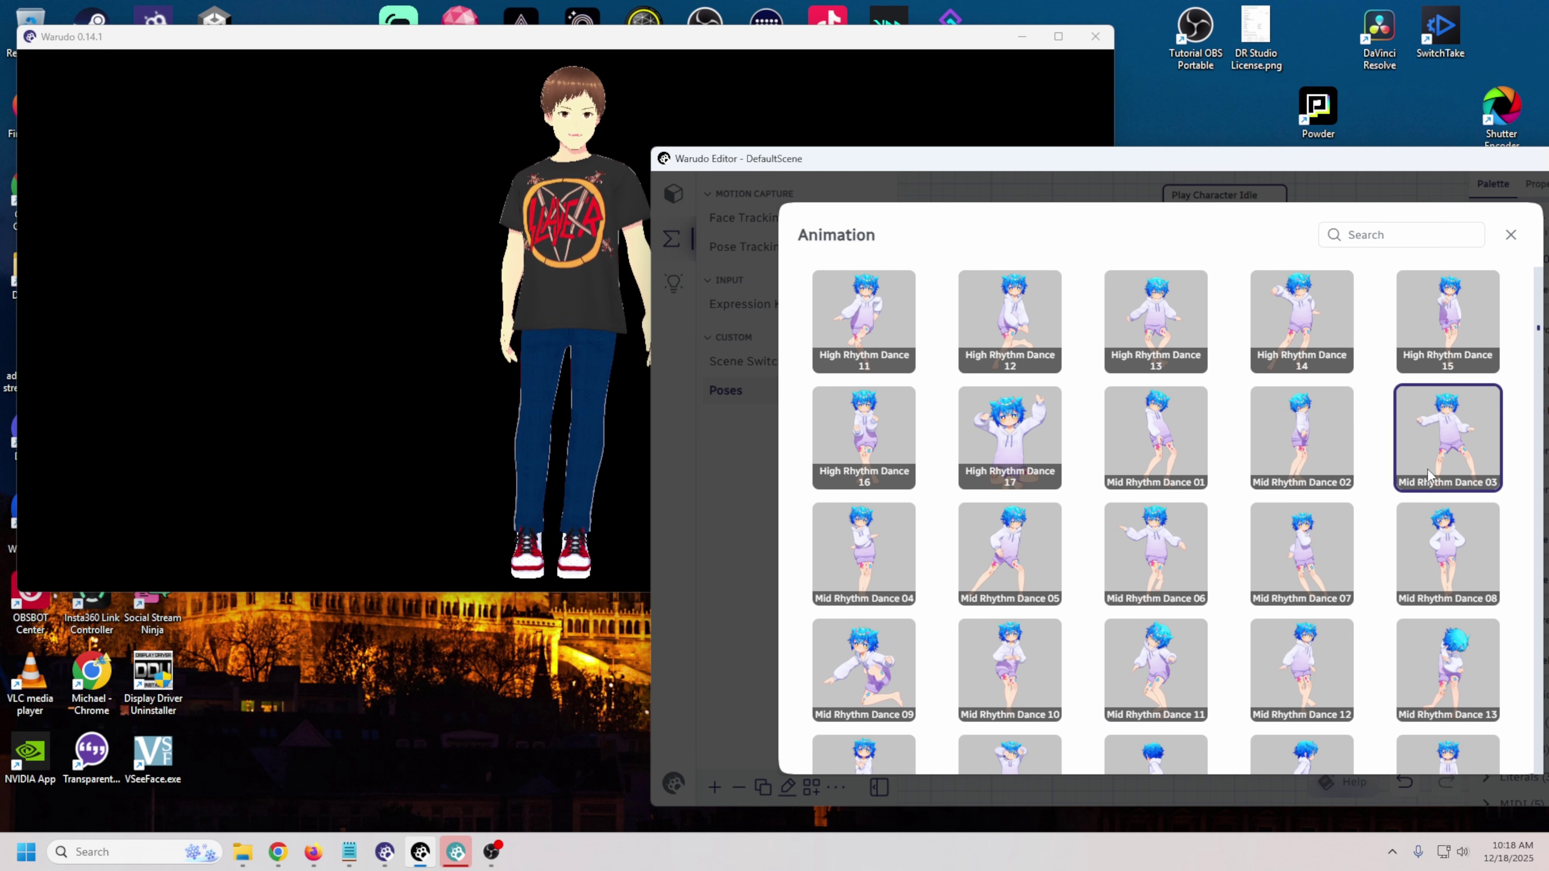
{"action": "left_click", "coordinate": [1435, 457]}
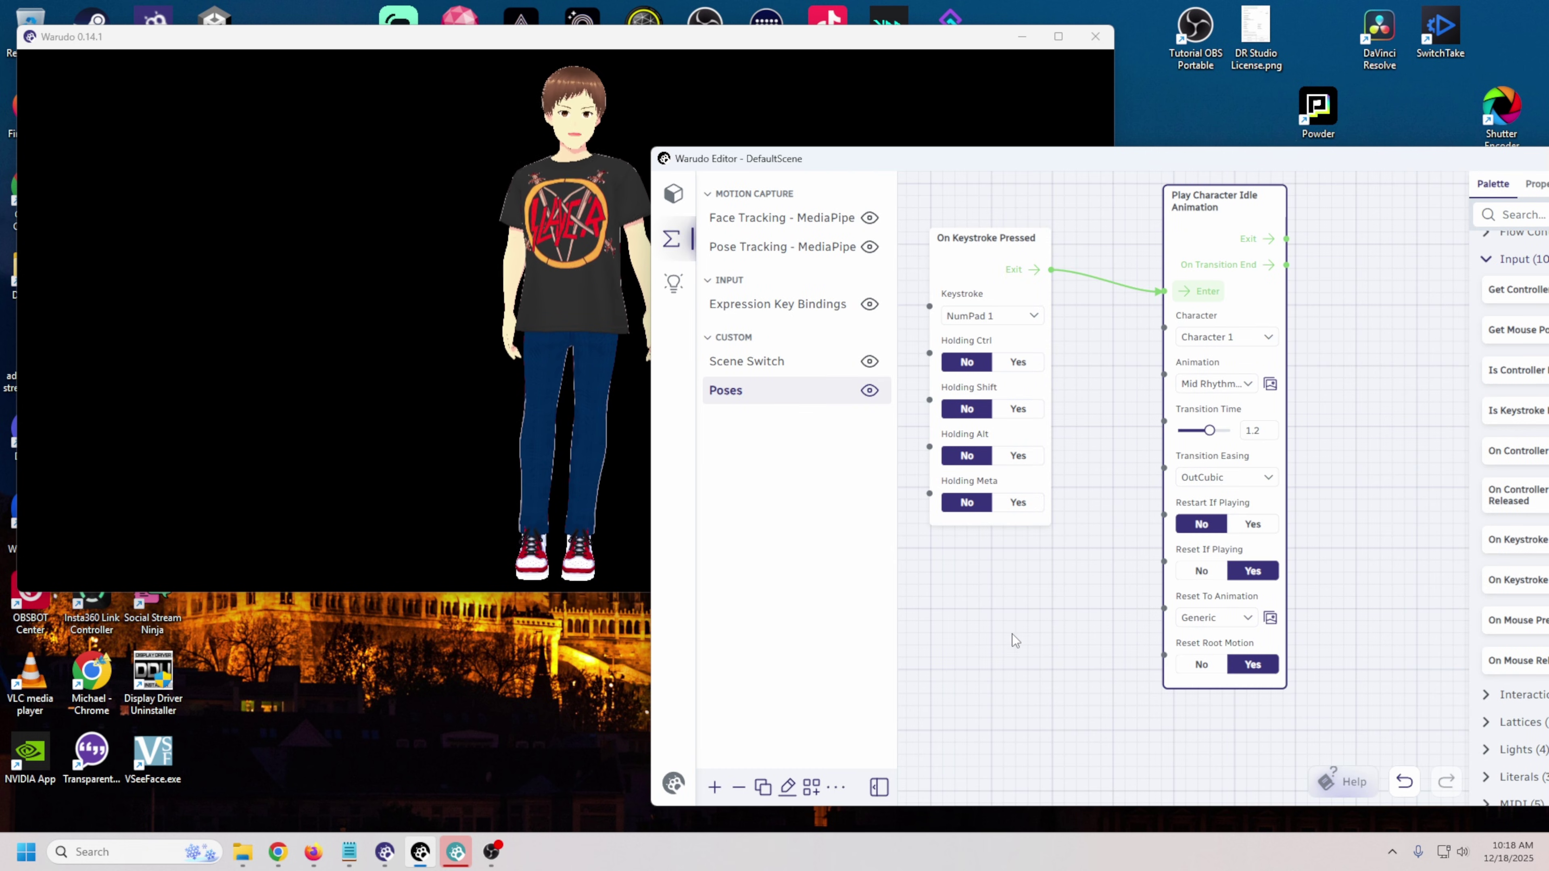
Step: Trigger the dance with NumPad 1 and bring the avatar preview window to the front to watch it
{"action": "key", "text": "KP_1"}
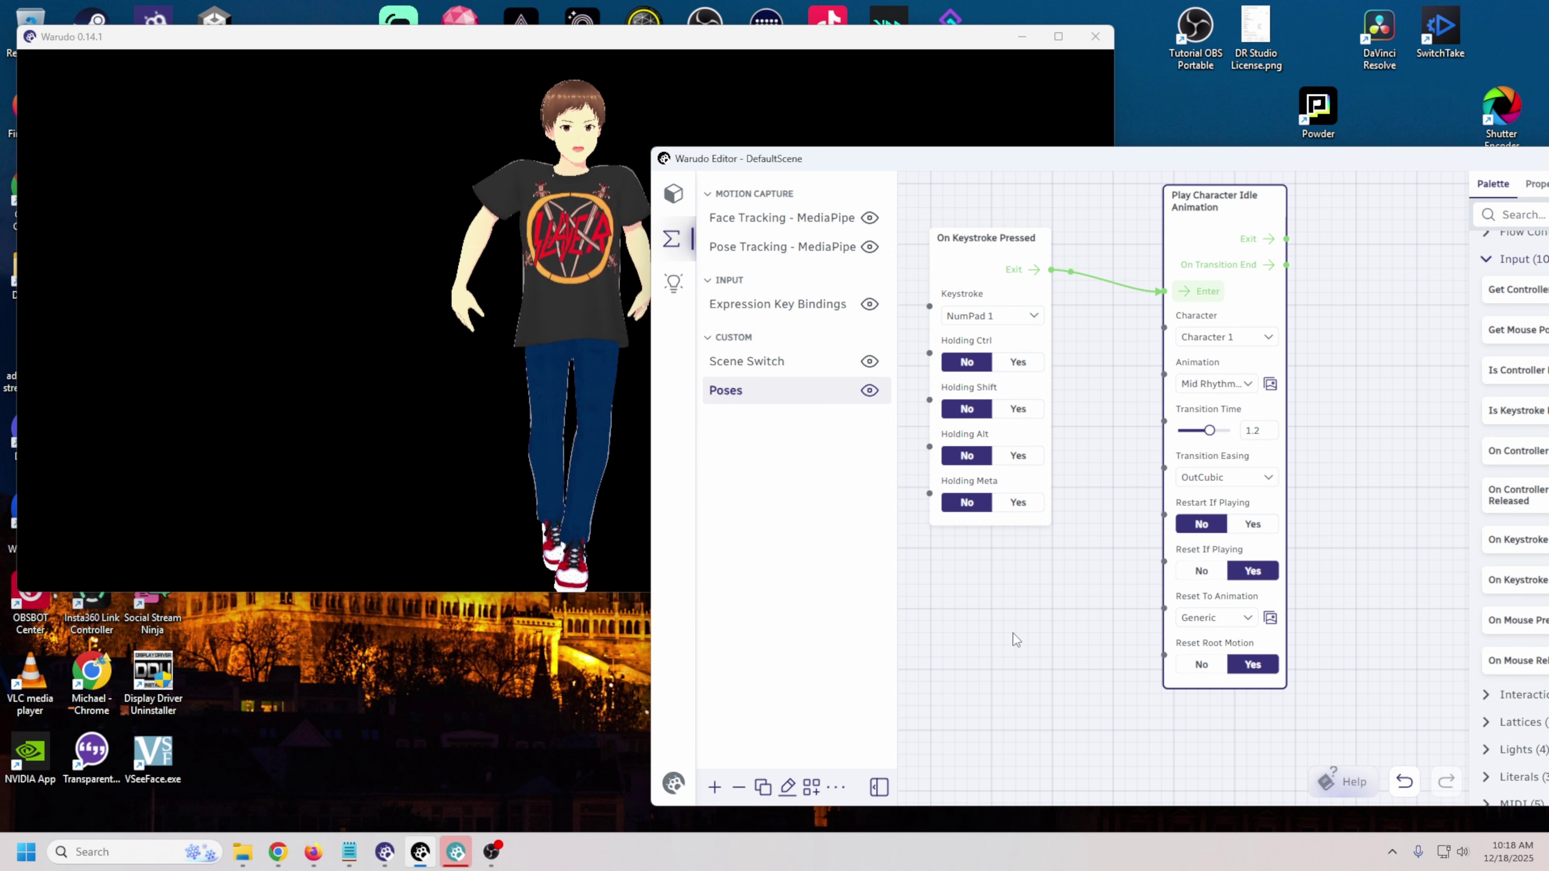
{"action": "left_click", "coordinate": [654, 48]}
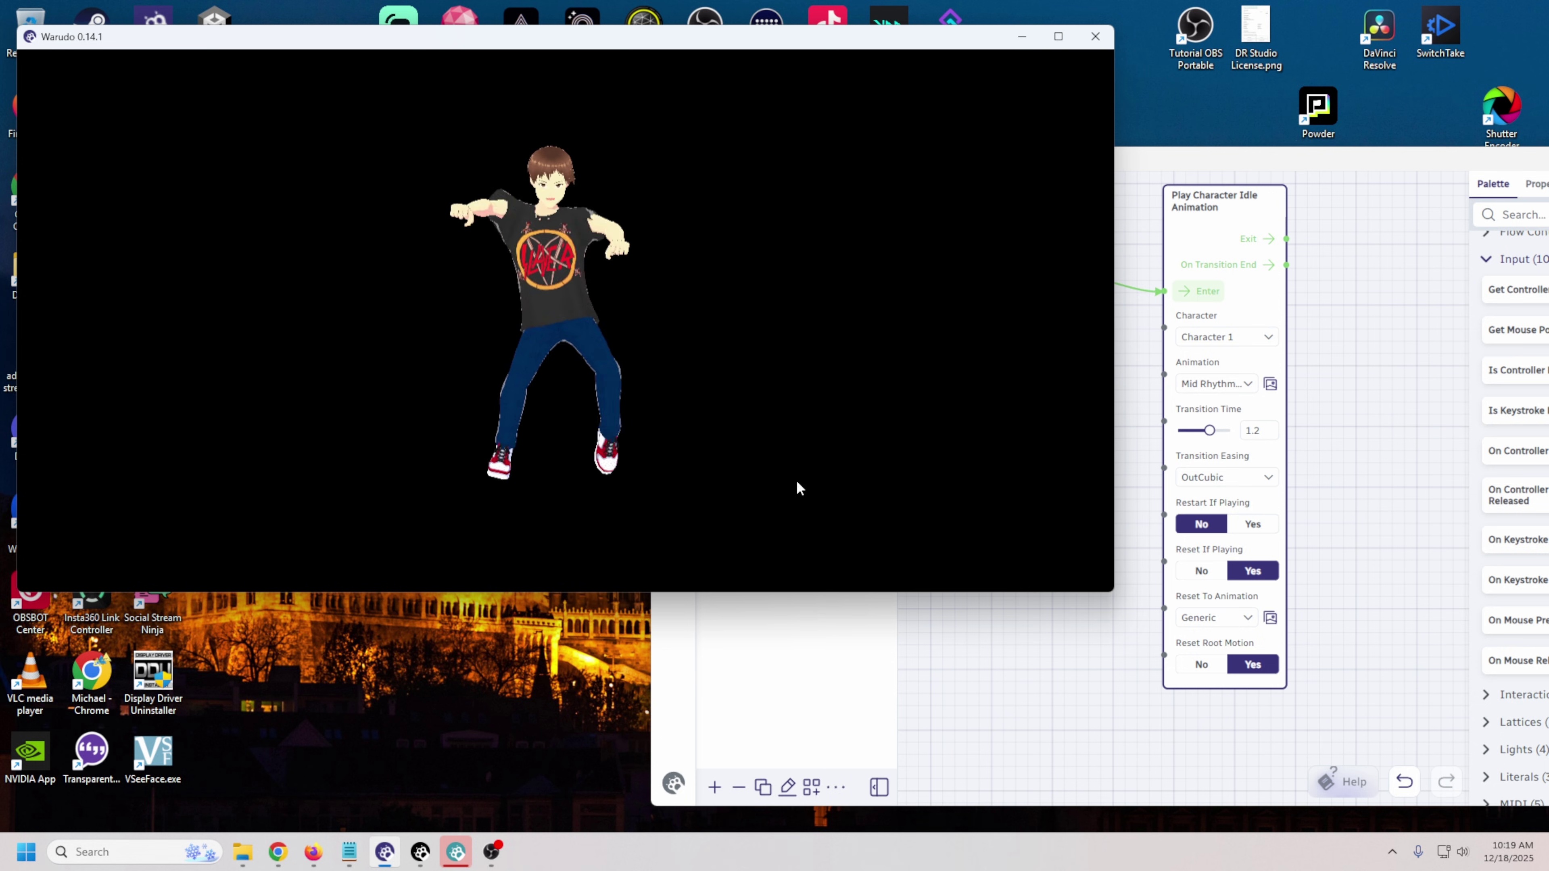
Step: Bring up the MediaPipe Tracker window, place it below the avatar preview, and return to the Warudo Editor
{"action": "mouse_move", "coordinate": [455, 857]}
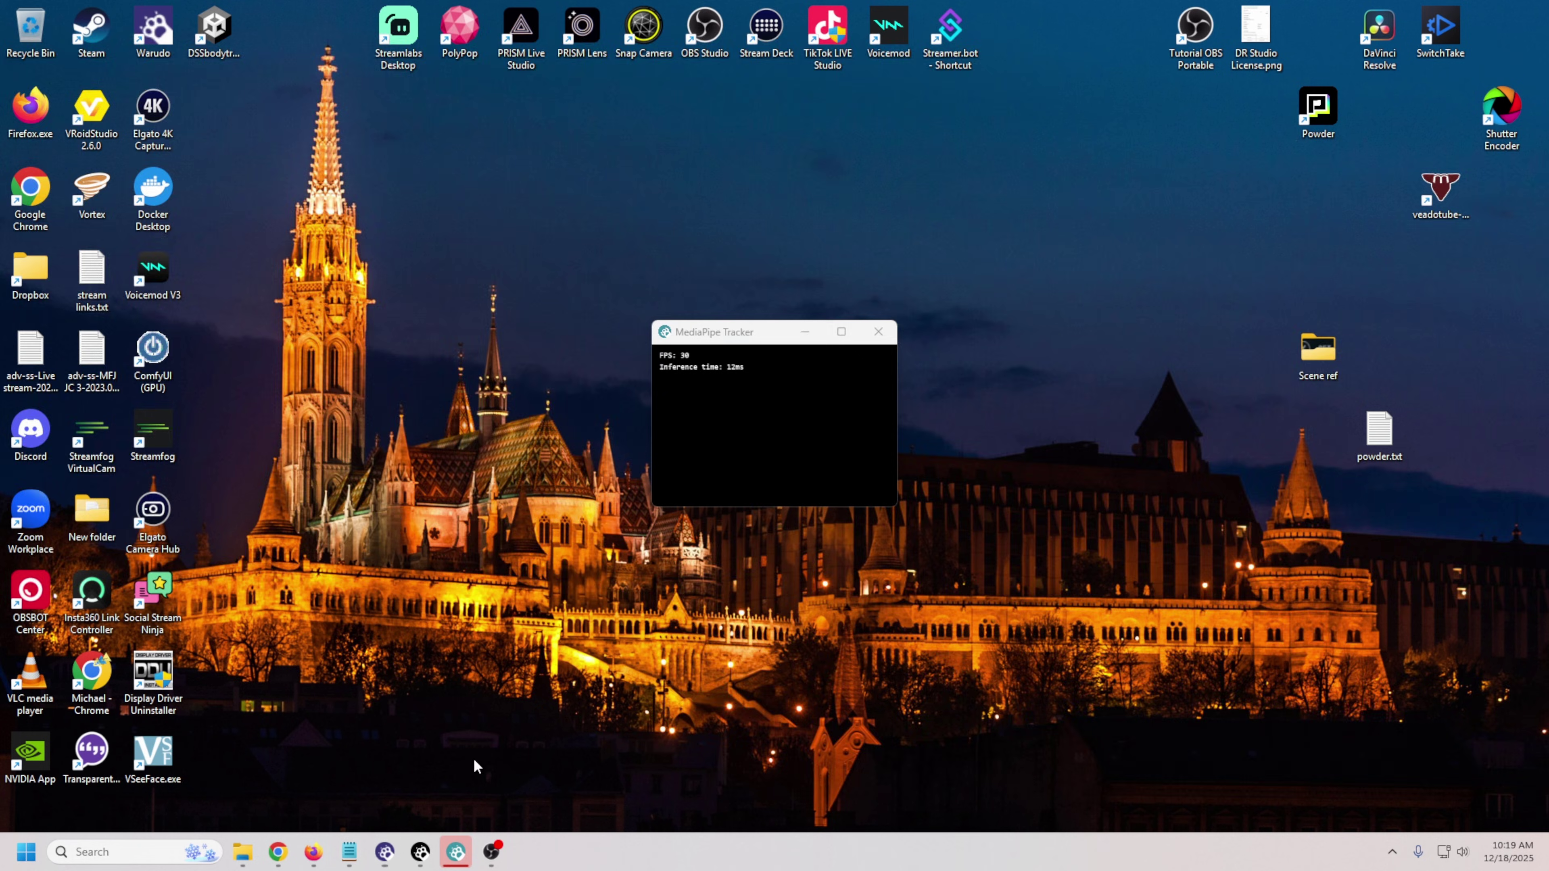
{"action": "left_click", "coordinate": [473, 762]}
{"action": "left_click_drag", "start_coordinate": [775, 338], "coordinate": [488, 629]}
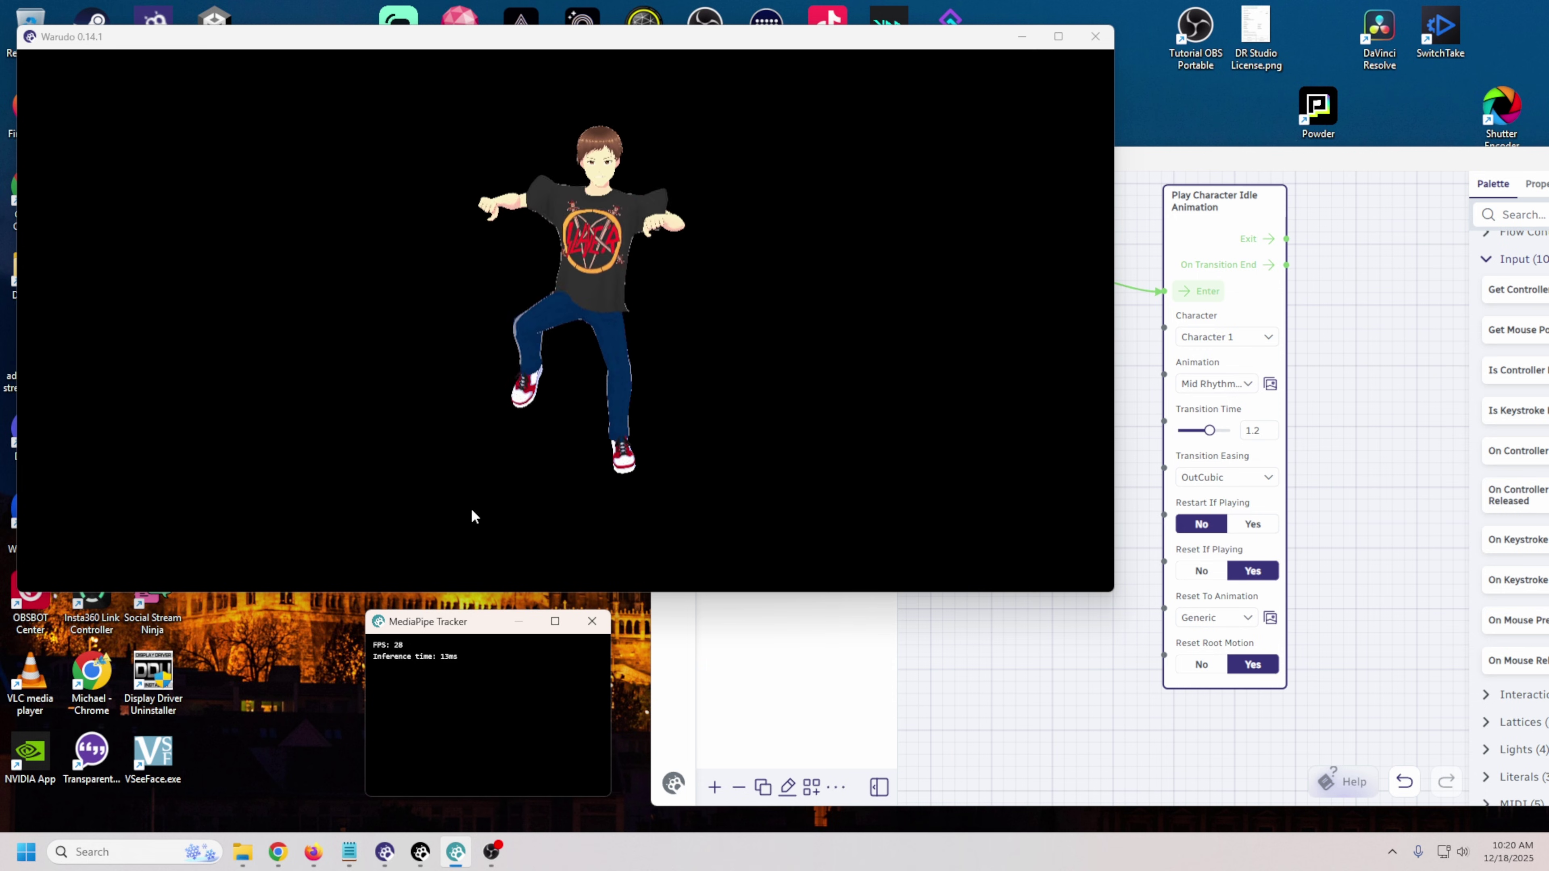
{"action": "mouse_move", "coordinate": [479, 631]}
{"action": "left_mouse_down"}
{"action": "mouse_move", "coordinate": [631, 583]}
{"action": "mouse_move", "coordinate": [495, 624]}
{"action": "left_mouse_up"}
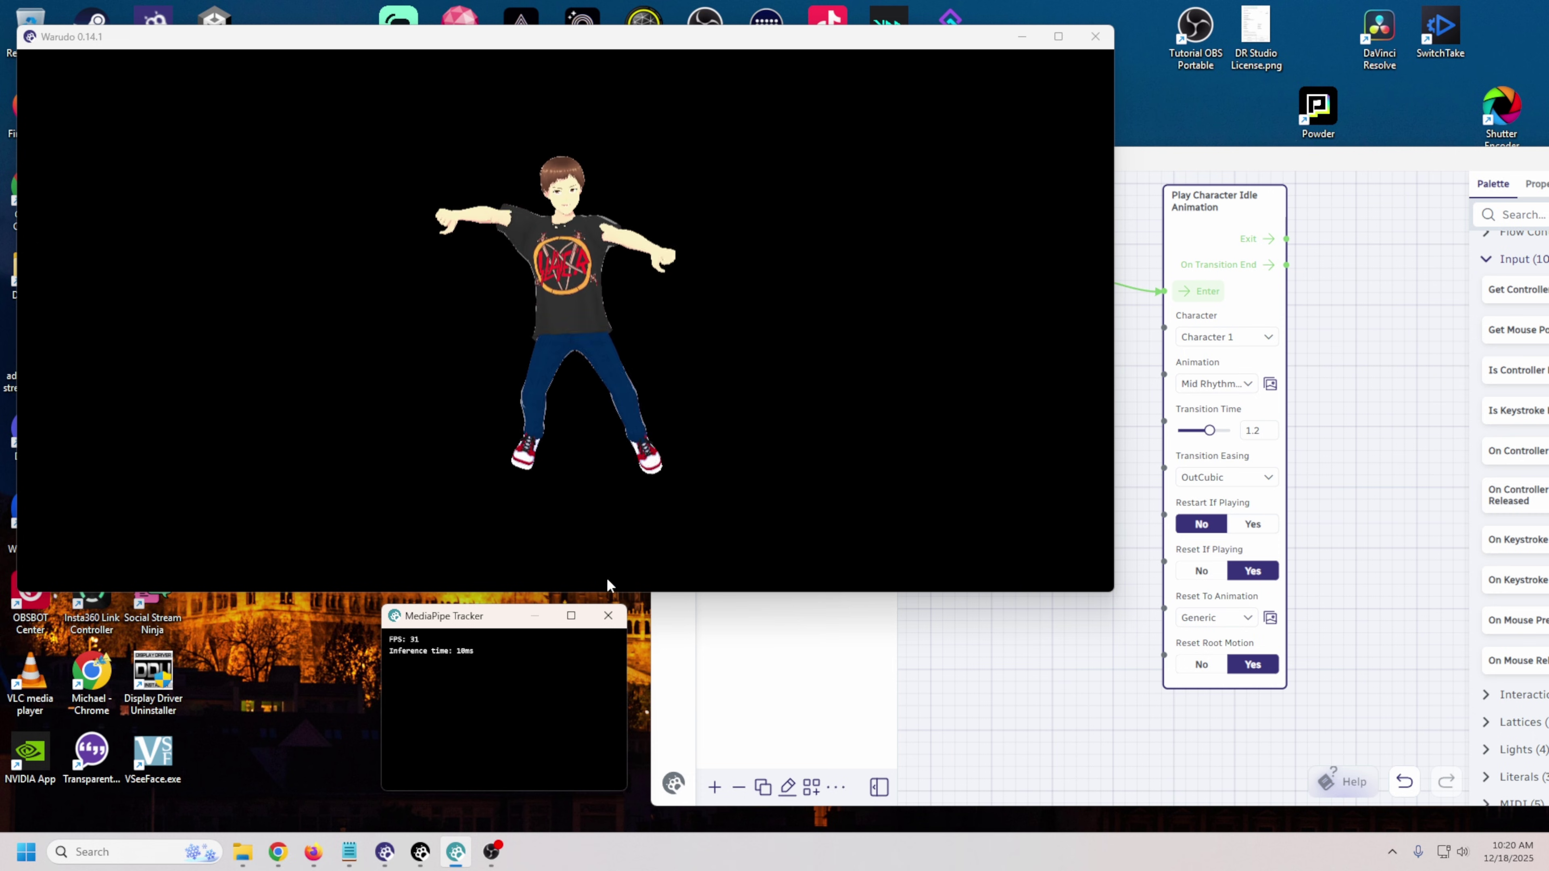
{"action": "left_click", "coordinate": [1053, 726]}
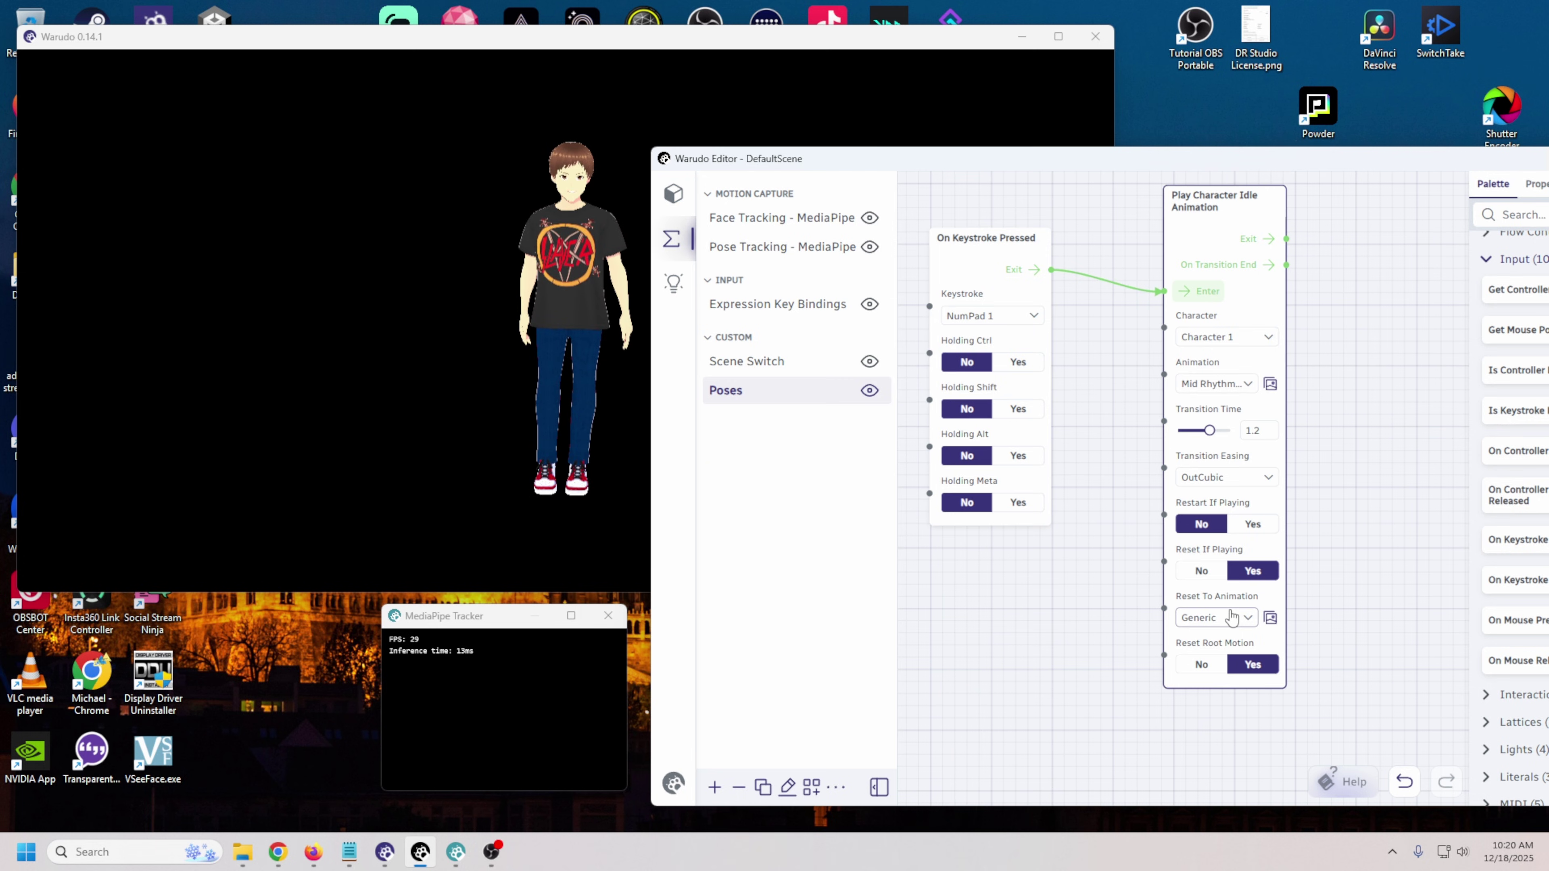
Step: Set the lower Play Character Idle Animation node's reset animation to 020_0010 from the Male poses and test it with NumPad 1
{"action": "left_click", "coordinate": [1248, 618]}
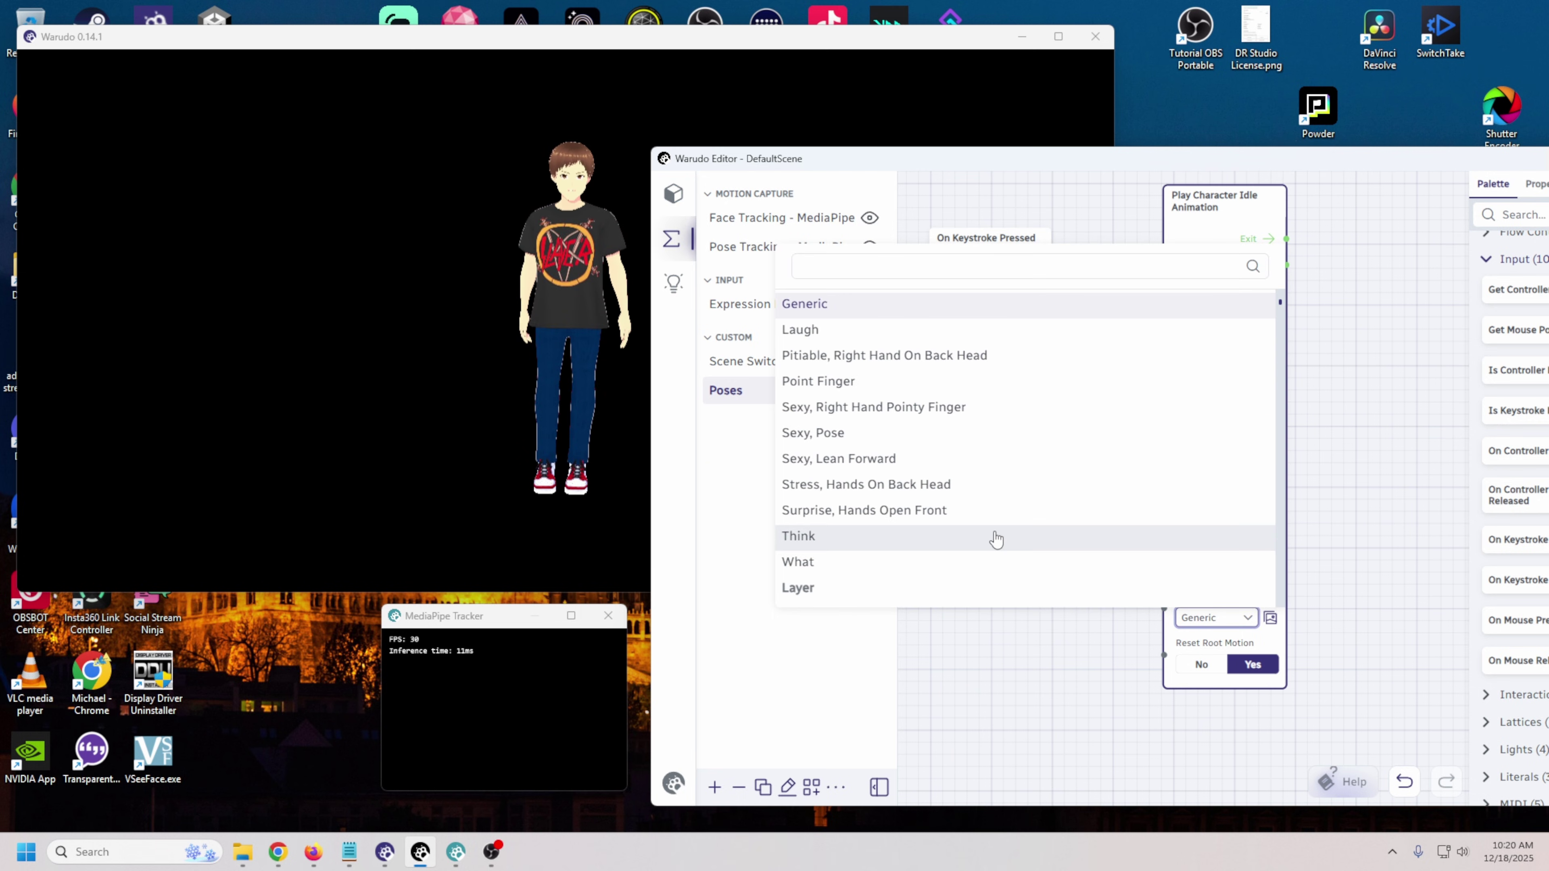
{"action": "scroll", "coordinate": [996, 536], "scroll_direction": "down", "scroll_amount": 10}
{"action": "scroll", "coordinate": [994, 540], "scroll_direction": "down", "scroll_amount": 8}
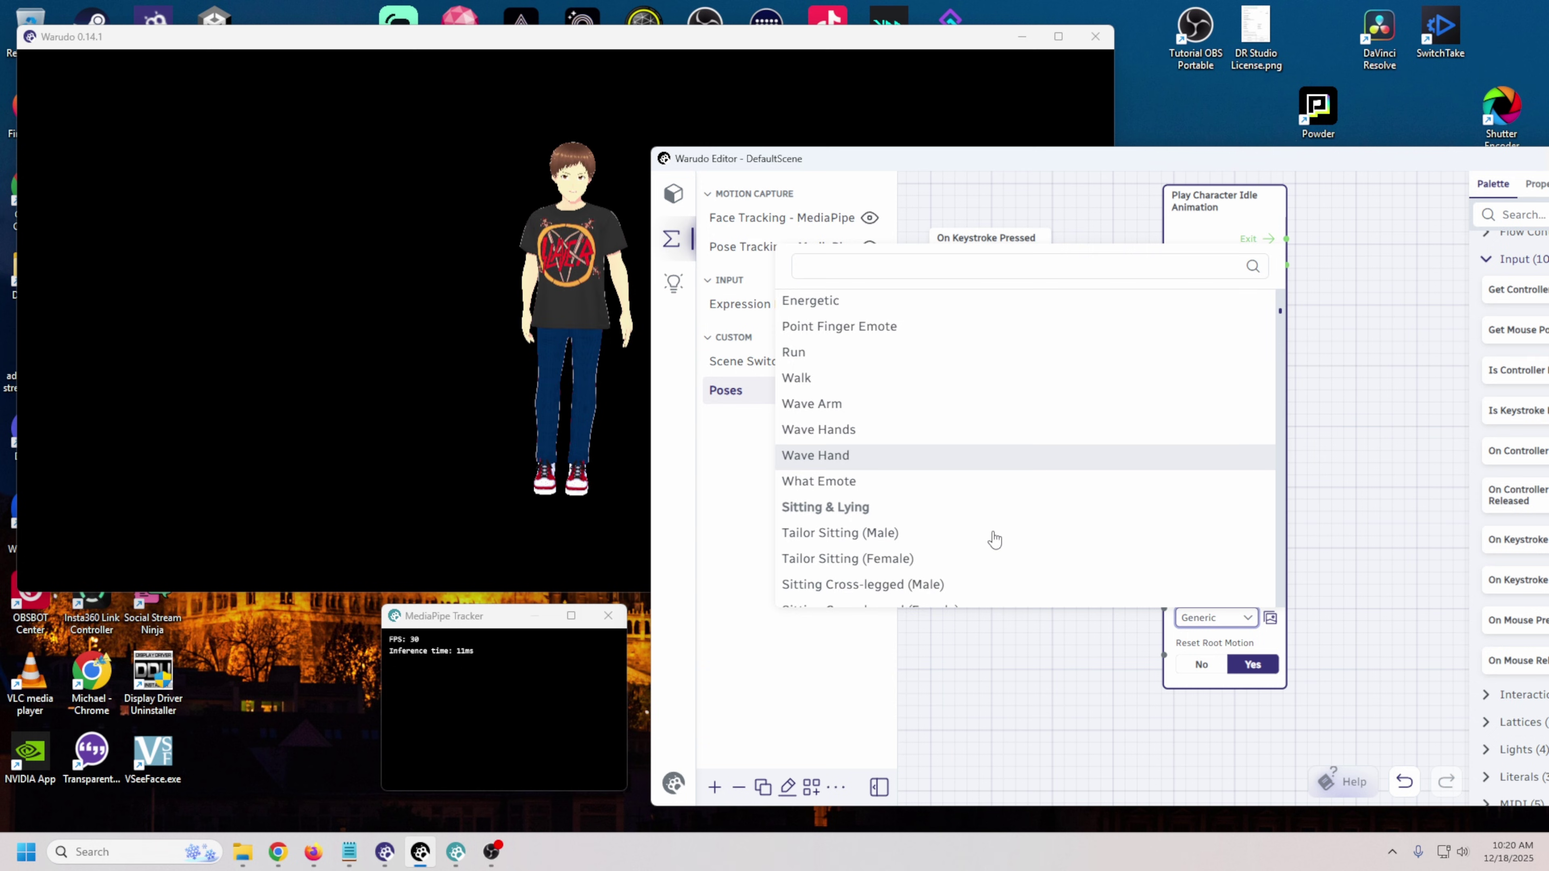
{"action": "scroll", "coordinate": [995, 540], "scroll_direction": "down", "scroll_amount": 15}
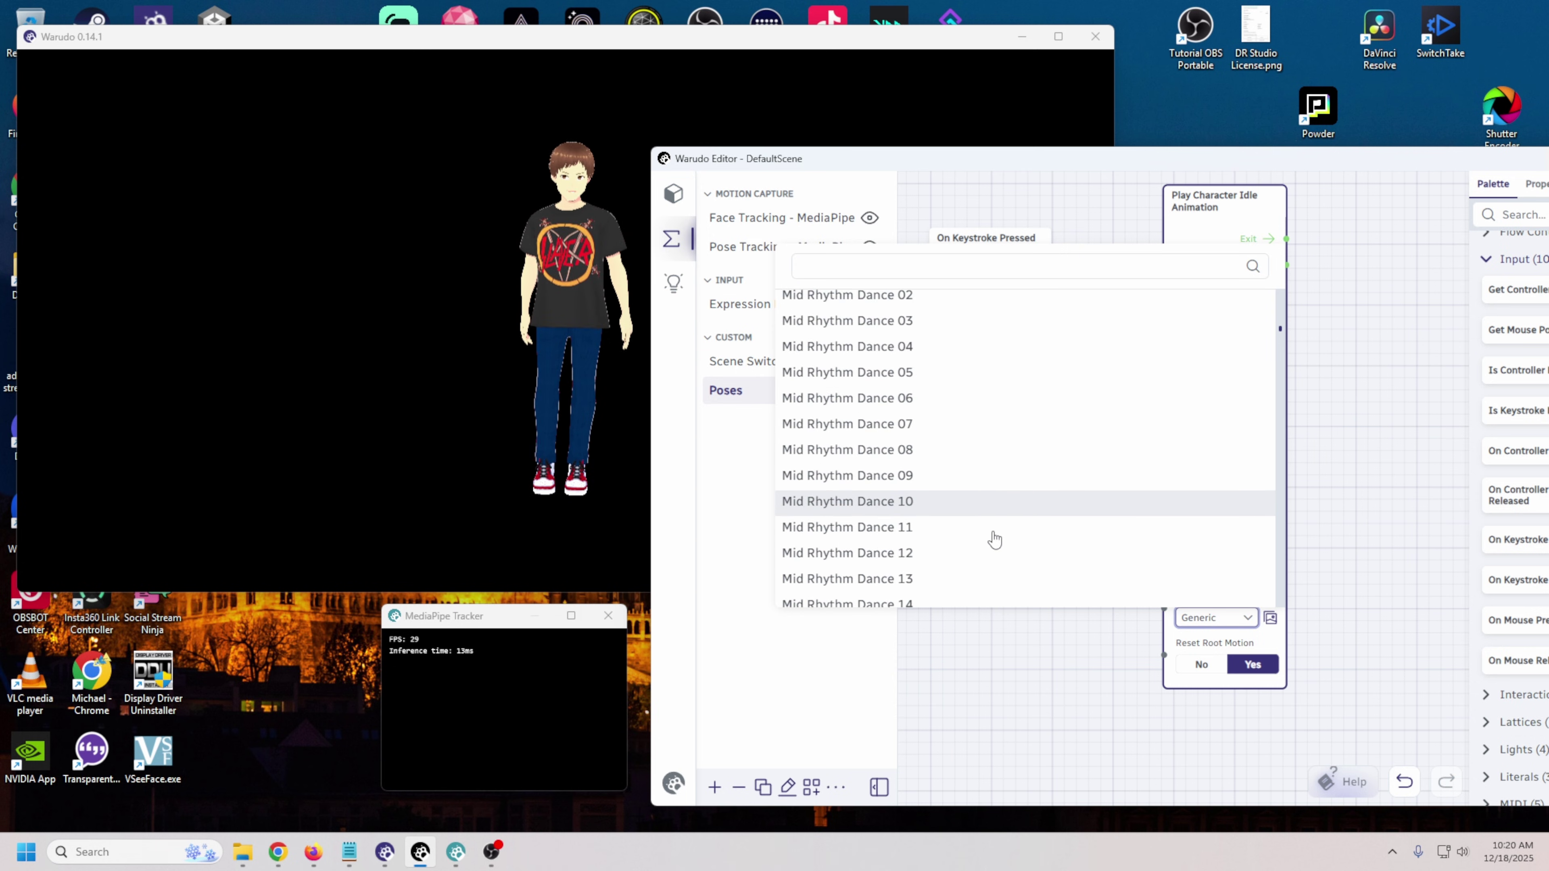
{"action": "scroll", "coordinate": [995, 539], "scroll_direction": "down", "scroll_amount": 15}
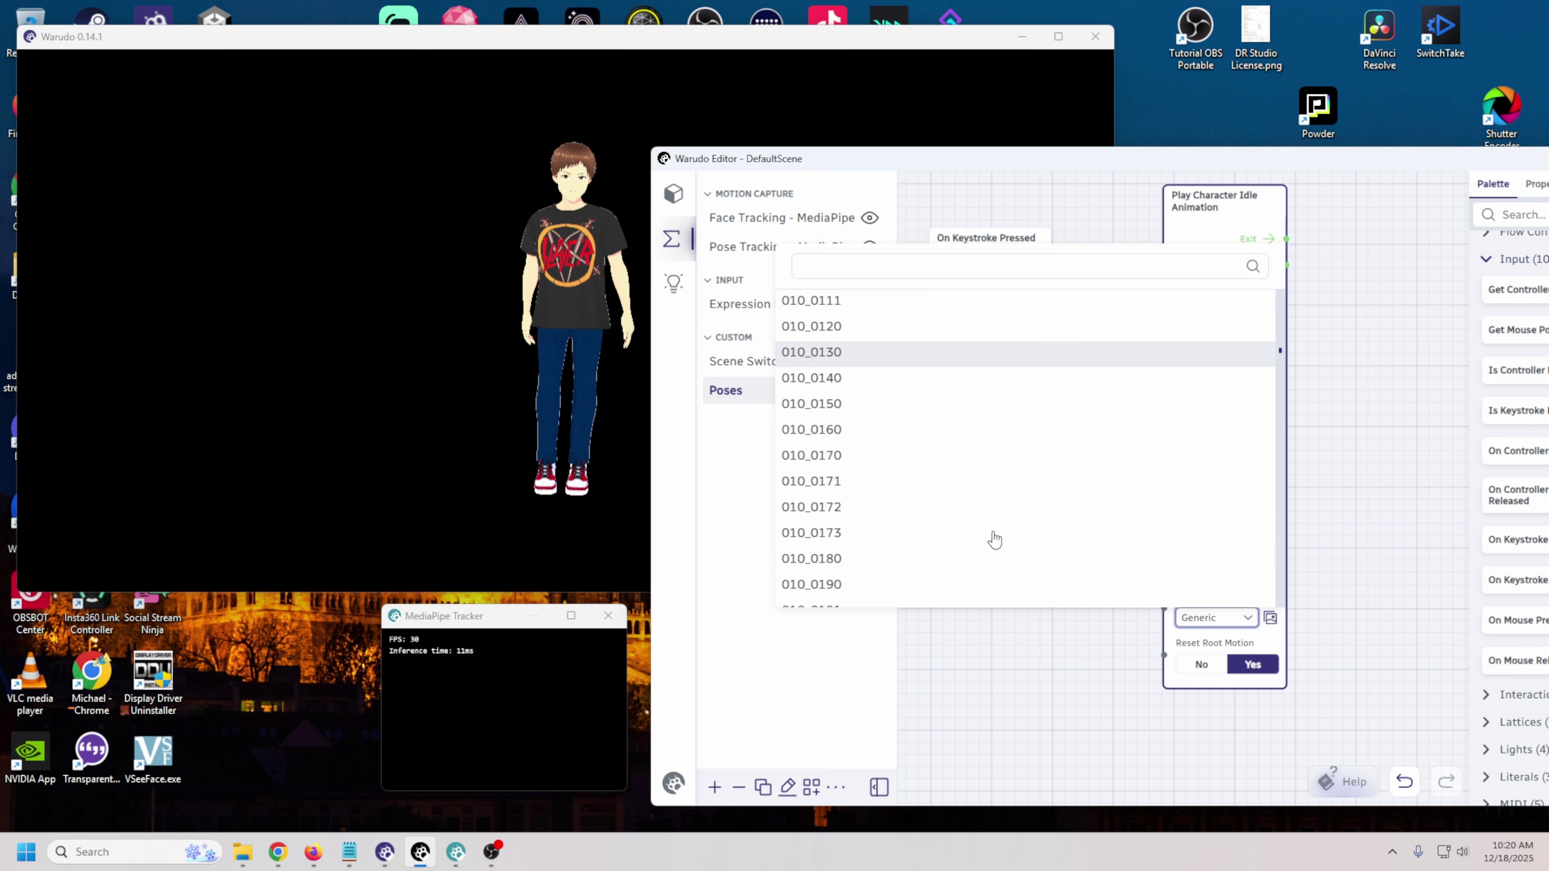
{"action": "scroll", "coordinate": [995, 539], "scroll_direction": "down", "scroll_amount": 5}
{"action": "left_click", "coordinate": [1271, 617]}
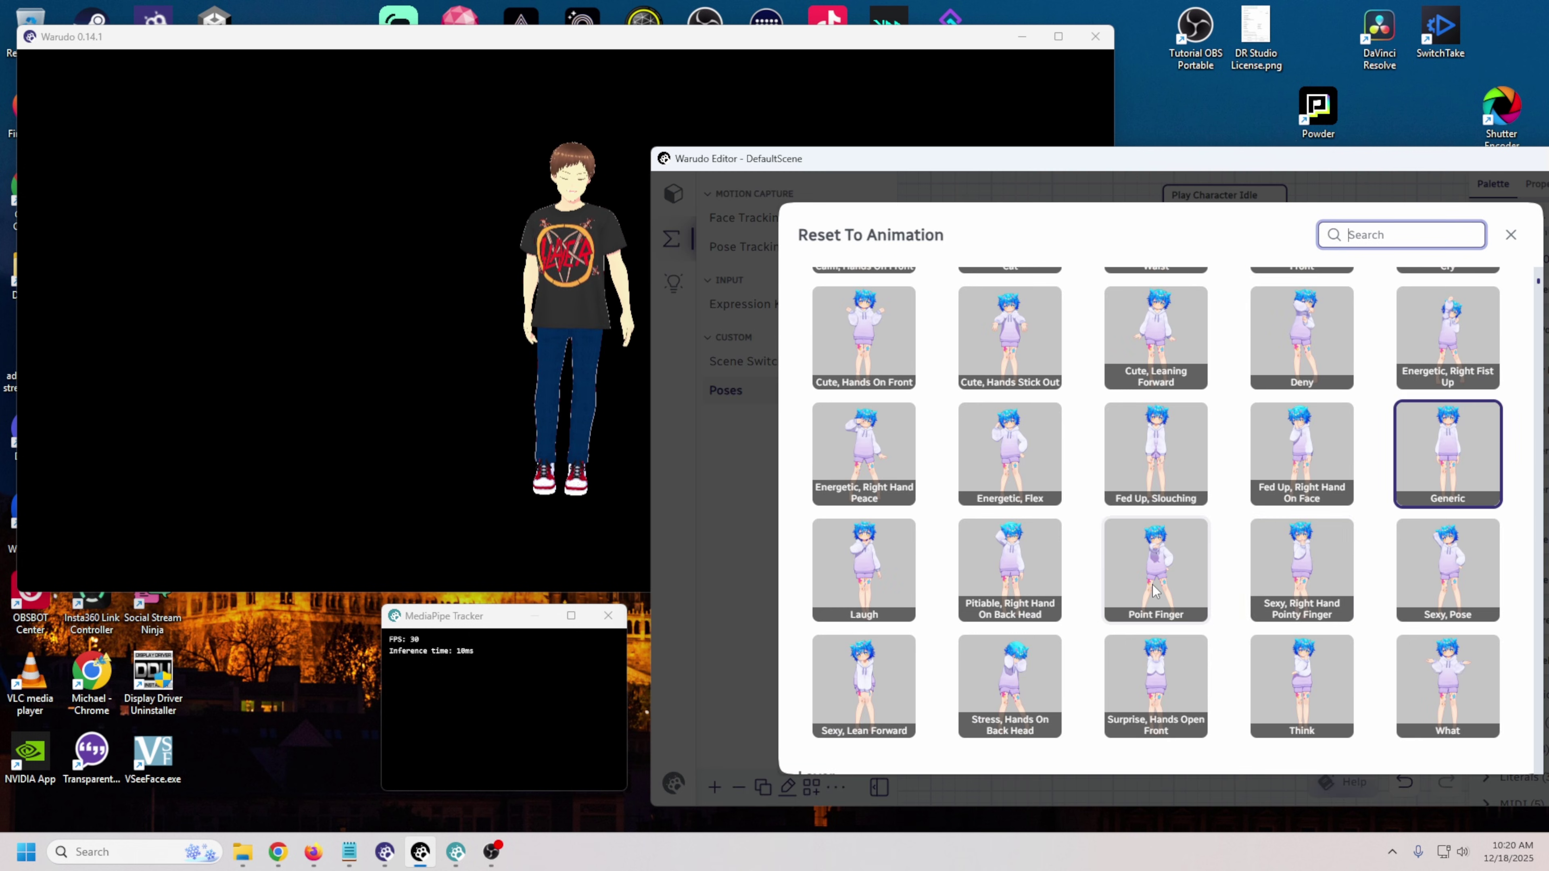
{"action": "scroll", "coordinate": [1153, 590], "scroll_direction": "down", "scroll_amount": 20}
{"action": "scroll", "coordinate": [1152, 584], "scroll_direction": "down", "scroll_amount": 10}
{"action": "scroll", "coordinate": [1152, 589], "scroll_direction": "down", "scroll_amount": 10}
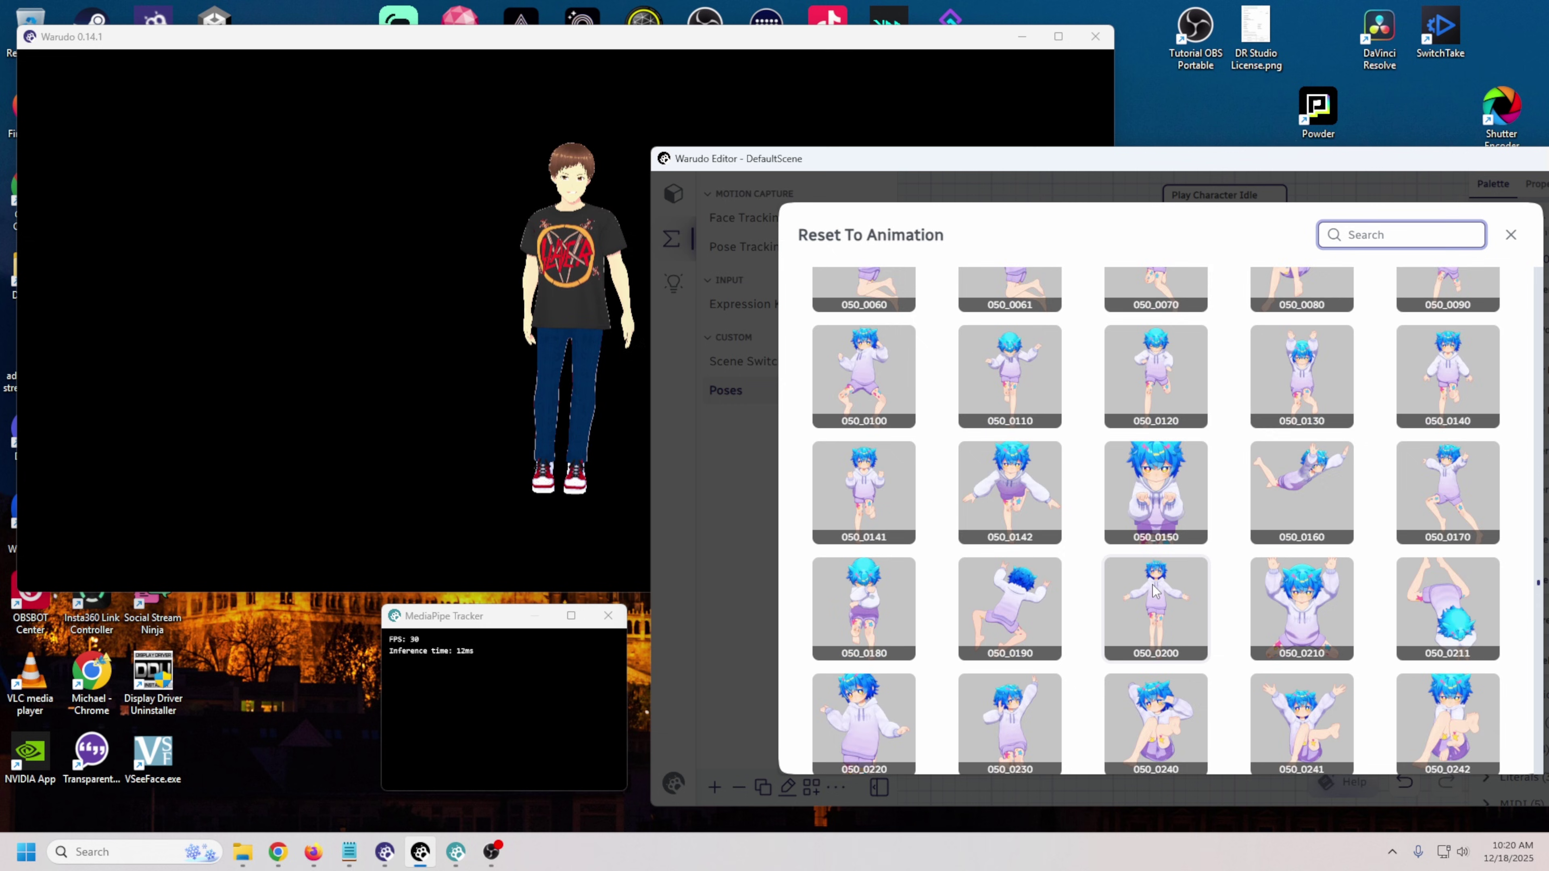
{"action": "left_click_drag", "start_coordinate": [1537, 610], "coordinate": [1533, 536]}
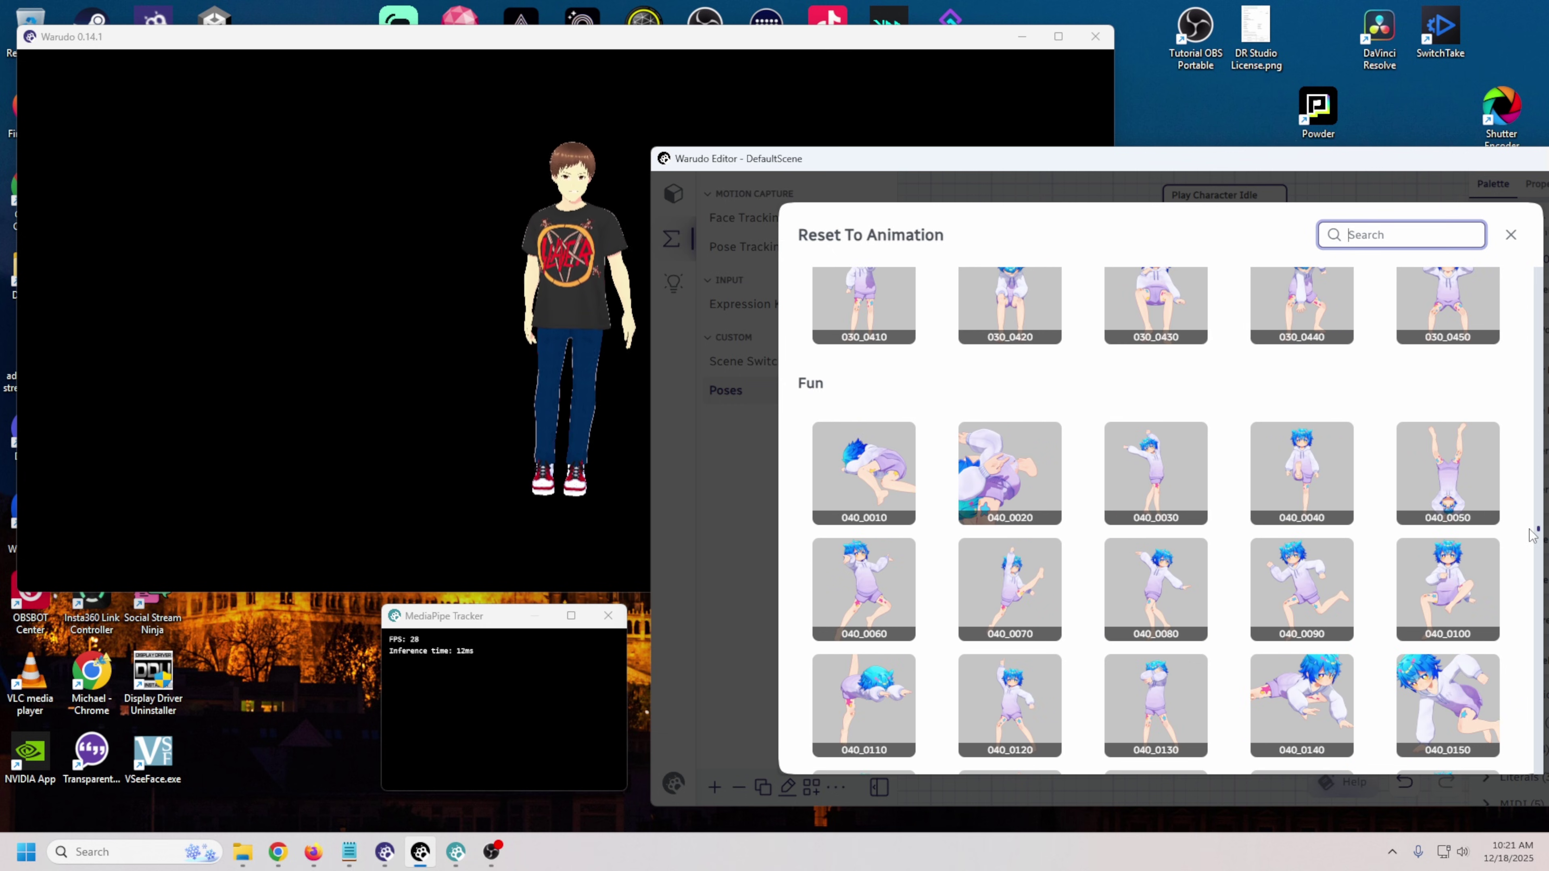
{"action": "left_click_drag", "start_coordinate": [1533, 535], "coordinate": [1533, 482]}
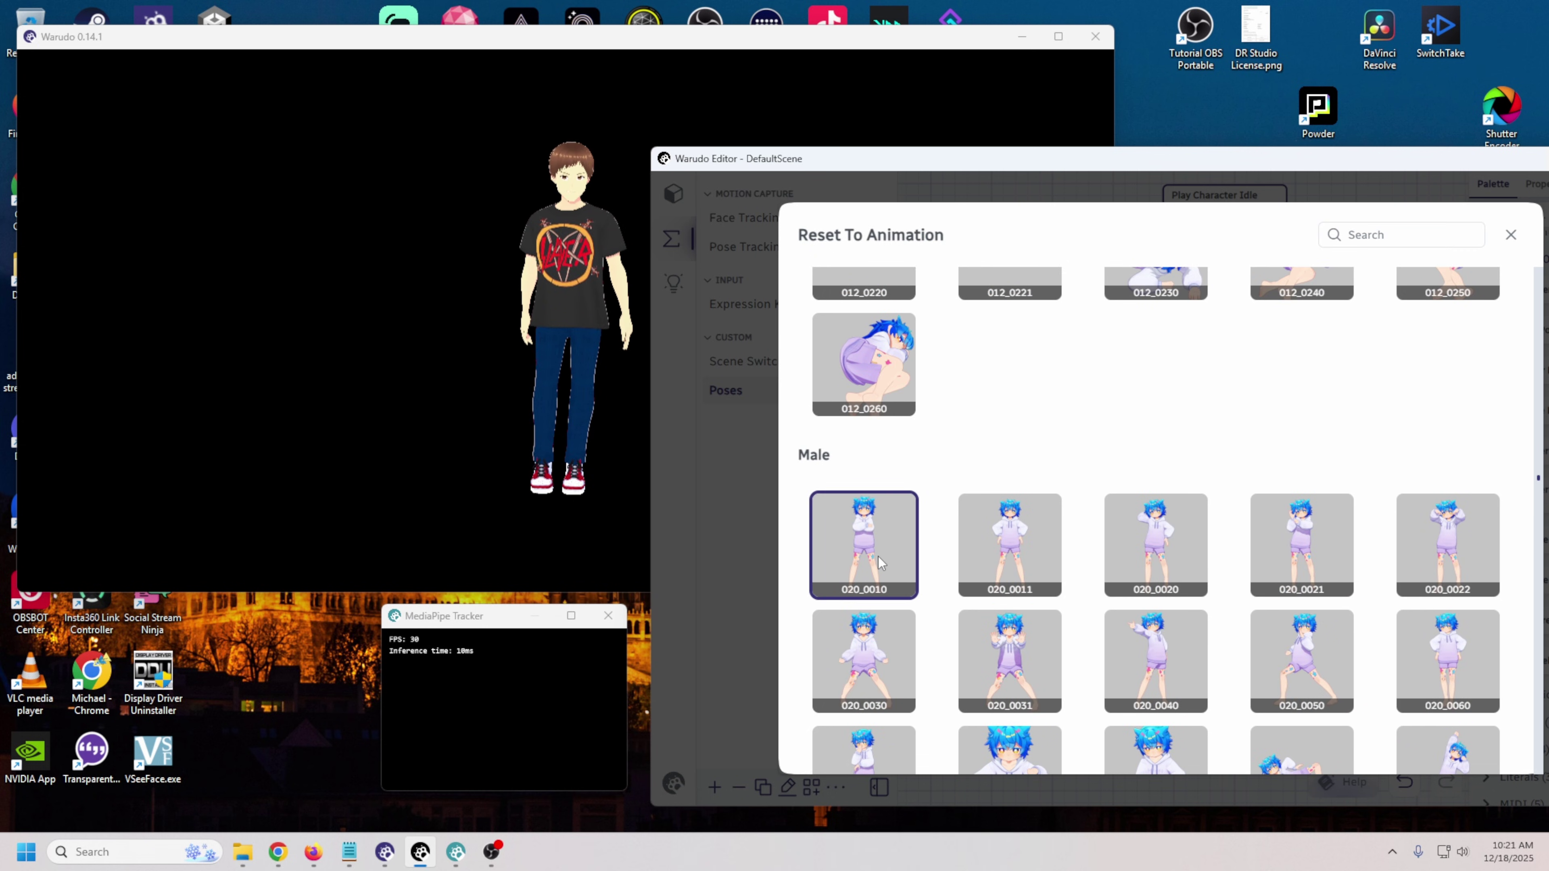
{"action": "left_click", "coordinate": [857, 564]}
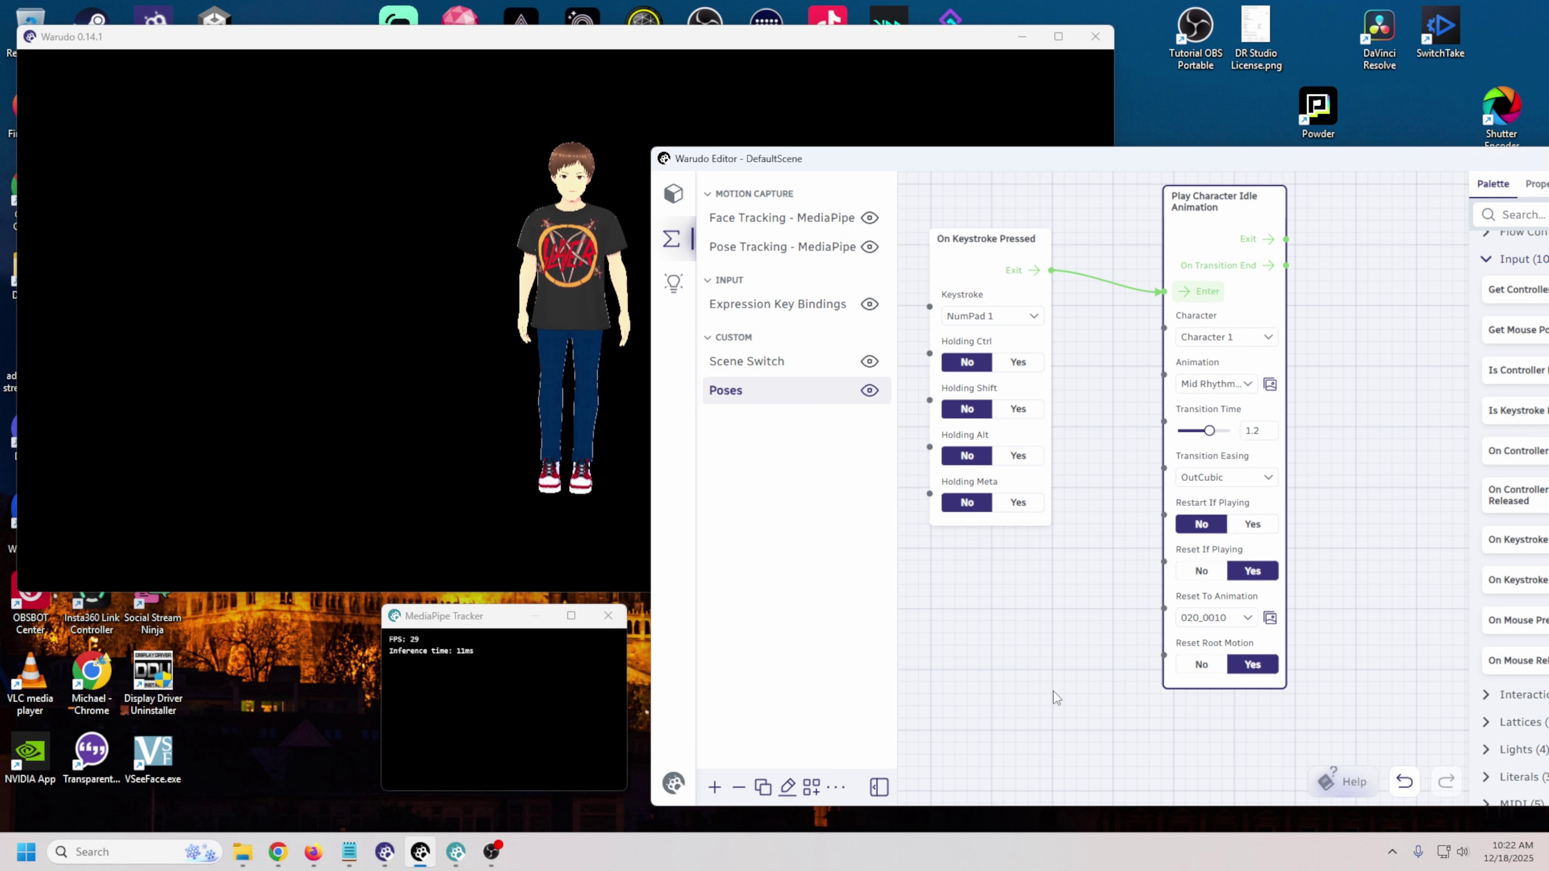
{"action": "key", "text": "KP_1"}
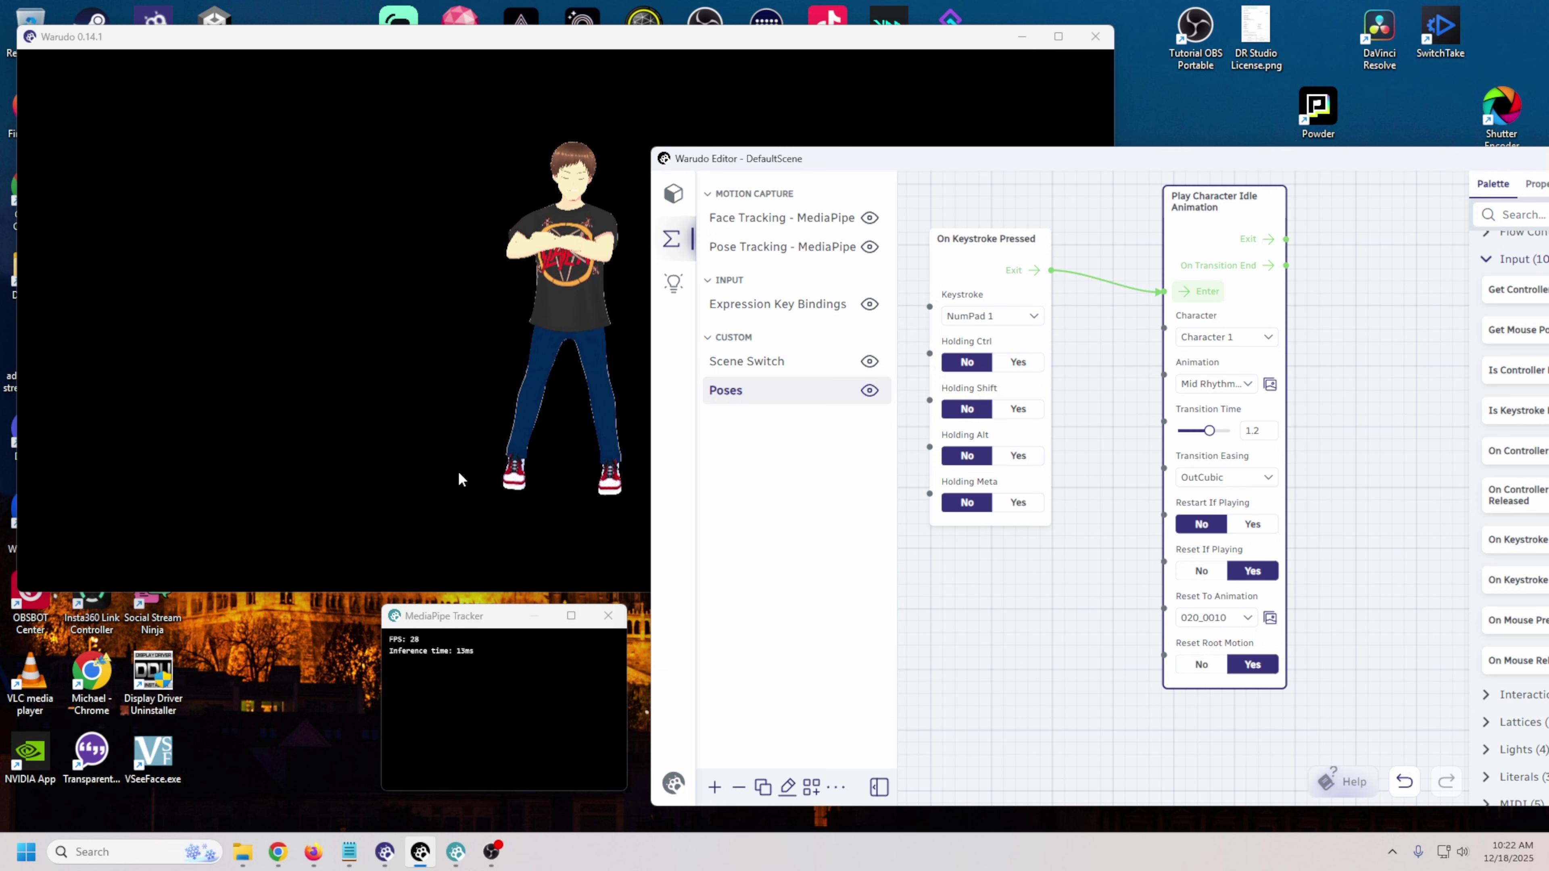
Step: Search the lower animation node's reset animations for "gene" and set the reset animation to Generic
{"action": "left_click", "coordinate": [1247, 619]}
{"action": "left_click_drag", "start_coordinate": [1280, 424], "coordinate": [1263, 274]}
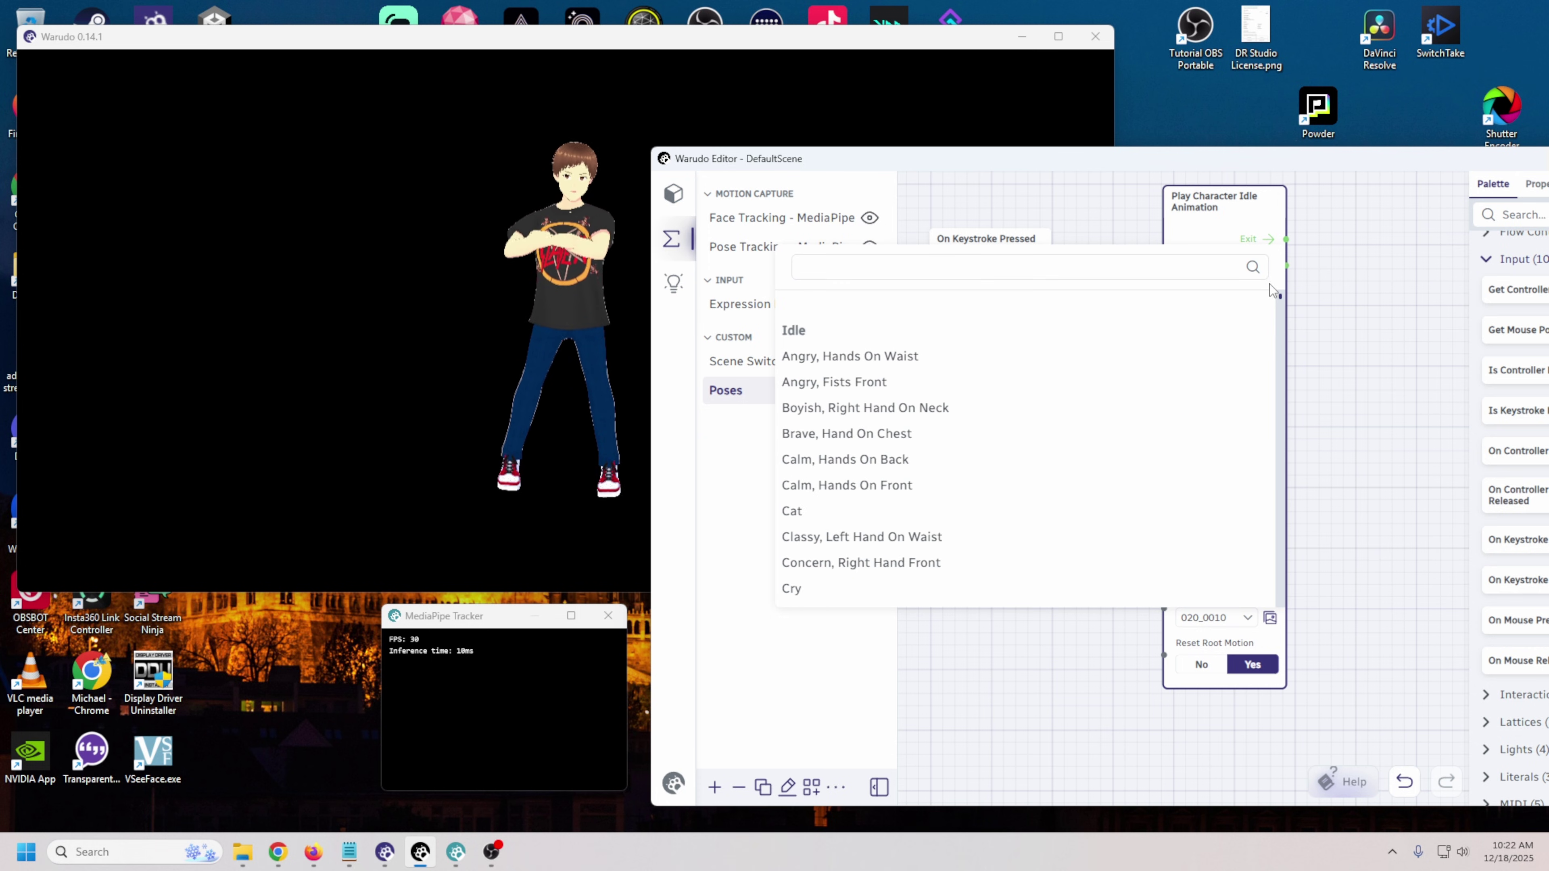
{"action": "left_click", "coordinate": [1079, 270]}
{"action": "type", "text": "gene"}
{"action": "left_click", "coordinate": [992, 304]}
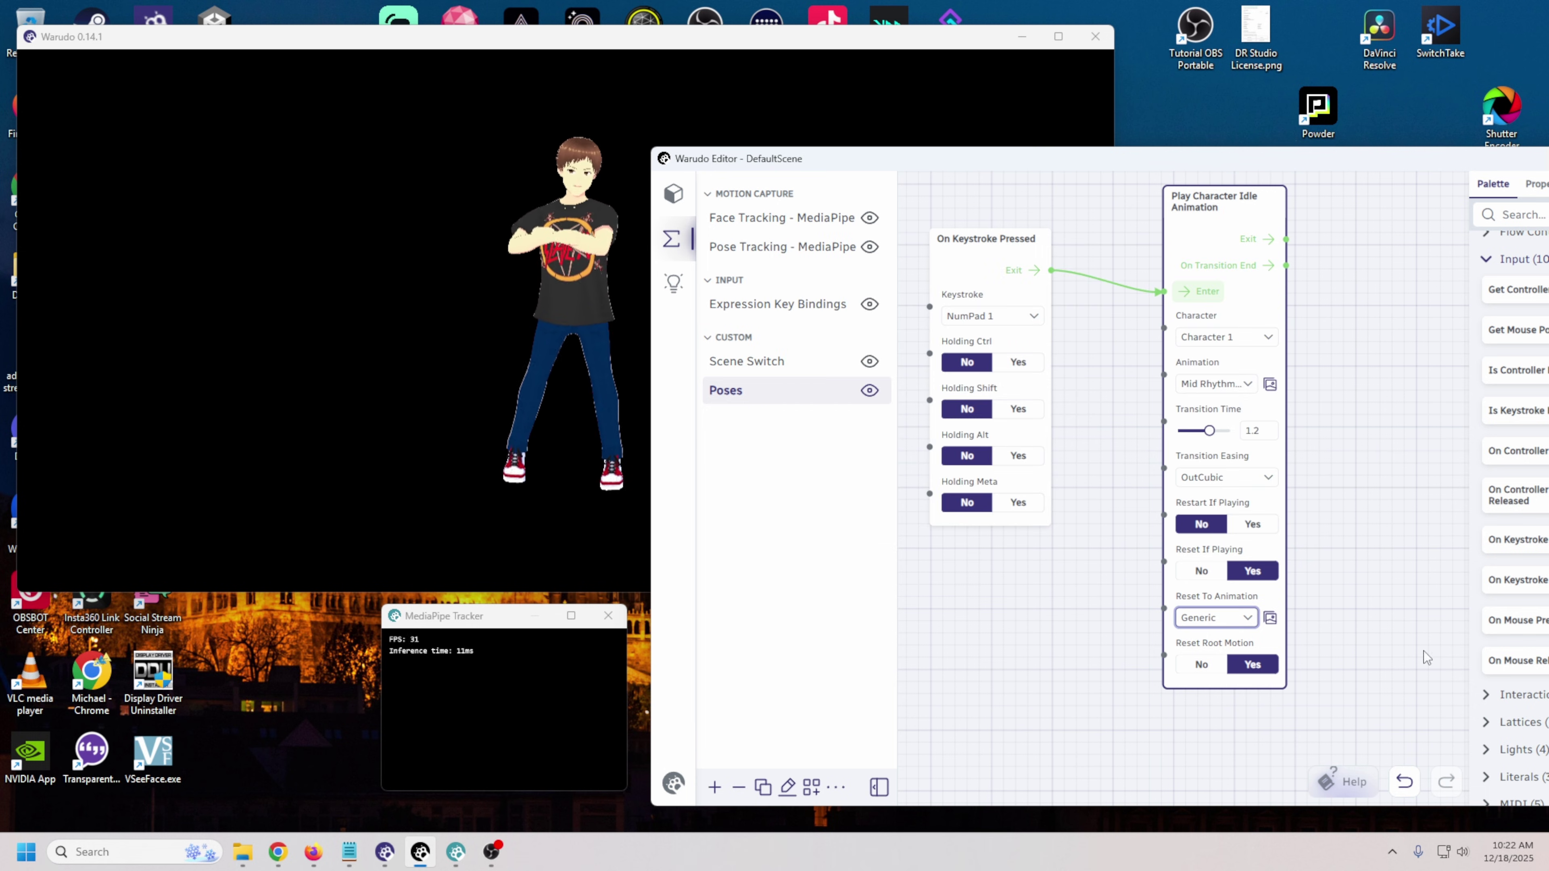
{"action": "key", "text": "Return"}
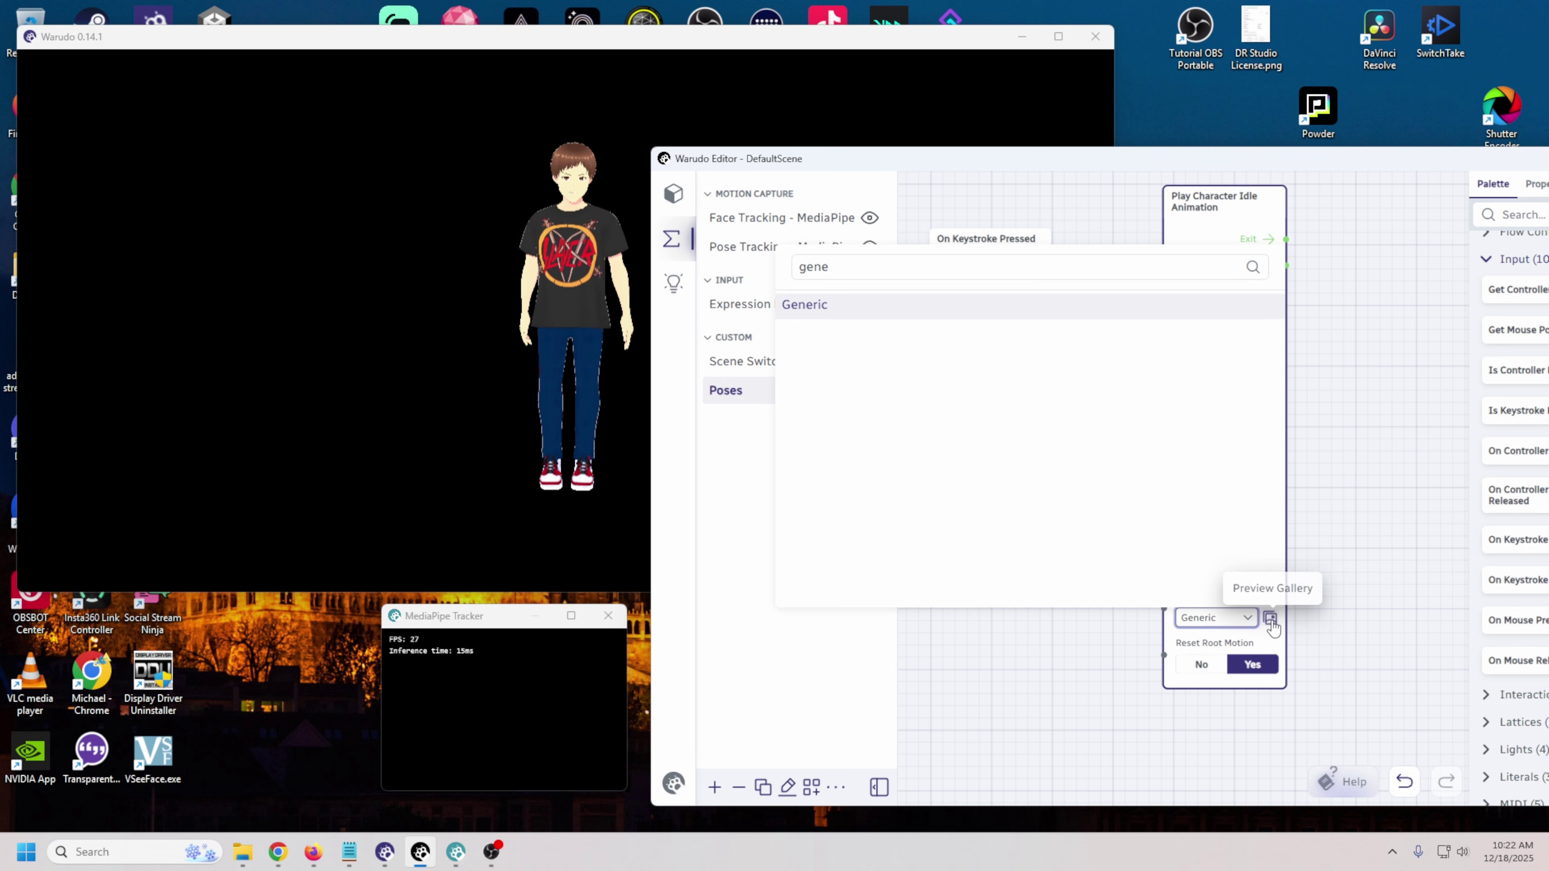
{"action": "left_click", "coordinate": [1133, 723]}
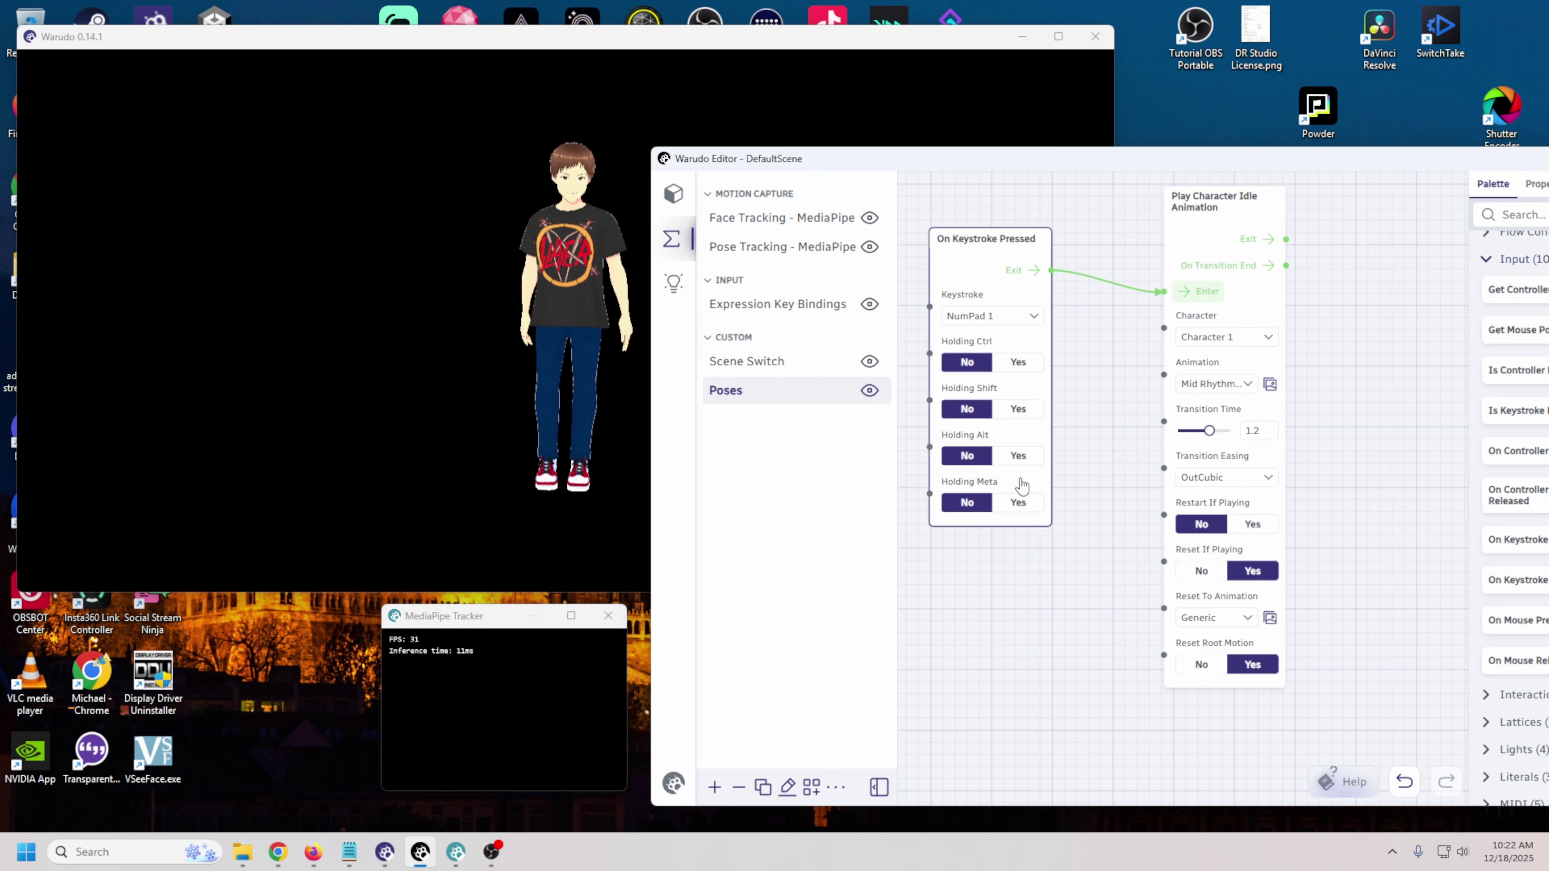
Step: Bring both keystroke and animation node pairs into view and reposition the editor window so its node palette is fully on screen
{"action": "scroll", "coordinate": [1041, 604], "scroll_direction": "down", "scroll_amount": 3}
{"action": "scroll", "coordinate": [1041, 602], "scroll_direction": "down", "scroll_amount": 1}
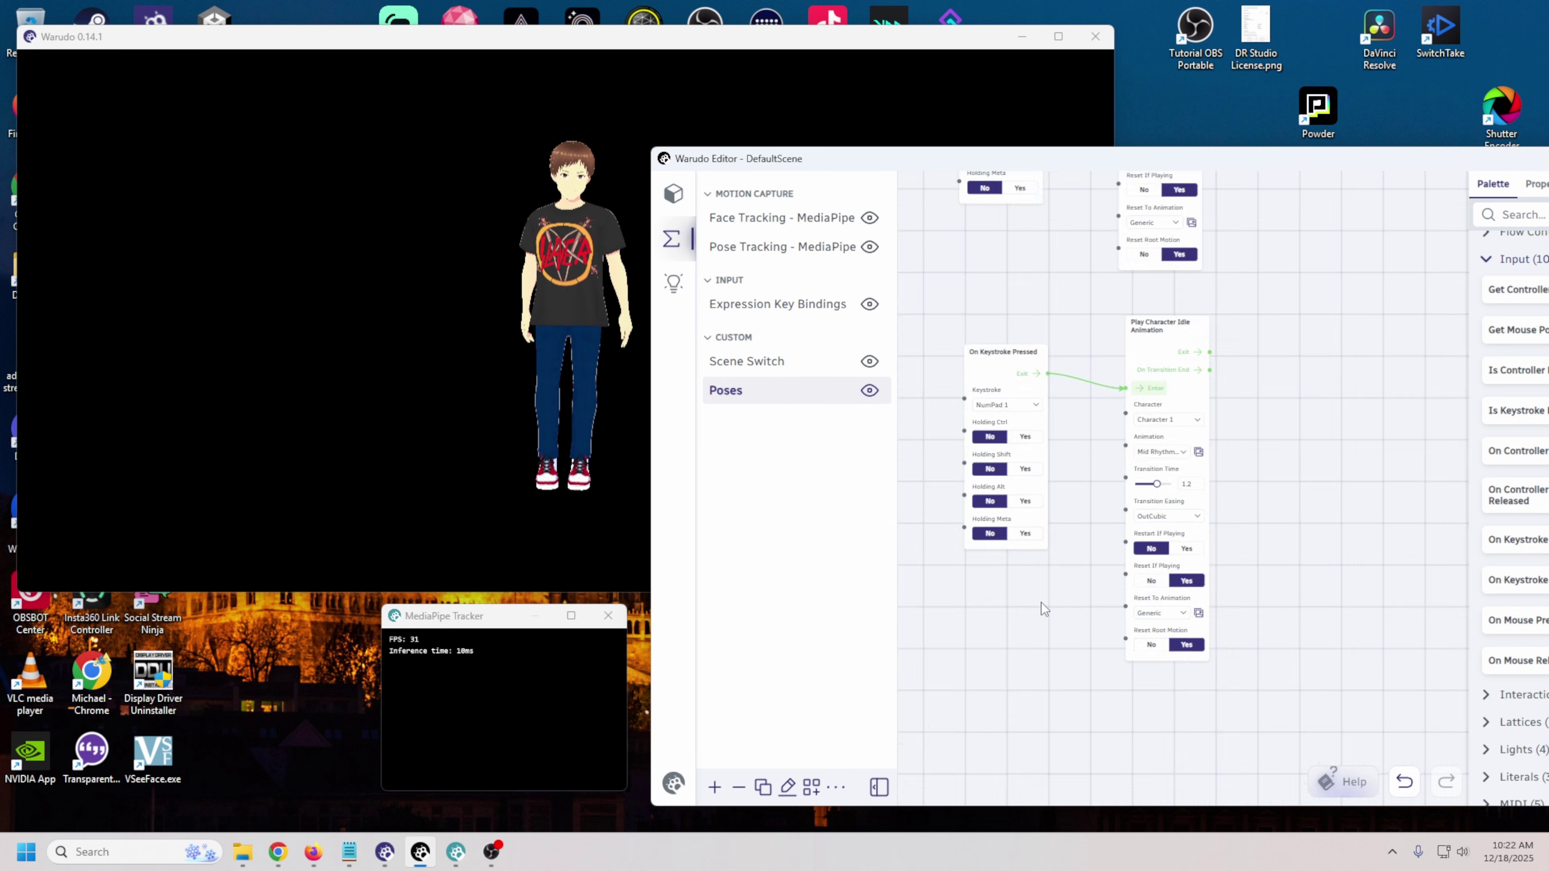
{"action": "scroll", "coordinate": [1265, 599], "scroll_direction": "up", "scroll_amount": 1}
{"action": "middle_click_drag", "start_coordinate": [1299, 446], "coordinate": [1324, 555]}
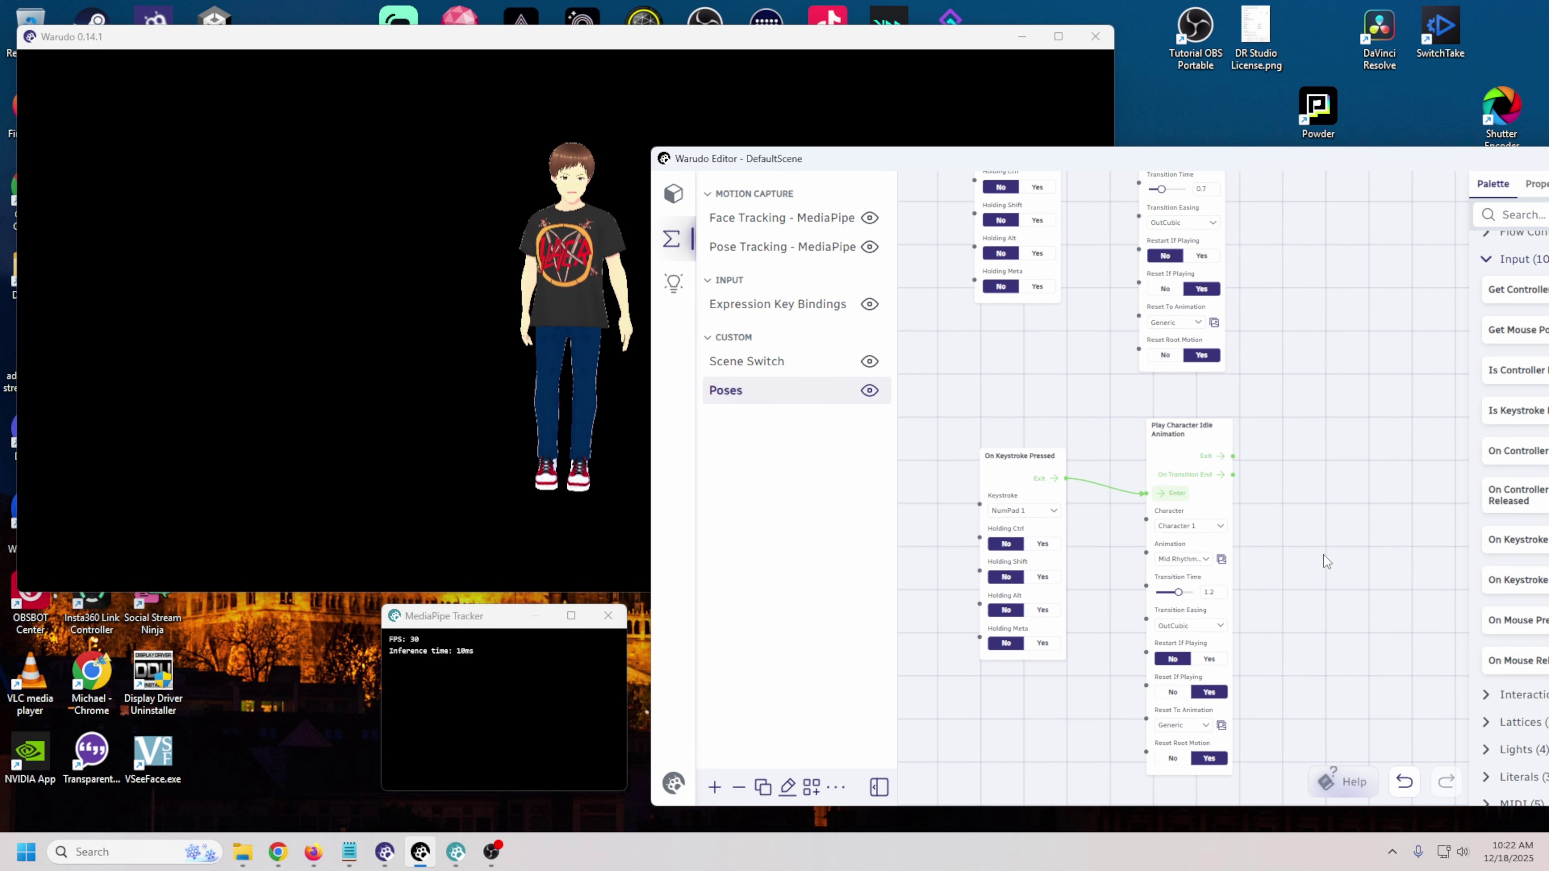
{"action": "left_click_drag", "start_coordinate": [1326, 156], "coordinate": [1075, 138]}
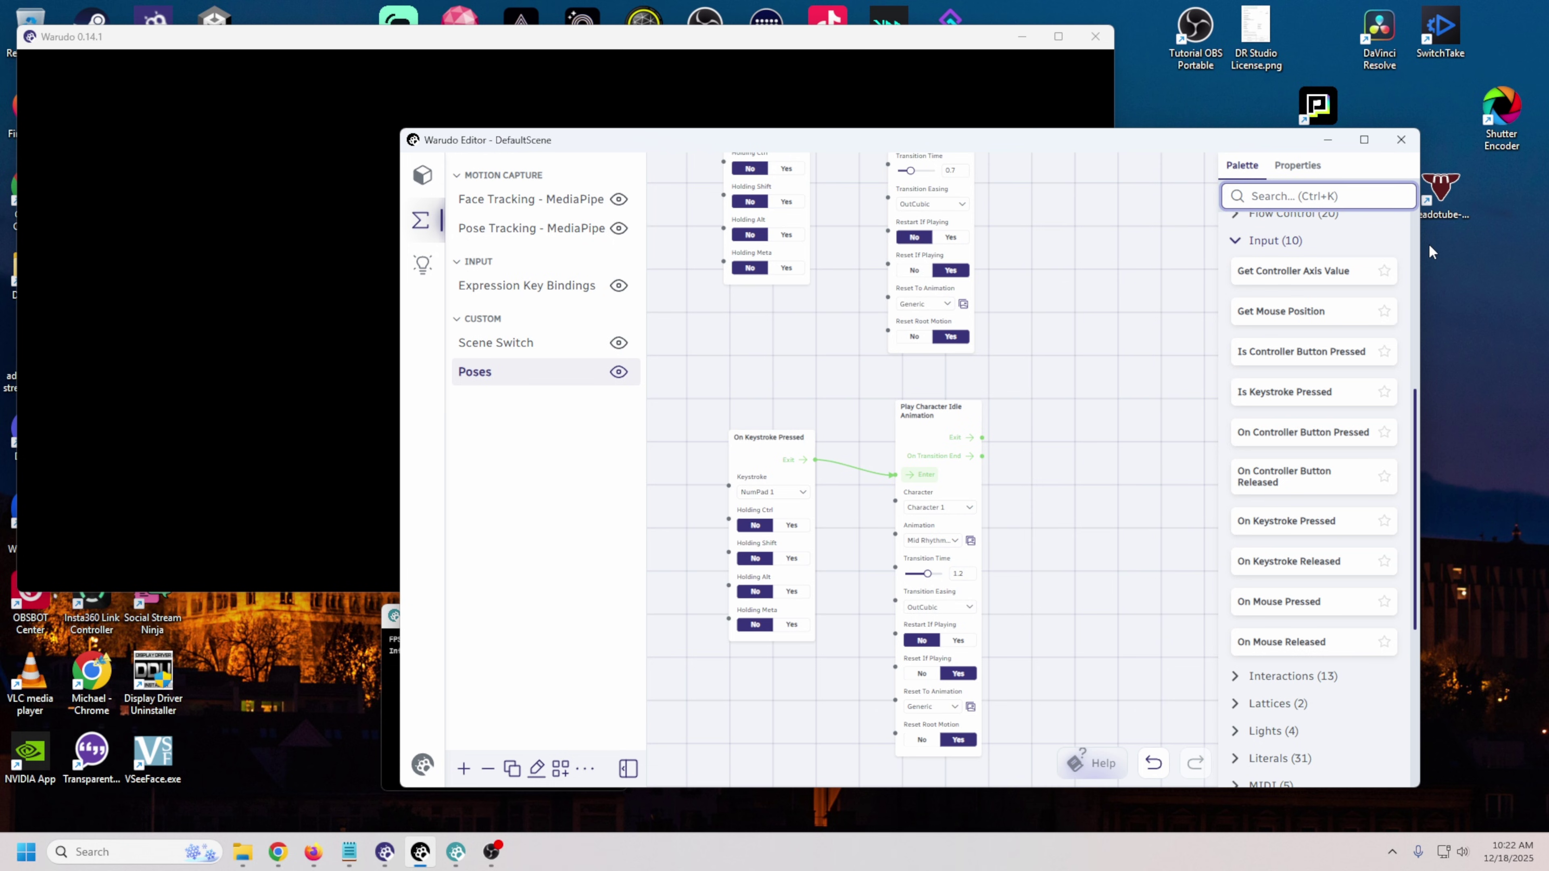
Step: Search the node palette for "stream" and try out an On Stream Deck Trigger node beside the lower animation node
{"action": "type", "text": "stream"}
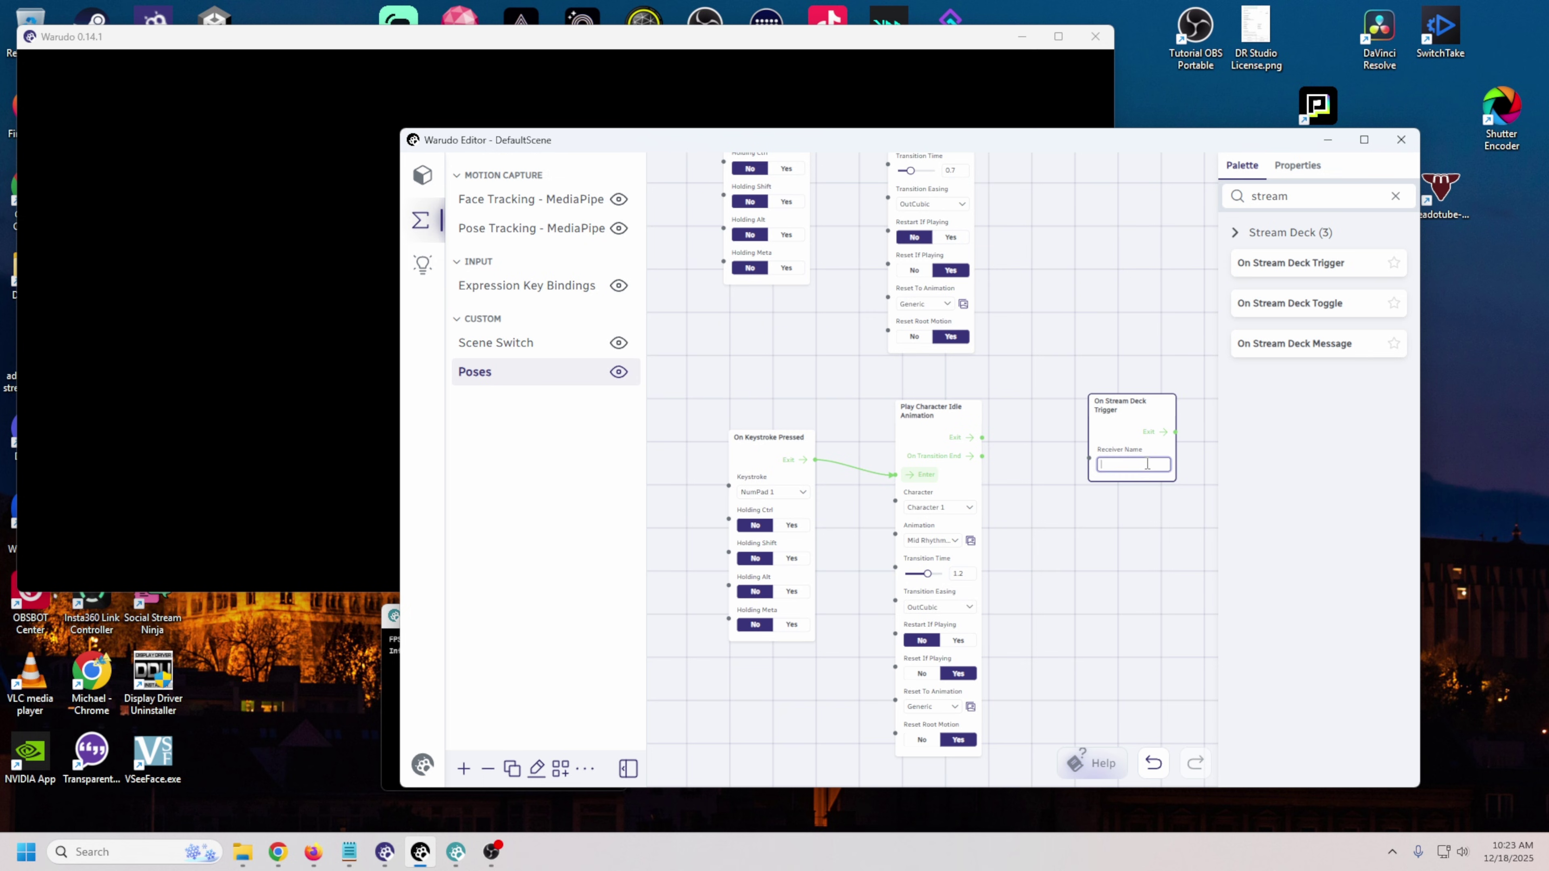
{"action": "left_click", "coordinate": [1097, 459]}
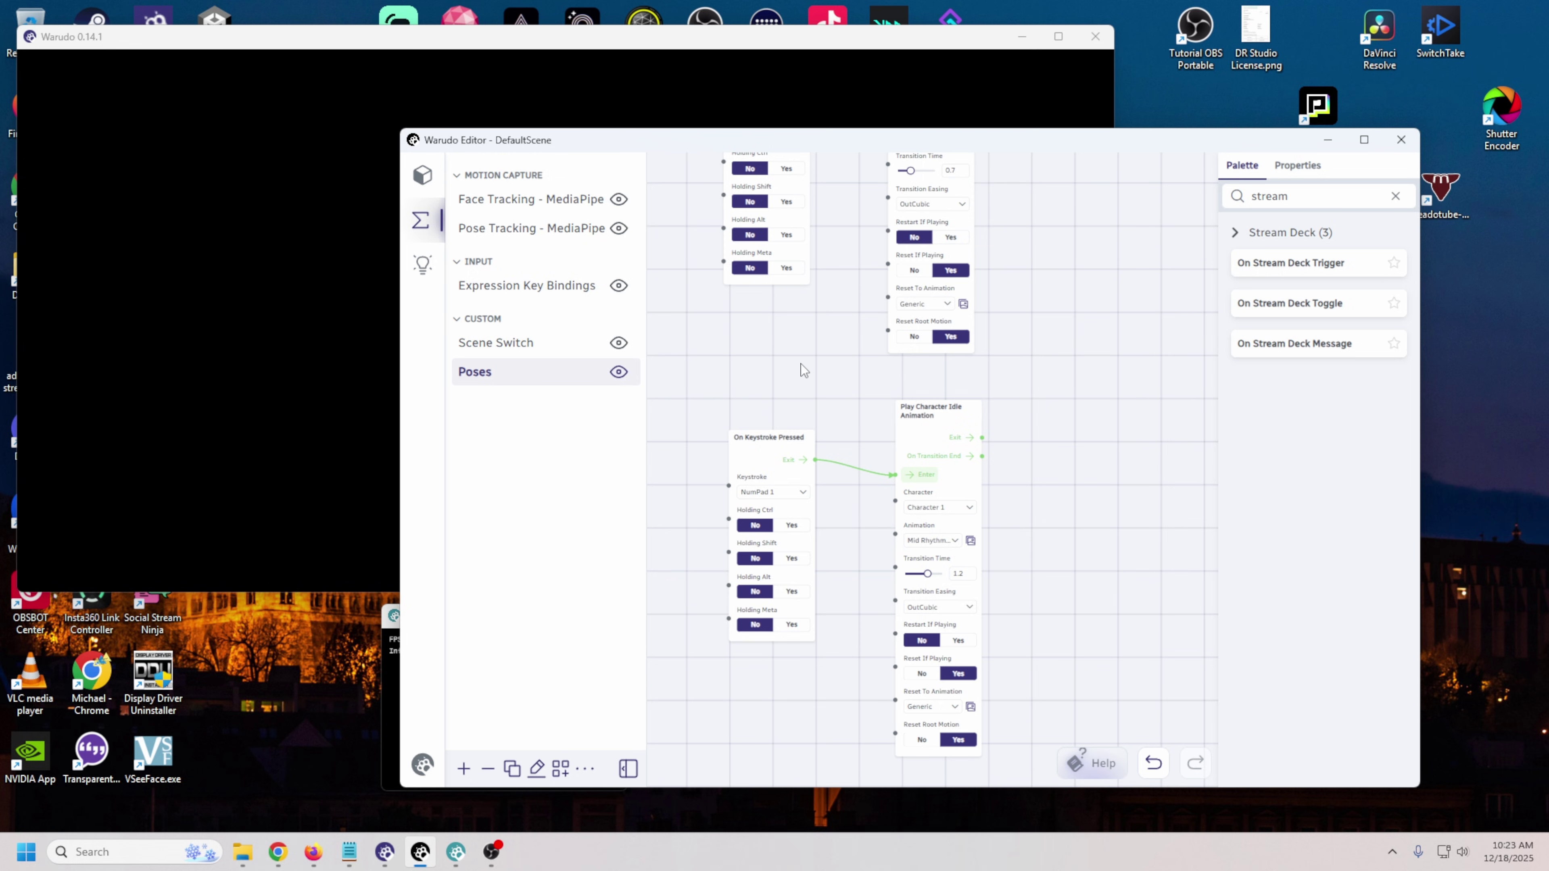
{"action": "scroll", "coordinate": [809, 357], "scroll_direction": "up", "scroll_amount": 3}
{"action": "scroll", "coordinate": [813, 519], "scroll_direction": "down", "scroll_amount": 2}
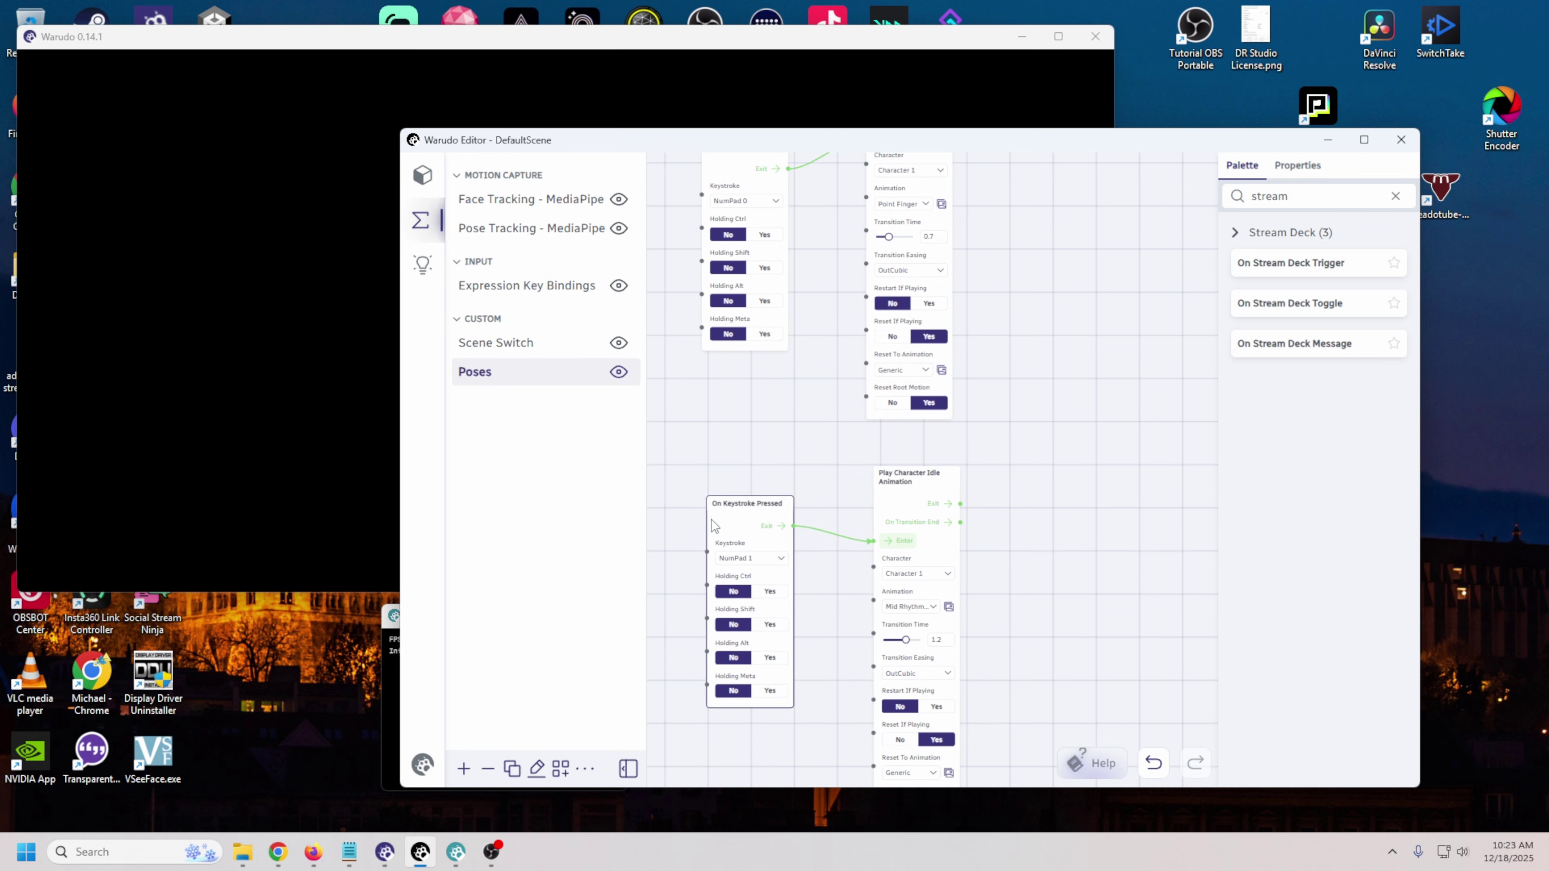